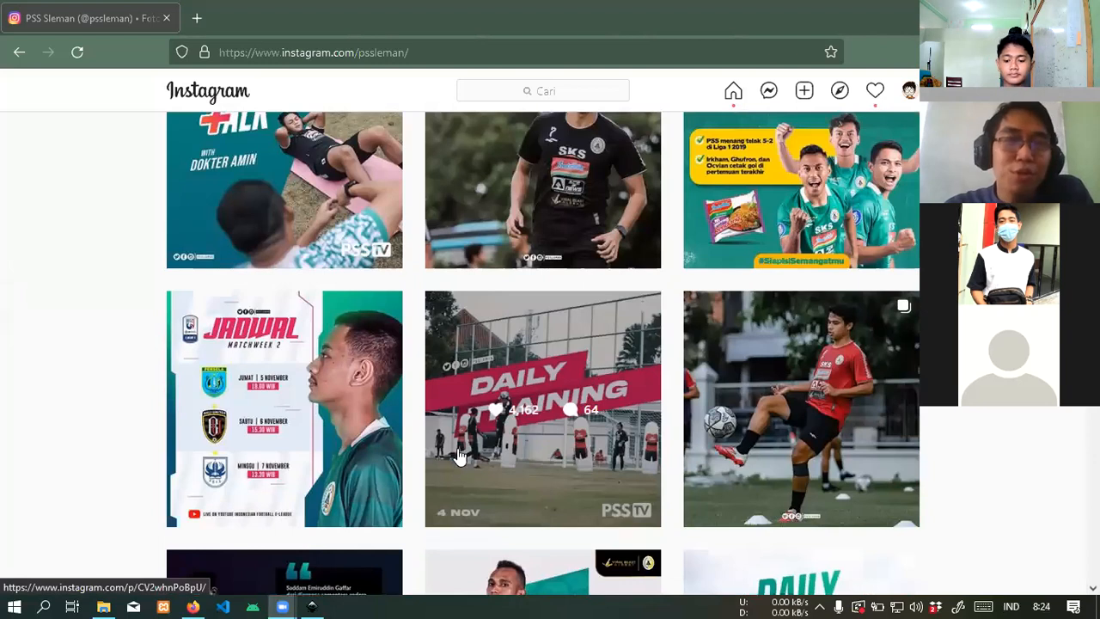
# Enlarge the PSS Sleman Instagram page to 190% and examine the design of the "Best Player of the Week" poster.
pyautogui.scroll(-1, 444, 459)
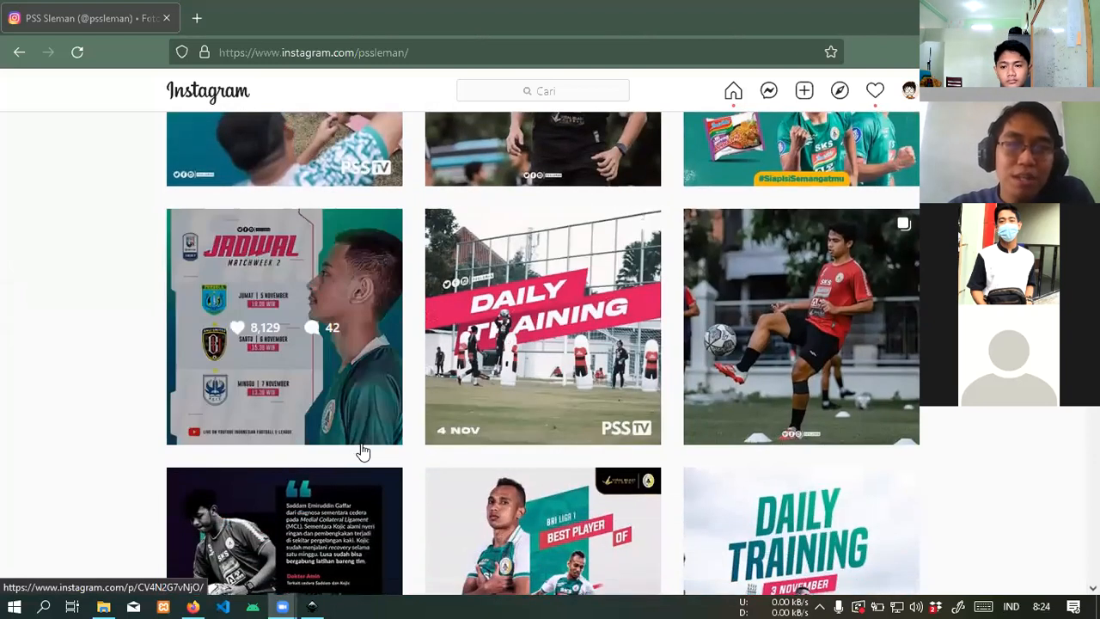
pyautogui.scroll(-1, 645, 397)
pyautogui.scroll(-1, 710, 414)
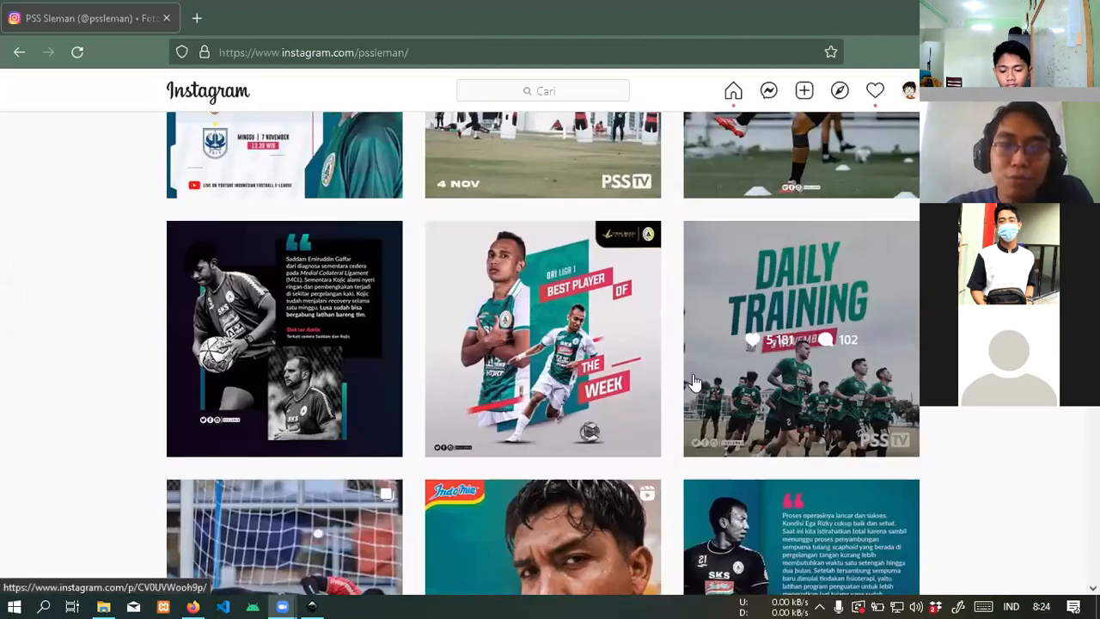
pyautogui.hotkey('ctrl', '+')
pyautogui.hotkey('ctrl', '+')
pyautogui.hotkey('ctrl', '+')
pyautogui.hotkey('ctrl', '+')
pyautogui.hotkey('ctrl', '+')
pyautogui.hotkey('ctrl', '+')
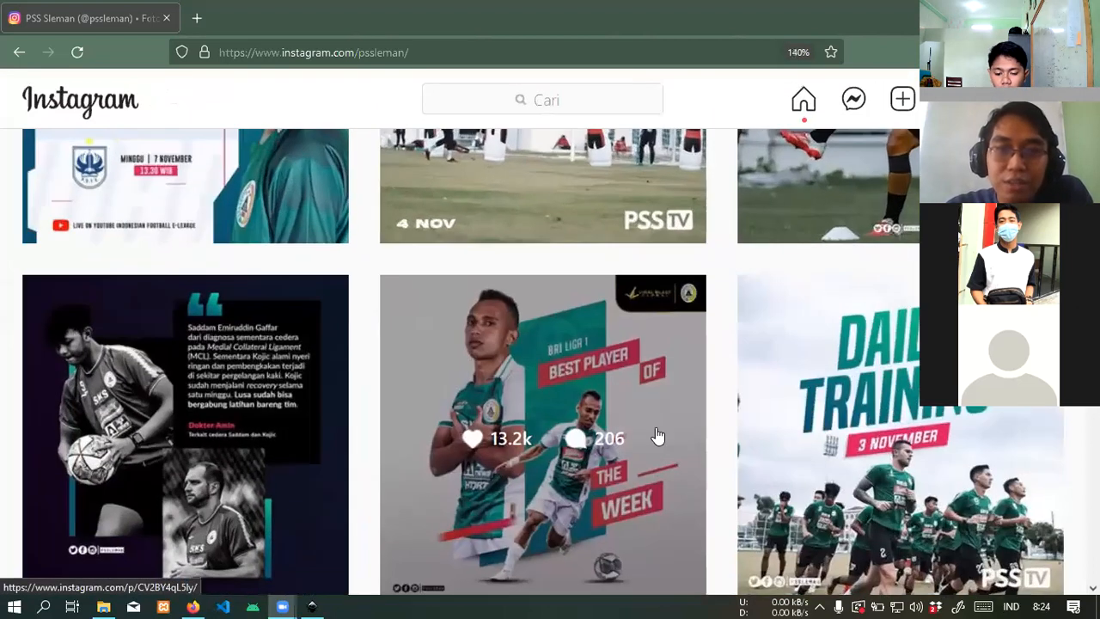
pyautogui.scroll(-2, 644, 447)
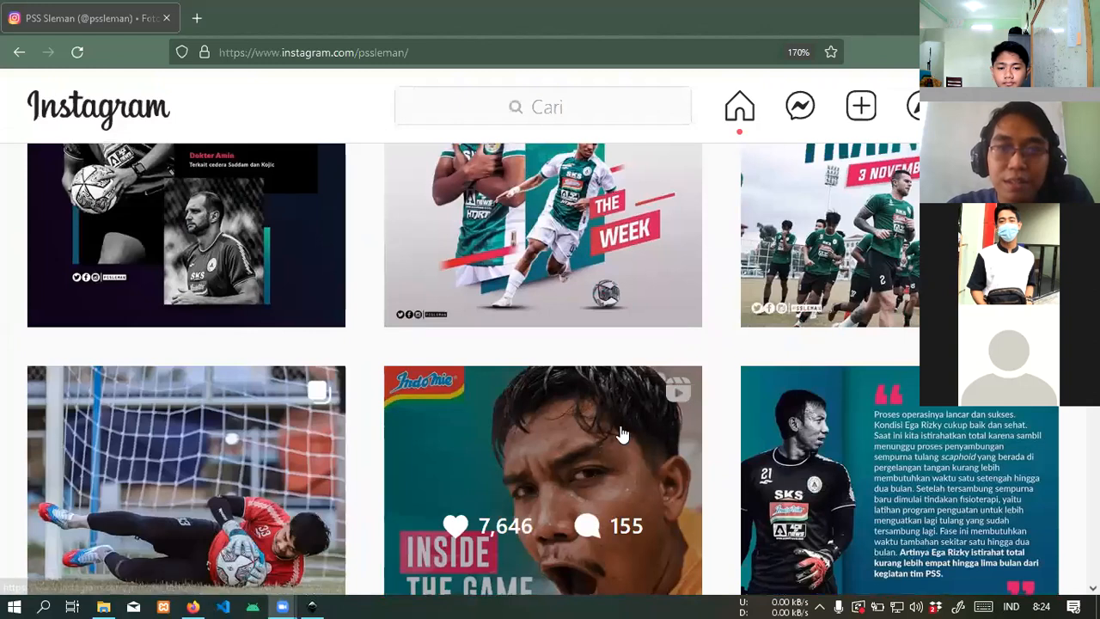
pyautogui.scroll(1, 619, 440)
pyautogui.hotkey('ctrl', '+')
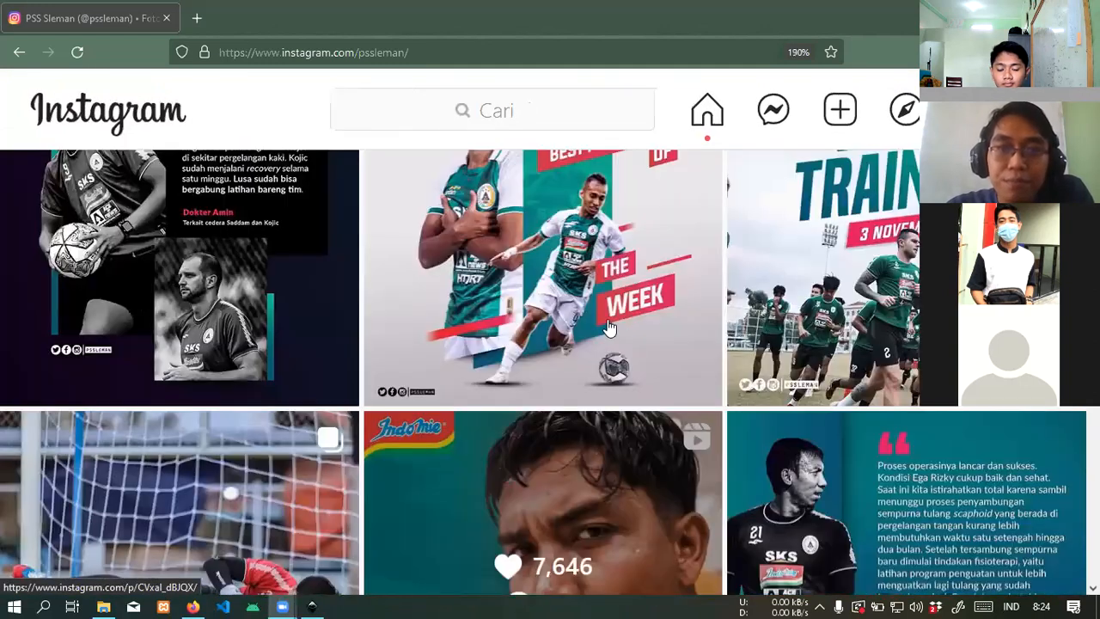
pyautogui.scroll(1, 877, 257)
pyautogui.scroll(1, 792, 321)
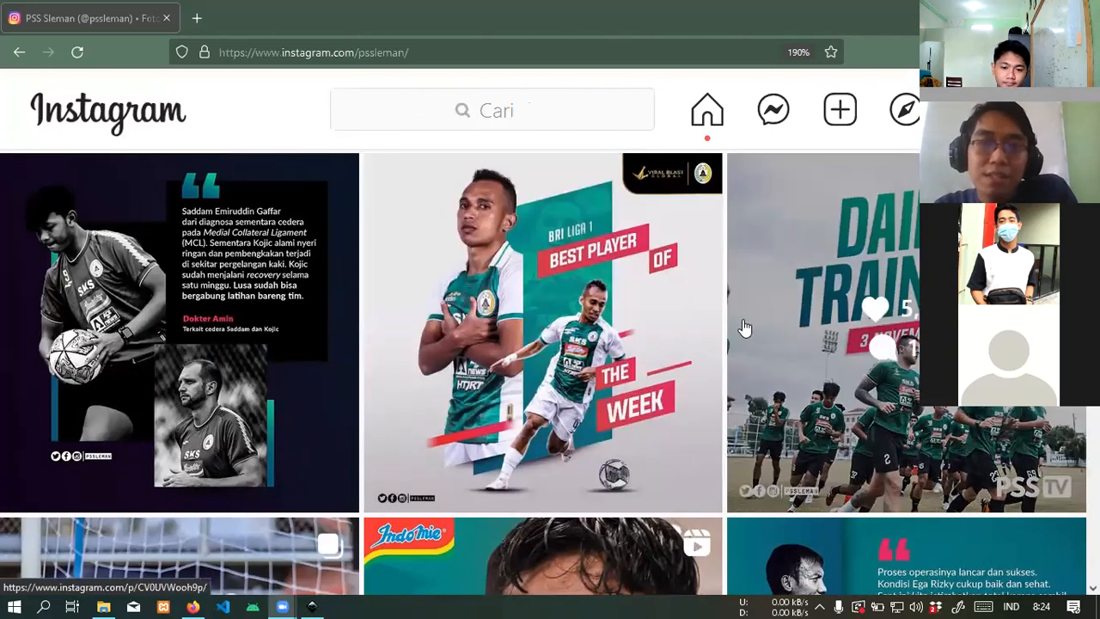
# Browse the club's other posts as design references, including the schedule-change, press-conference, match-day and match-result posters.
pyautogui.scroll(-6, 740, 326)
pyautogui.scroll(-5, 722, 333)
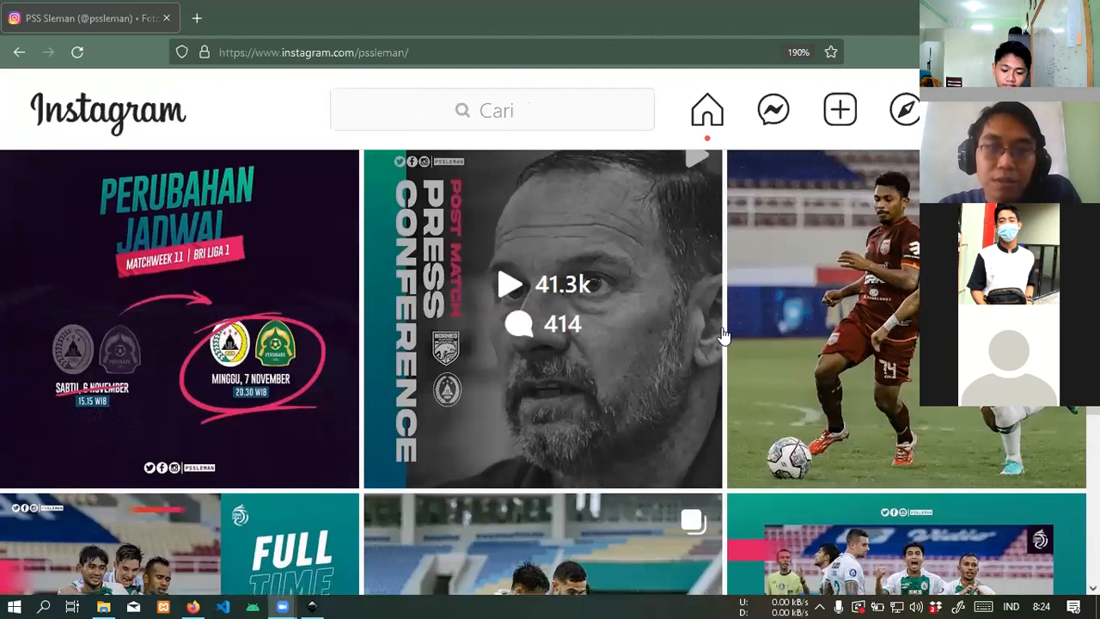
pyautogui.scroll(-5, 660, 401)
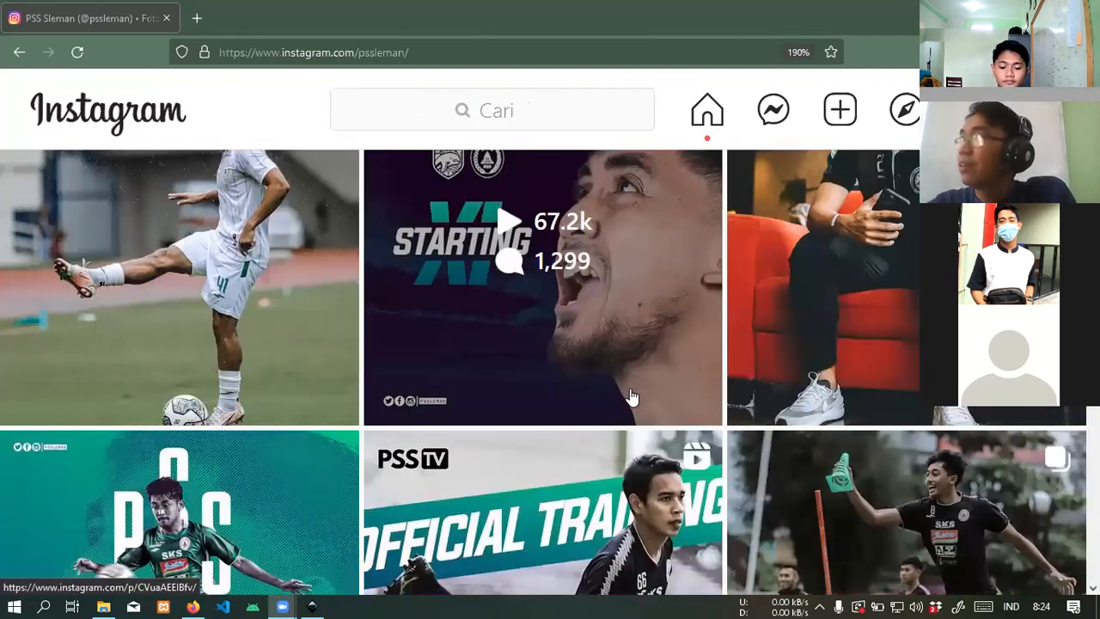
pyautogui.scroll(-3, 633, 392)
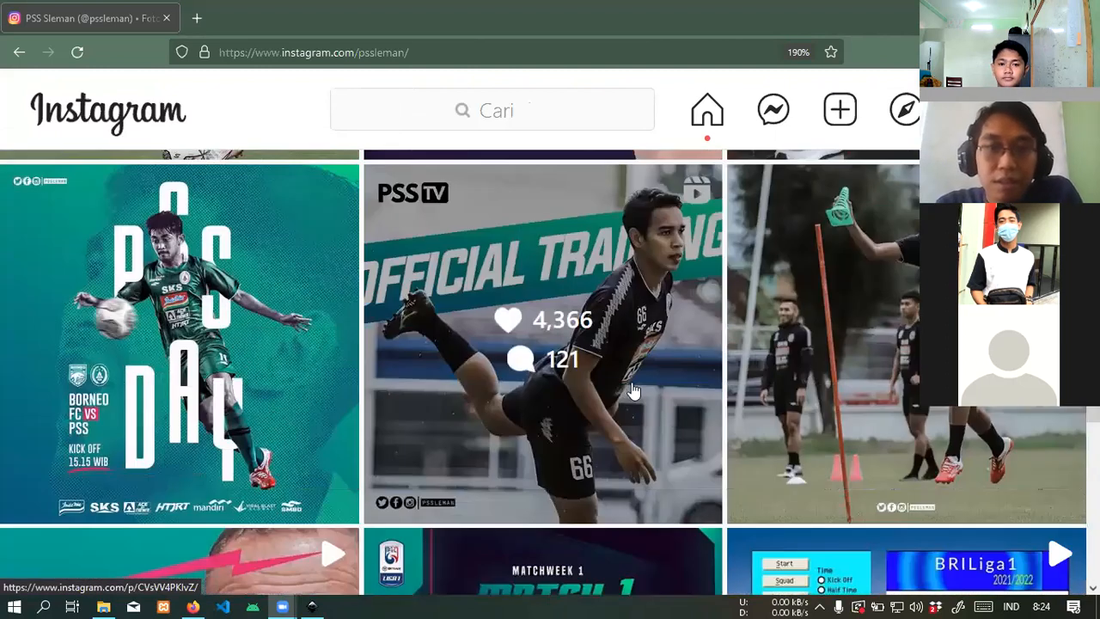
pyautogui.scroll(-1, 388, 527)
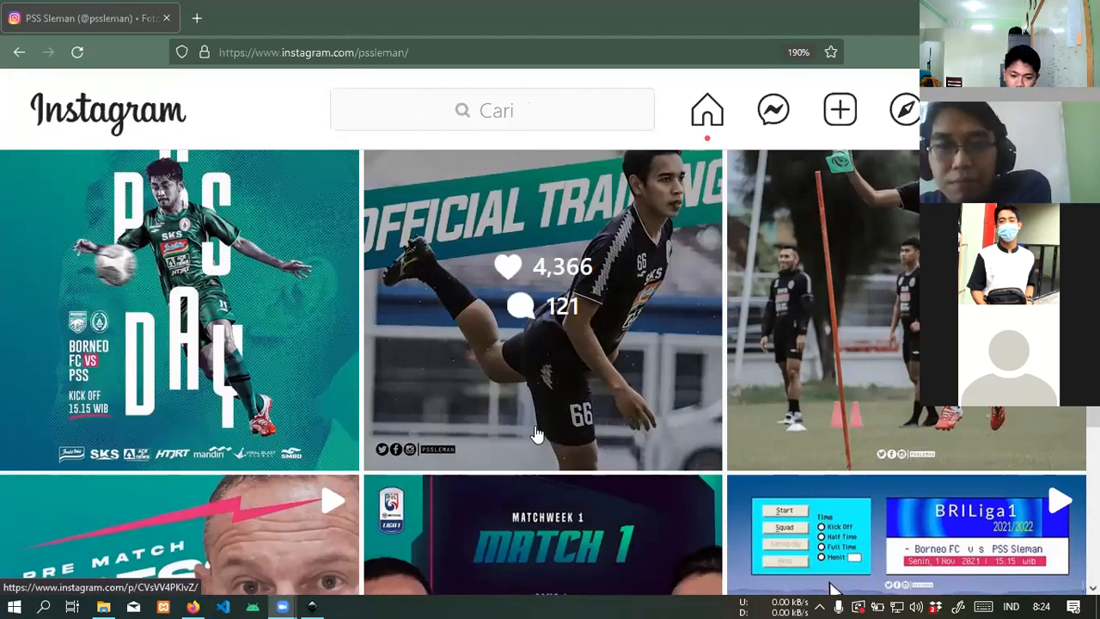
pyautogui.scroll(-3, 821, 335)
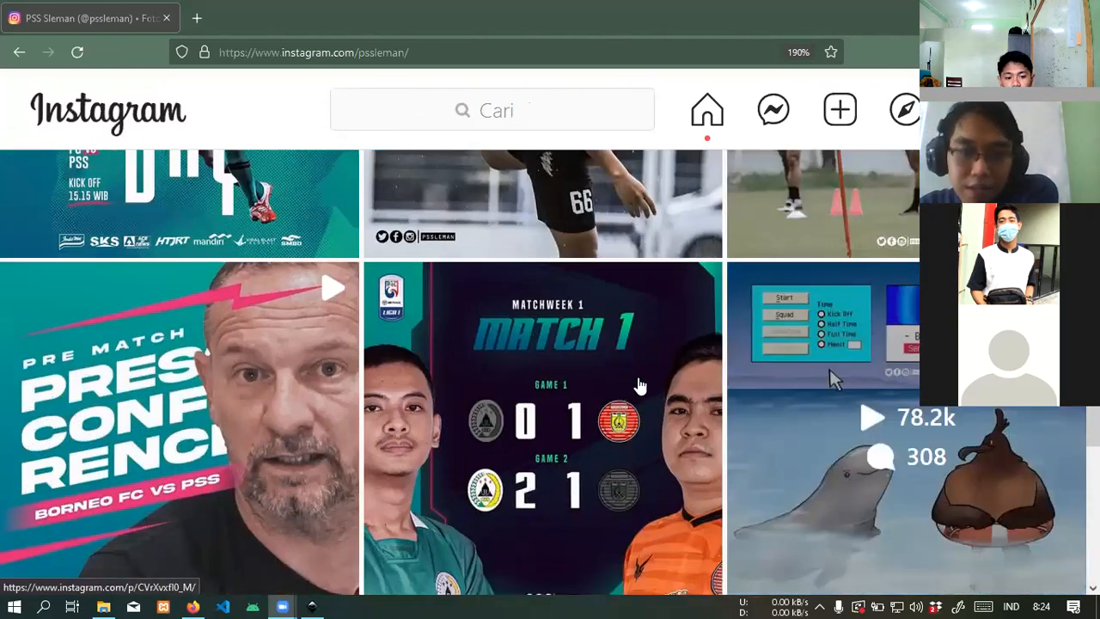
pyautogui.scroll(-3, 640, 386)
pyautogui.scroll(8, 640, 359)
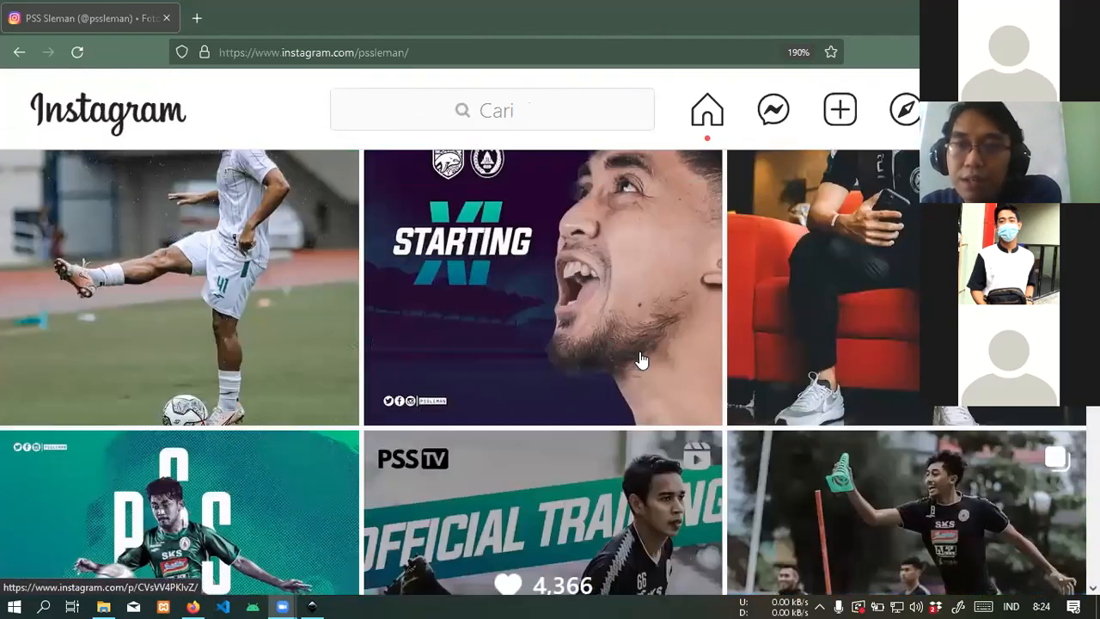
pyautogui.scroll(15, 640, 359)
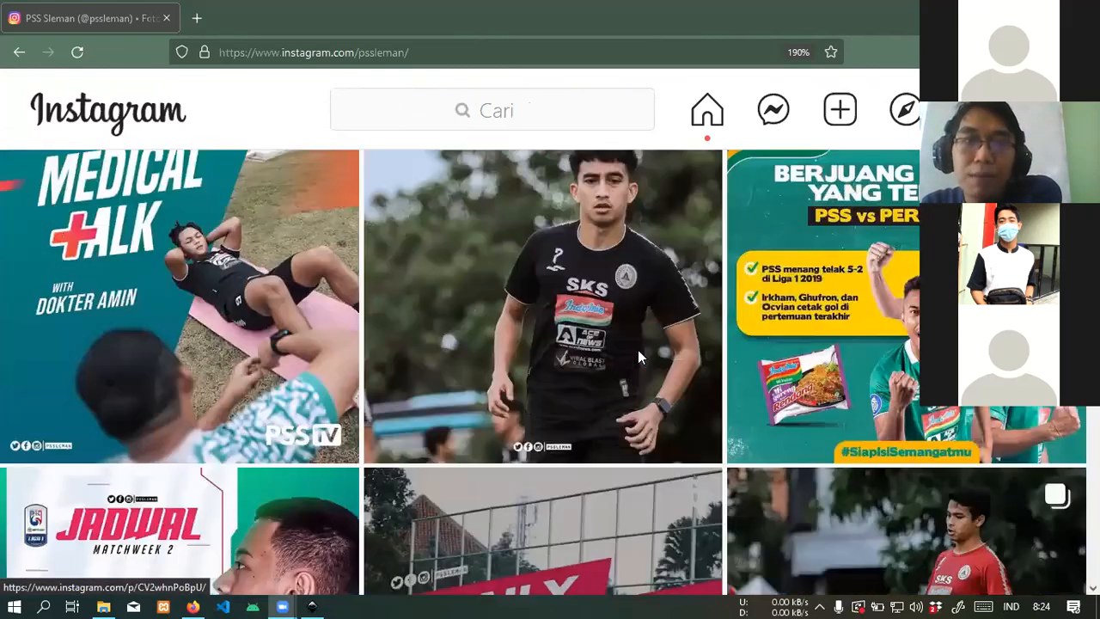
pyautogui.hotkey('ctrl', '-')
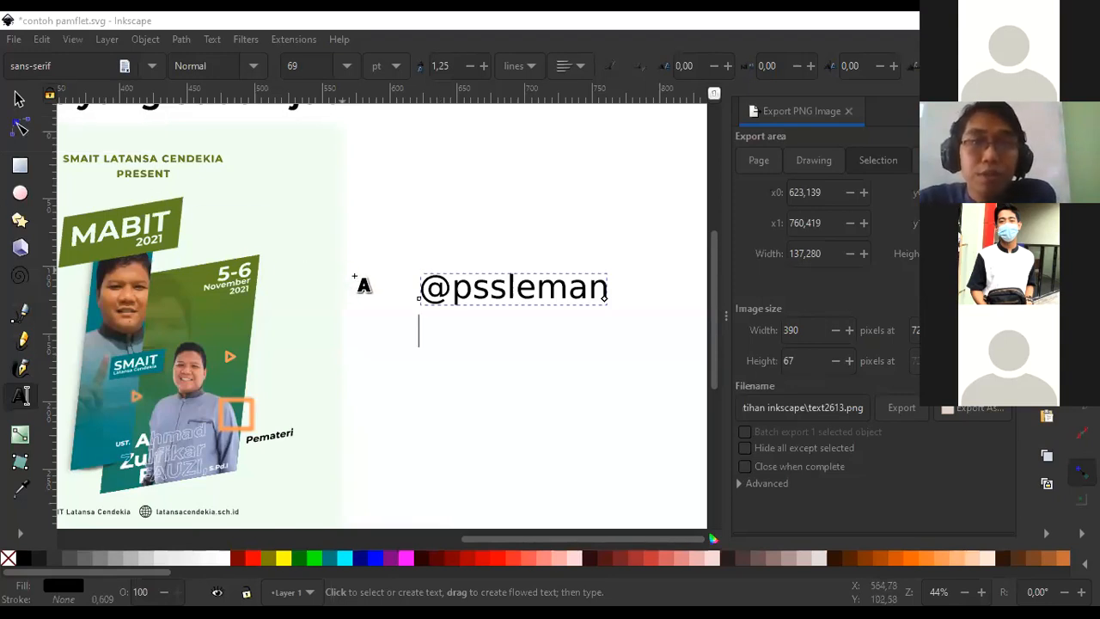
pyautogui.click(434, 270)
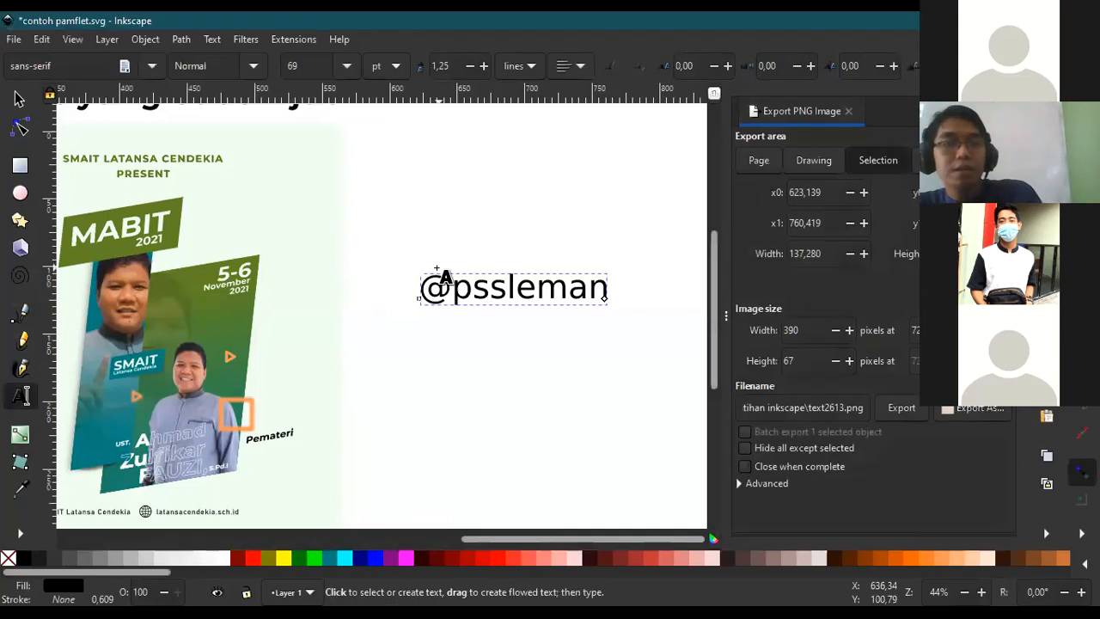
pyautogui.hotkey('ctrl', 'a')
pyautogui.press('BackSpace')
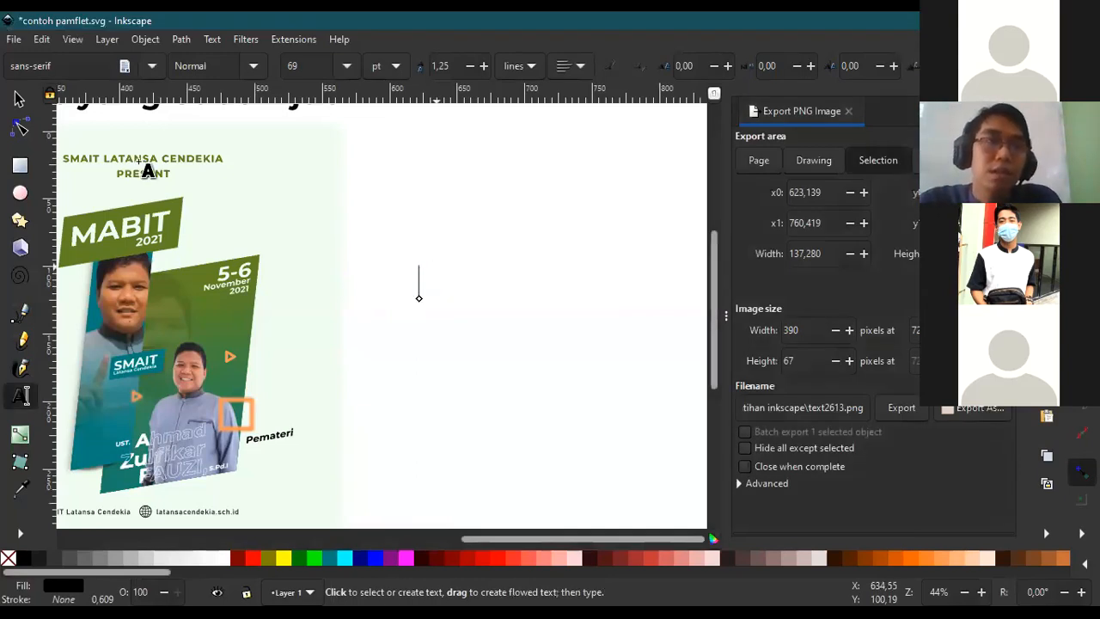
pyautogui.click(19, 100)
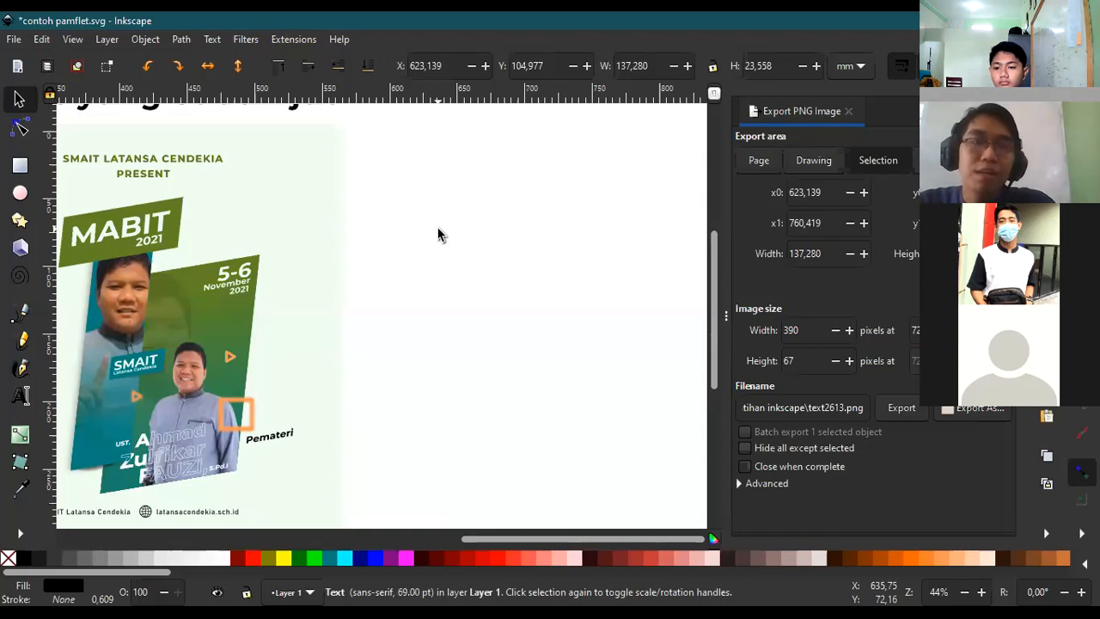
# Examine the finished MABIT 2021 pamphlet and the separate shapes, text and logos that make it up.
pyautogui.scroll(-2, 437, 235)
pyautogui.scroll(1, 231, 238)
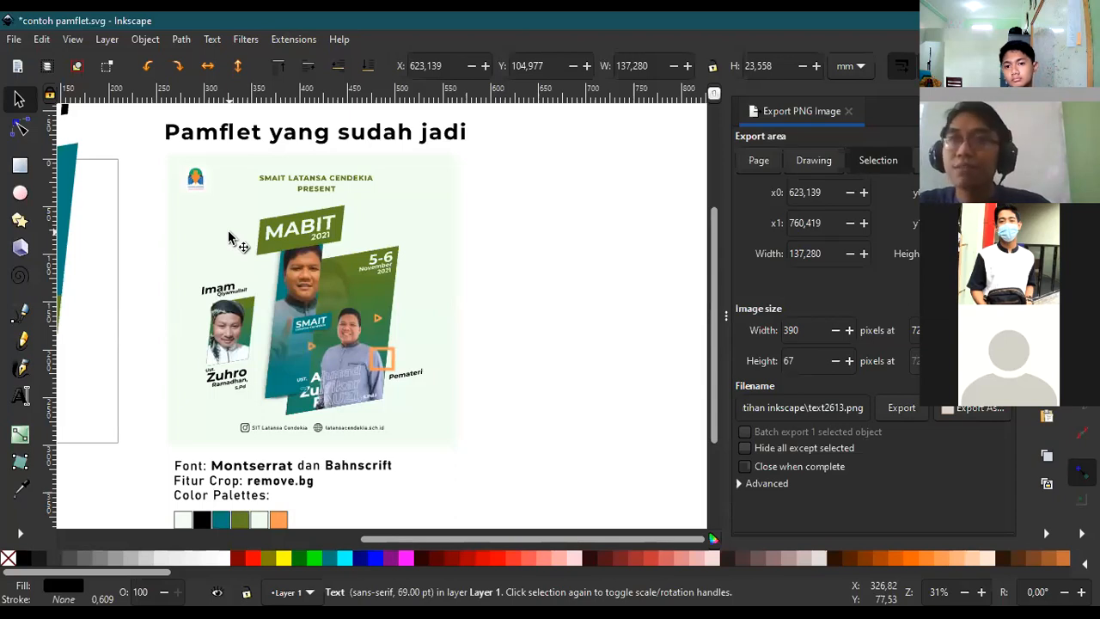
pyautogui.scroll(-6, 172, 326)
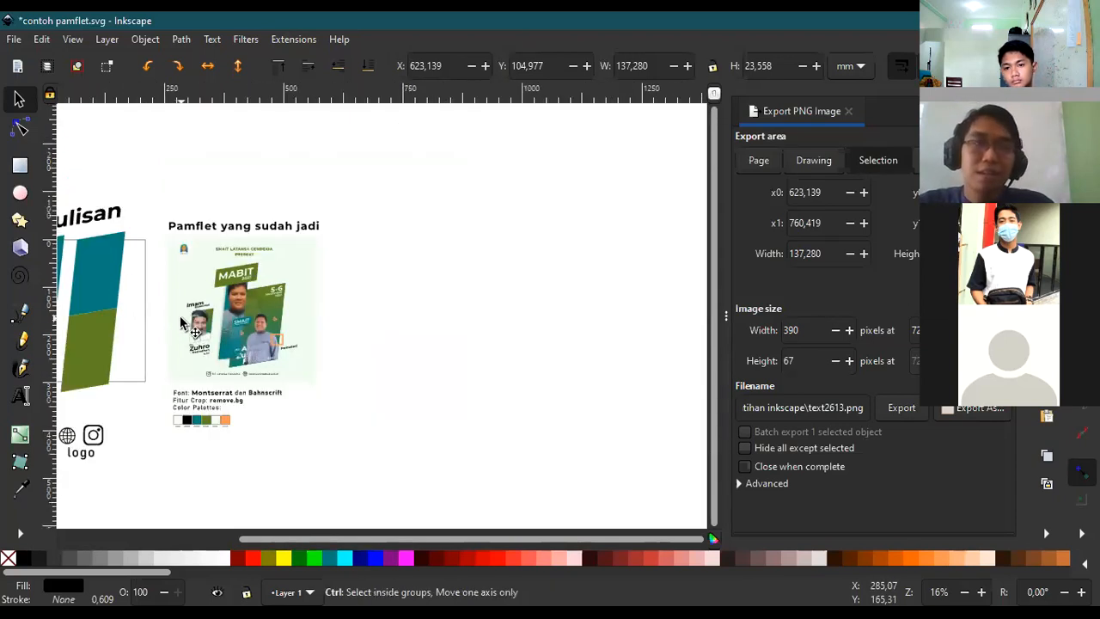
pyautogui.scroll(5, 150, 318)
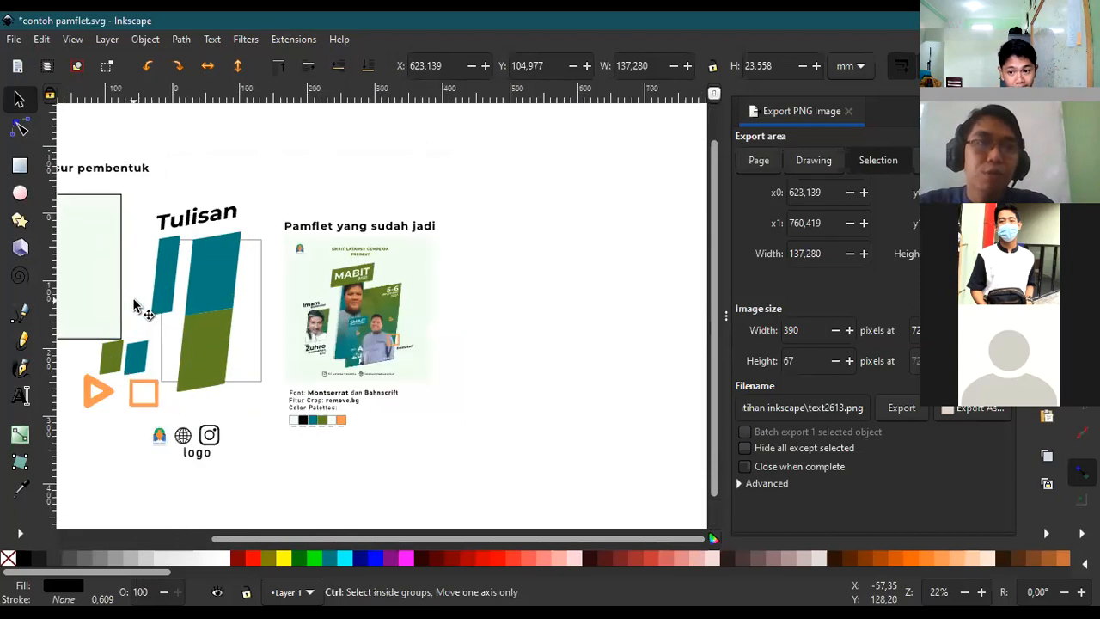
pyautogui.scroll(3, 494, 352)
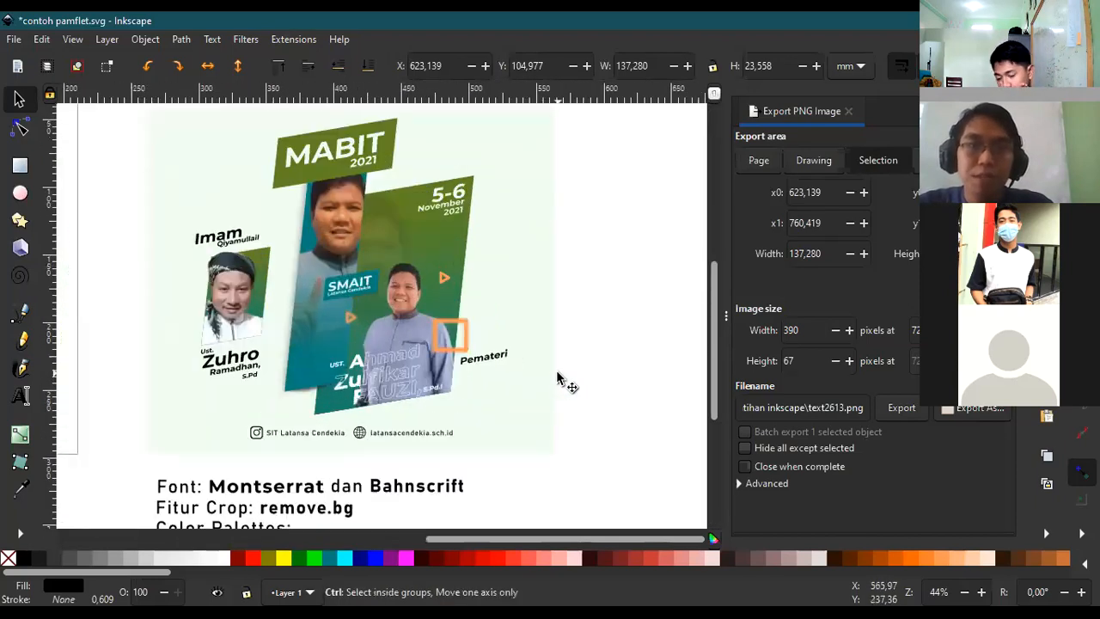
pyautogui.scroll(-2, 477, 346)
pyautogui.scroll(3, 472, 342)
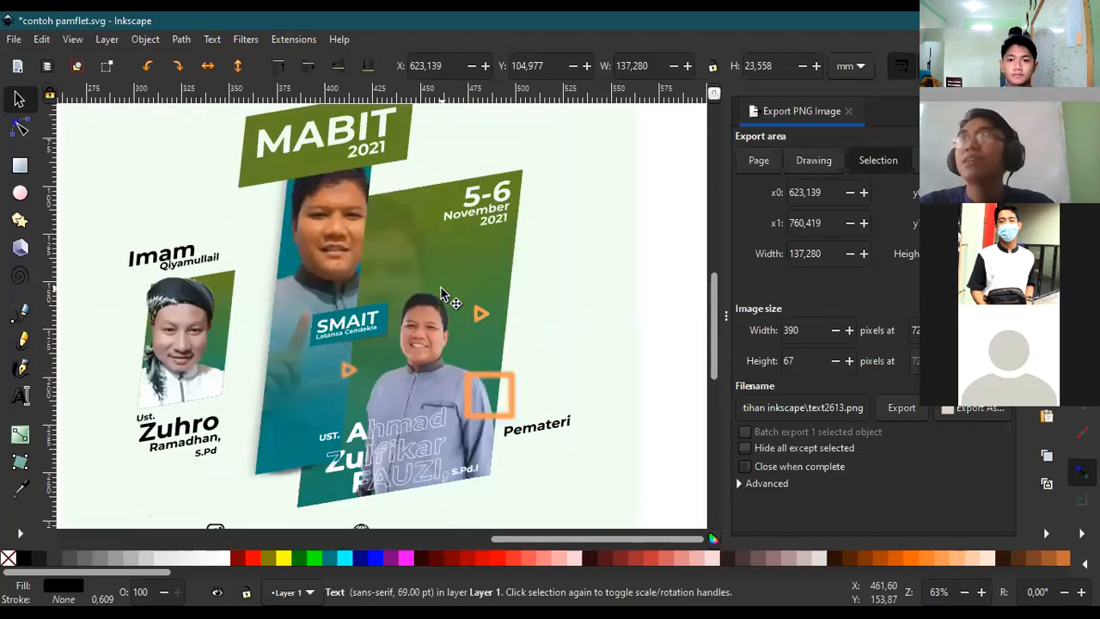
pyautogui.scroll(-3, 441, 295)
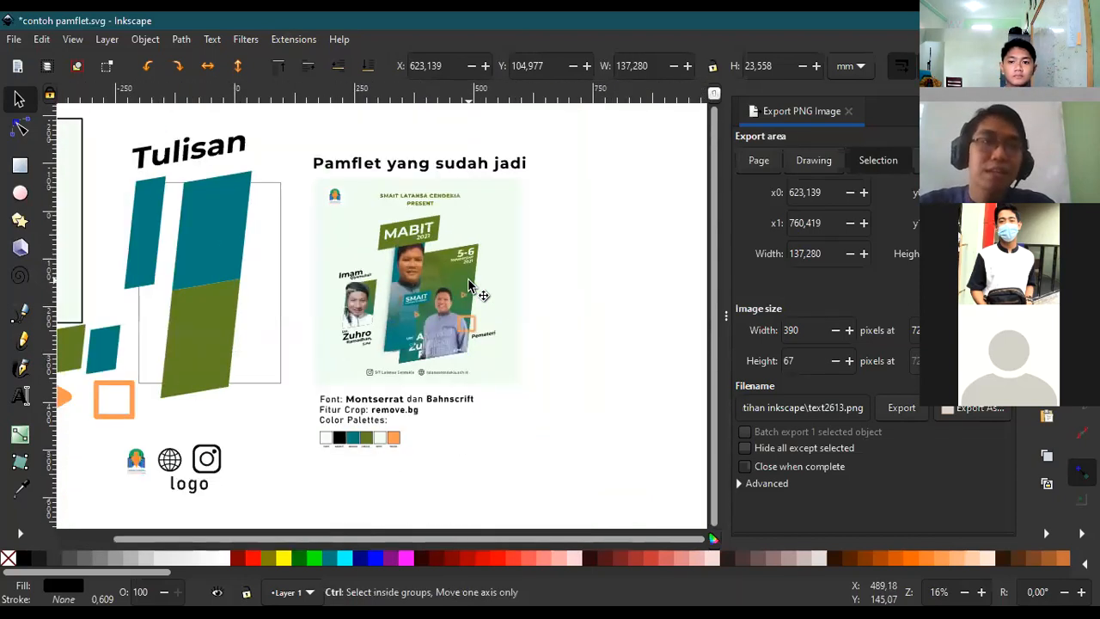
pyautogui.scroll(-2, 278, 273)
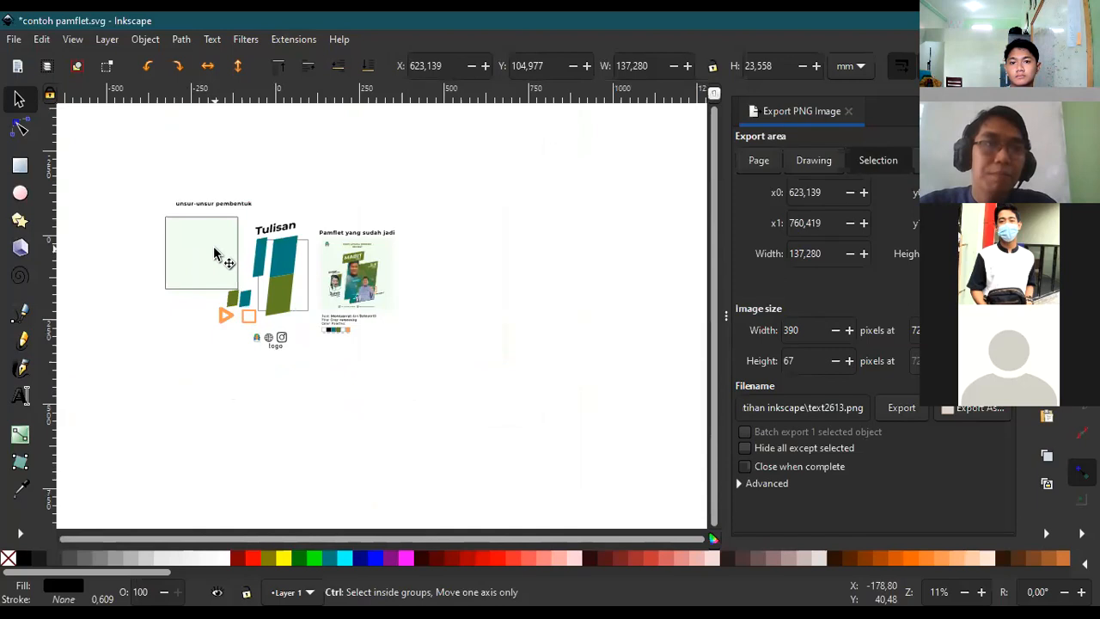
pyautogui.scroll(1, 216, 251)
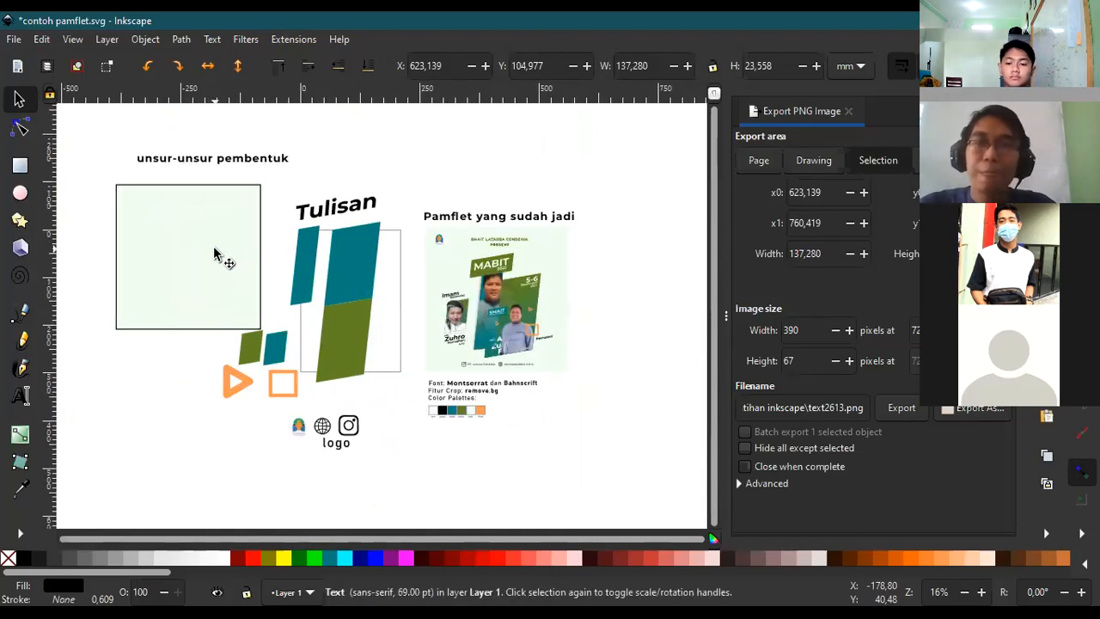
# Close the PNG export settings and move all the pamphlet's building elements to the left, clear of the blank page.
pyautogui.click(849, 112)
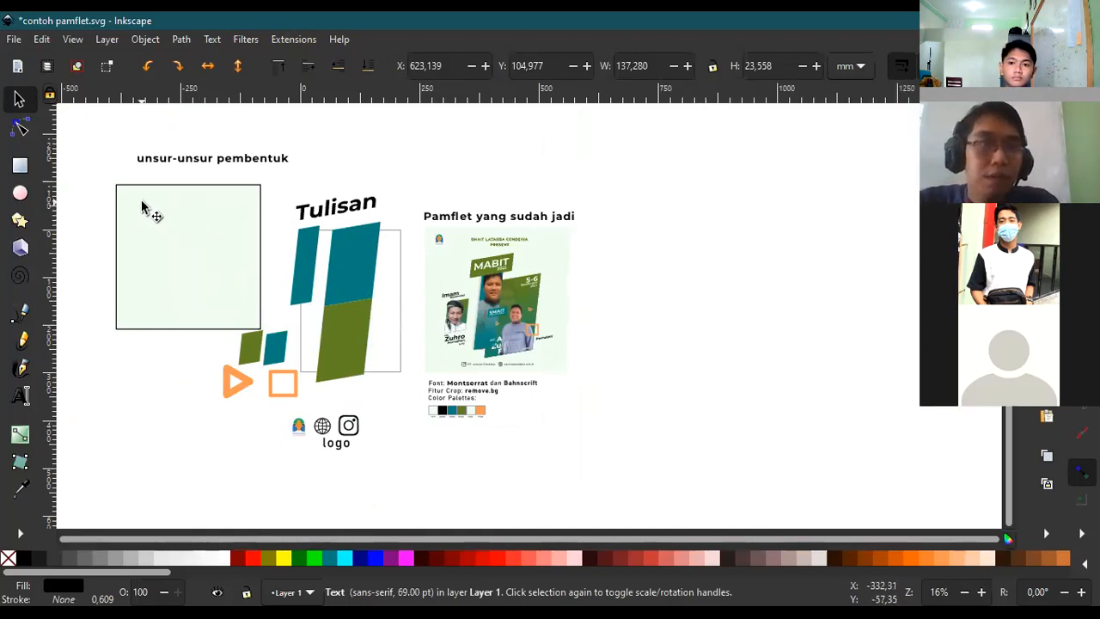
pyautogui.moveTo(404, 482); pyautogui.dragTo(98, 122)
pyautogui.moveTo(363, 255); pyautogui.dragTo(253, 245)
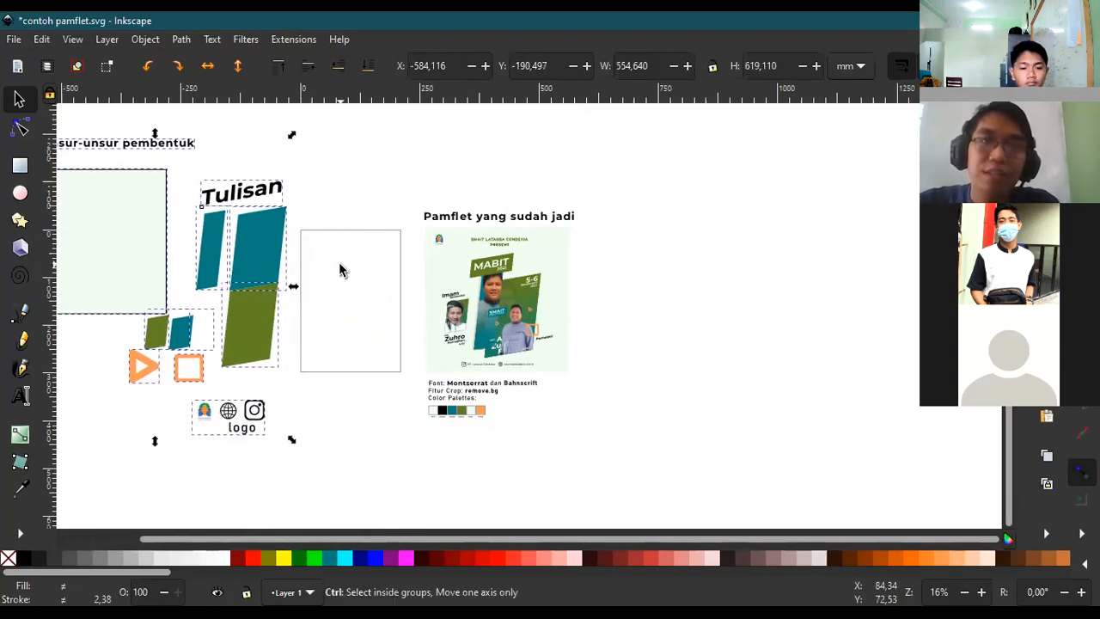
# Deselect the moved elements, select the finished pamphlet's background rectangle and examine its layout against the blank page.
pyautogui.scroll(2, 341, 271)
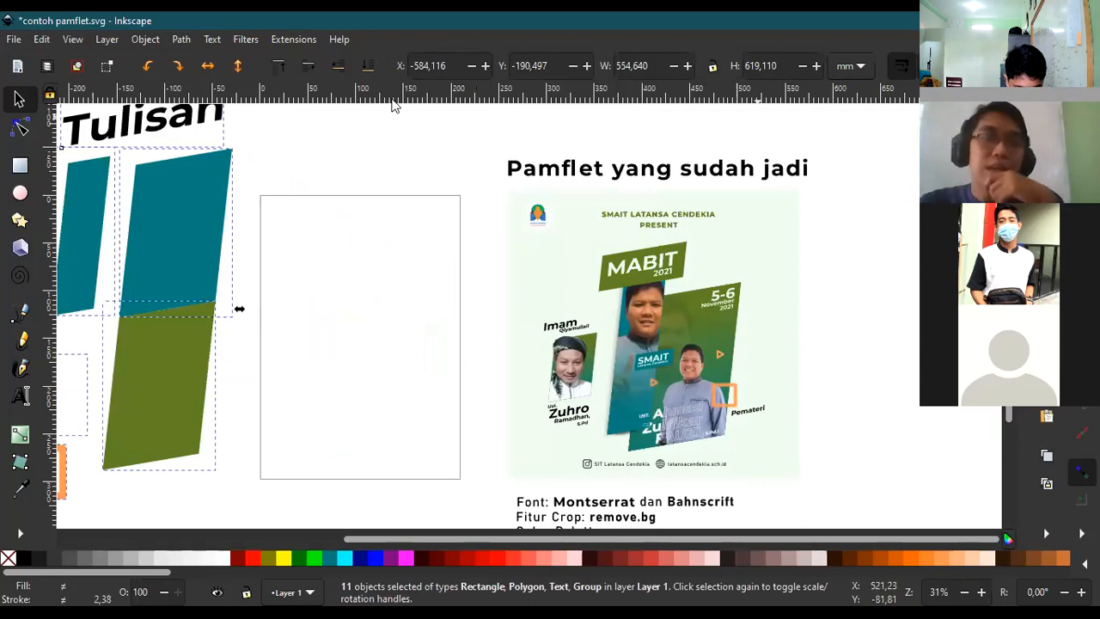
pyautogui.click(332, 321)
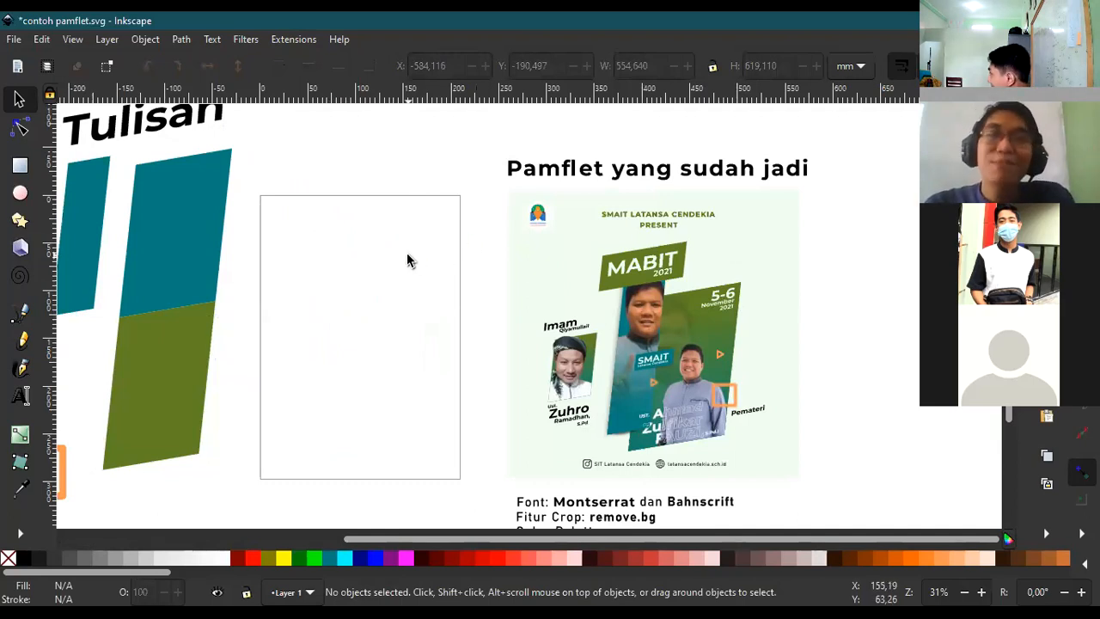
pyautogui.click(184, 216)
pyautogui.click(404, 259)
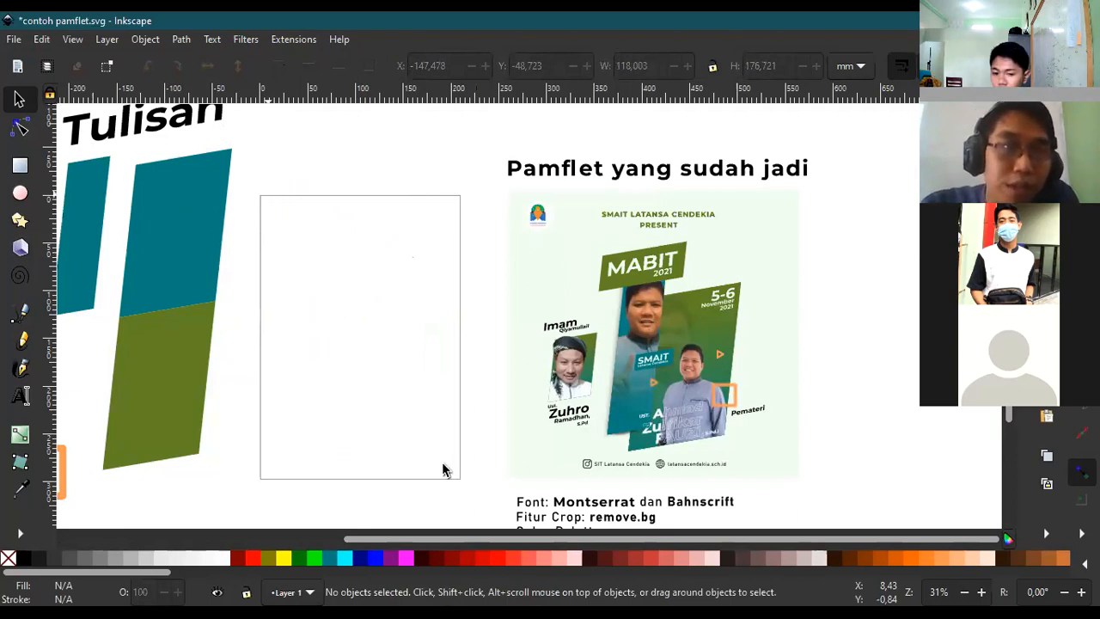
pyautogui.scroll(-2, 593, 283)
pyautogui.scroll(4, 593, 284)
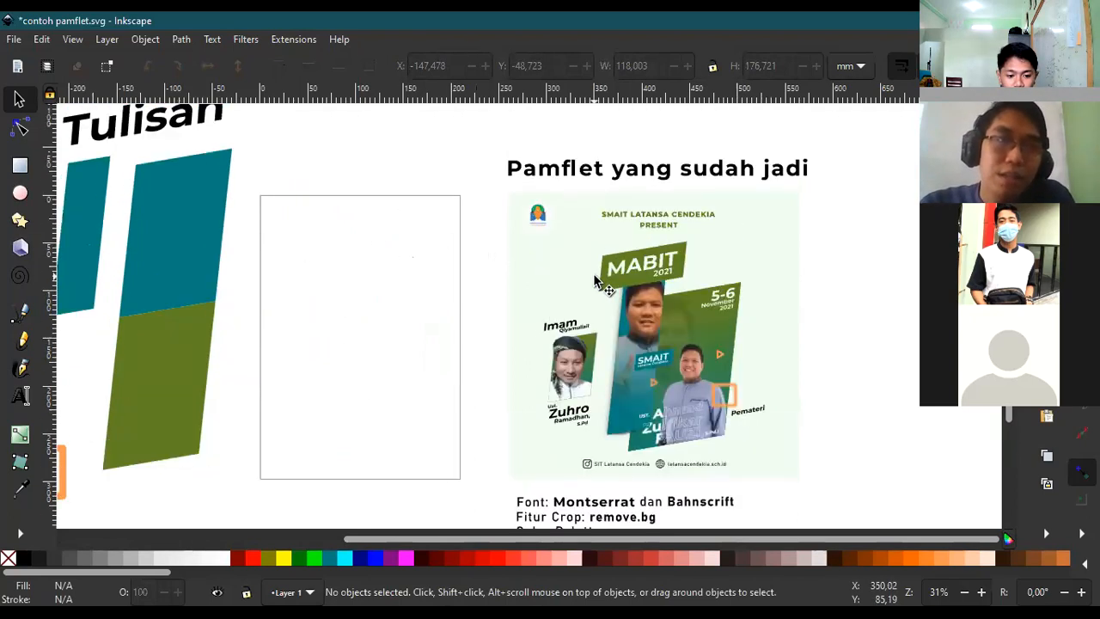
pyautogui.scroll(-2, 593, 284)
pyautogui.click(541, 216)
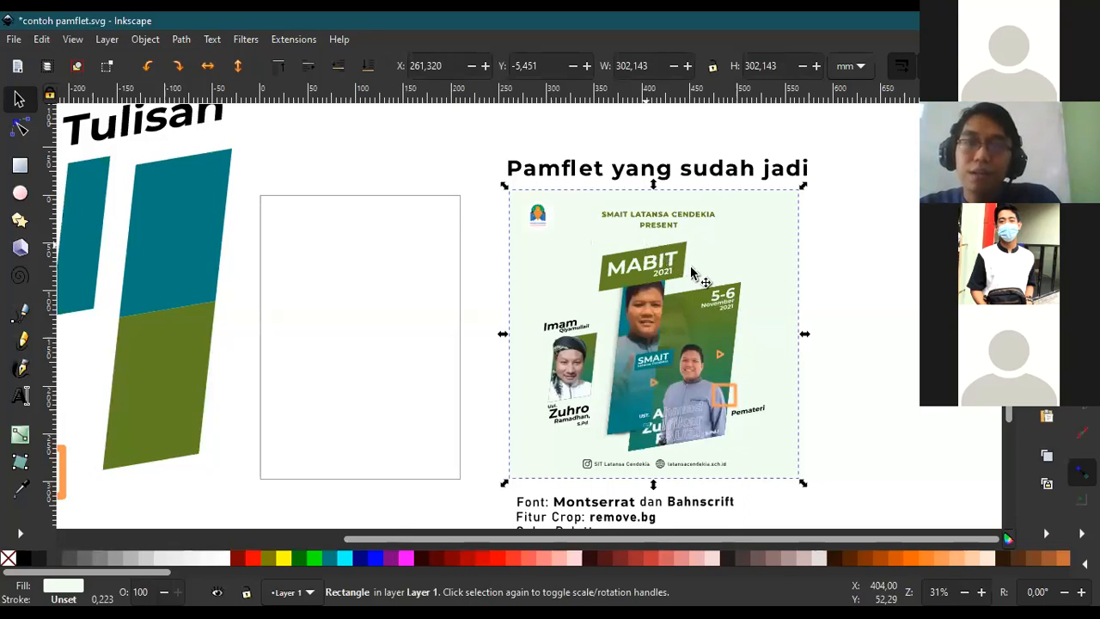
pyautogui.scroll(-1, 745, 325)
pyautogui.scroll(1, 746, 327)
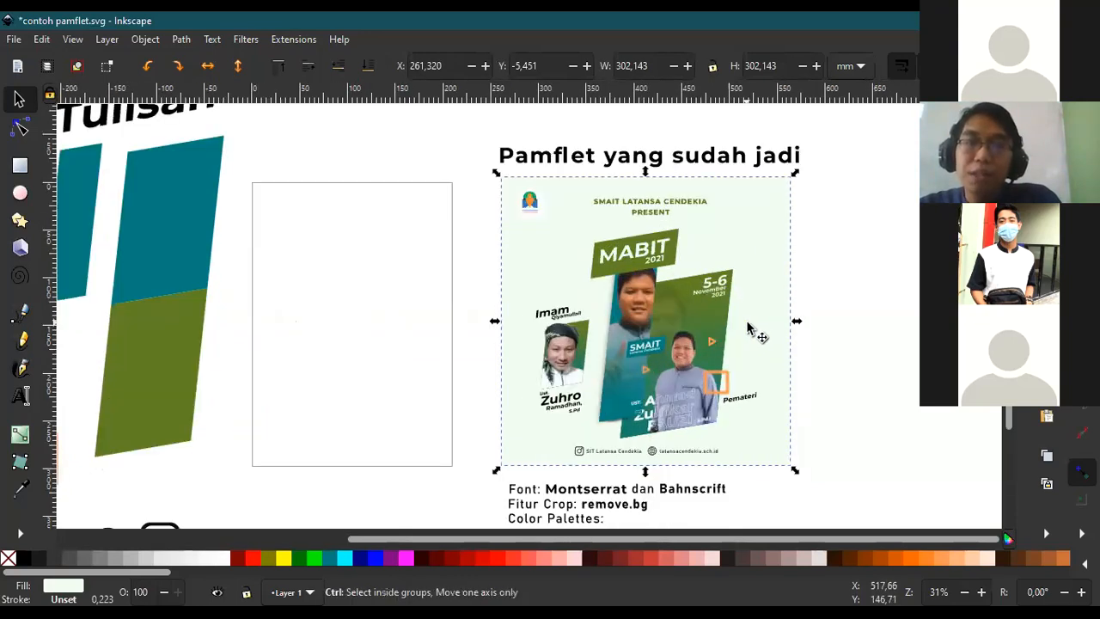
pyautogui.scroll(-1, 747, 328)
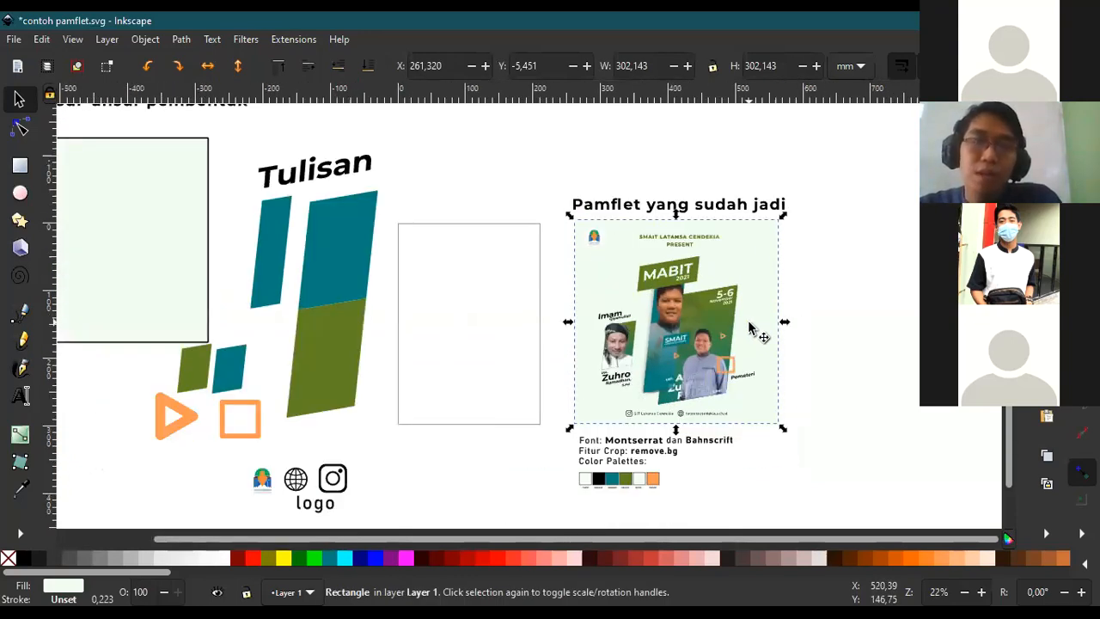
pyautogui.scroll(-2, 550, 339)
pyautogui.scroll(3, 545, 336)
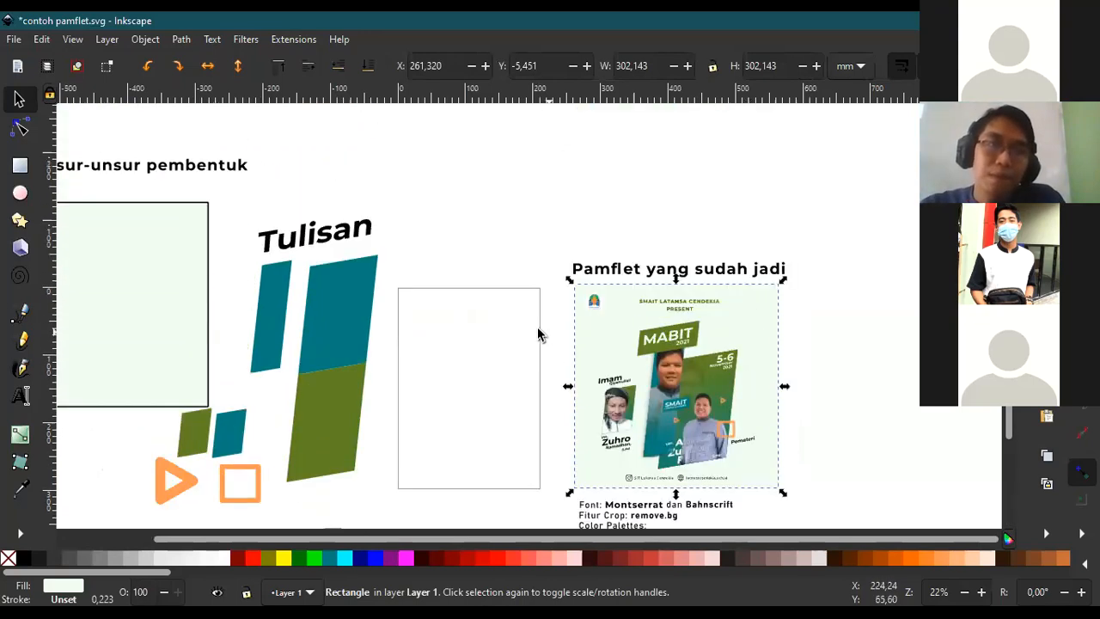
# Draw a six-cornered star in the empty area beyond the pamphlet elements and fill it with dark grey.
pyautogui.scroll(-2, 525, 332)
pyautogui.scroll(1, 352, 295)
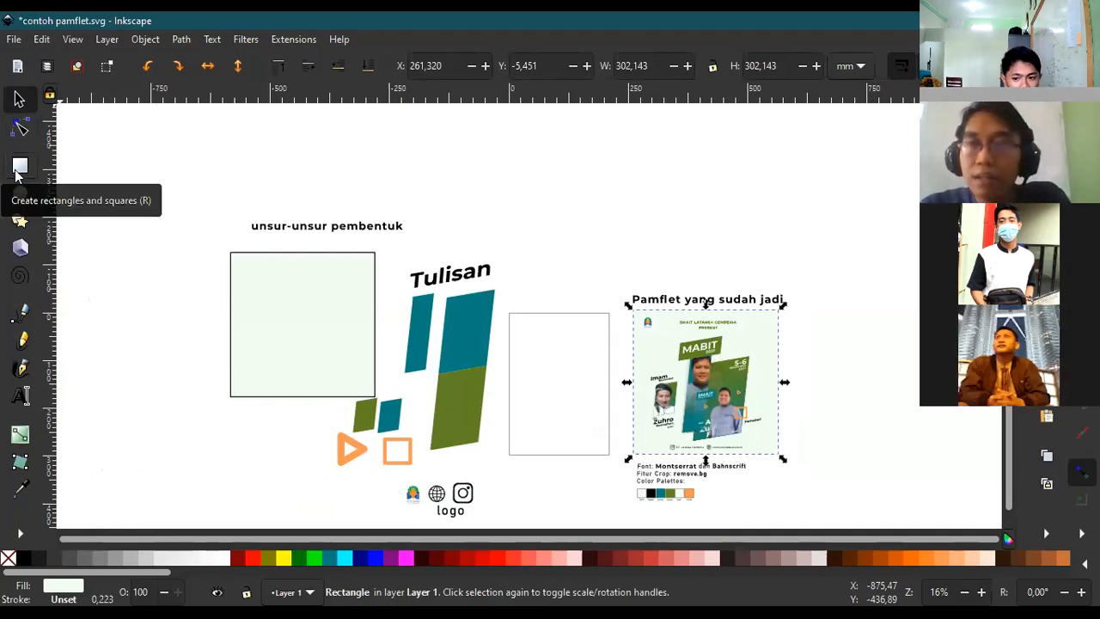
pyautogui.click(20, 222)
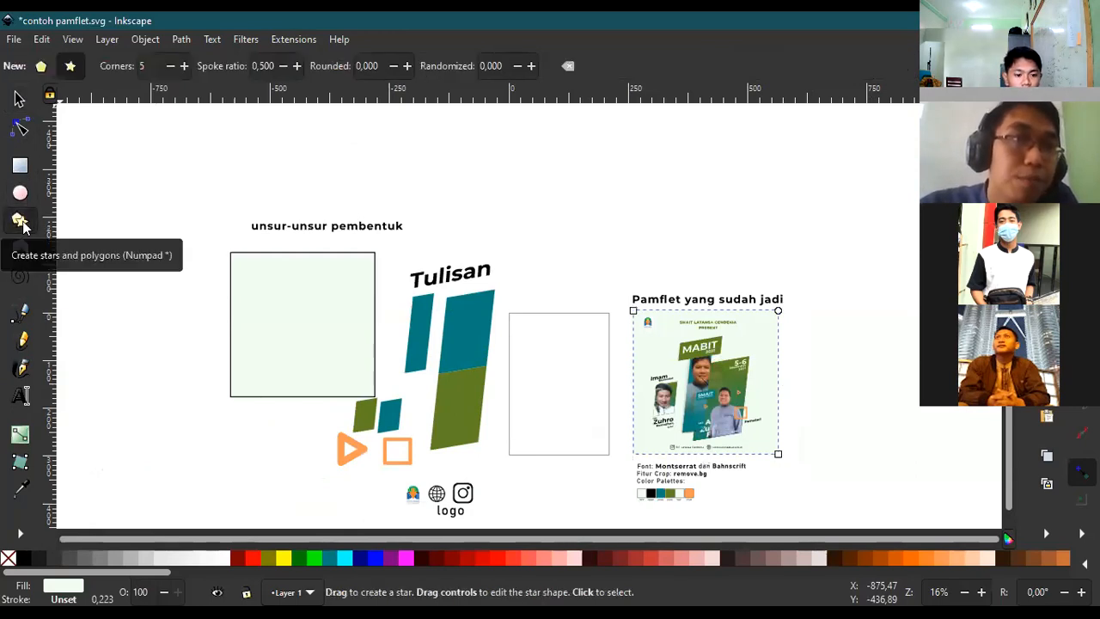
pyautogui.click(149, 66)
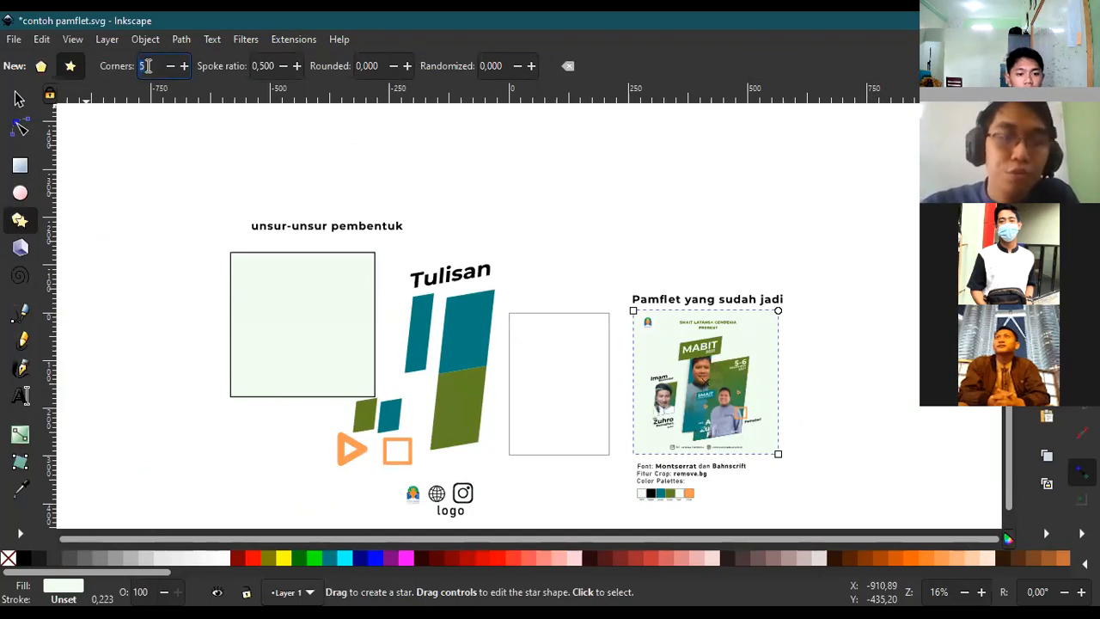
pyautogui.moveTo(150, 222); pyautogui.dragTo(168, 237)
pyautogui.scroll(-2, 197, 317)
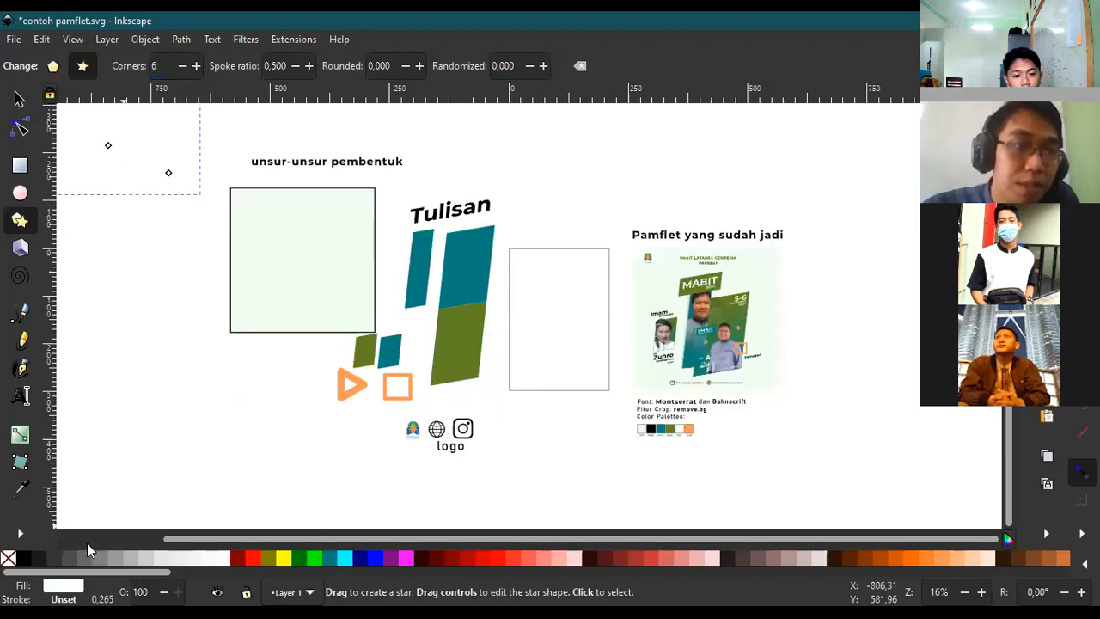
pyautogui.click(82, 560)
pyautogui.scroll(-2, 250, 301)
pyautogui.scroll(4, 250, 300)
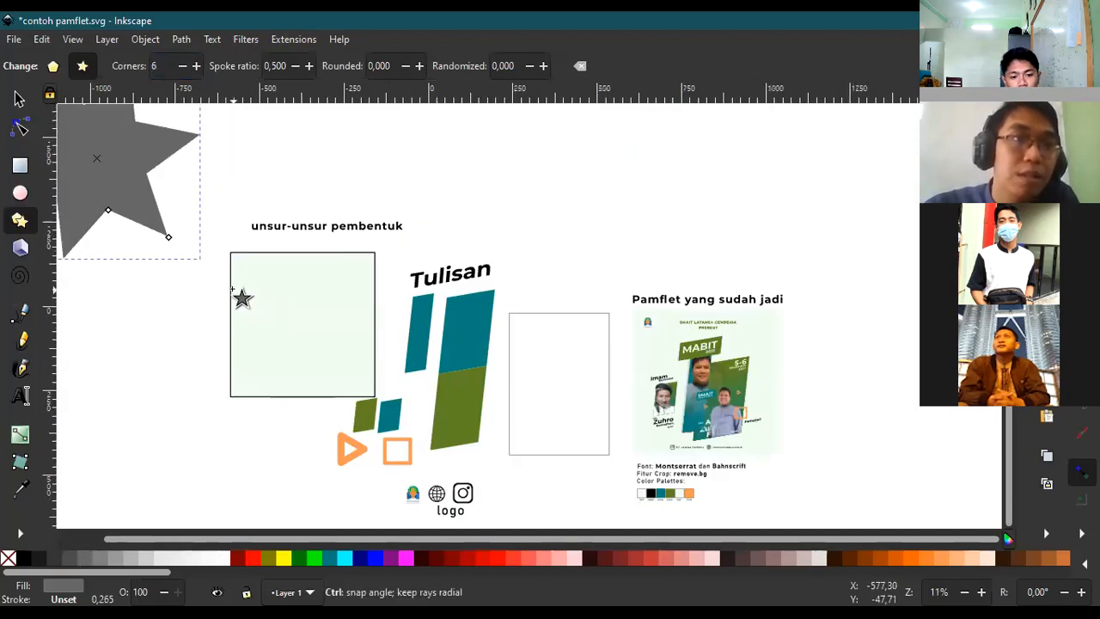
pyautogui.scroll(-2, 239, 295)
pyautogui.scroll(1, 162, 227)
pyautogui.scroll(1, 163, 229)
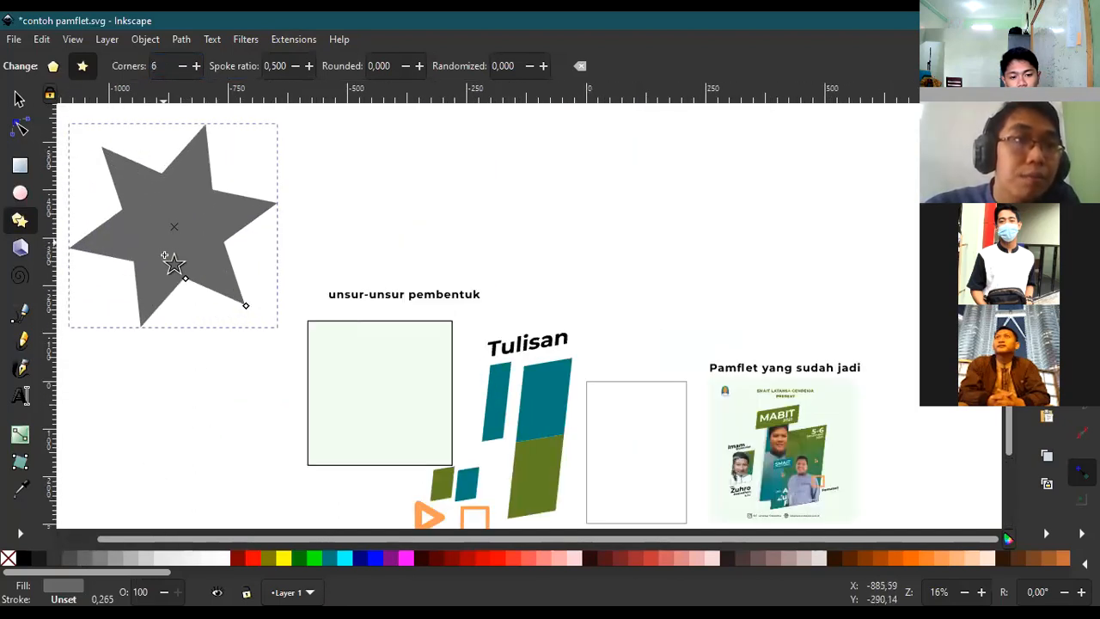
# Convert the star to a polygon with 3 corners and draw a second triangle, about 216 × 208 mm, beside it.
pyautogui.click(54, 67)
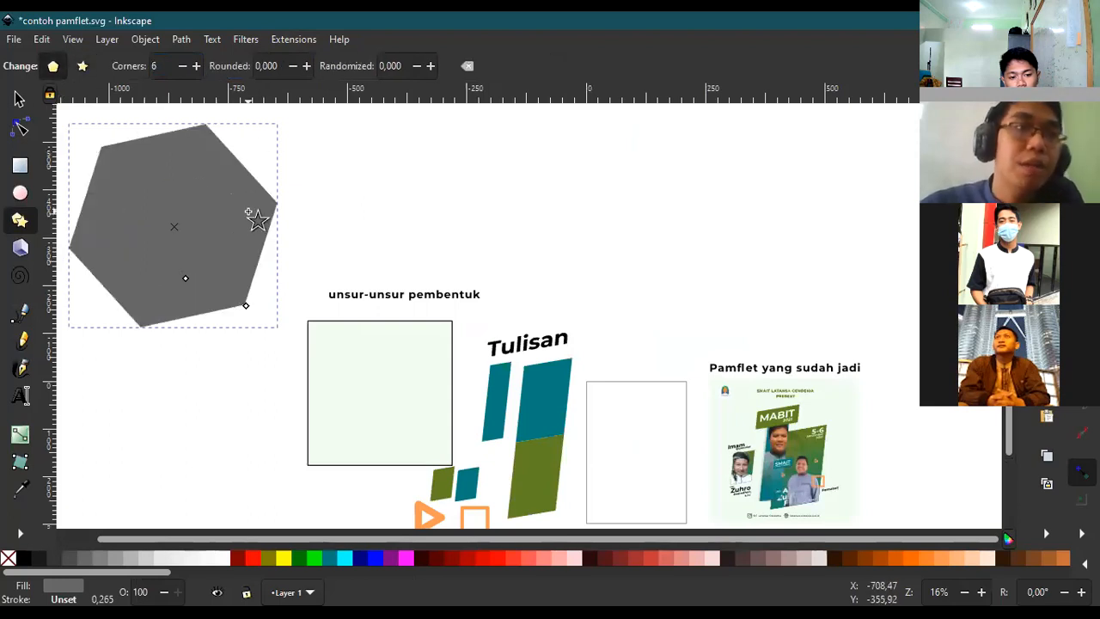
pyautogui.scroll(2, 252, 226)
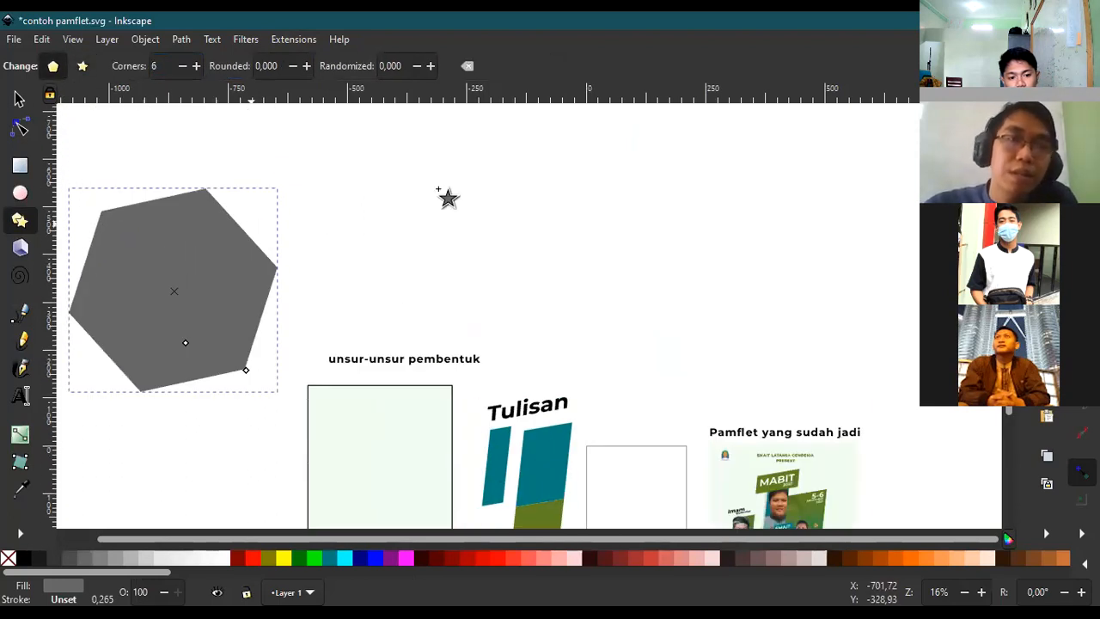
pyautogui.write('3')
pyautogui.moveTo(447, 171); pyautogui.dragTo(439, 232)
# Select both grey triangles and delete them.
pyautogui.click(19, 100)
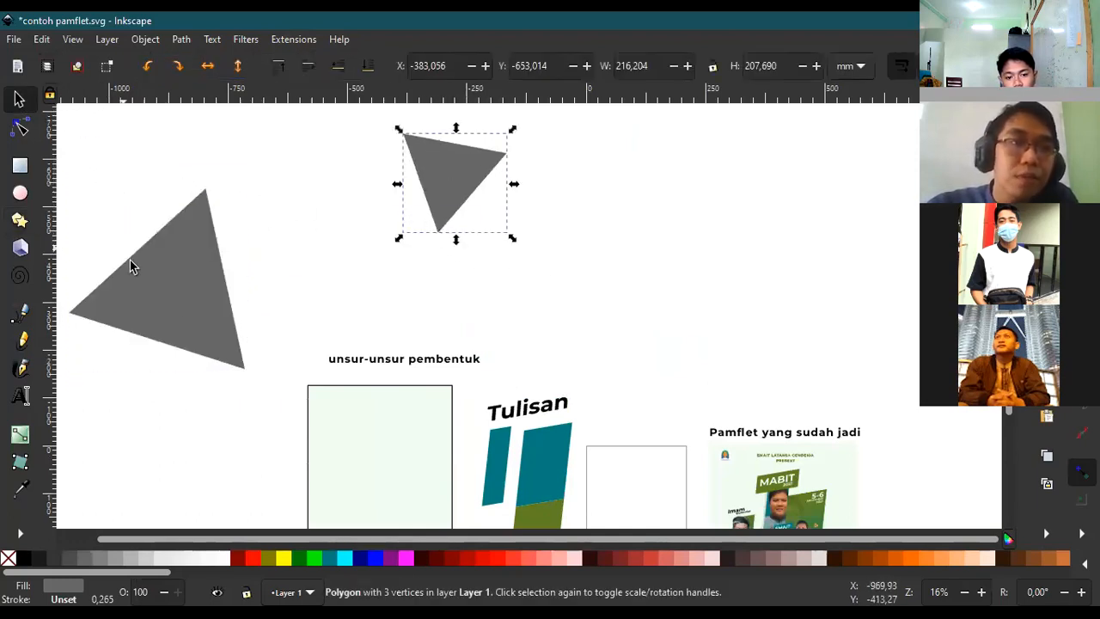
pyautogui.keyDown('shift'); pyautogui.click(130, 259); pyautogui.keyUp('shift')
pyautogui.press('Delete')
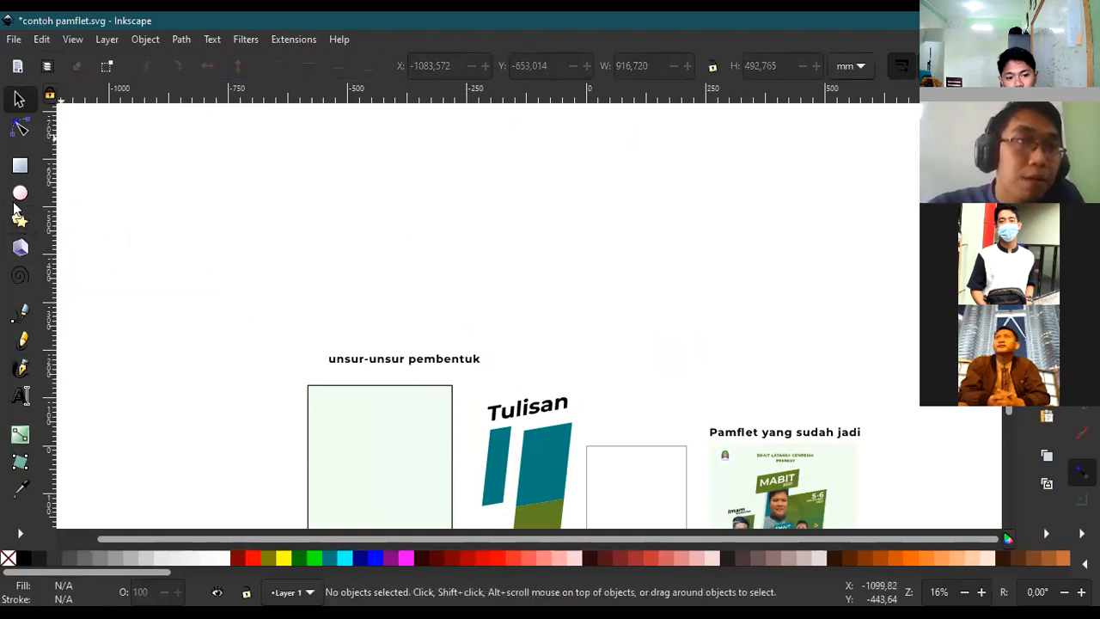
# Draw a freehand zigzag line above the pamphlet elements with the Pencil tool and join its ends with a curve.
pyautogui.click(20, 248)
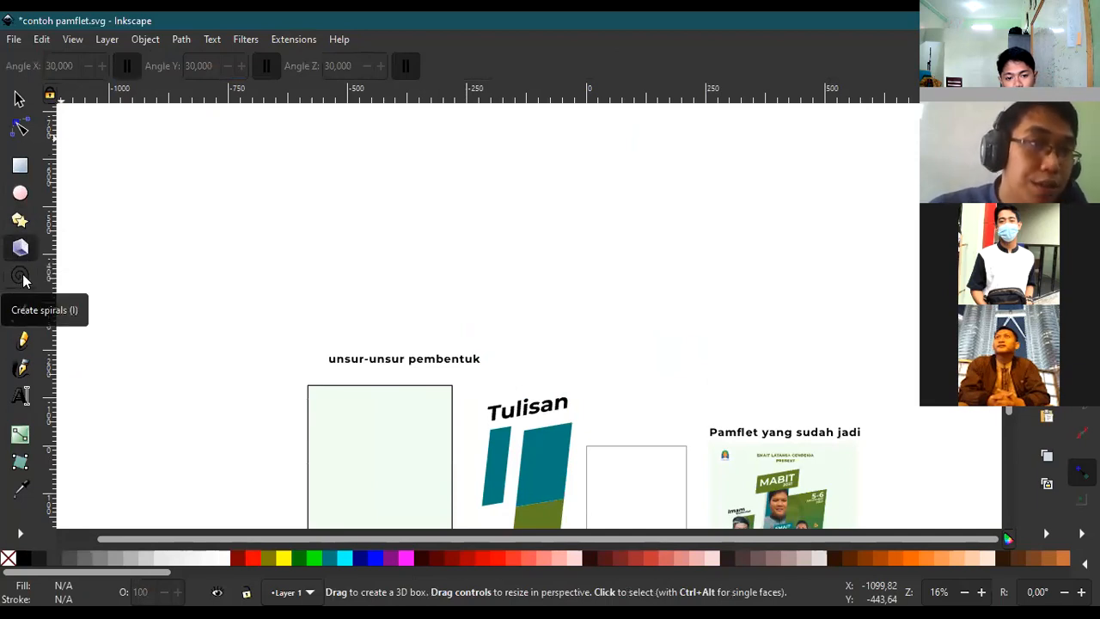
pyautogui.click(39, 338)
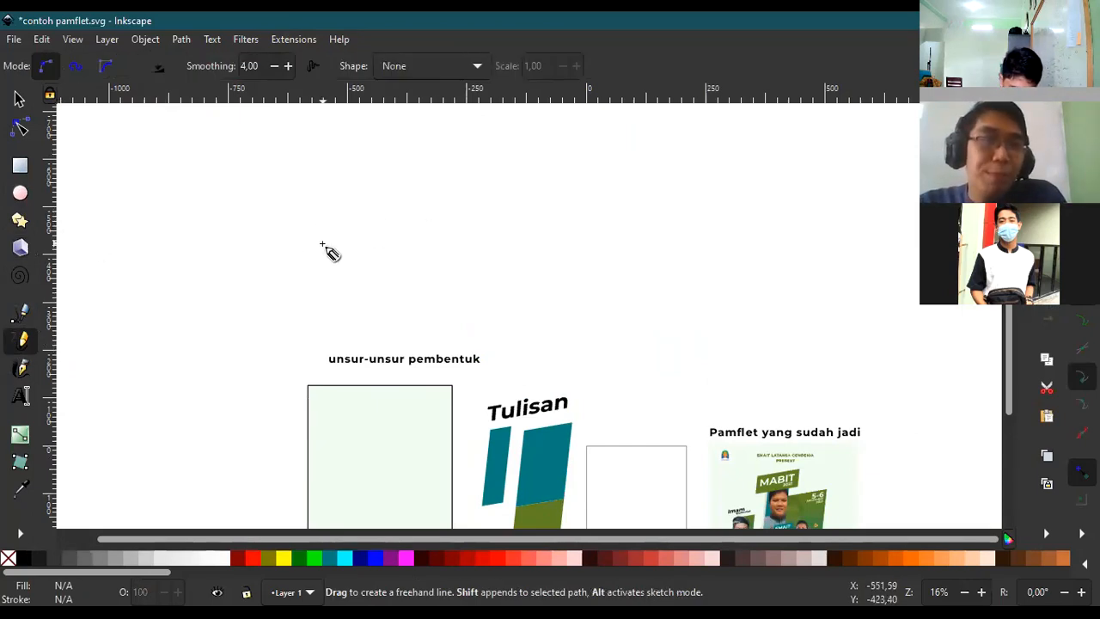
pyautogui.moveTo(342, 194)
pyautogui.mouseDown()
pyautogui.moveTo(277, 223)
pyautogui.moveTo(438, 298)
pyautogui.moveTo(542, 294)
pyautogui.mouseUp()
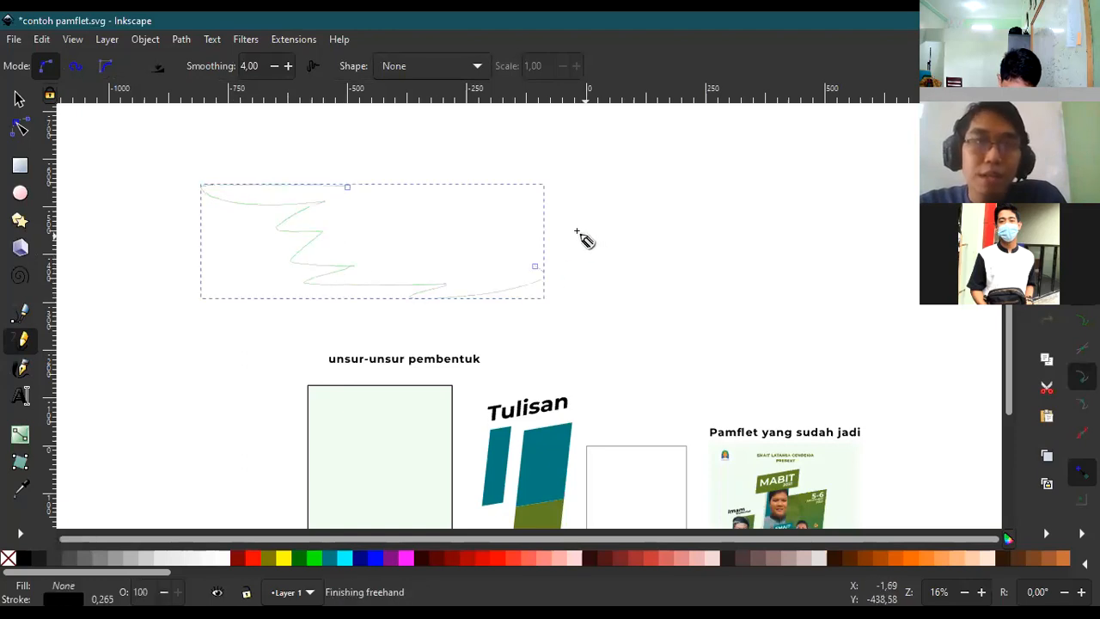
pyautogui.moveTo(347, 187)
pyautogui.mouseDown()
pyautogui.moveTo(360, 180)
pyautogui.moveTo(538, 250)
pyautogui.moveTo(536, 266)
pyautogui.mouseUp()
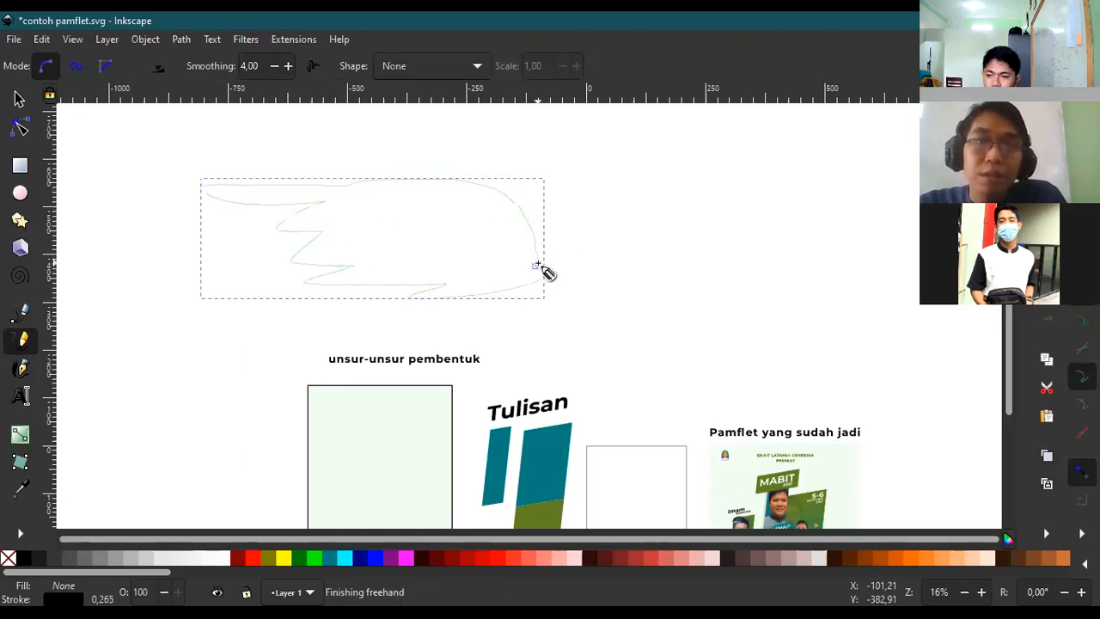
pyautogui.scroll(2, 304, 125)
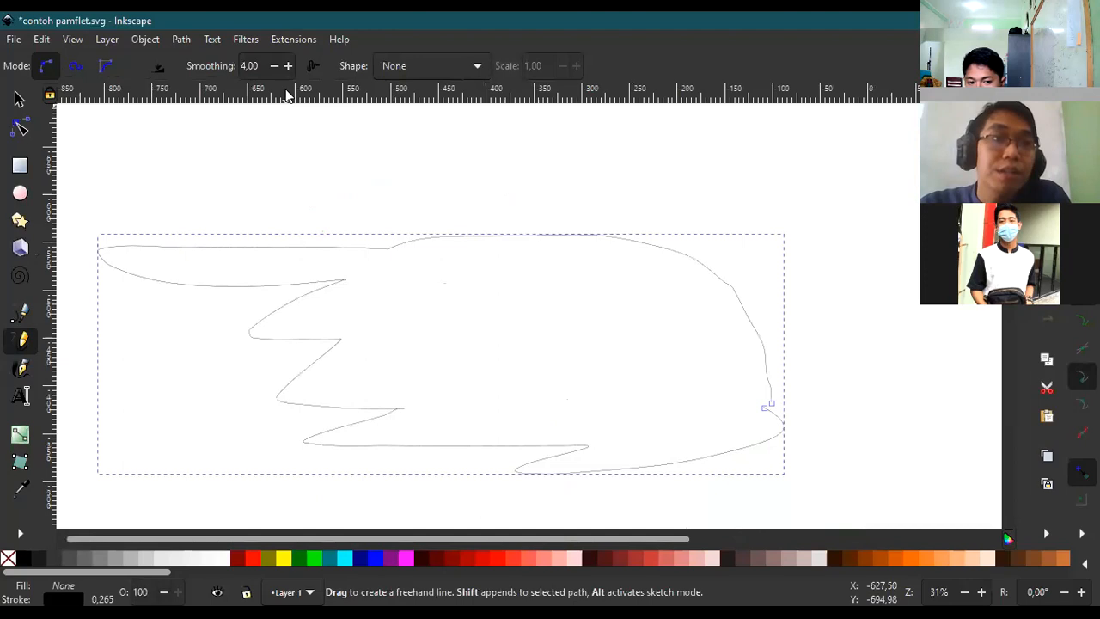
# Set the pencil smoothing to 10 and draw a short freehand line just above the zigzag shape.
pyautogui.click(295, 81)
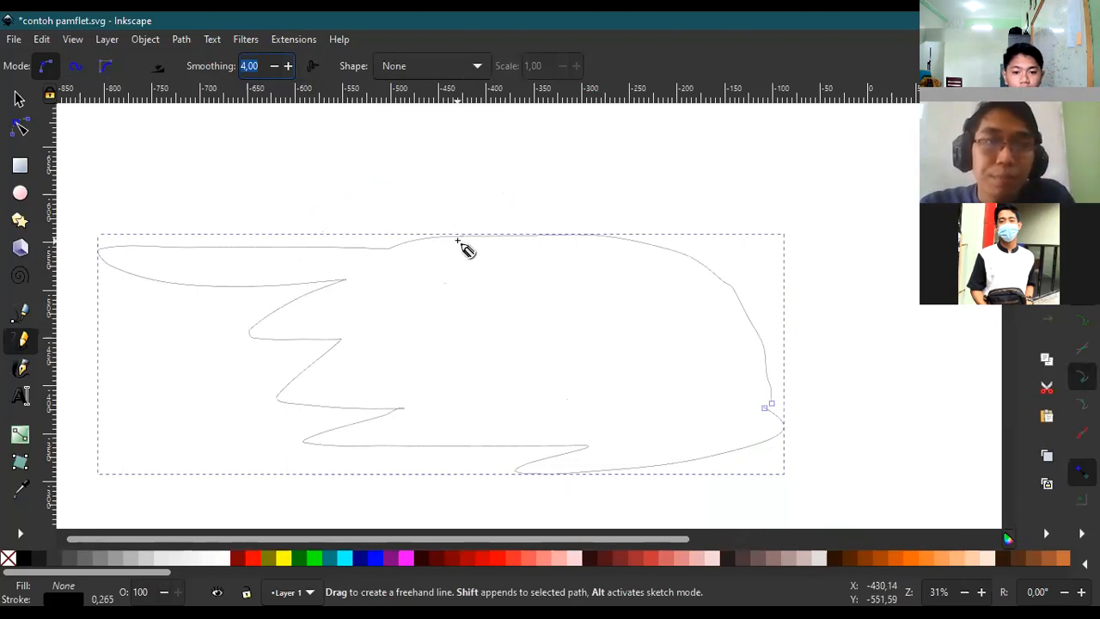
pyautogui.scroll(7, 460, 246)
pyautogui.scroll(-2, 423, 265)
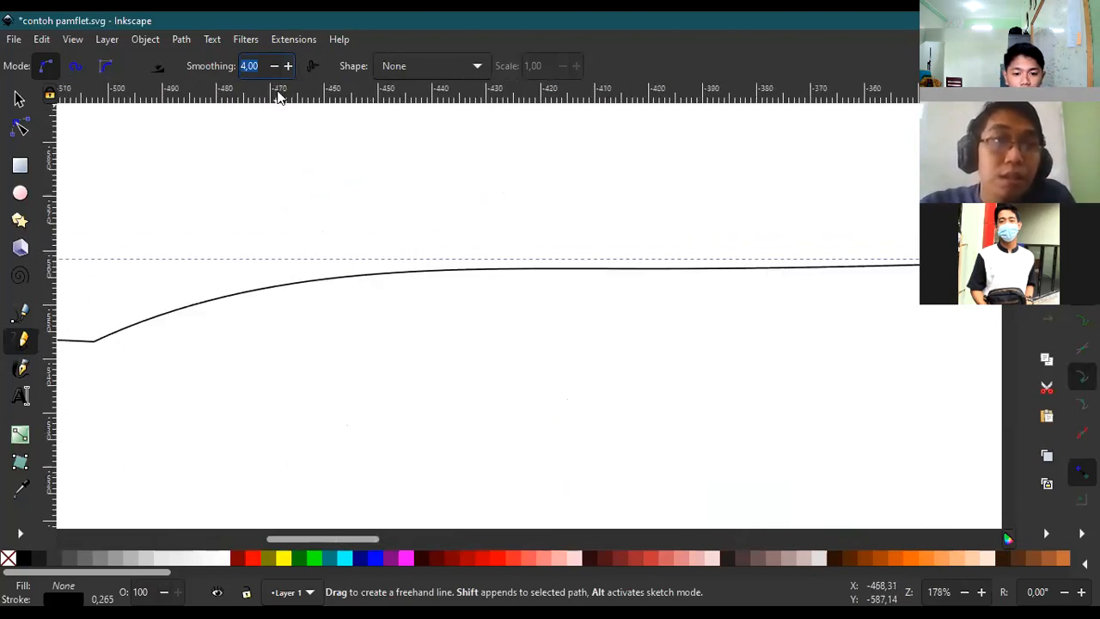
pyautogui.write('0')
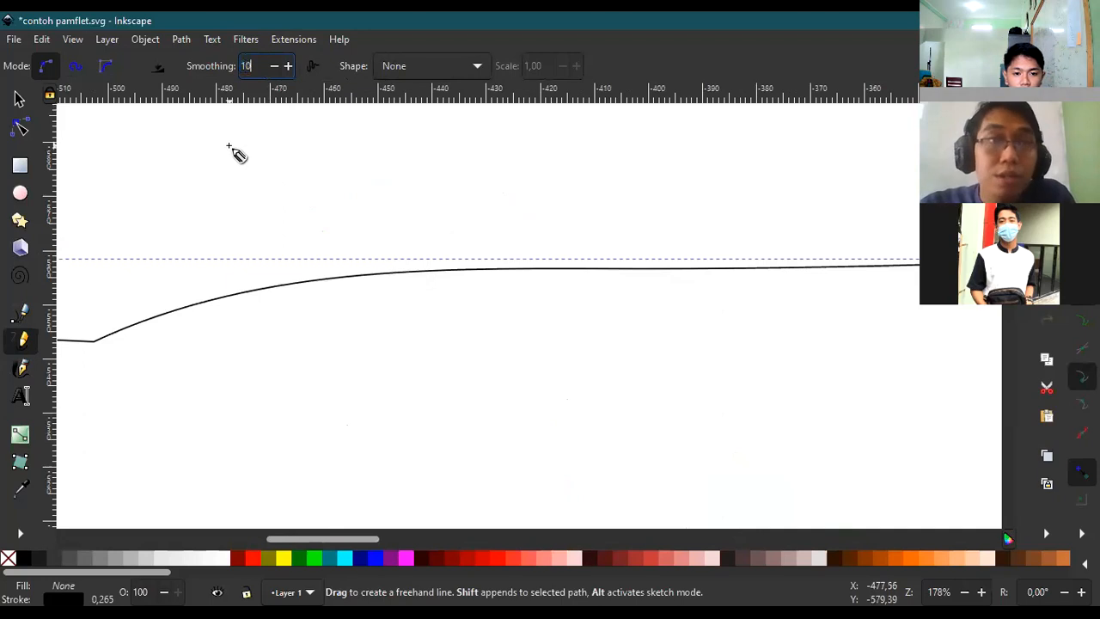
pyautogui.moveTo(231, 147); pyautogui.dragTo(564, 226)
pyautogui.scroll(-8, 616, 209)
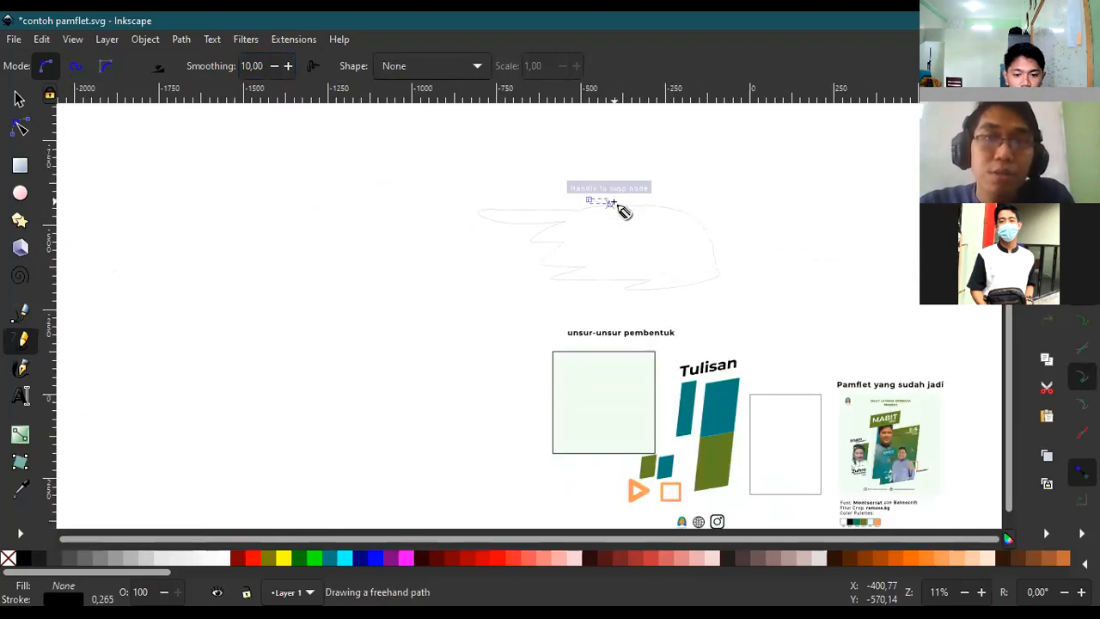
# Set the pencil smoothing to 1 and draw another short freehand line in the empty area for comparison.
pyautogui.scroll(1, 619, 214)
pyautogui.tripleClick(252, 65)
pyautogui.write('1')
pyautogui.scroll(4, 327, 219)
pyautogui.moveTo(363, 240); pyautogui.dragTo(406, 260)
pyautogui.scroll(6, 404, 262)
pyautogui.scroll(-8, 391, 322)
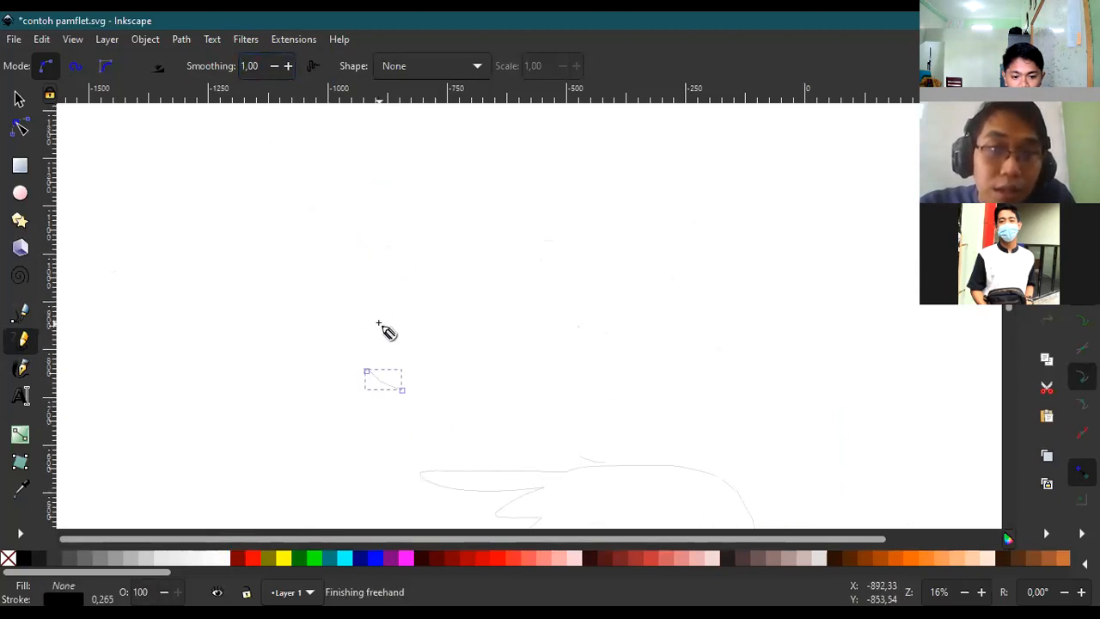
# Undo the freehand pencil lines.
pyautogui.hotkey('ctrl', 'z')
pyautogui.hotkey('ctrl', 'z')
pyautogui.hotkey('ctrl', 'z')
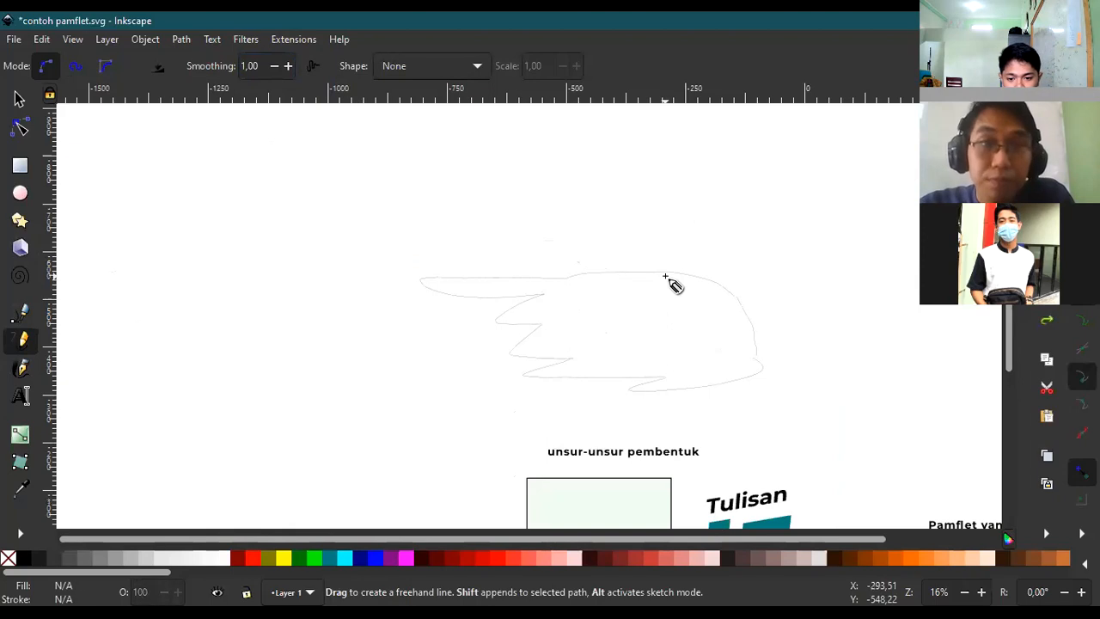
# Draw a curved calligraphic stroke in the empty canvas area with the Dip pen preset and select it.
pyautogui.click(17, 374)
pyautogui.moveTo(422, 216)
pyautogui.mouseDown()
pyautogui.moveTo(329, 287)
pyautogui.moveTo(400, 305)
pyautogui.mouseUp()
pyautogui.scroll(4, 396, 271)
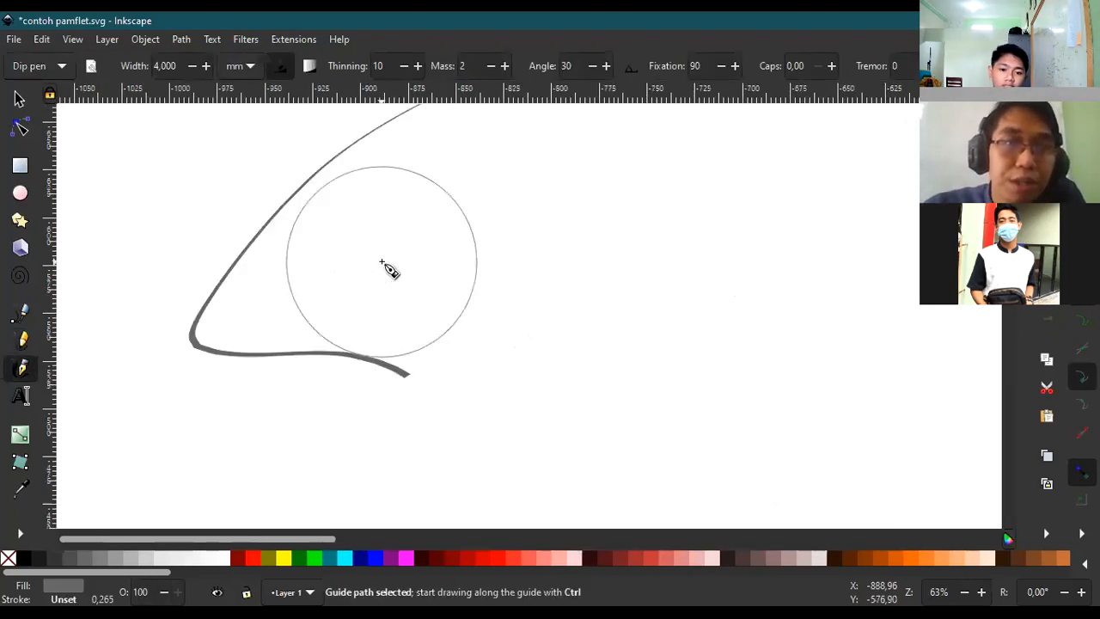
pyautogui.click(19, 99)
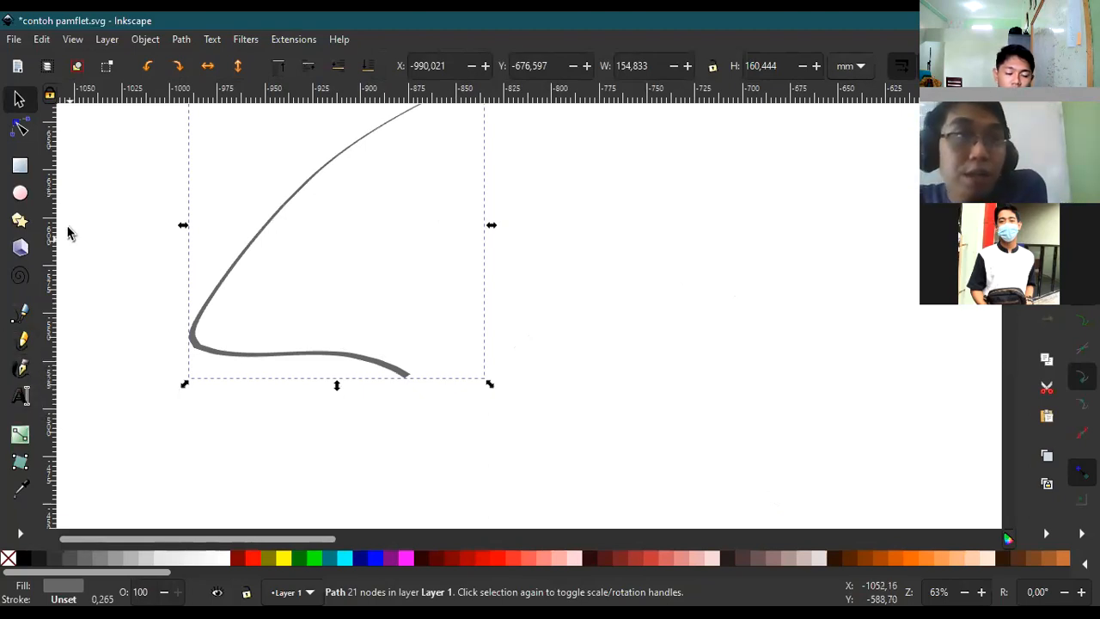
# Return to the Calligraphy tool, choose the Dip pen preset and draw a smaller curved stroke beside the first.
pyautogui.click(25, 340)
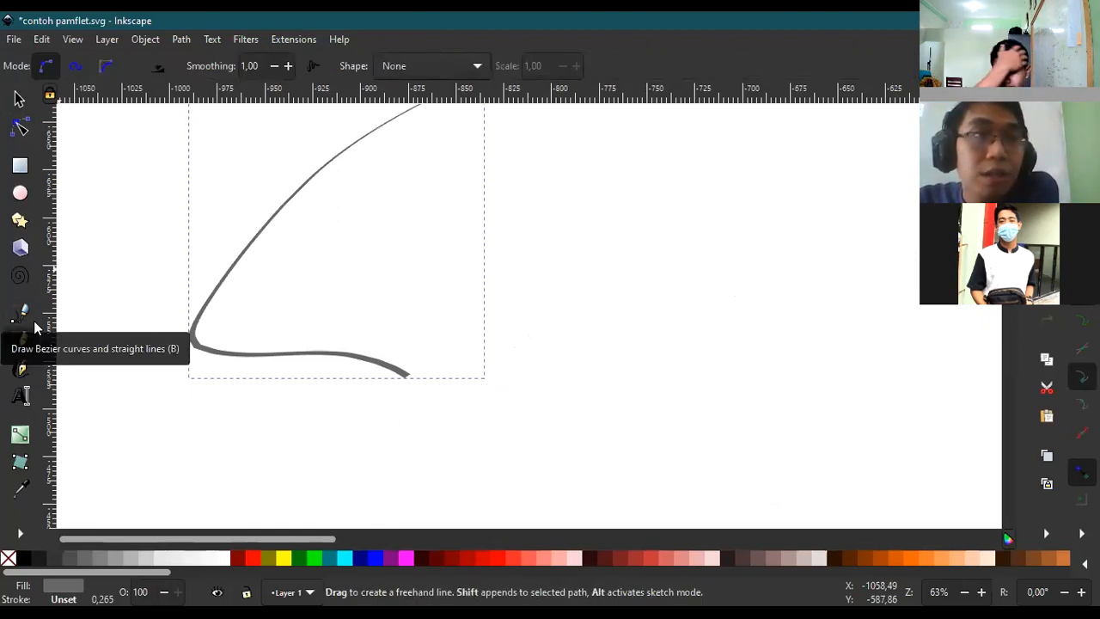
pyautogui.click(22, 370)
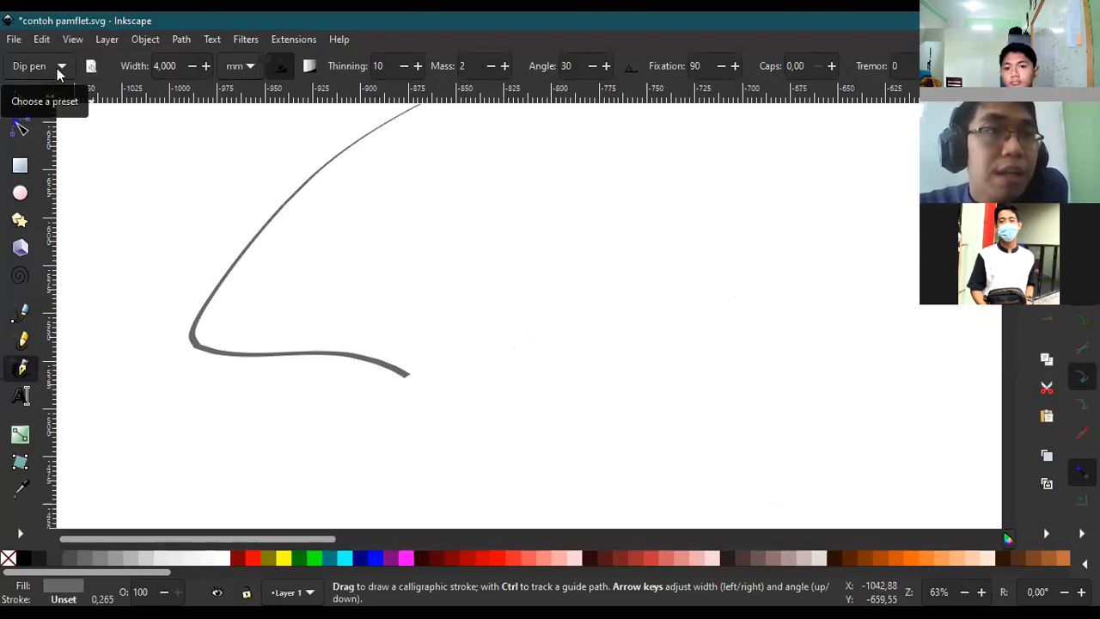
pyautogui.click(57, 68)
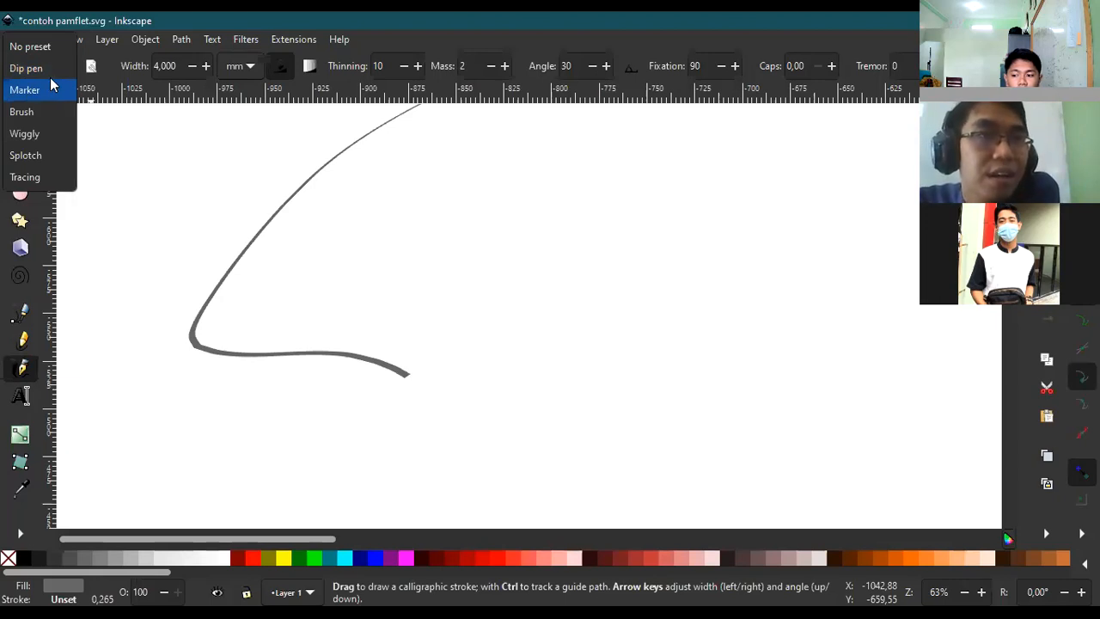
pyautogui.click(34, 68)
pyautogui.moveTo(510, 197)
pyautogui.mouseDown()
pyautogui.moveTo(472, 286)
pyautogui.moveTo(545, 322)
pyautogui.mouseUp()
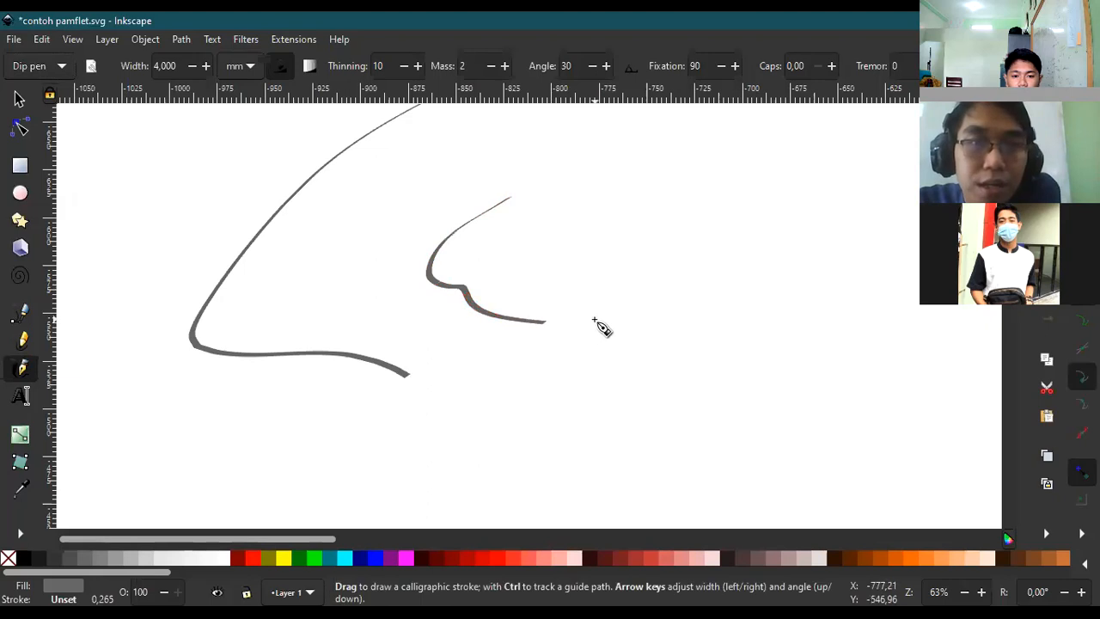
# Choose the Brush calligraphy preset and draw a zigzag stroke beside the Dip pen strokes.
pyautogui.click(64, 66)
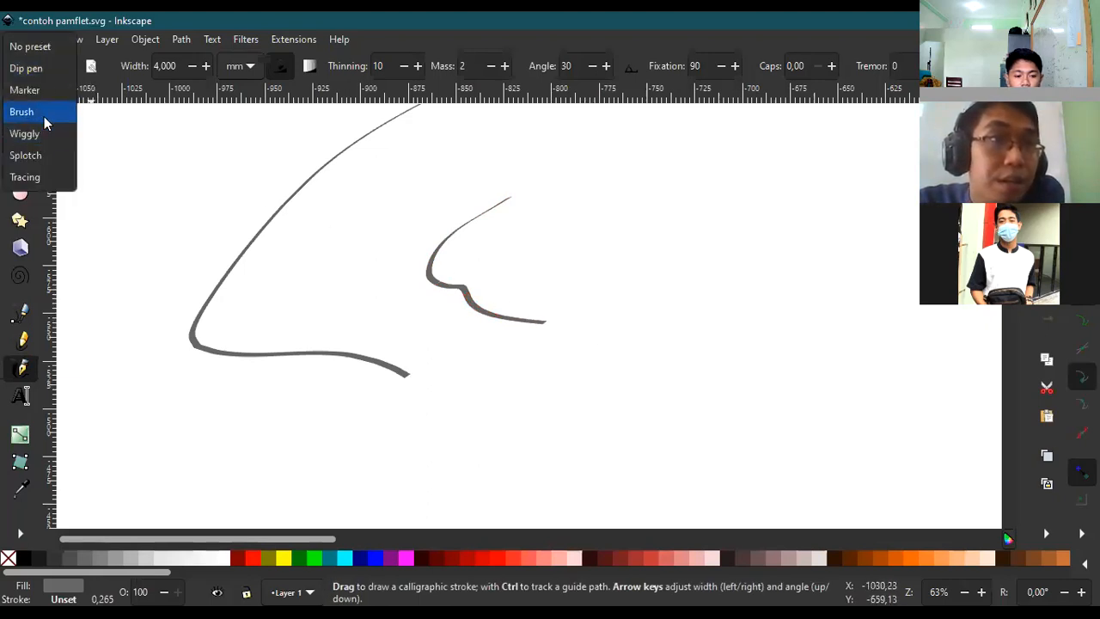
pyautogui.click(43, 113)
pyautogui.moveTo(595, 174)
pyautogui.mouseDown()
pyautogui.moveTo(538, 234)
pyautogui.moveTo(616, 262)
pyautogui.moveTo(593, 327)
pyautogui.mouseUp()
# Choose the Splotch calligraphy preset and draw two blotchy strokes across the existing ones.
pyautogui.click(36, 72)
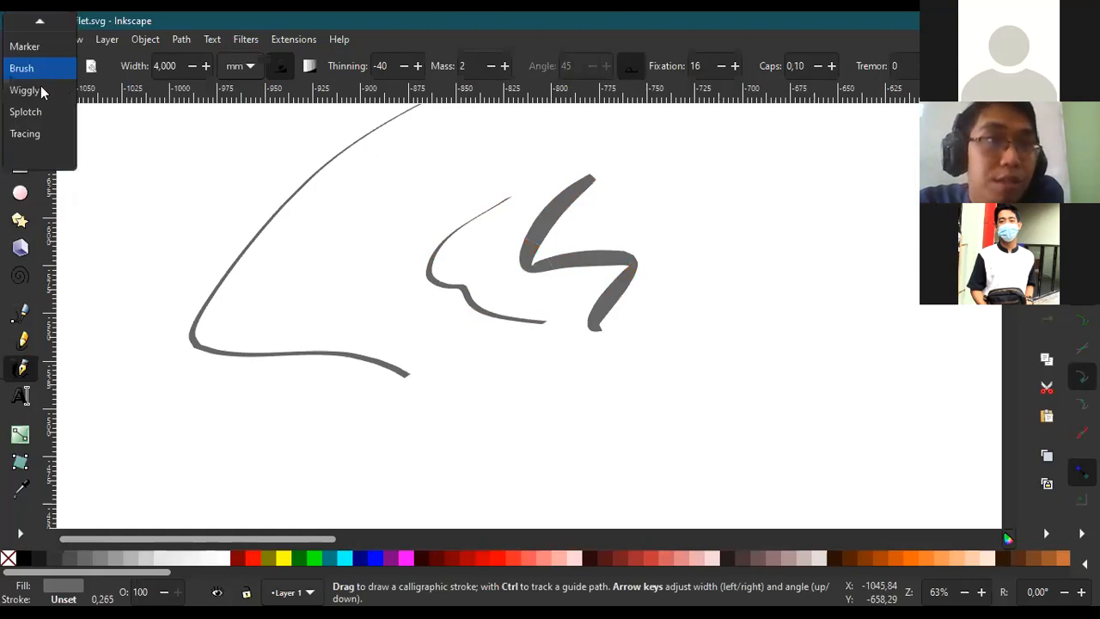
pyautogui.click(37, 111)
pyautogui.moveTo(197, 196); pyautogui.dragTo(405, 326)
pyautogui.moveTo(671, 261)
pyautogui.mouseDown()
pyautogui.moveTo(614, 393)
pyautogui.moveTo(784, 469)
pyautogui.mouseUp()
# Choose the Tracing calligraphy preset and draw several strokes over the Splotch shapes.
pyautogui.click(53, 66)
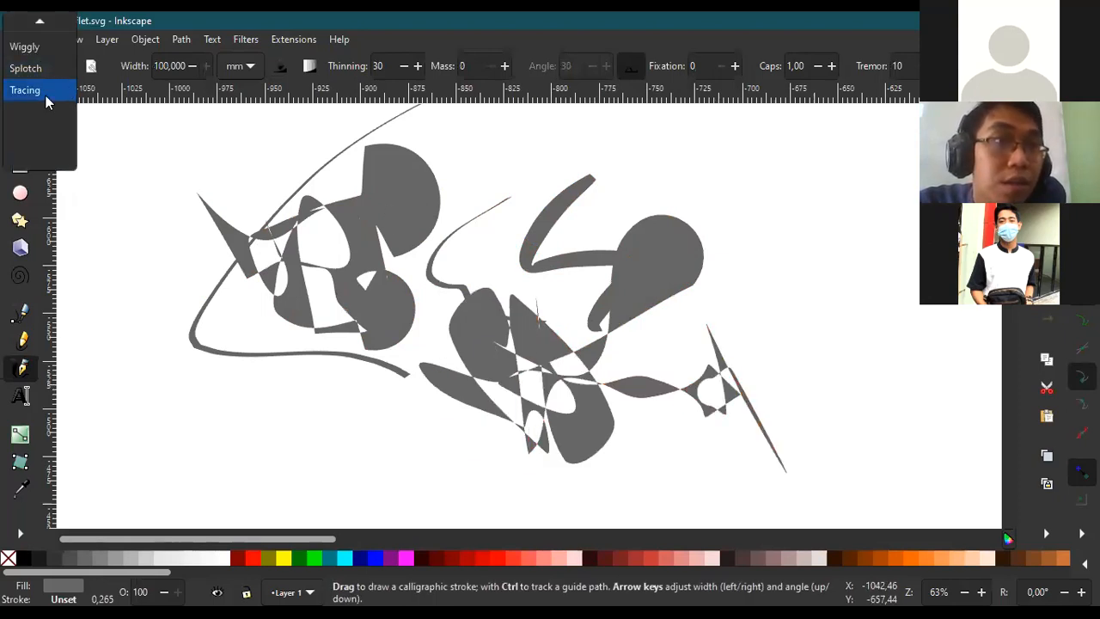
pyautogui.click(48, 94)
pyautogui.moveTo(194, 185)
pyautogui.mouseDown()
pyautogui.moveTo(173, 248)
pyautogui.moveTo(312, 313)
pyautogui.mouseUp()
pyautogui.moveTo(619, 248); pyautogui.dragTo(727, 205)
pyautogui.moveTo(681, 269)
pyautogui.mouseDown()
pyautogui.moveTo(779, 270)
pyautogui.moveTo(694, 372)
pyautogui.mouseUp()
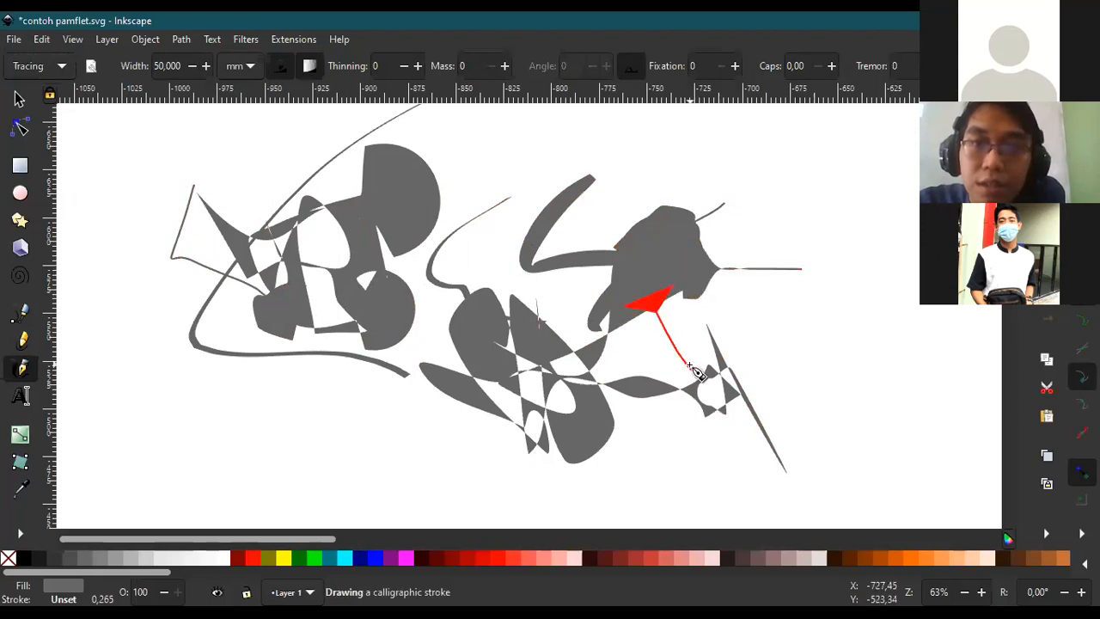
# Switch the calligraphy preset back to Dip pen and draw two broad wavy strokes on either side of the existing ones.
pyautogui.click(70, 71)
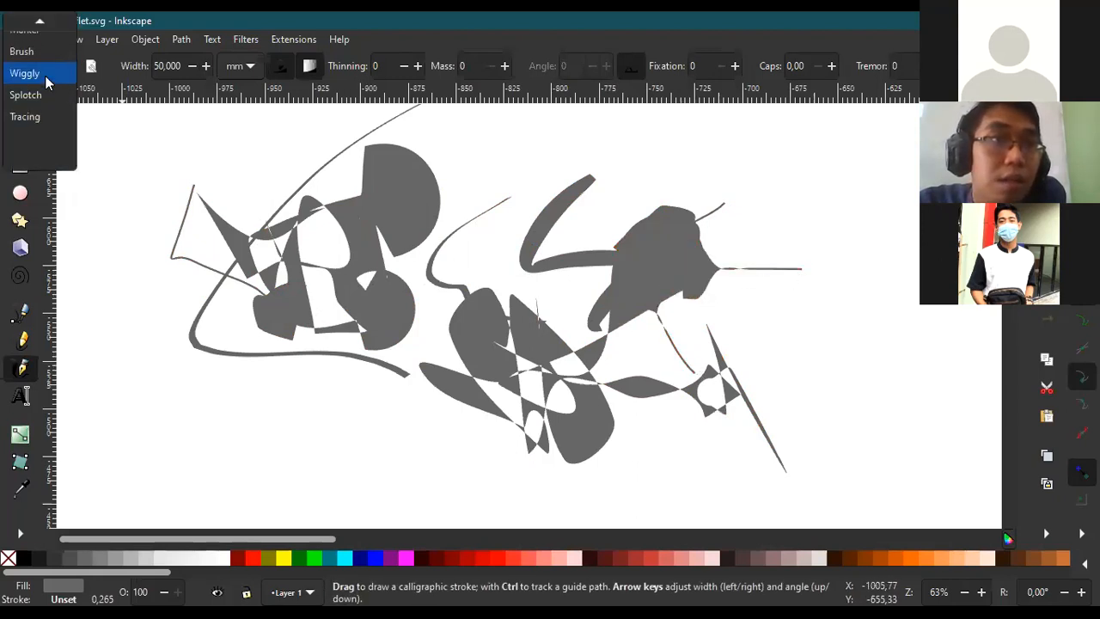
pyautogui.click(36, 52)
pyautogui.moveTo(172, 364)
pyautogui.mouseDown()
pyautogui.moveTo(388, 488)
pyautogui.moveTo(430, 484)
pyautogui.mouseUp()
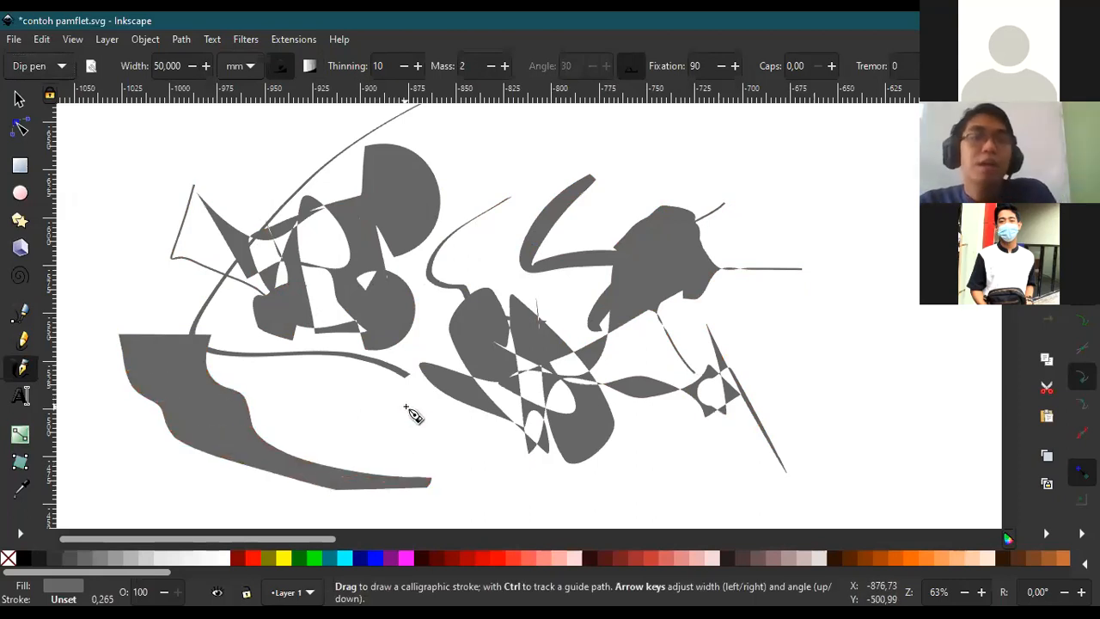
pyautogui.keyDown('ctrl'); pyautogui.scroll(-2, 443, 360); pyautogui.keyUp('ctrl')
pyautogui.moveTo(716, 201)
pyautogui.mouseDown()
pyautogui.moveTo(675, 204)
pyautogui.moveTo(625, 275)
pyautogui.moveTo(785, 340)
pyautogui.moveTo(721, 379)
pyautogui.moveTo(766, 429)
pyautogui.moveTo(801, 432)
pyautogui.mouseUp()
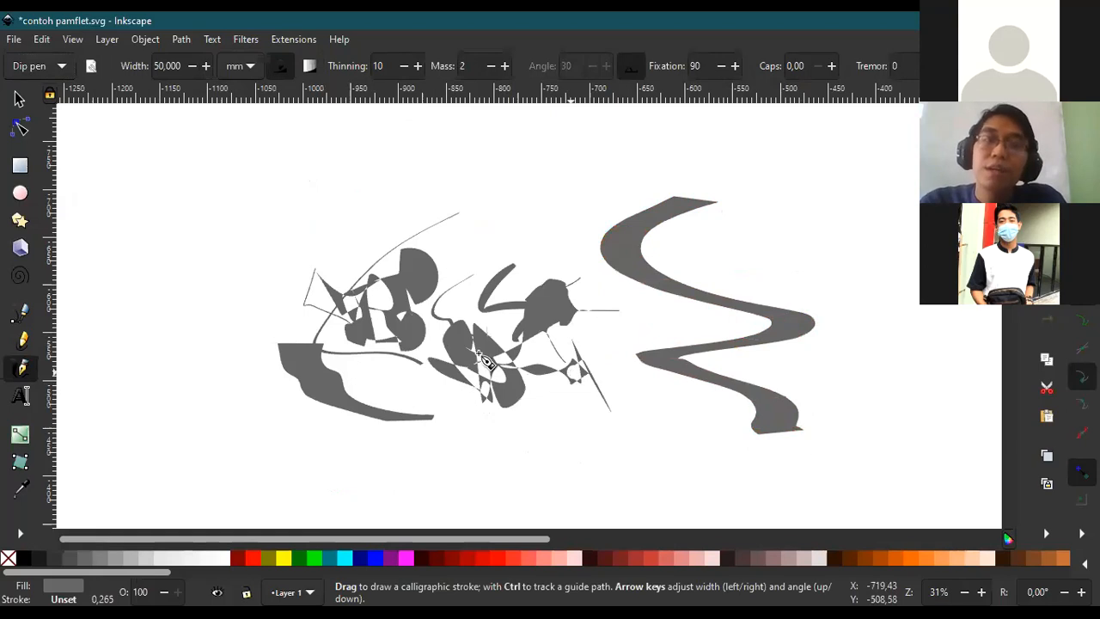
# Select all the calligraphy test strokes and delete them.
pyautogui.press('s')
pyautogui.moveTo(169, 135)
pyautogui.mouseDown()
pyautogui.moveTo(722, 456)
pyautogui.moveTo(847, 511)
pyautogui.mouseUp()
pyautogui.press('Delete')
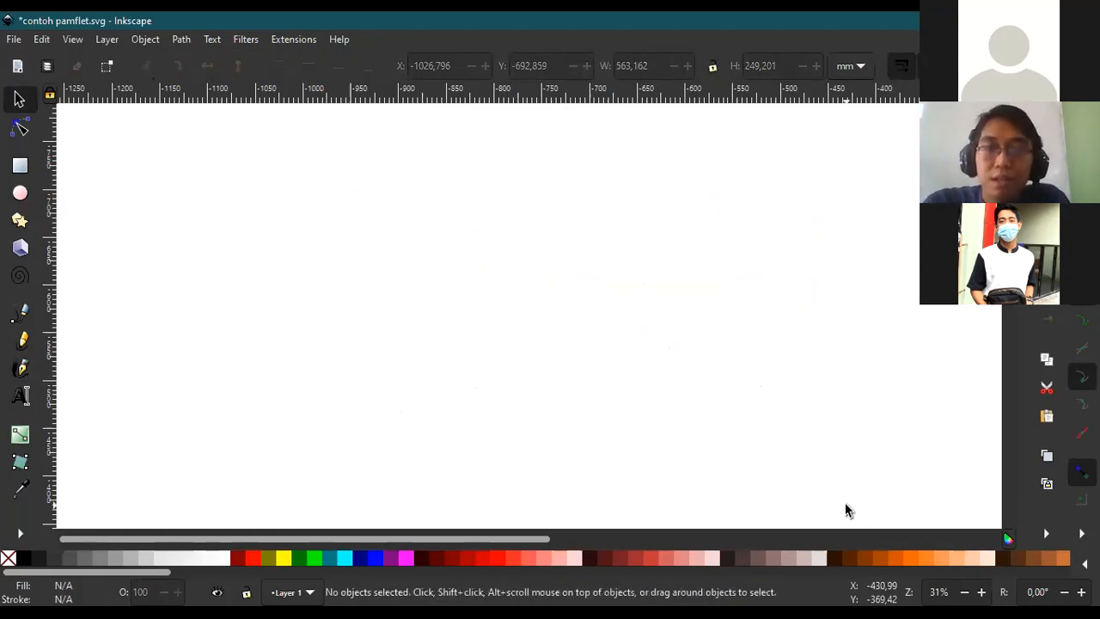
# Move the large teal parallelogram from the sample elements onto the upper part of the blank page.
pyautogui.scroll(-6, 663, 398)
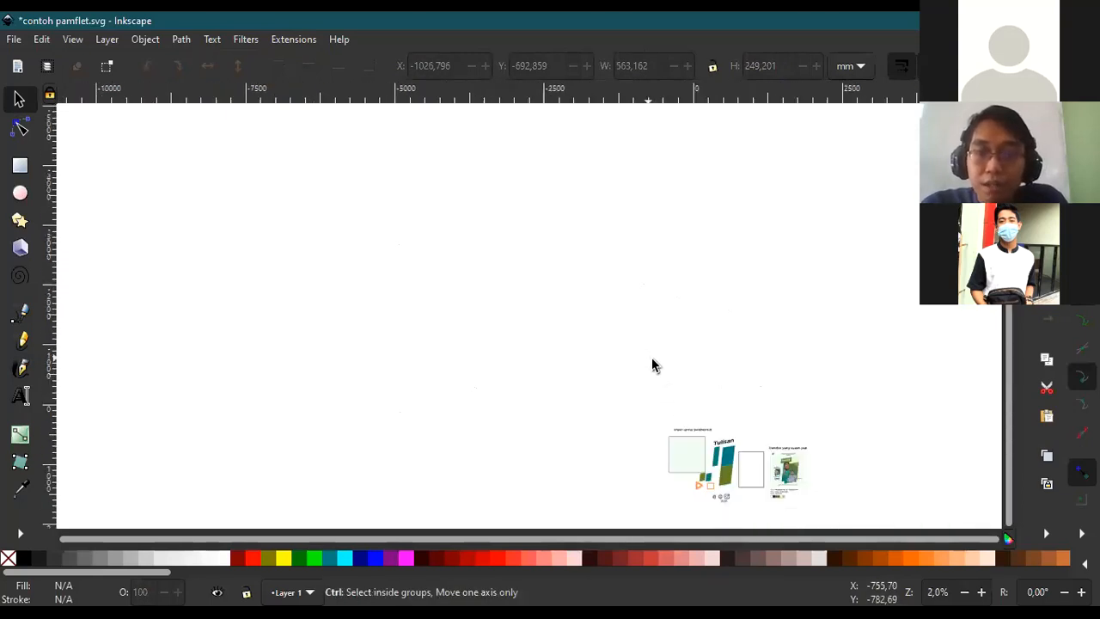
pyautogui.scroll(-2, 654, 364)
pyautogui.scroll(4, 713, 456)
pyautogui.scroll(2, 713, 241)
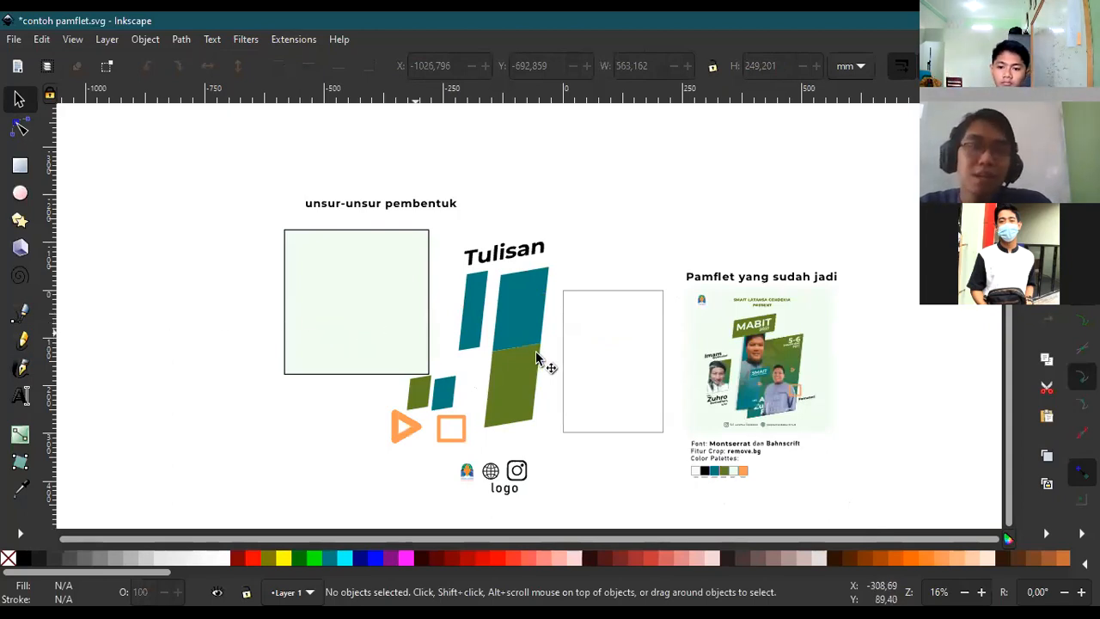
pyautogui.scroll(2, 592, 329)
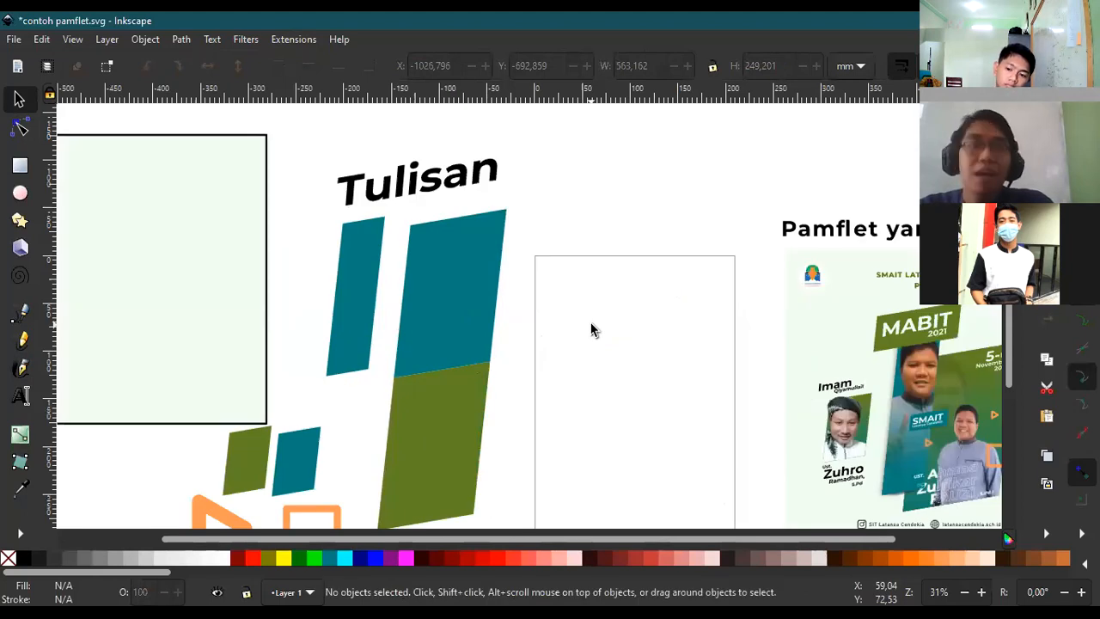
pyautogui.click(442, 304)
pyautogui.moveTo(497, 297); pyautogui.dragTo(671, 284)
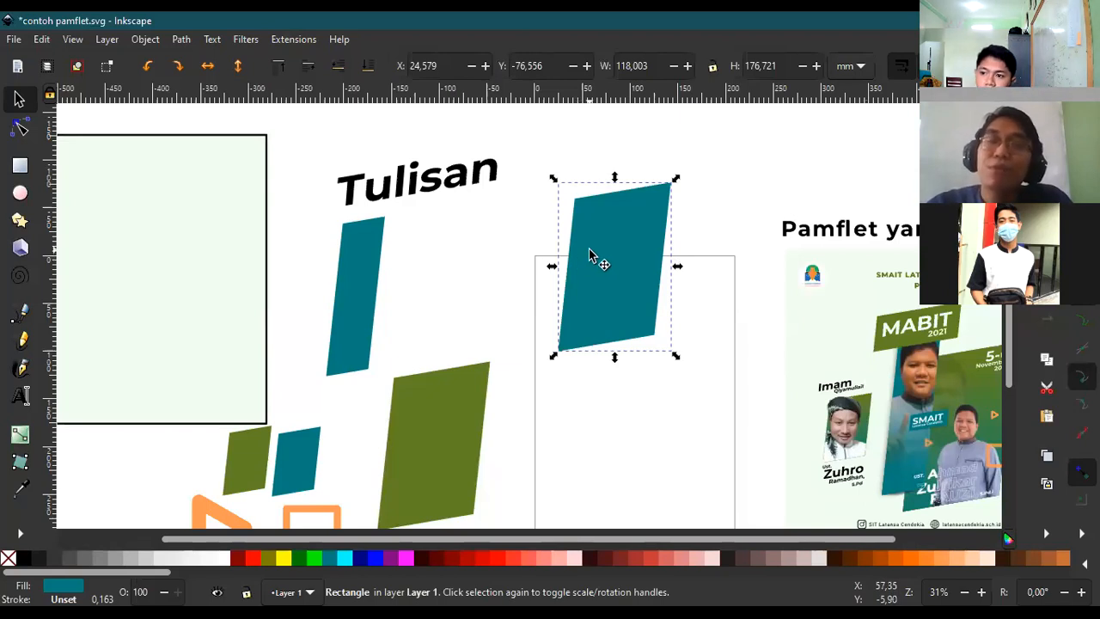
pyautogui.moveTo(616, 249); pyautogui.dragTo(608, 266)
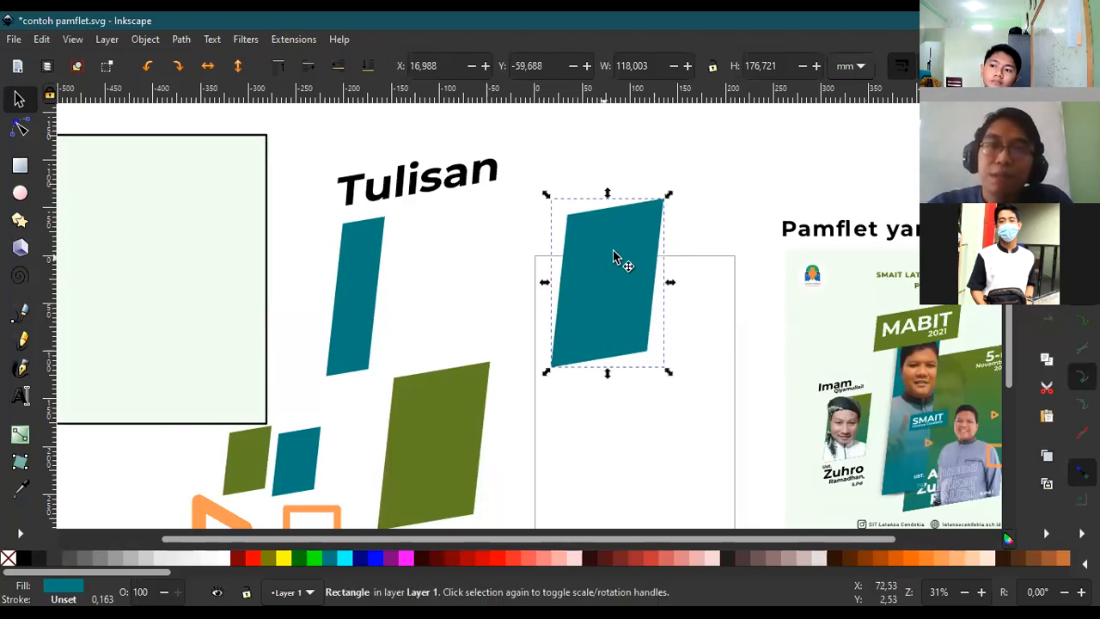
# Shift the teal parallelogram slightly down and left to about X 14.6, Y -44.2 mm on the page.
pyautogui.scroll(1, 651, 275)
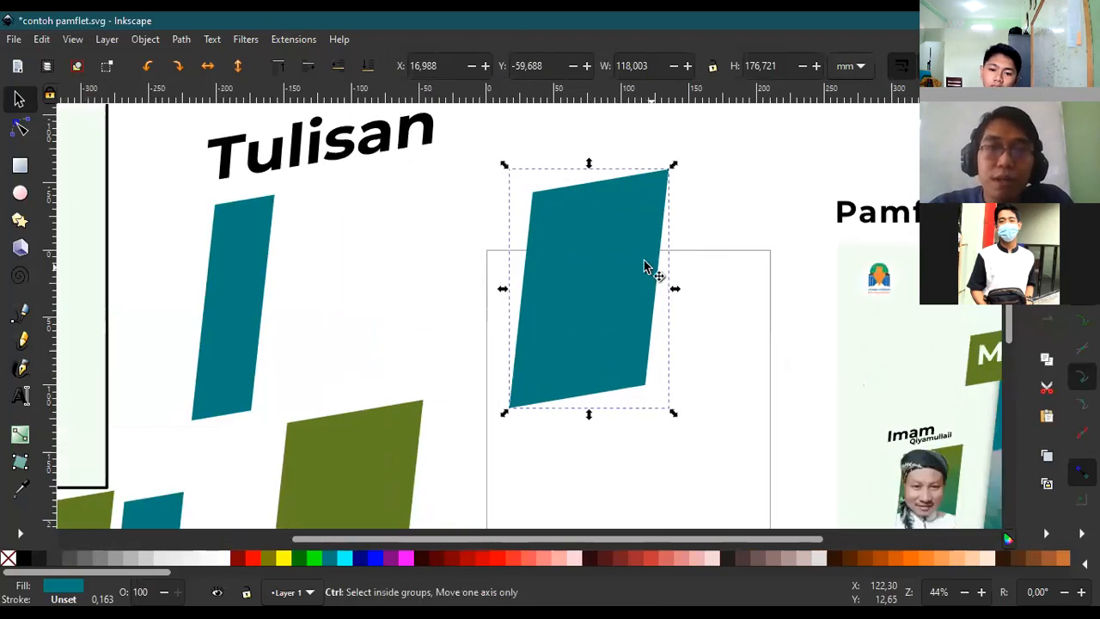
pyautogui.scroll(2, 645, 266)
pyautogui.scroll(-2, 645, 265)
pyautogui.moveTo(621, 262); pyautogui.dragTo(607, 299)
pyautogui.scroll(2, 676, 255)
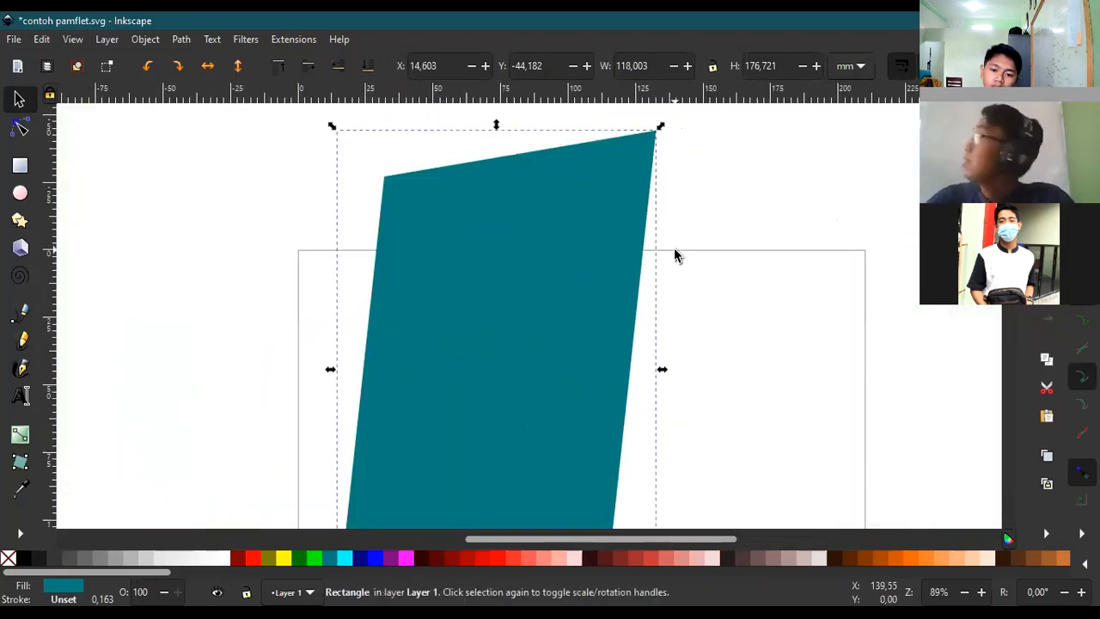
pyautogui.scroll(-3, 660, 277)
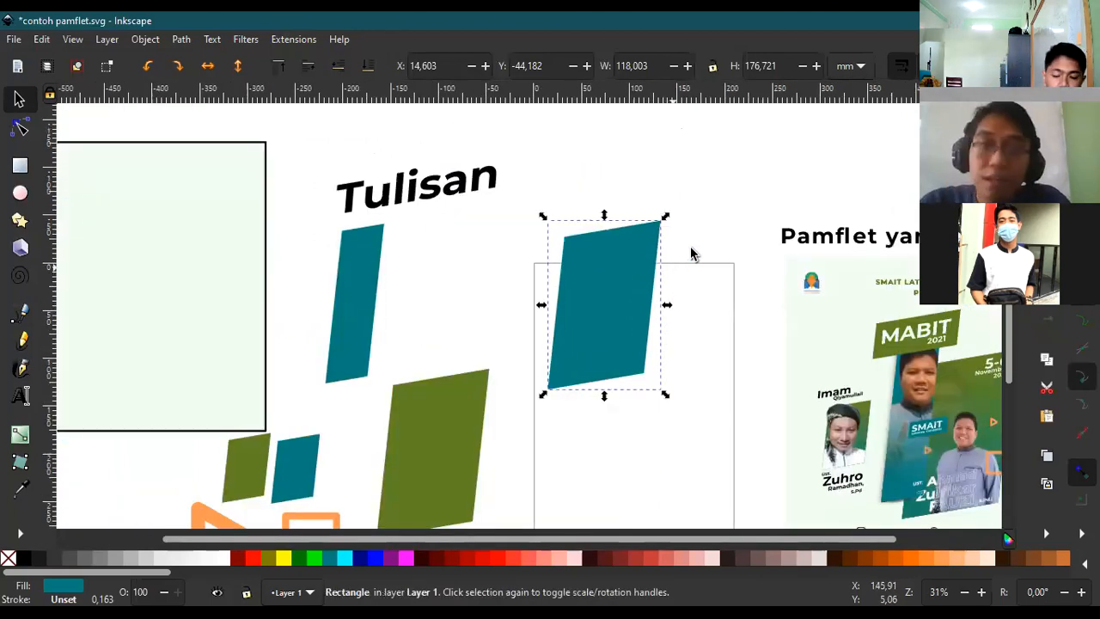
pyautogui.scroll(2, 678, 290)
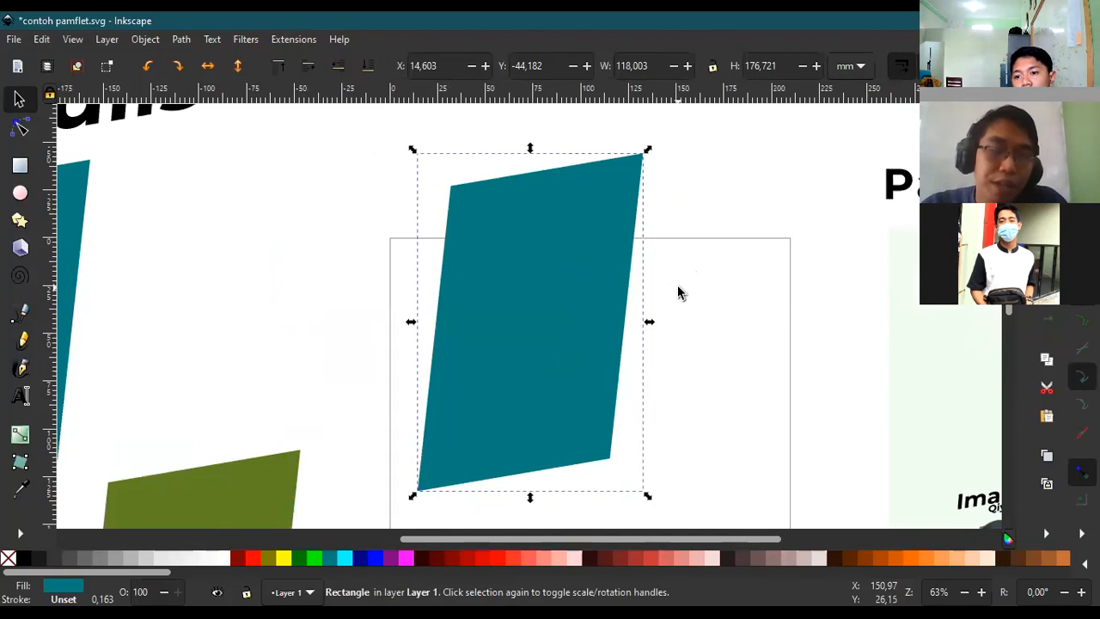
# Try duplicating the teal parallelogram and moving the copy to the right, and undo both changes.
pyautogui.rightClick(572, 248)
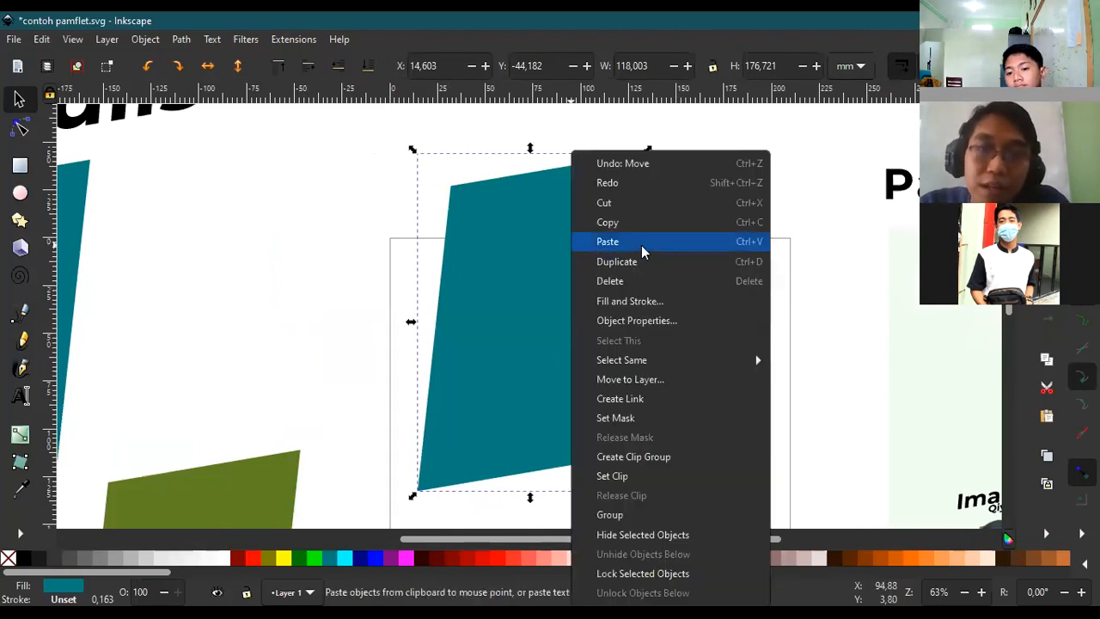
pyautogui.click(632, 275)
pyautogui.moveTo(560, 290); pyautogui.dragTo(744, 312)
pyautogui.hotkey('ctrl', 'z')
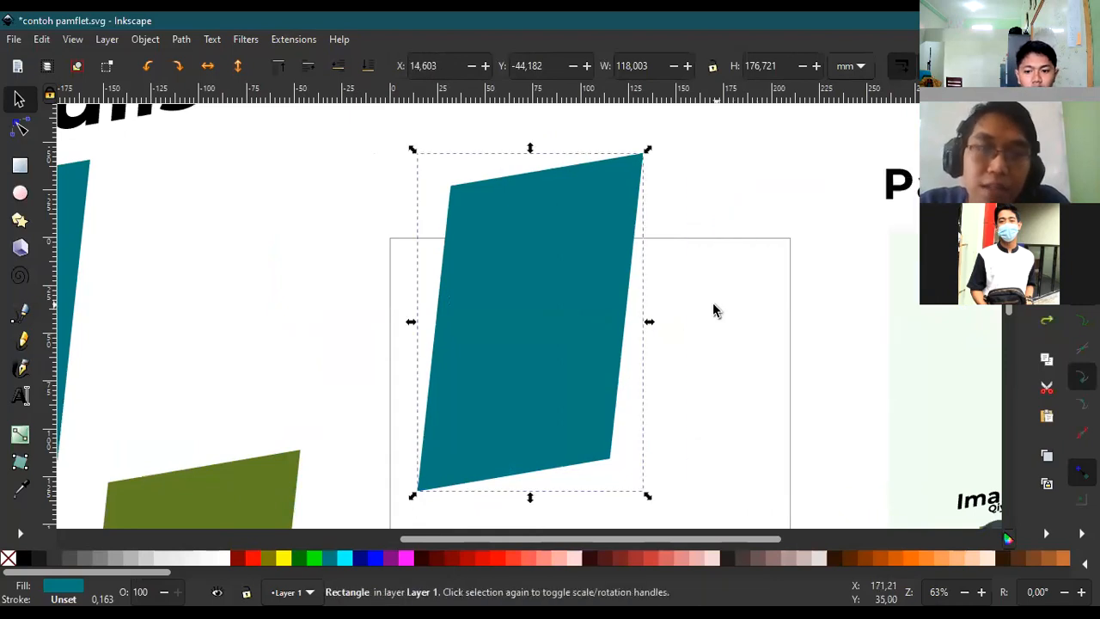
pyautogui.hotkey('ctrl', 'z')
# Duplicate the teal parallelogram and move the copy right to about X 45.8, Y -45.4 mm.
pyautogui.click(567, 255)
pyautogui.rightClick(567, 254)
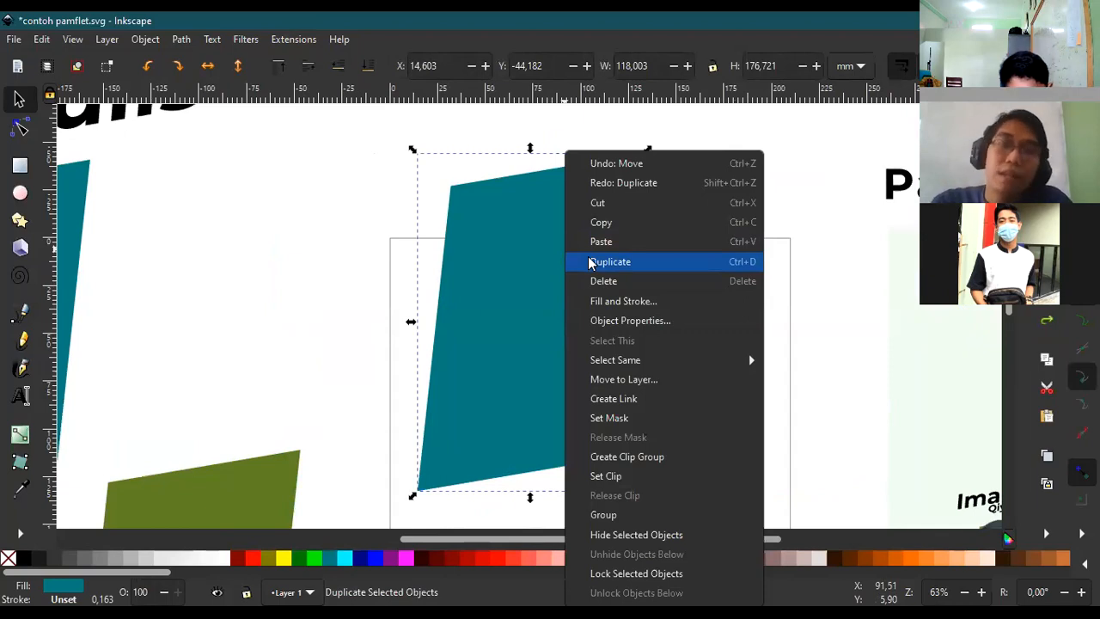
pyautogui.click(389, 269)
pyautogui.moveTo(498, 260); pyautogui.dragTo(582, 249)
# Fill the rear teal parallelogram black and offset it behind the front one at about X 28.9, Y -34.9 mm.
pyautogui.click(455, 231)
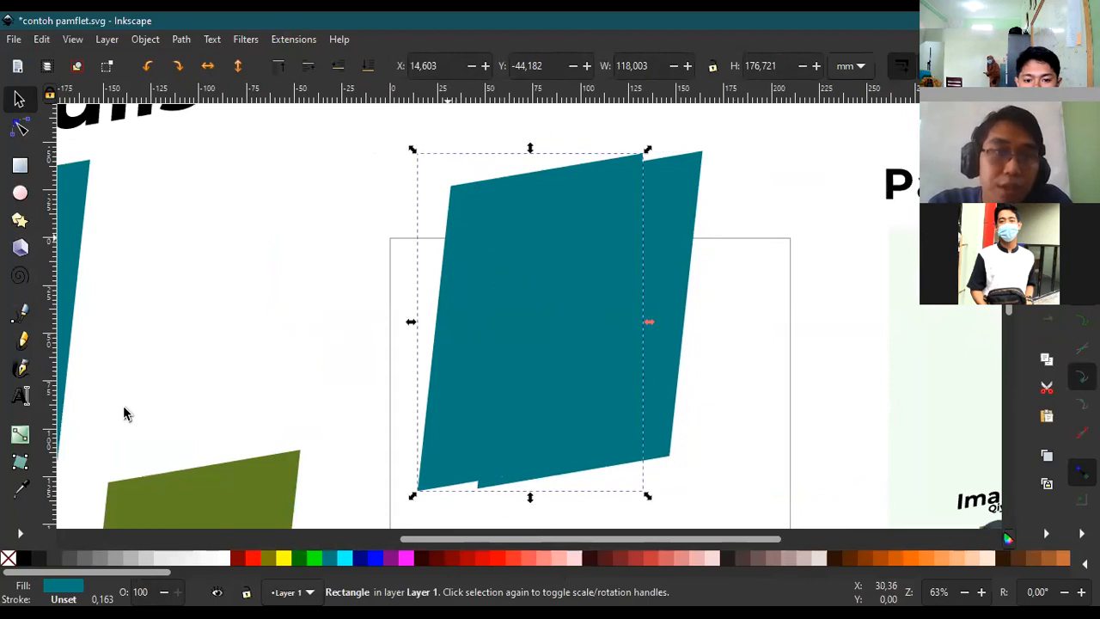
pyautogui.click(26, 558)
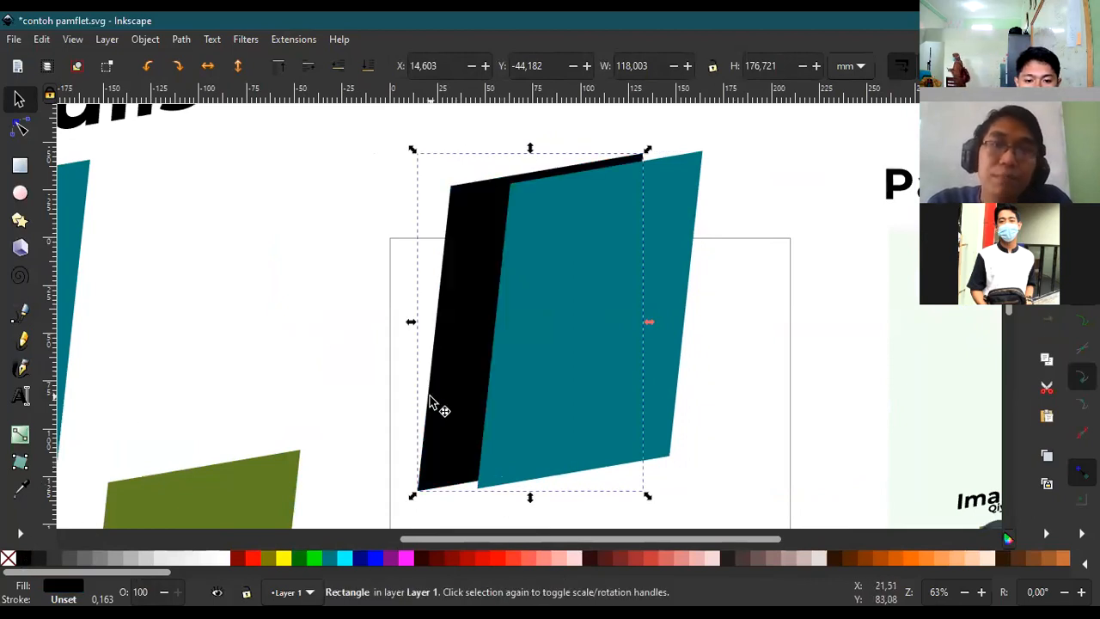
pyautogui.moveTo(451, 368); pyautogui.dragTo(475, 390)
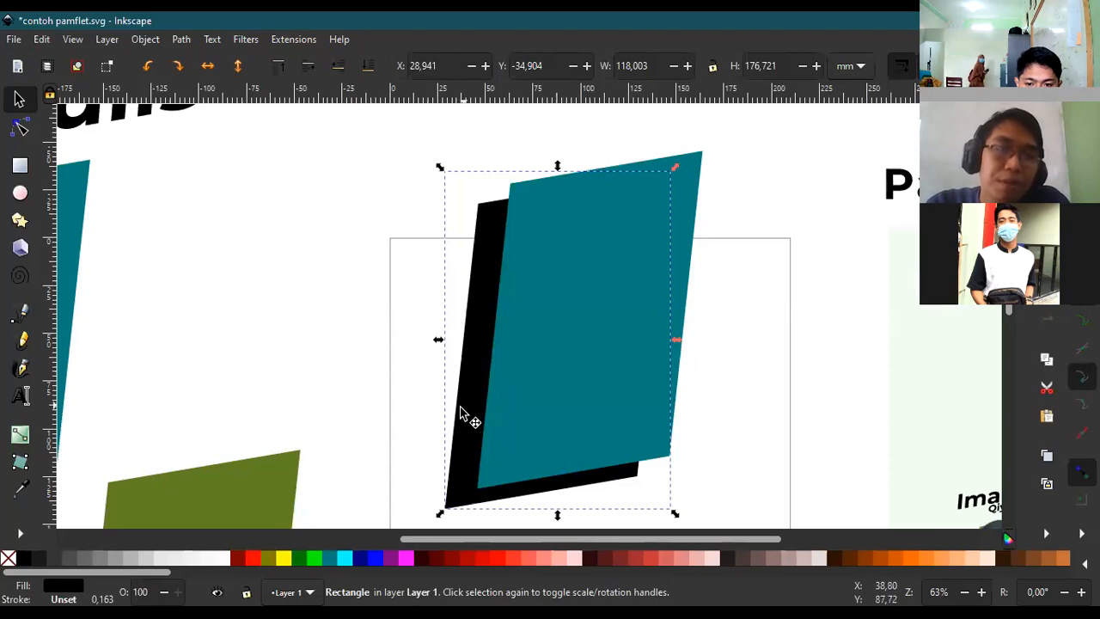
pyautogui.scroll(-2, 686, 159)
pyautogui.scroll(3, 776, 216)
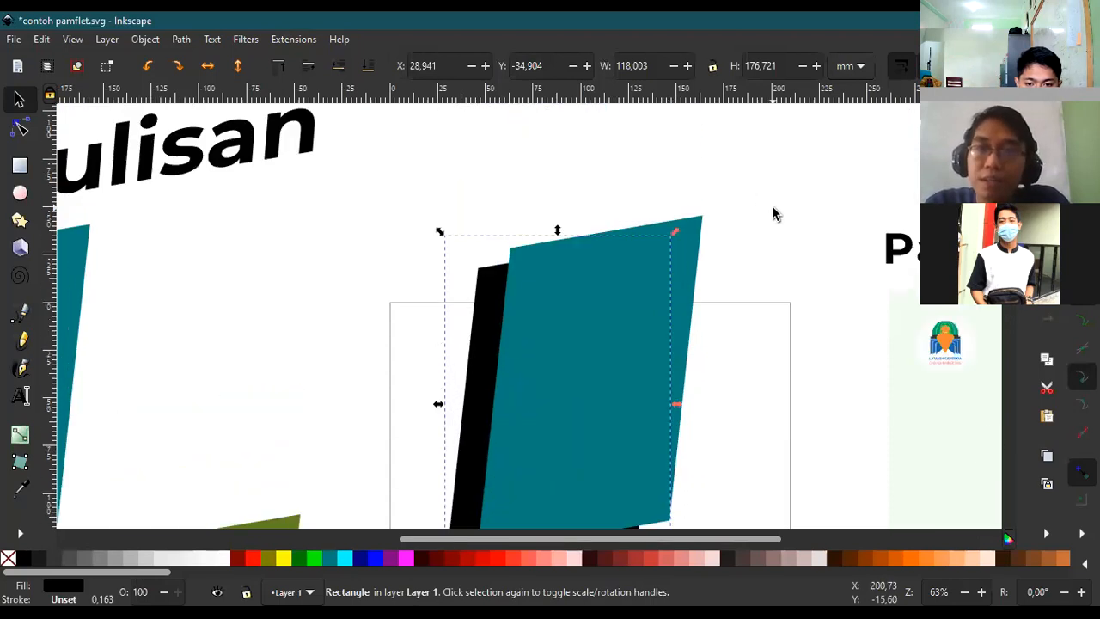
pyautogui.scroll(-2, 776, 209)
pyautogui.scroll(2, 800, 224)
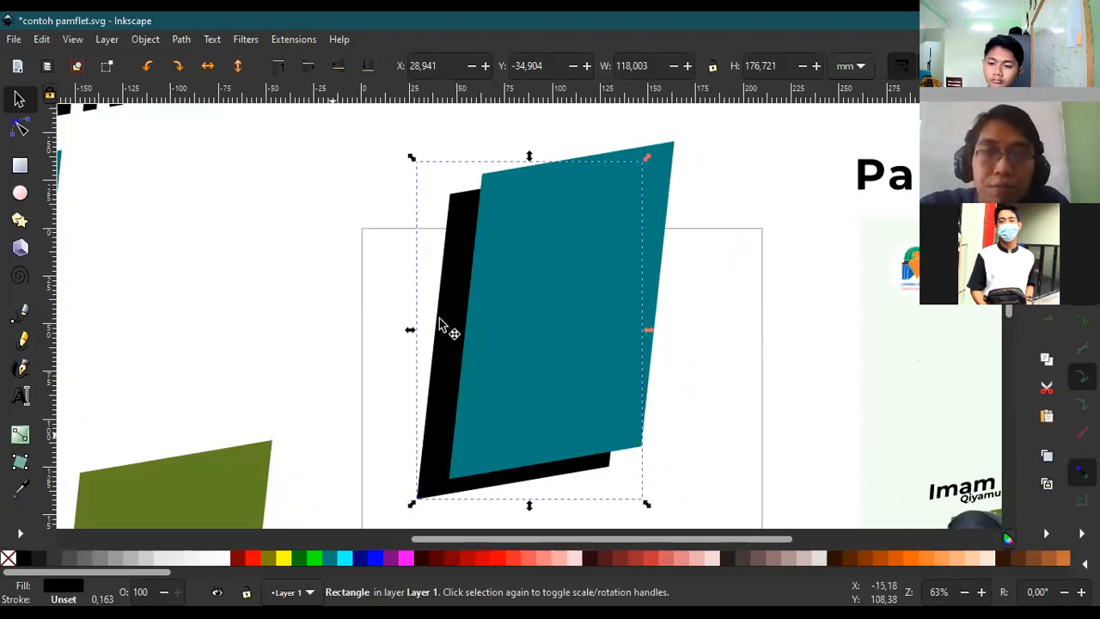
# Open the Fill and Stroke settings for the black parallelogram.
pyautogui.rightClick(456, 299)
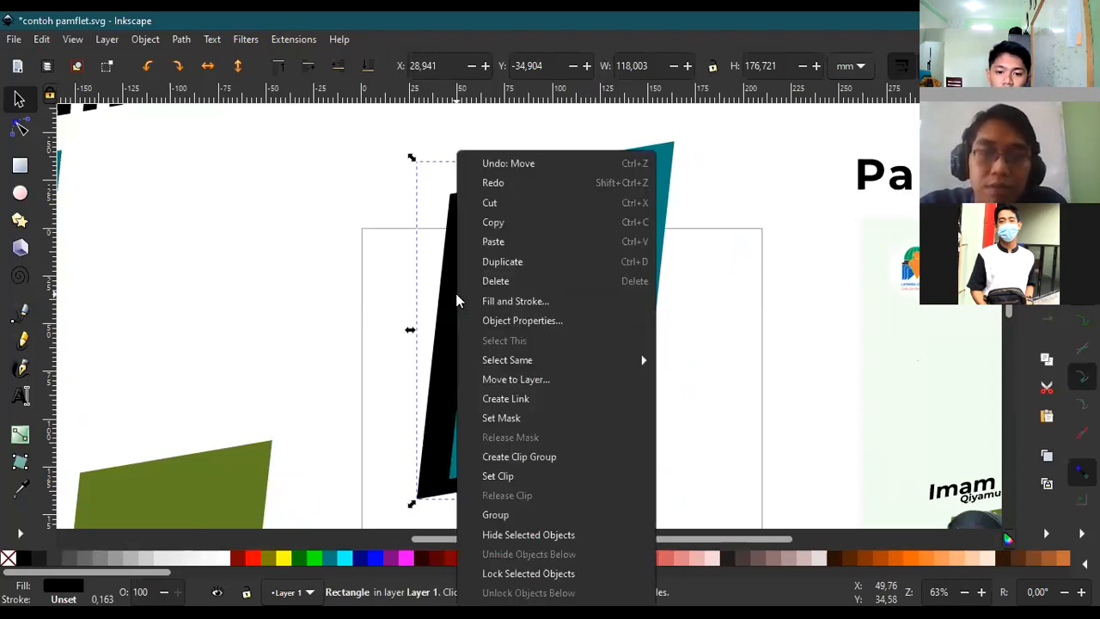
pyautogui.click(386, 278)
pyautogui.press('r')
pyautogui.press('s')
pyautogui.rightClick(456, 250)
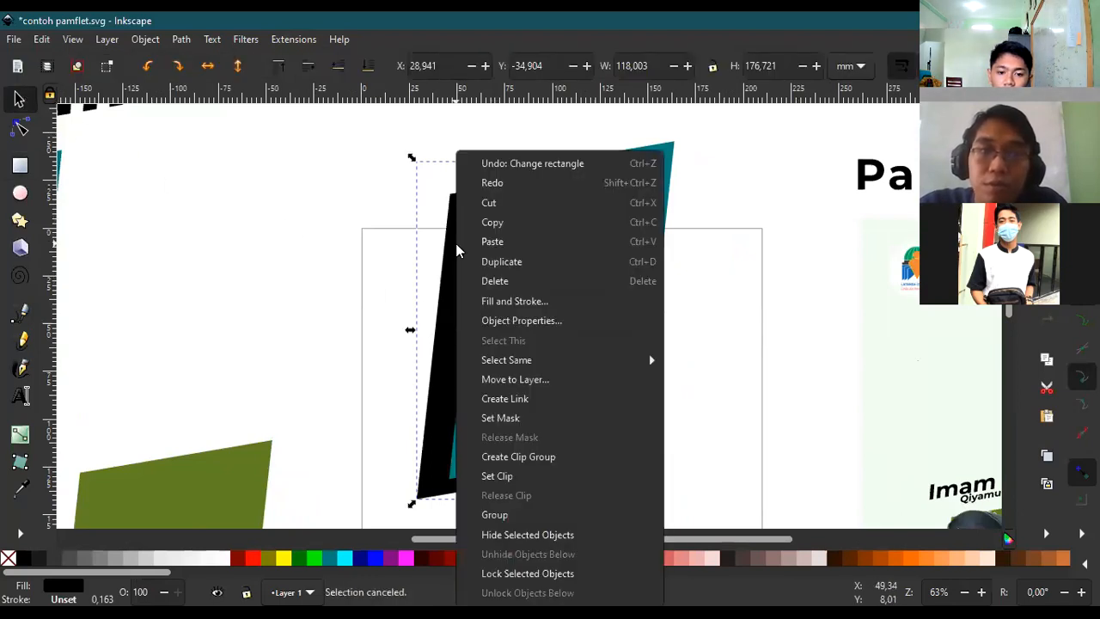
pyautogui.click(509, 303)
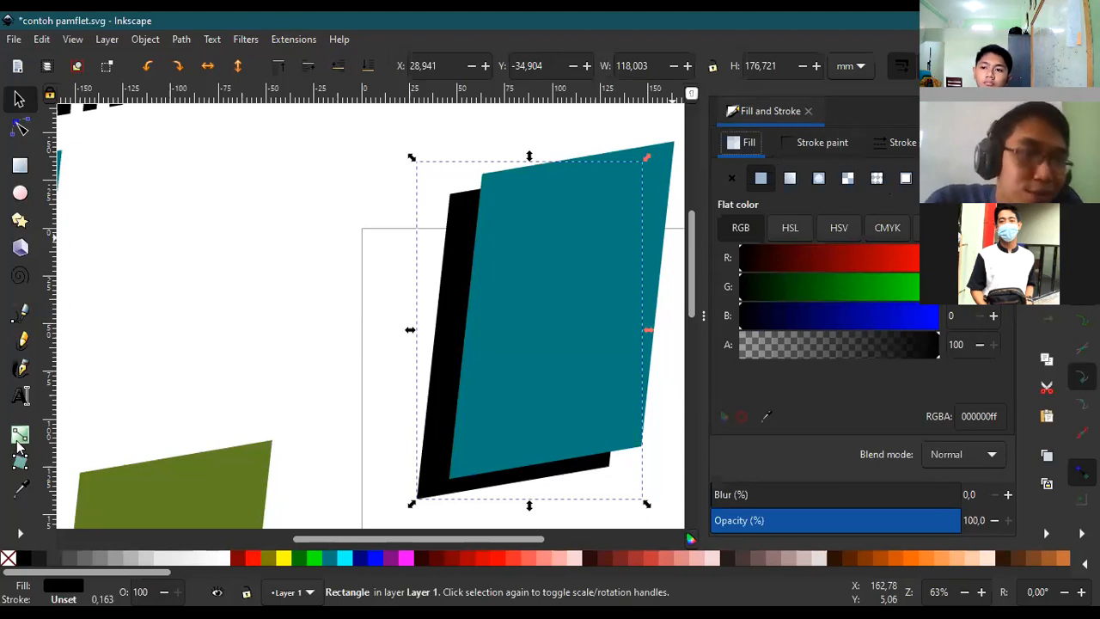
# Add the text "docker" beside the page and enlarge it to about 104 mm wide and 24 mm high.
pyautogui.click(21, 396)
pyautogui.click(115, 242)
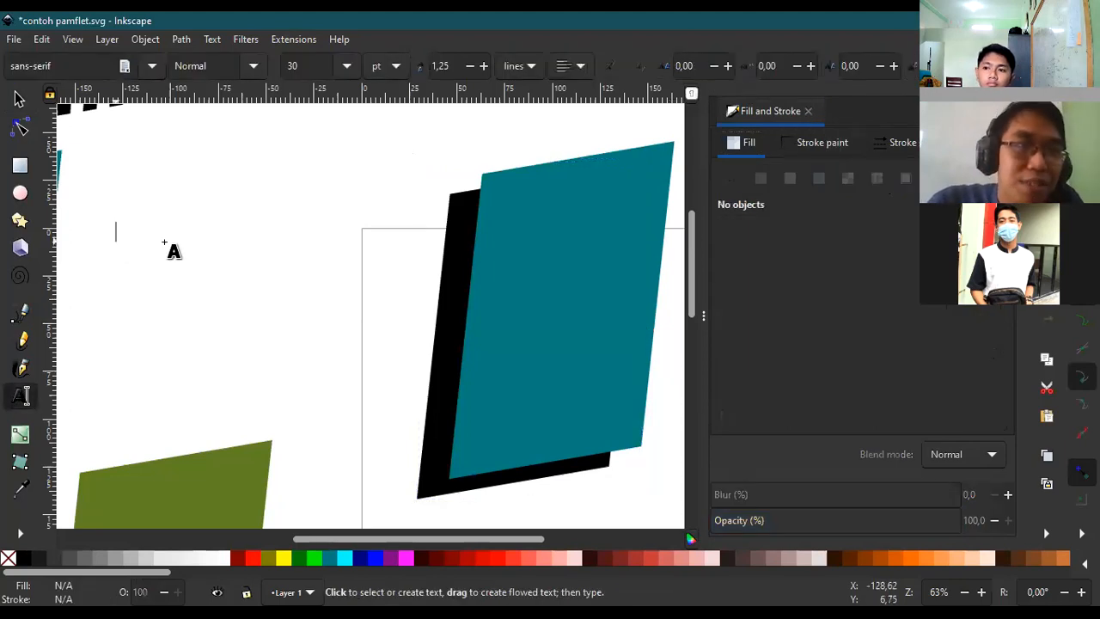
pyautogui.write('docker')
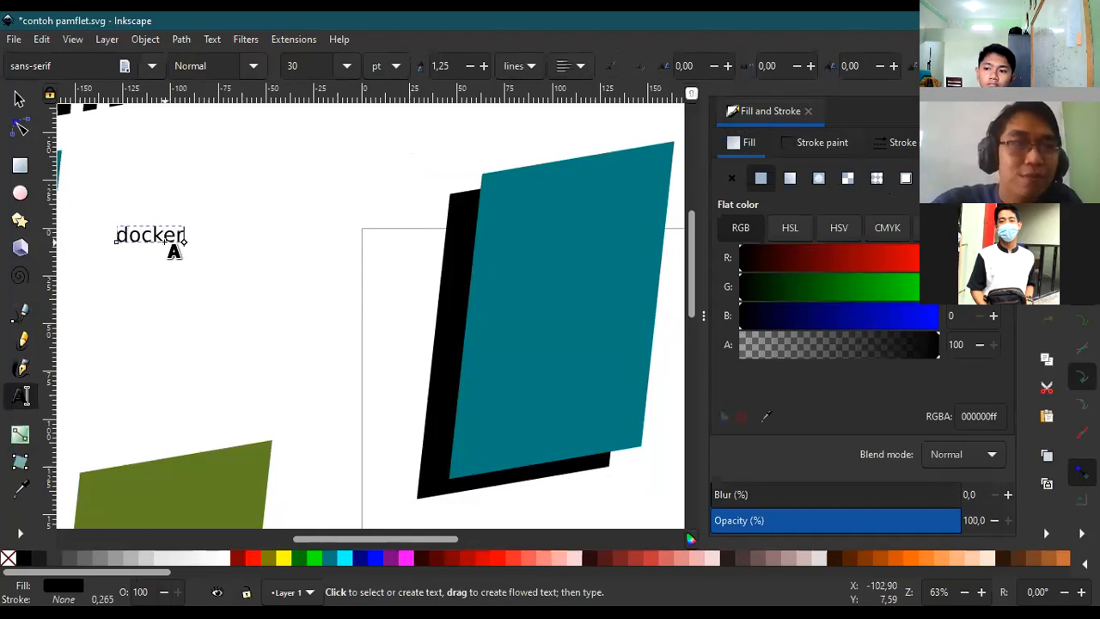
pyautogui.click(19, 100)
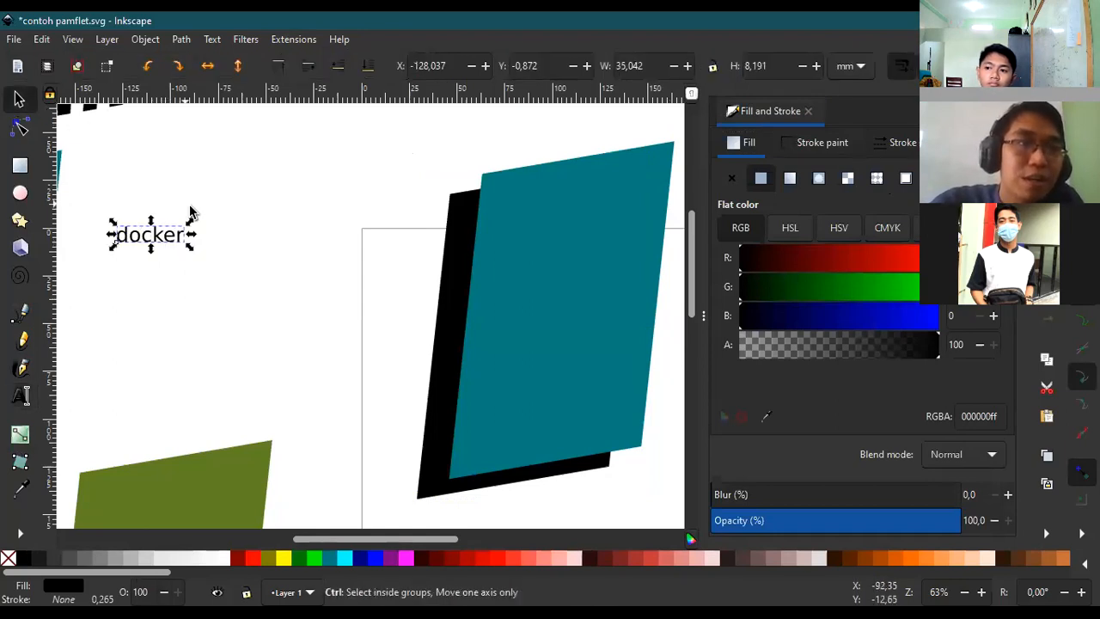
pyautogui.moveTo(191, 222); pyautogui.dragTo(319, 185)
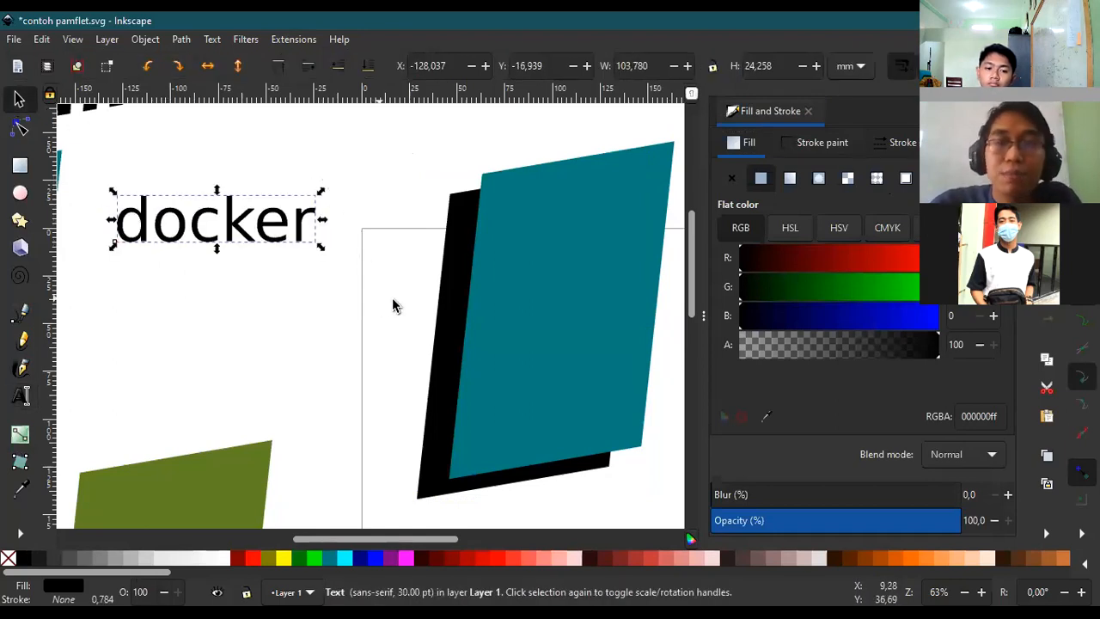
# Reselect the black parallelogram and look through its stroke paint, stroke style and fill settings.
pyautogui.click(619, 235)
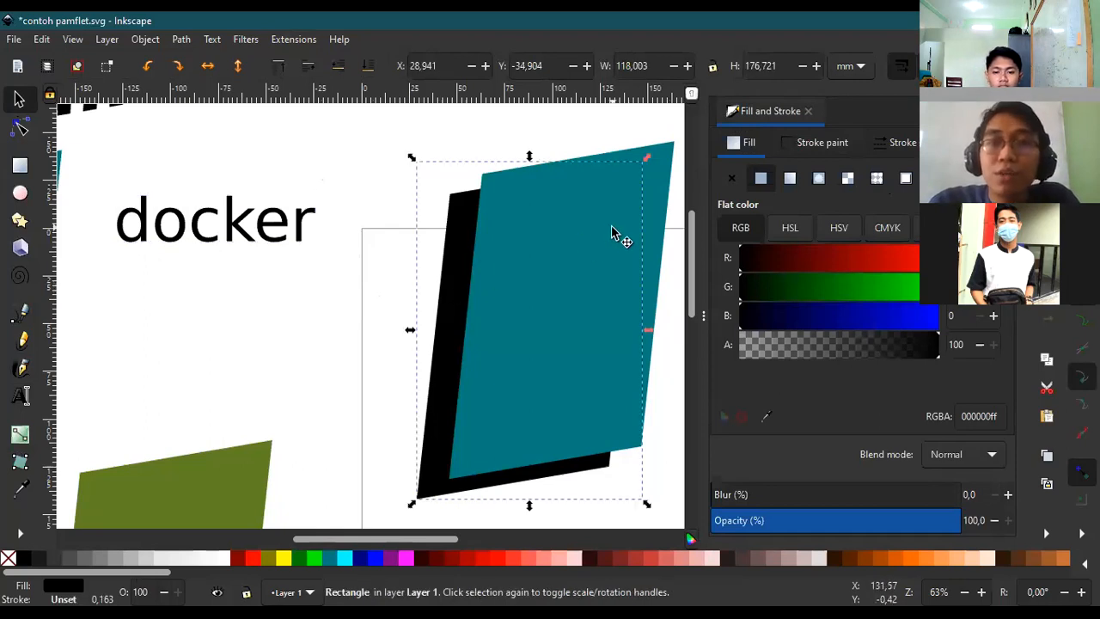
pyautogui.click(471, 225)
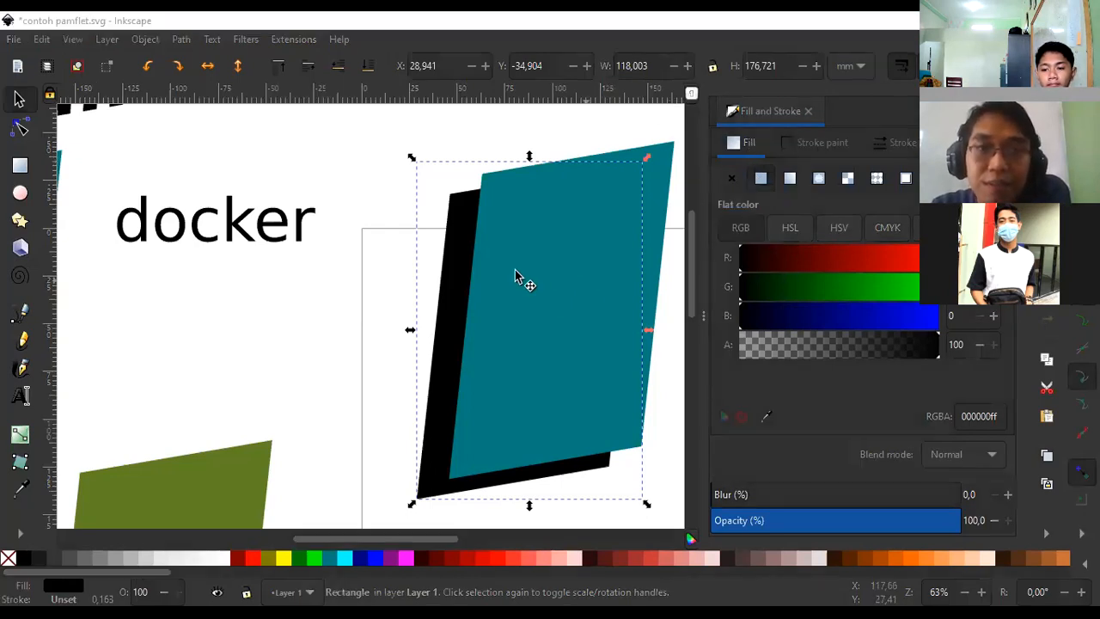
pyautogui.scroll(3, 541, 258)
pyautogui.scroll(-3, 541, 258)
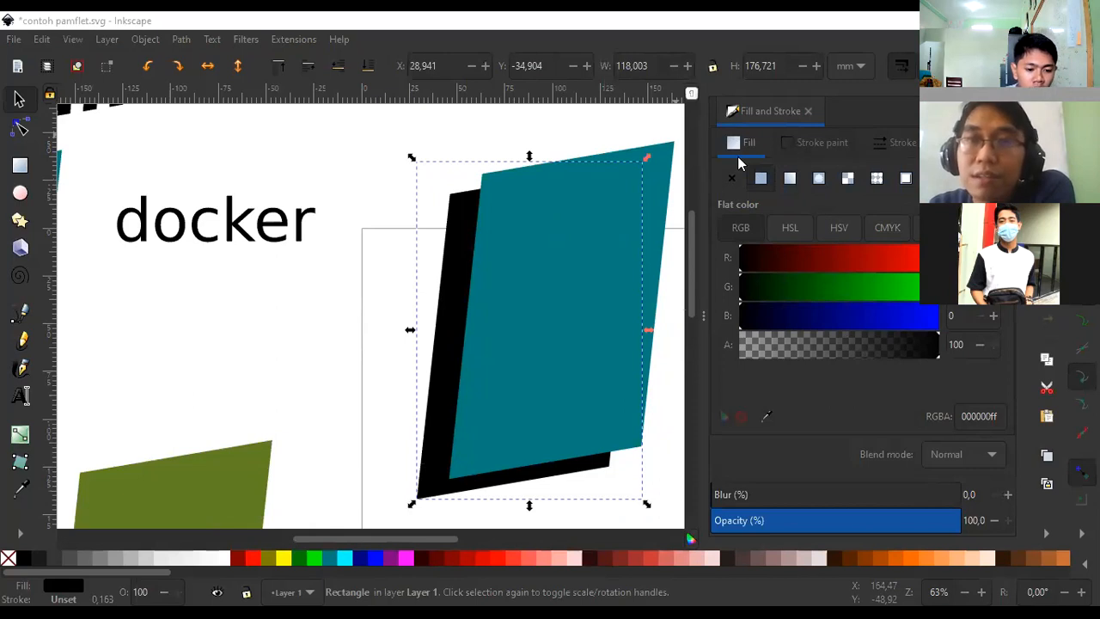
pyautogui.click(822, 143)
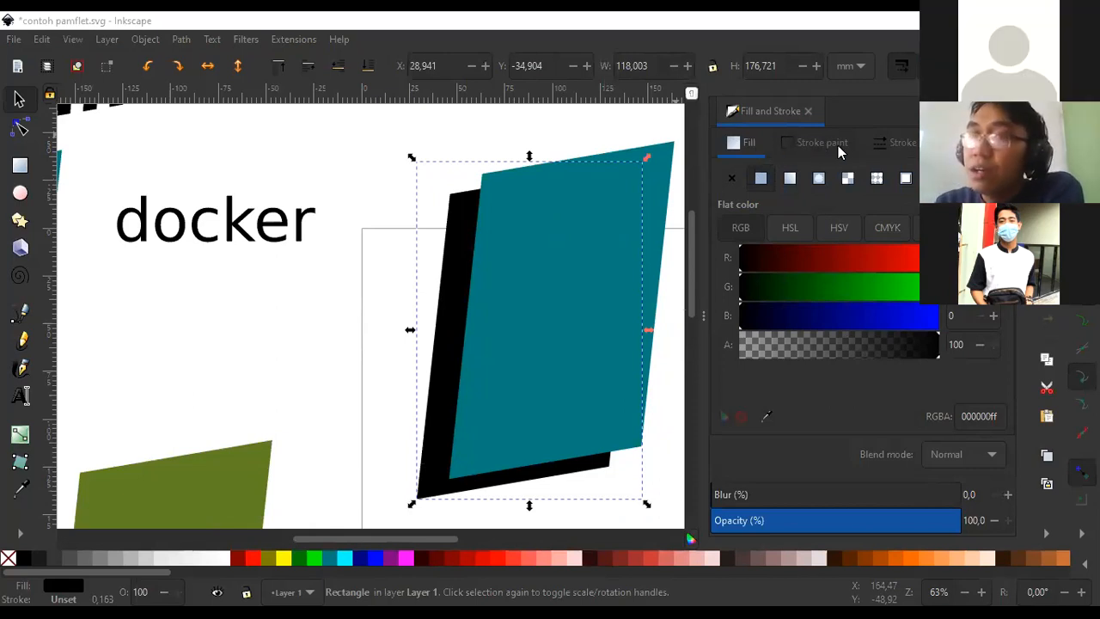
pyautogui.click(894, 146)
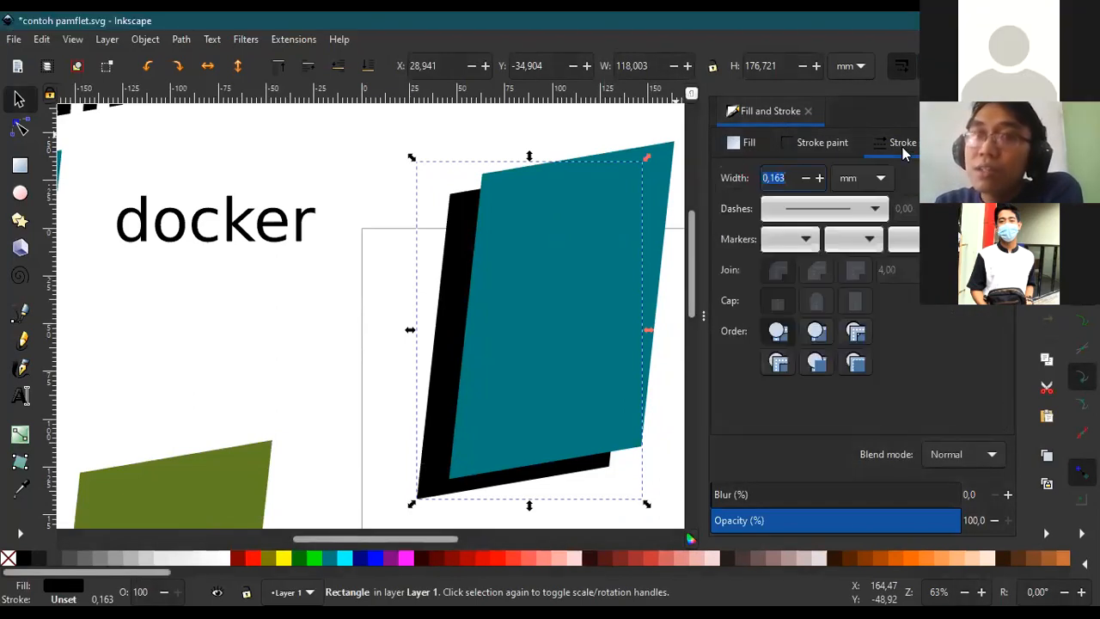
pyautogui.click(825, 146)
pyautogui.click(749, 143)
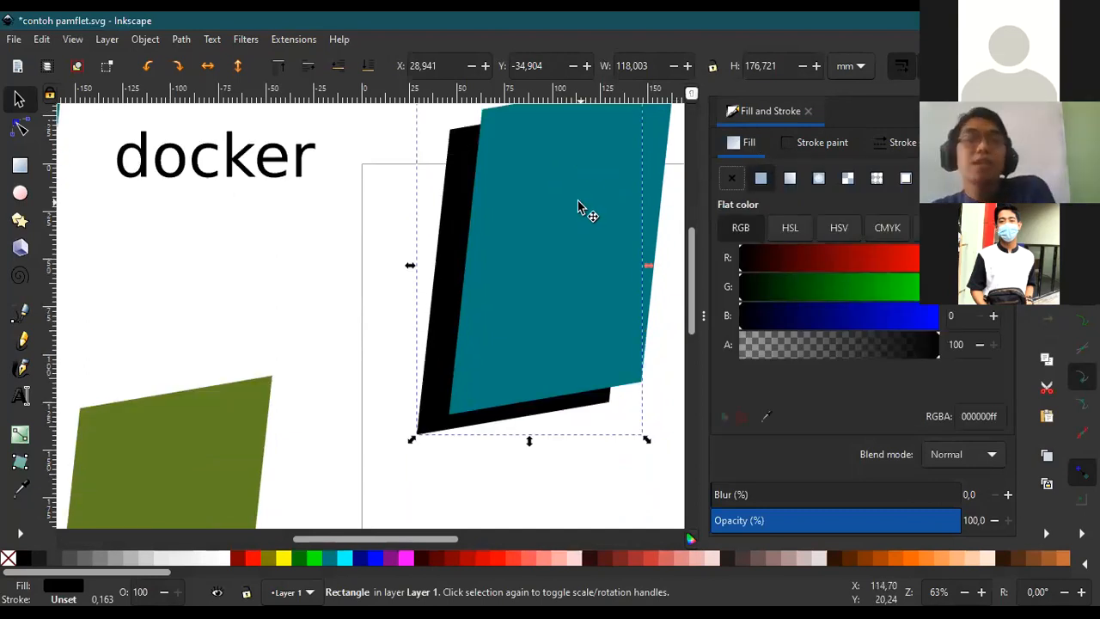
pyautogui.scroll(-1, 602, 207)
pyautogui.scroll(1, 622, 197)
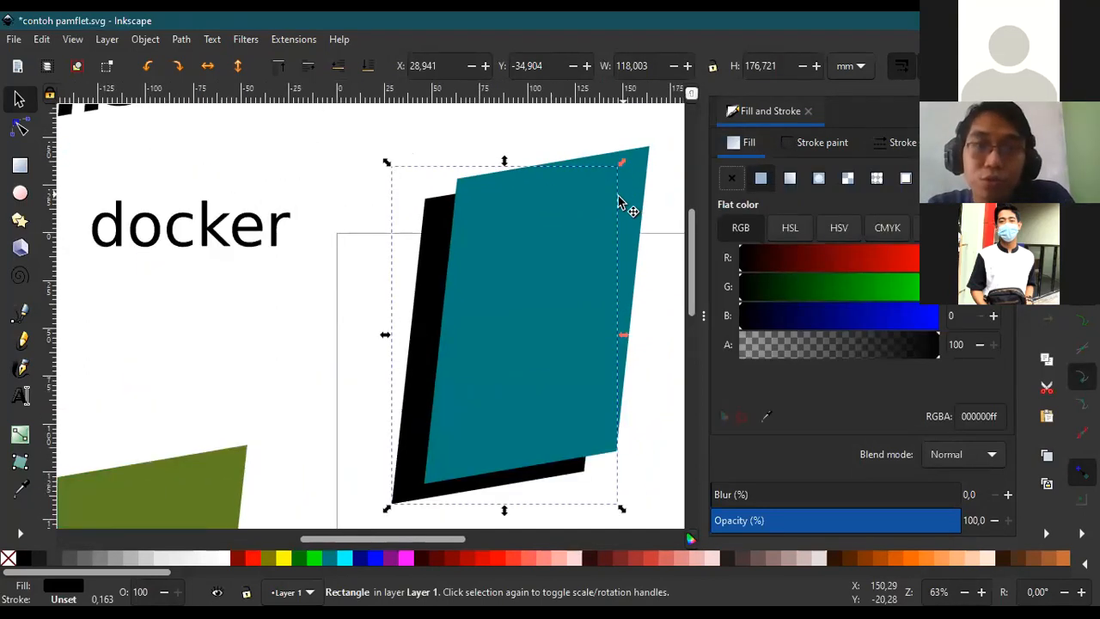
# Select the front teal parallelogram and examine its flat fill colour settings.
pyautogui.click(541, 225)
pyautogui.scroll(-1, 555, 217)
pyautogui.scroll(2, 555, 217)
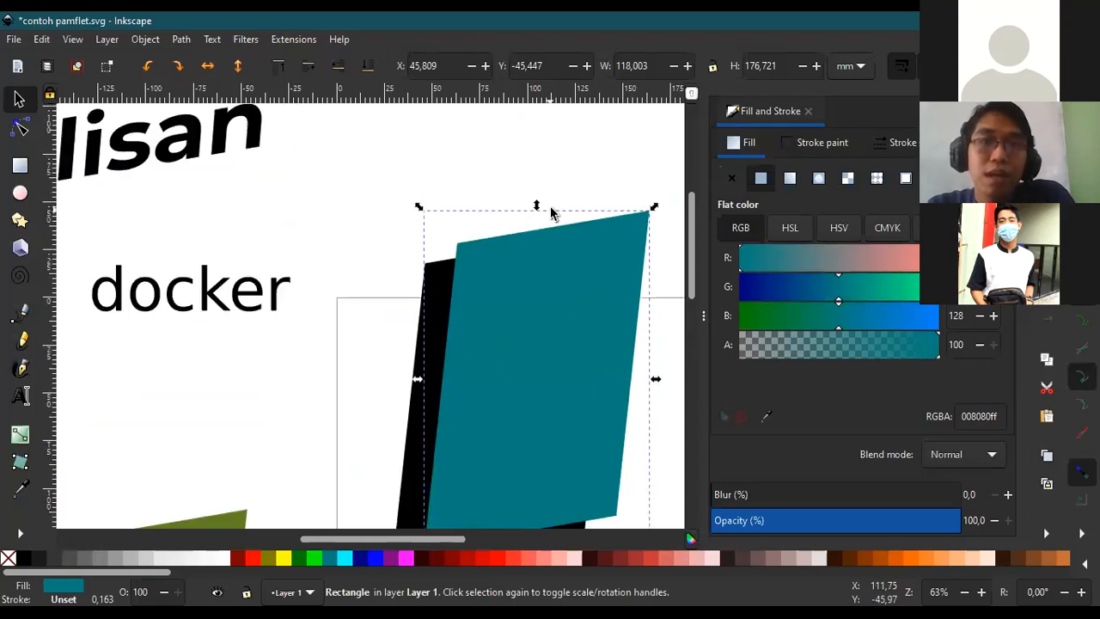
pyautogui.scroll(-1, 553, 215)
pyautogui.scroll(-1, 557, 212)
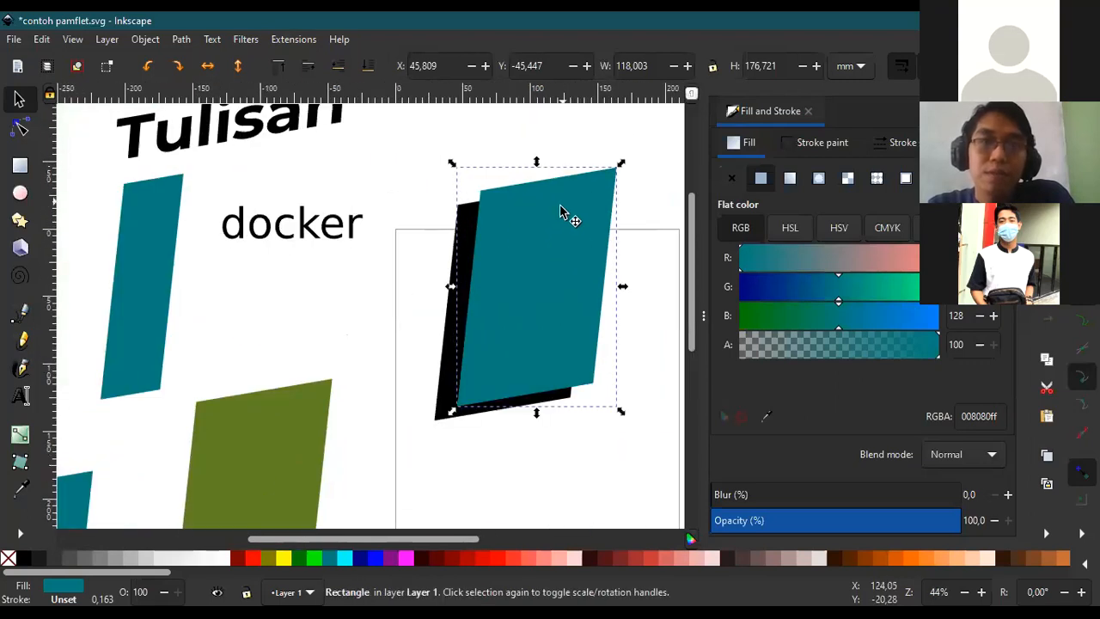
pyautogui.scroll(-1, 571, 306)
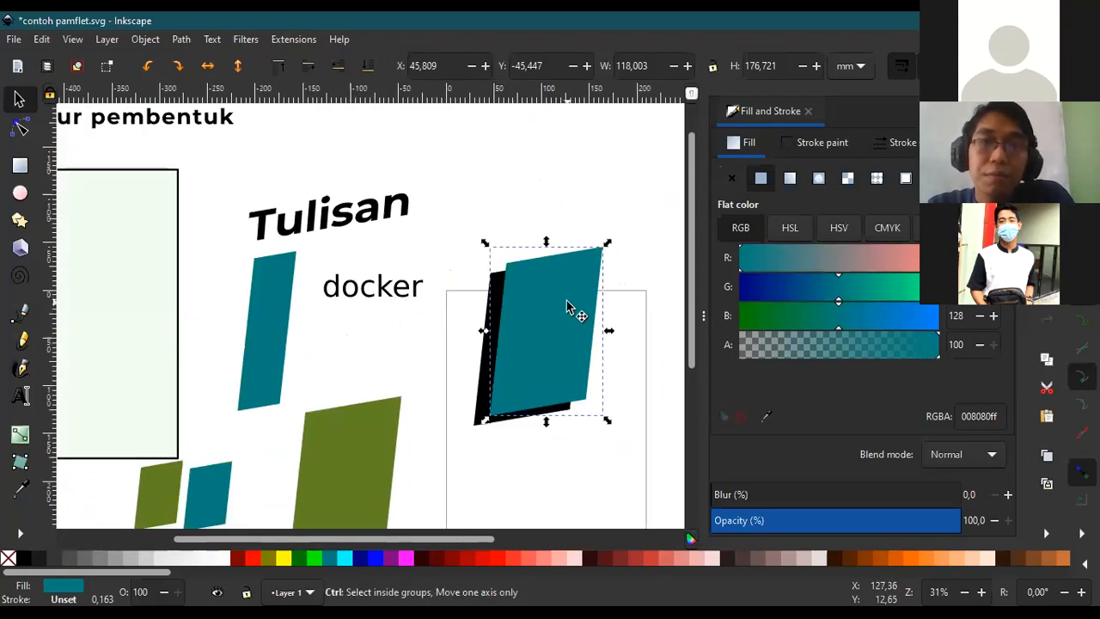
pyautogui.scroll(1, 591, 298)
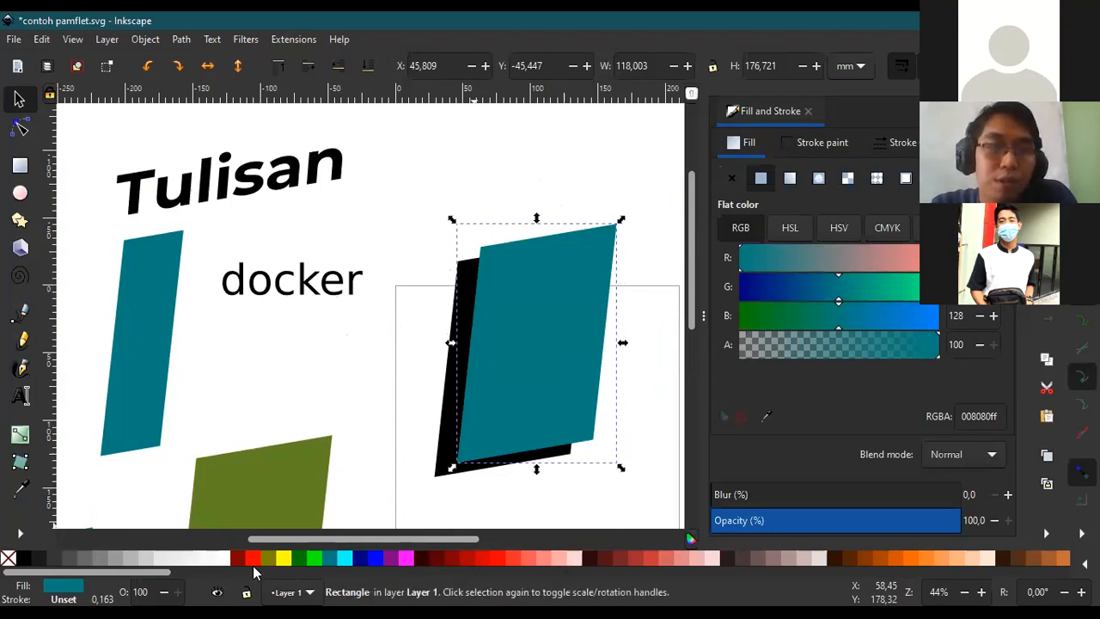
# Recolour the front teal parallelogram with the pink swatch, fill d35fbcff, and deselect it.
pyautogui.scroll(-3, 696, 565)
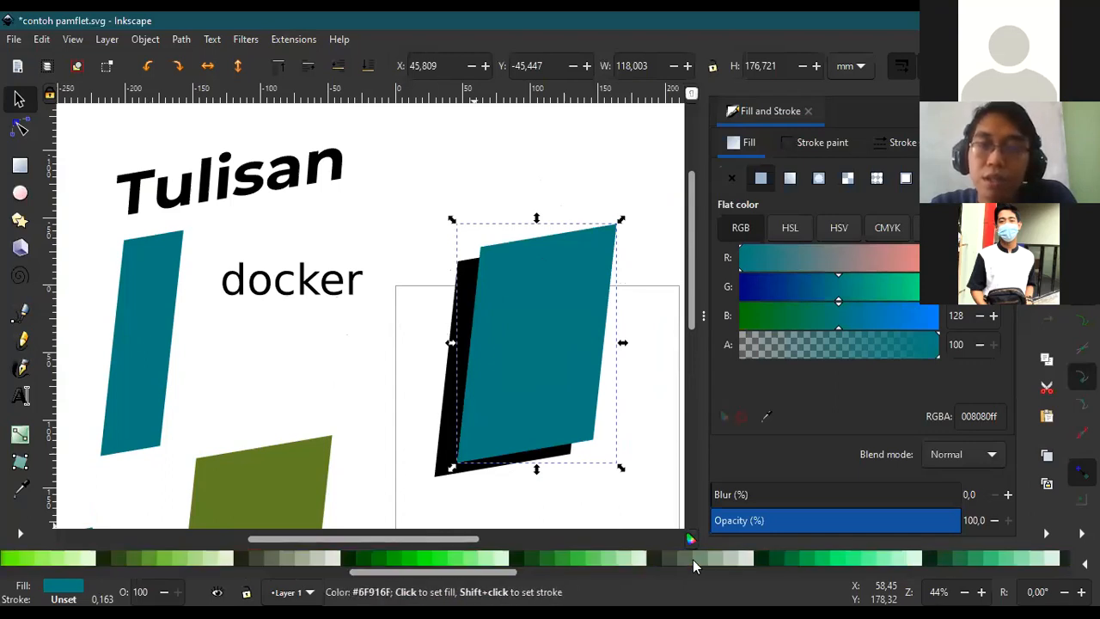
pyautogui.scroll(5, 694, 564)
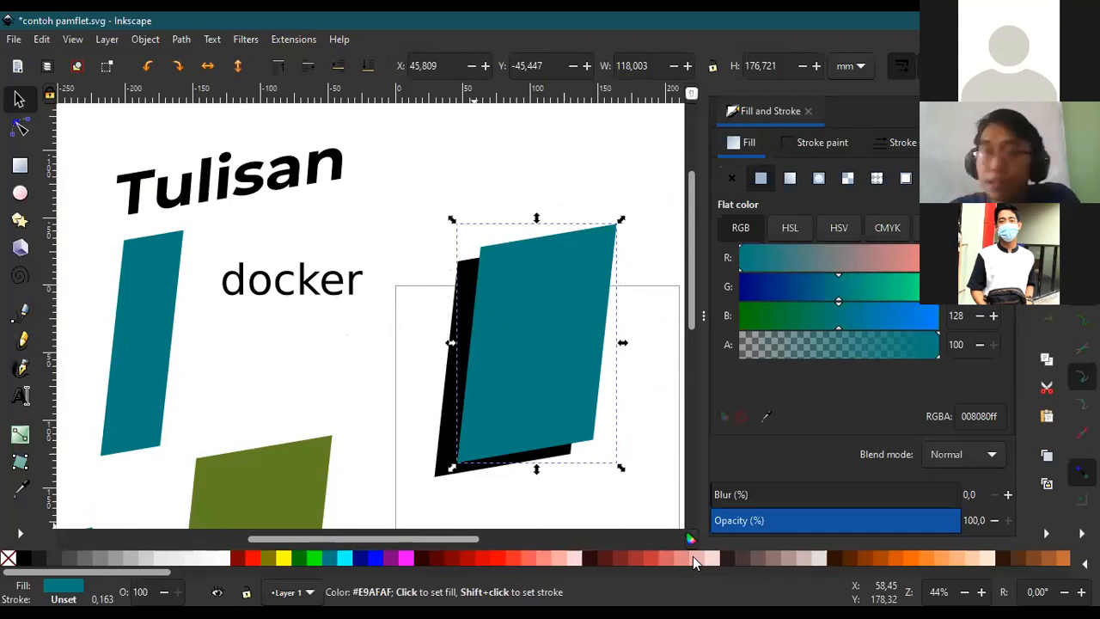
pyautogui.scroll(-5, 691, 559)
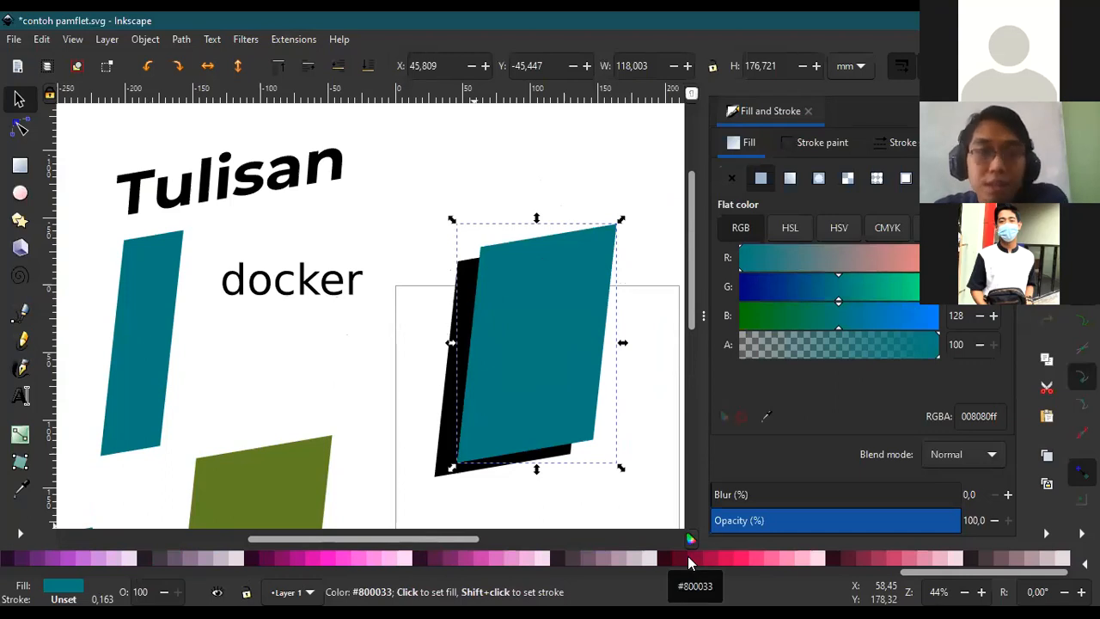
pyautogui.click(499, 559)
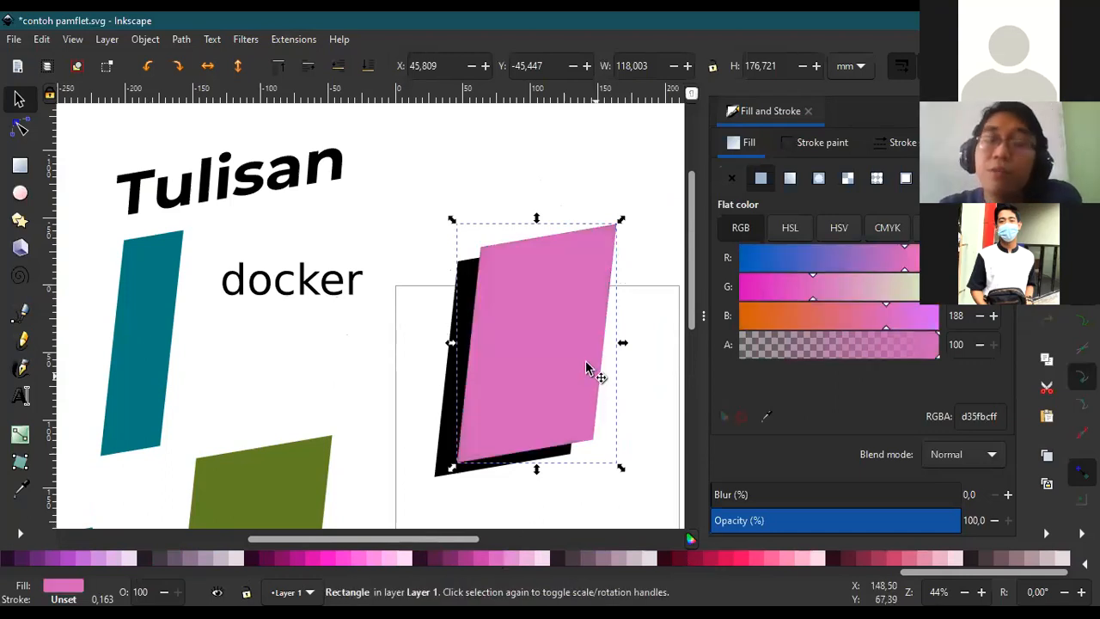
pyautogui.click(526, 182)
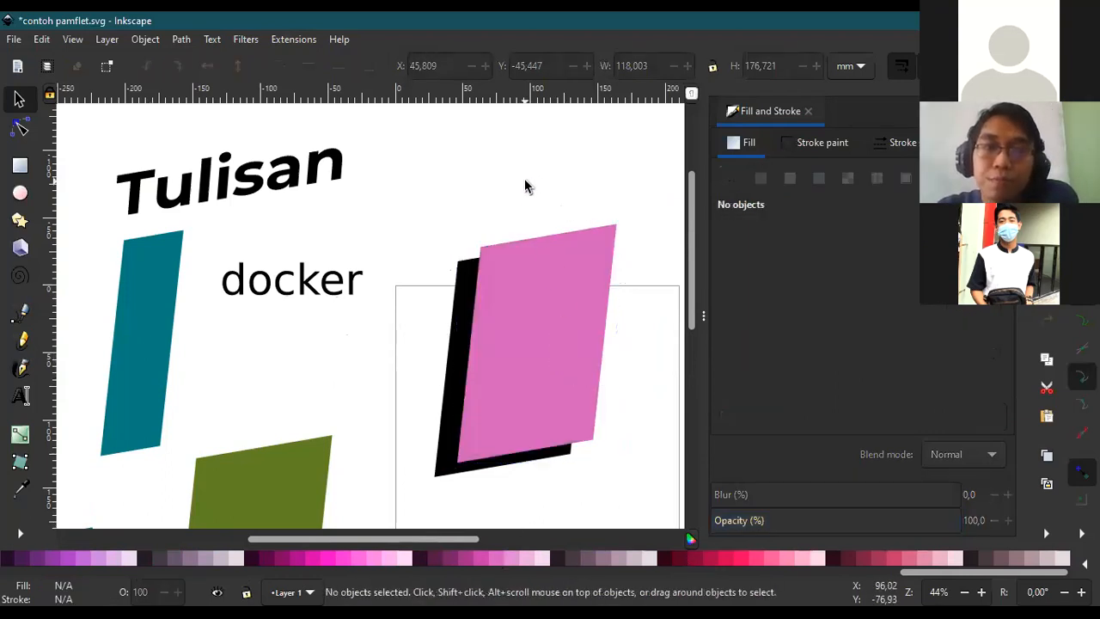
# Select the black parallelogram behind the pink one and blur it by about 30.8%.
pyautogui.click(477, 295)
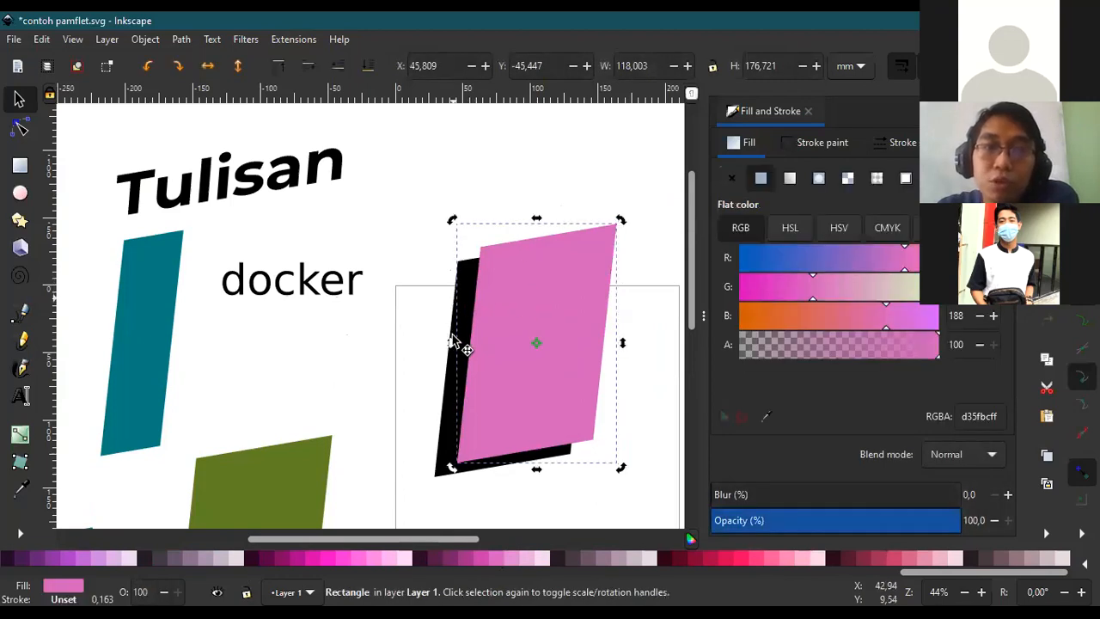
pyautogui.click(432, 353)
pyautogui.click(451, 357)
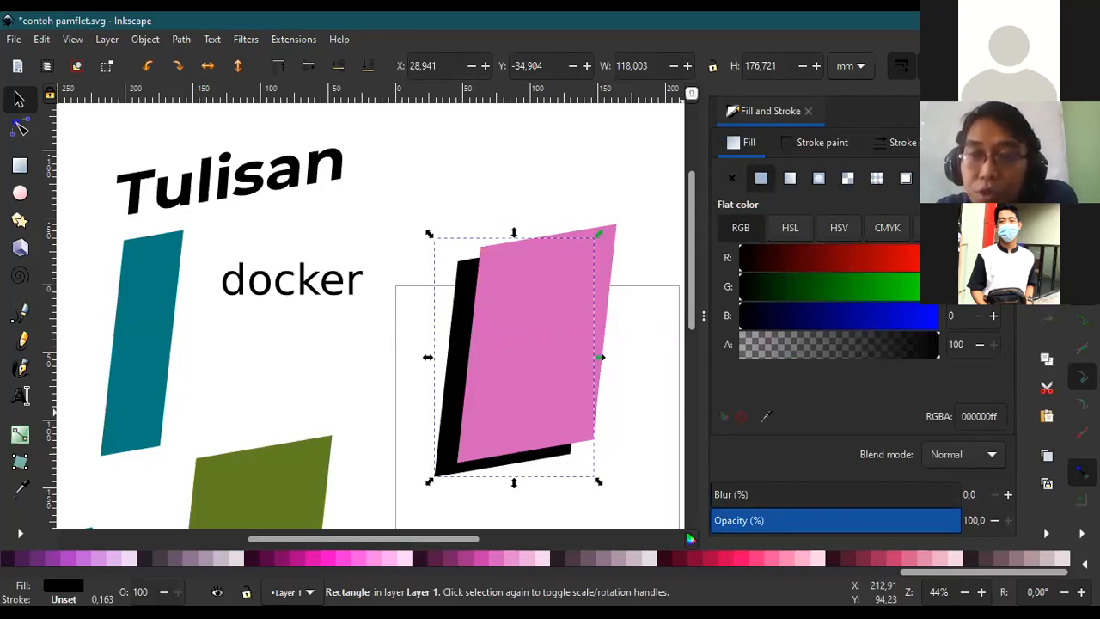
pyautogui.moveTo(744, 496); pyautogui.dragTo(801, 497)
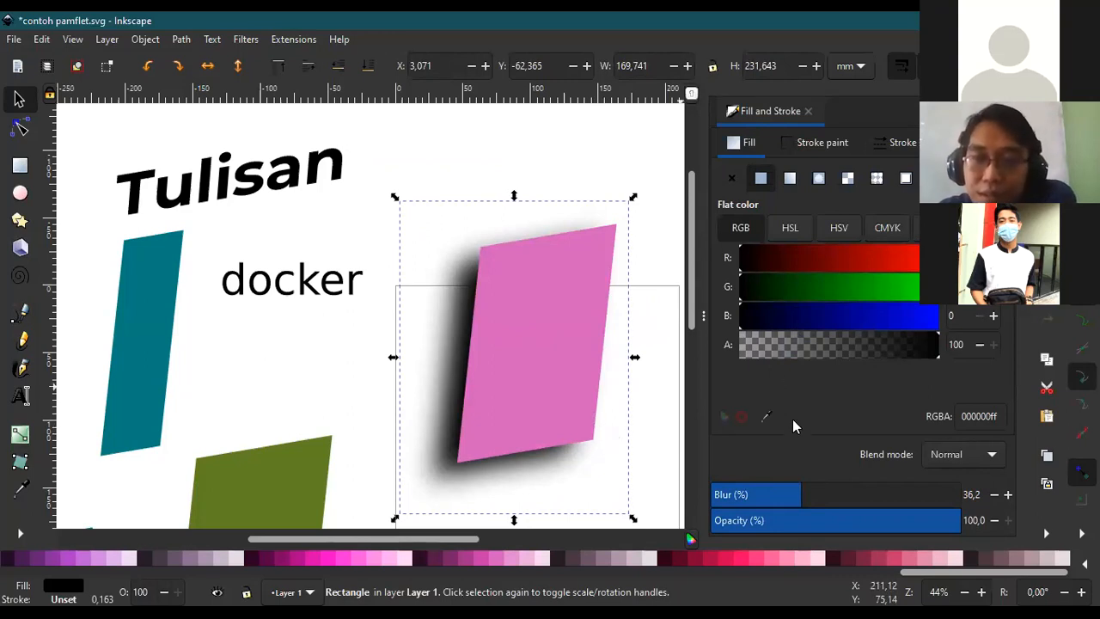
pyautogui.moveTo(794, 494); pyautogui.dragTo(787, 496)
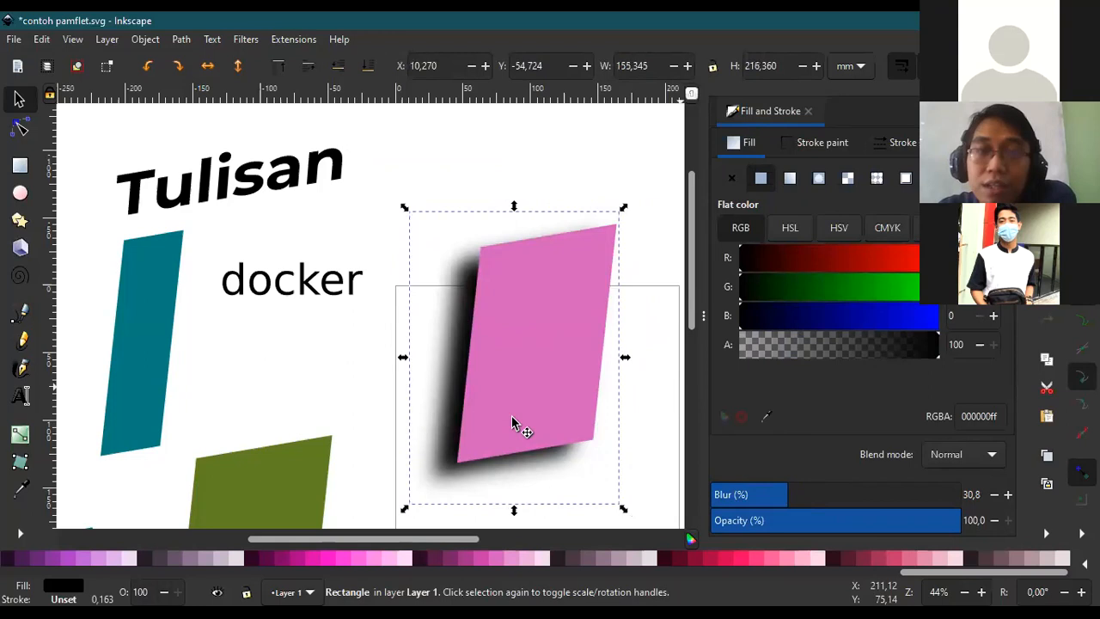
# Reset the black parallelogram's blur to 0 and examine its sharp lower corner up close.
pyautogui.scroll(-2, 512, 419)
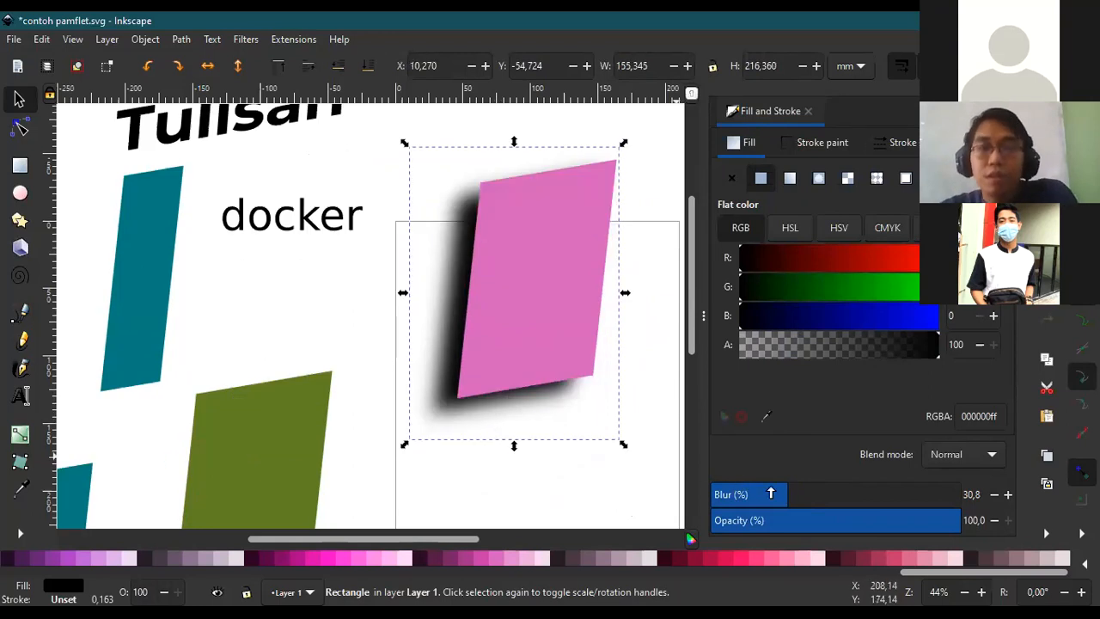
pyautogui.scroll(1, 513, 391)
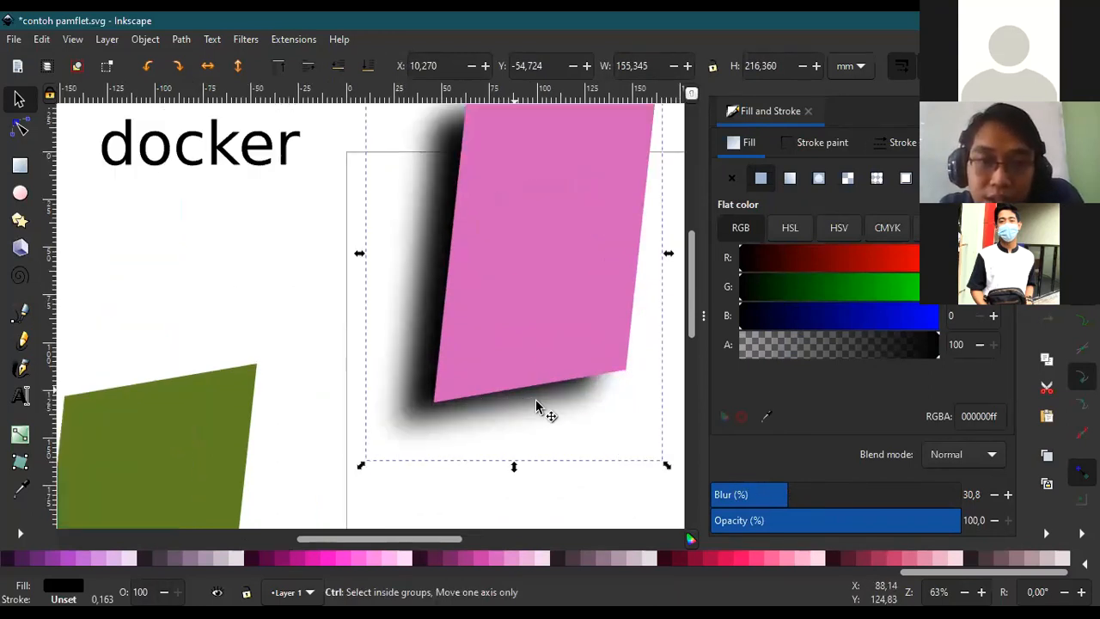
pyautogui.click(782, 494)
pyautogui.moveTo(643, 500); pyautogui.dragTo(589, 476)
pyautogui.scroll(3, 449, 411)
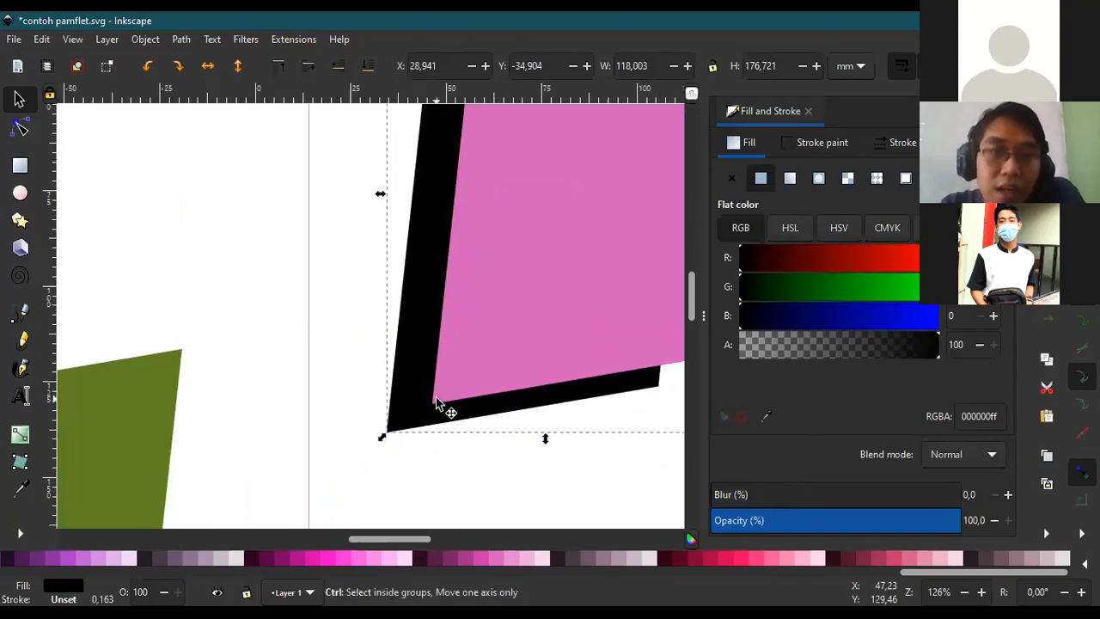
pyautogui.scroll(4, 404, 443)
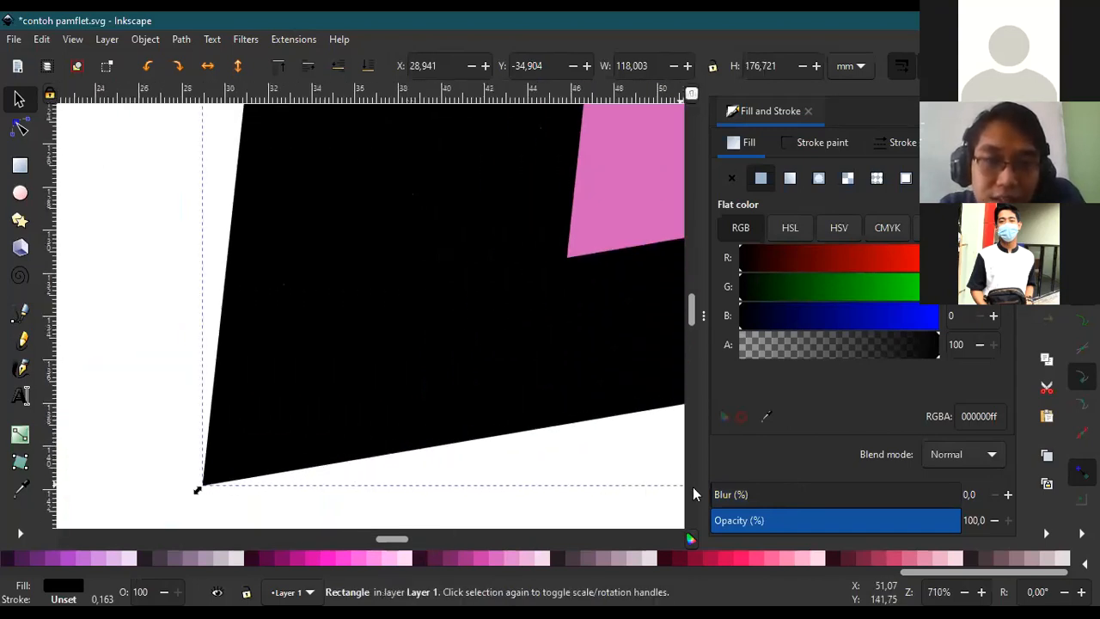
# Blur the black parallelogram by about 29.2% so it forms a soft shadow behind the pink shape.
pyautogui.moveTo(732, 502); pyautogui.dragTo(782, 495)
pyautogui.scroll(-7, 563, 443)
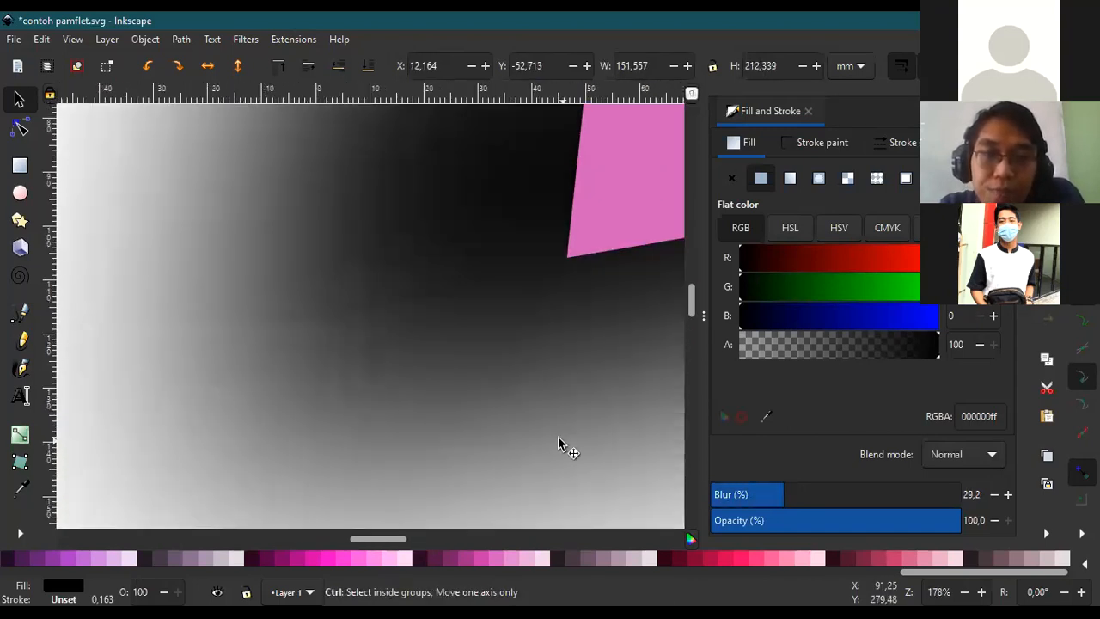
pyautogui.scroll(-4, 564, 442)
pyautogui.scroll(2, 619, 432)
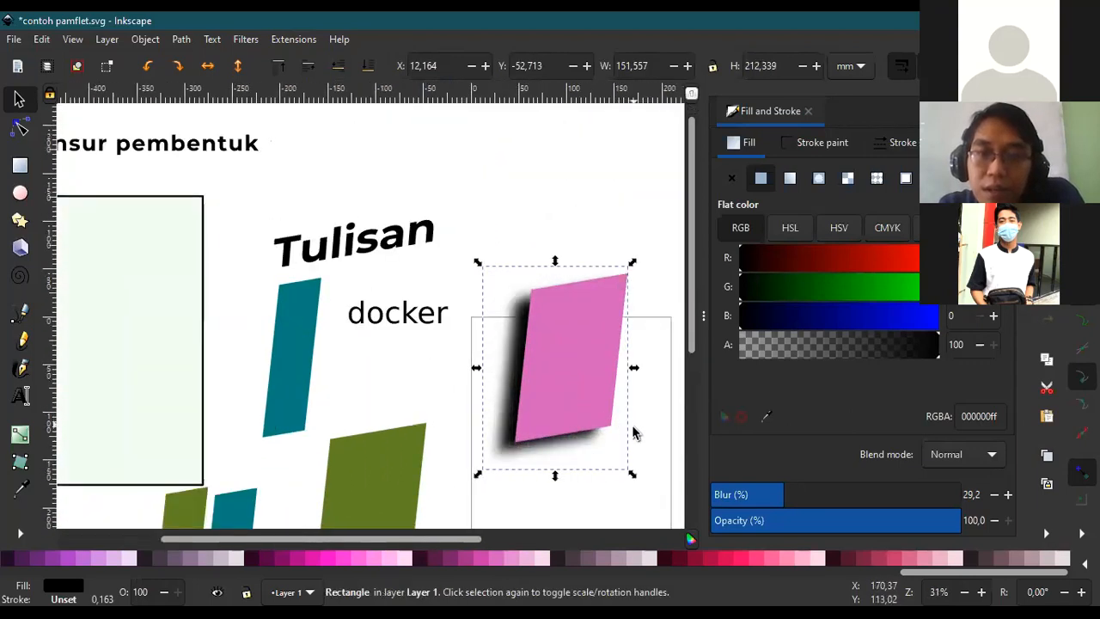
# Move the large olive parallelogram over the upper part of the pink one and raise it to the front.
pyautogui.click(391, 461)
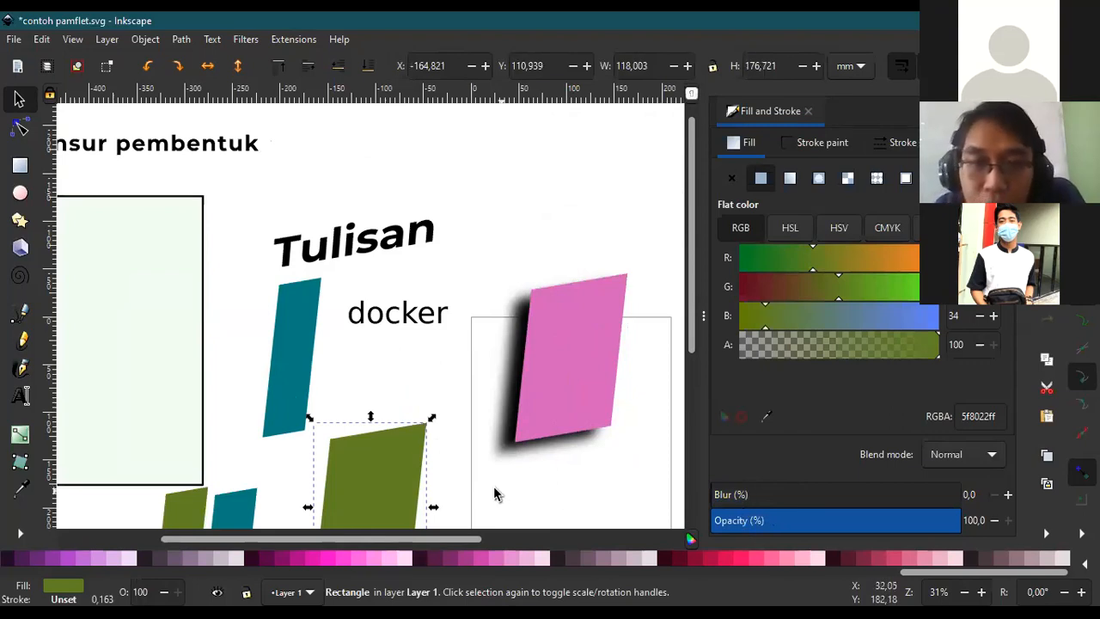
pyautogui.moveTo(395, 473); pyautogui.dragTo(566, 242)
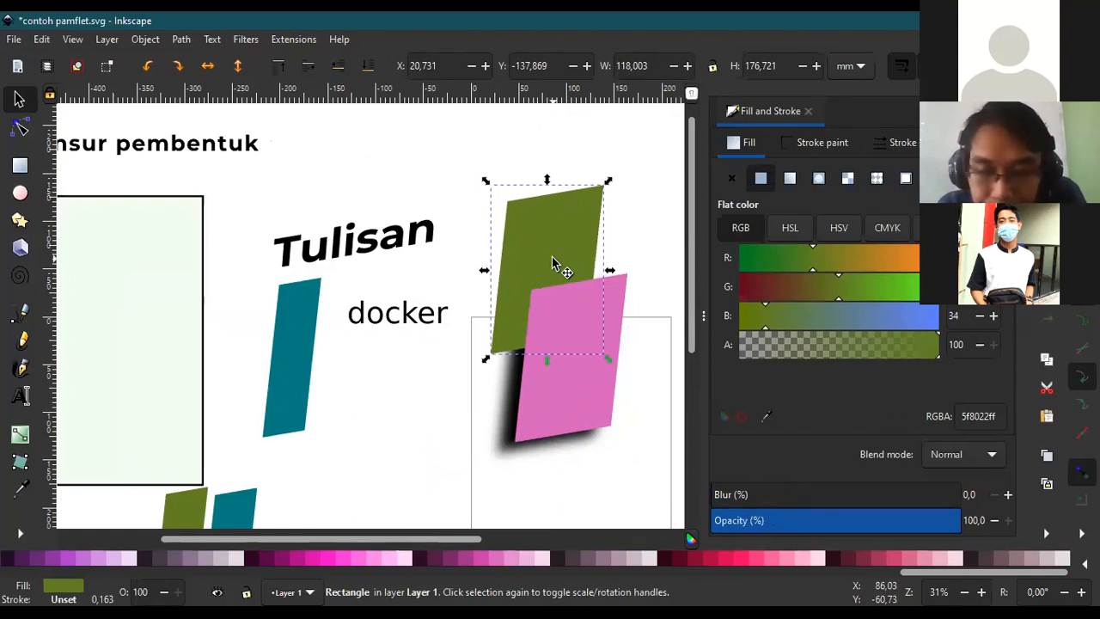
pyautogui.press('pageup')
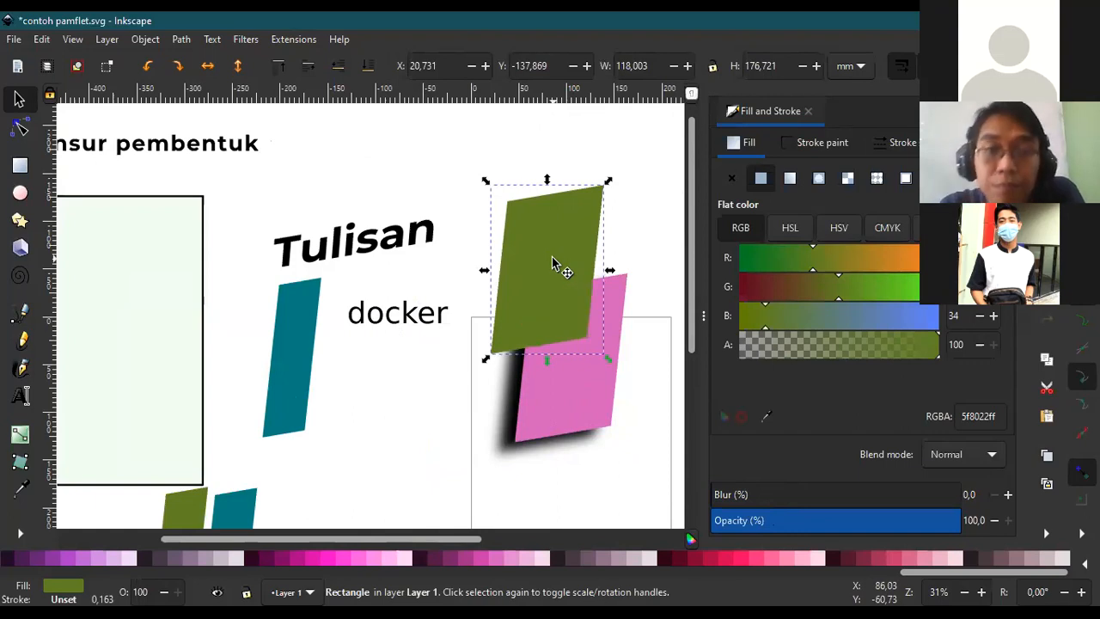
# Lower the olive parallelogram's opacity to about 88.1% and examine its overlap with the pink shape.
pyautogui.scroll(4, 662, 301)
pyautogui.scroll(-4, 670, 304)
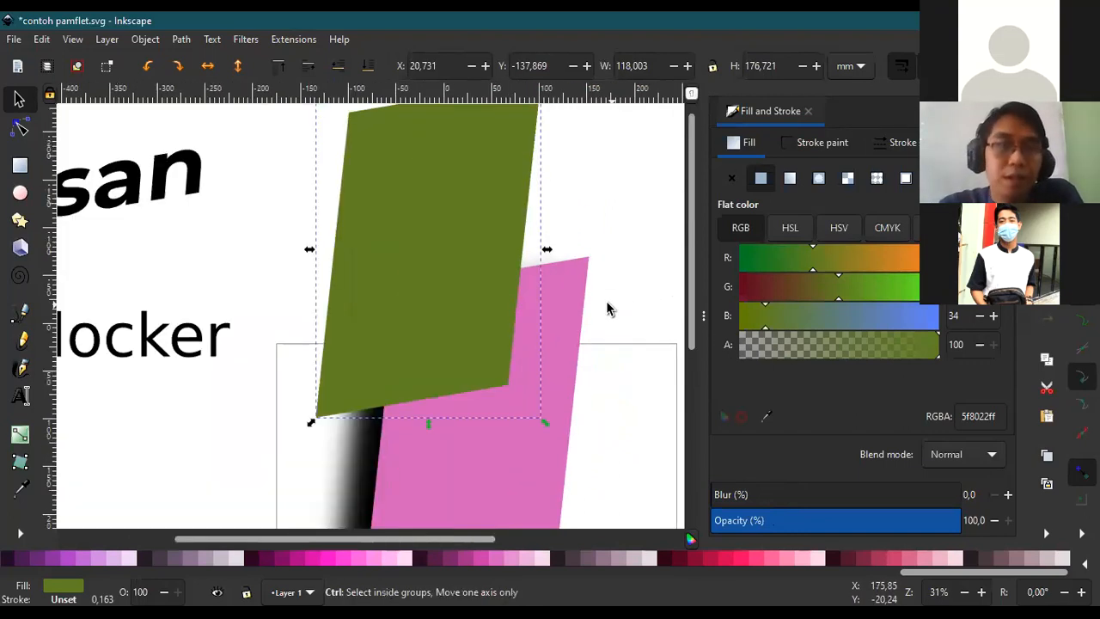
pyautogui.scroll(1, 609, 307)
pyautogui.scroll(2, 589, 248)
pyautogui.scroll(-2, 591, 249)
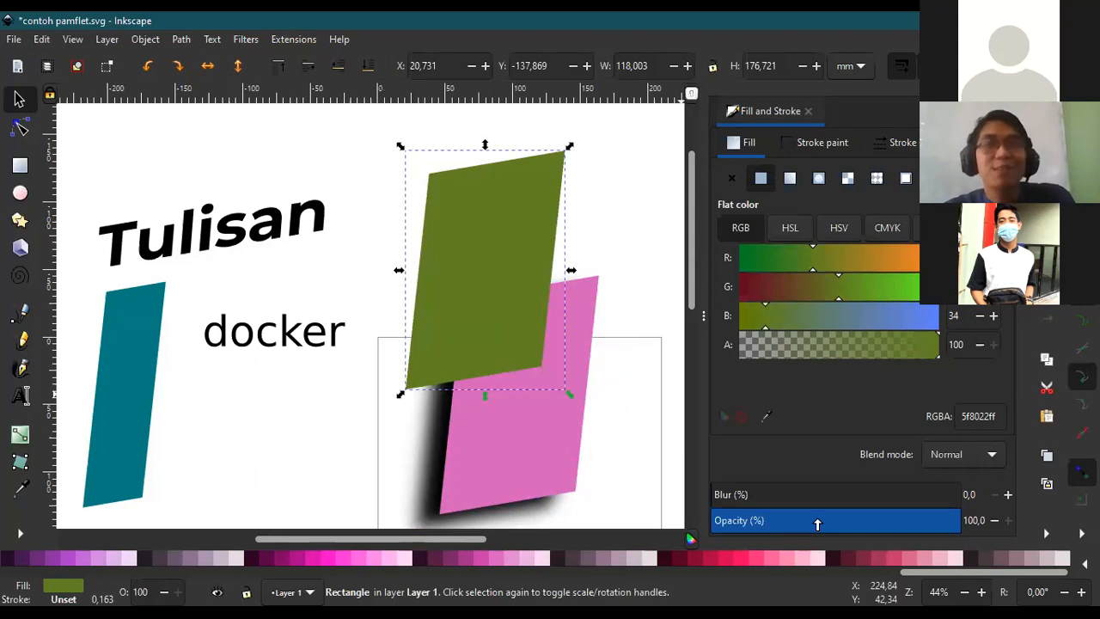
pyautogui.moveTo(835, 519); pyautogui.dragTo(953, 521)
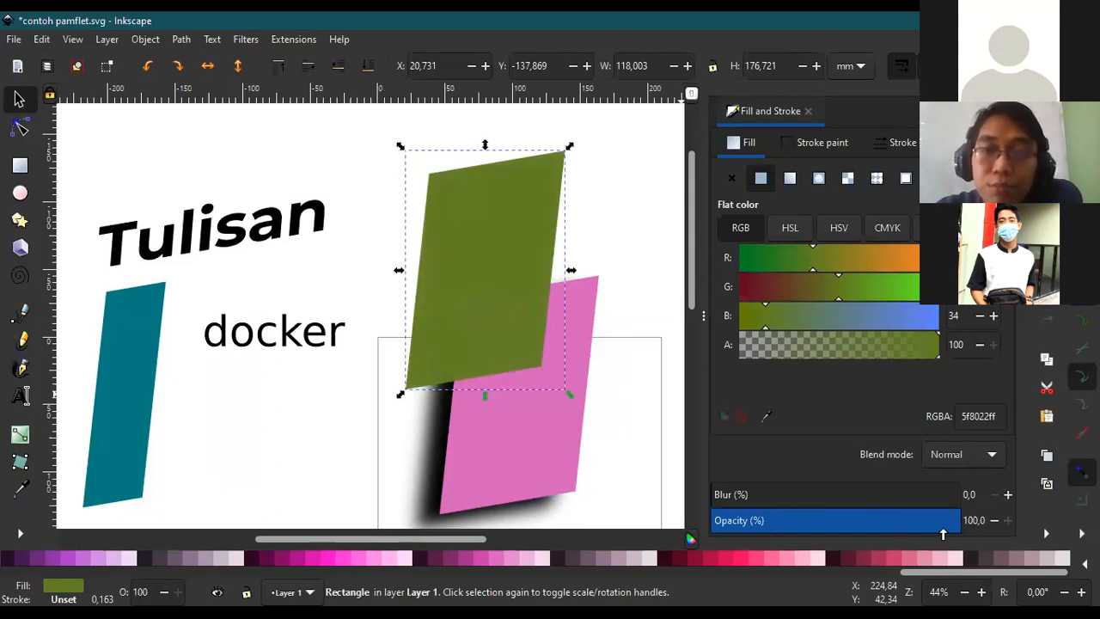
pyautogui.moveTo(949, 522)
pyautogui.mouseDown()
pyautogui.moveTo(905, 524)
pyautogui.moveTo(931, 520)
pyautogui.mouseUp()
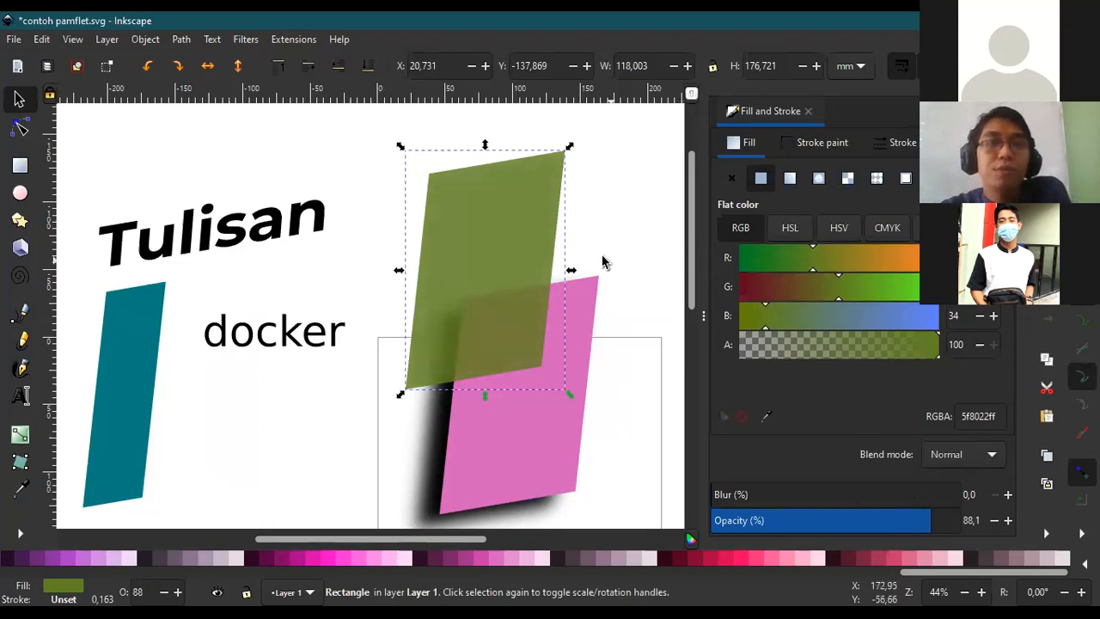
pyautogui.keyDown('ctrl'); pyautogui.scroll(2, 561, 249); pyautogui.keyUp('ctrl')
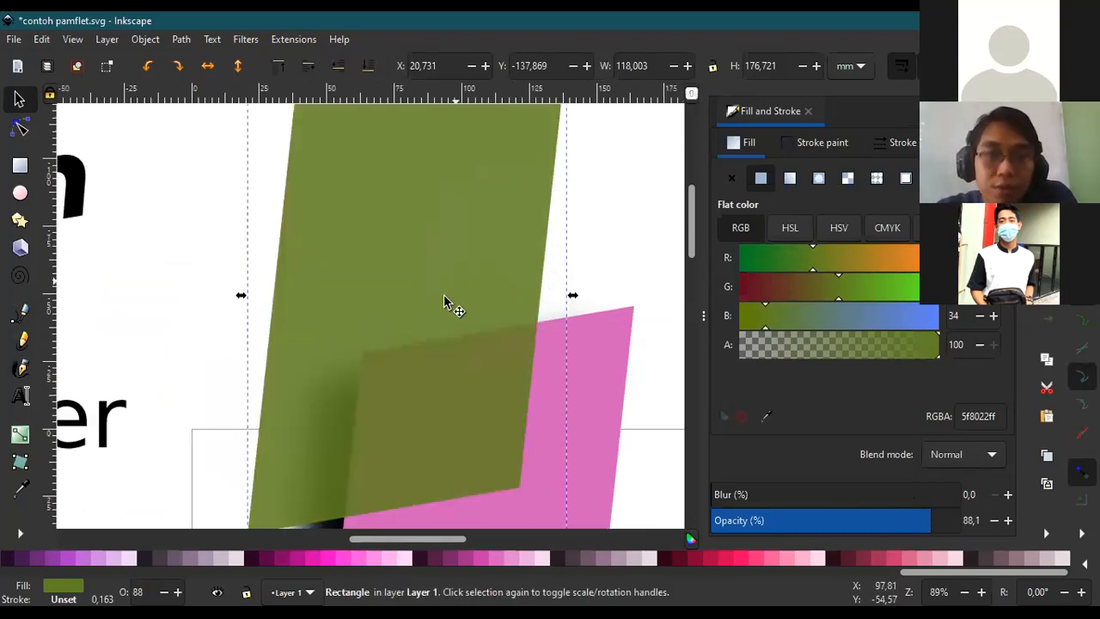
# Restore the olive parallelogram's opacity to 100%.
pyautogui.moveTo(848, 520); pyautogui.dragTo(980, 520)
pyautogui.scroll(-4, 440, 349)
pyautogui.scroll(2, 432, 394)
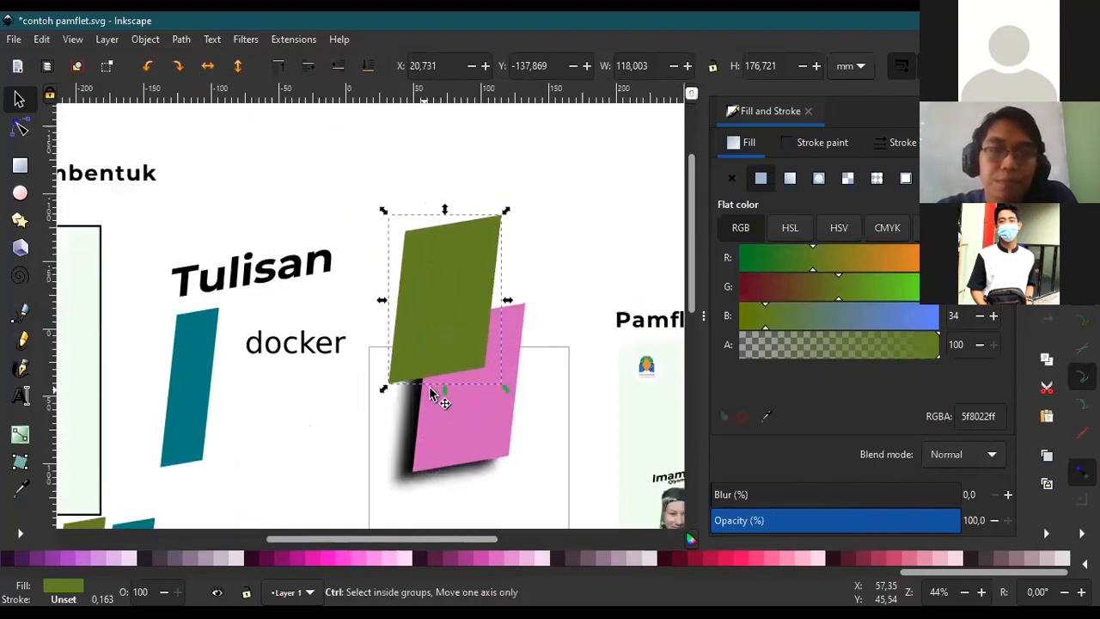
# Move the olive parallelogram upward to about X 25.5 mm, Y -195.1 mm, and return to the start of the colour palette.
pyautogui.moveTo(466, 336); pyautogui.dragTo(494, 275)
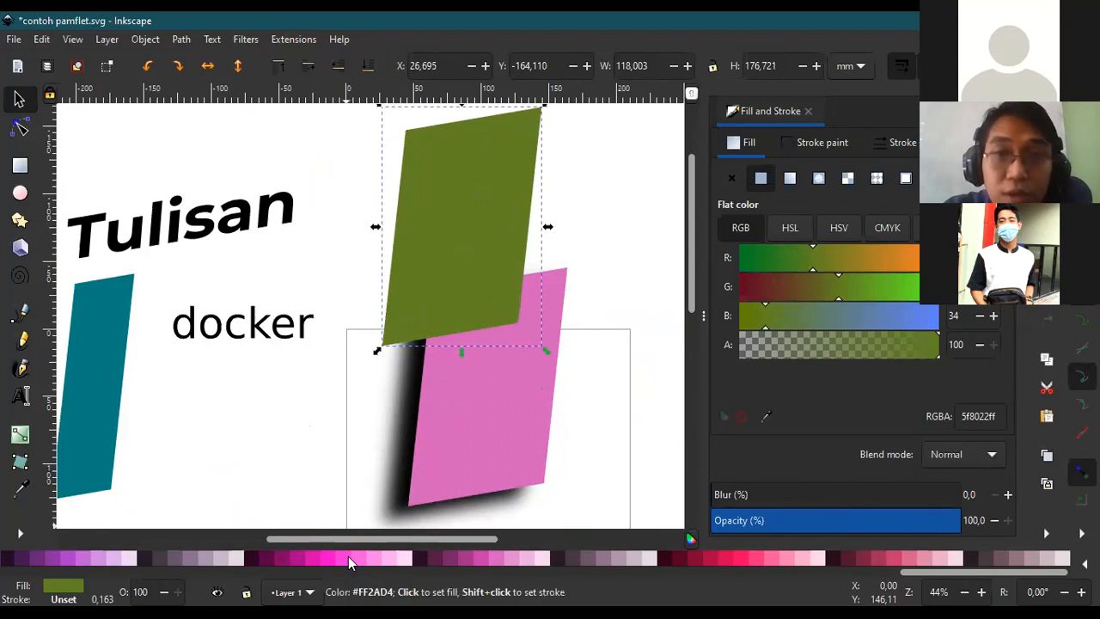
pyautogui.scroll(5, 348, 556)
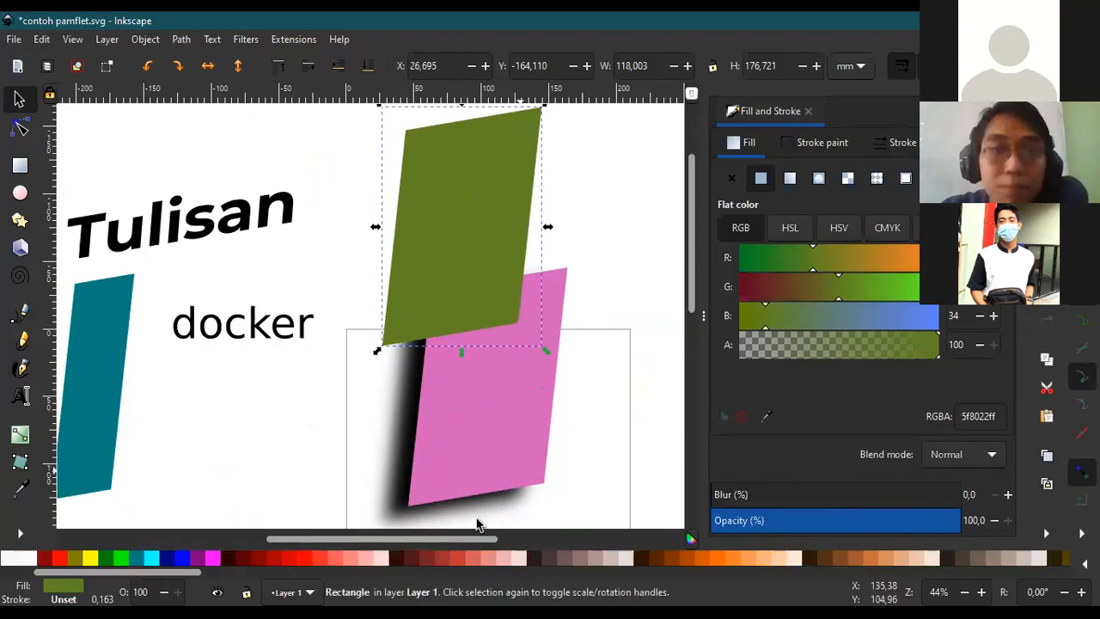
pyautogui.scroll(2, 473, 557)
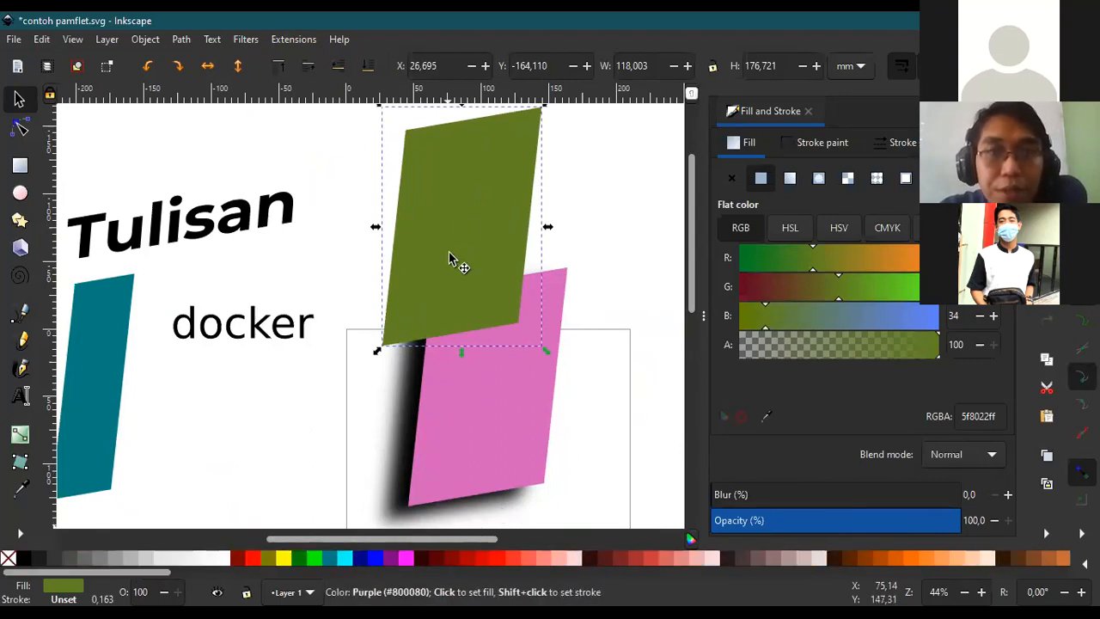
pyautogui.moveTo(429, 270); pyautogui.dragTo(427, 228)
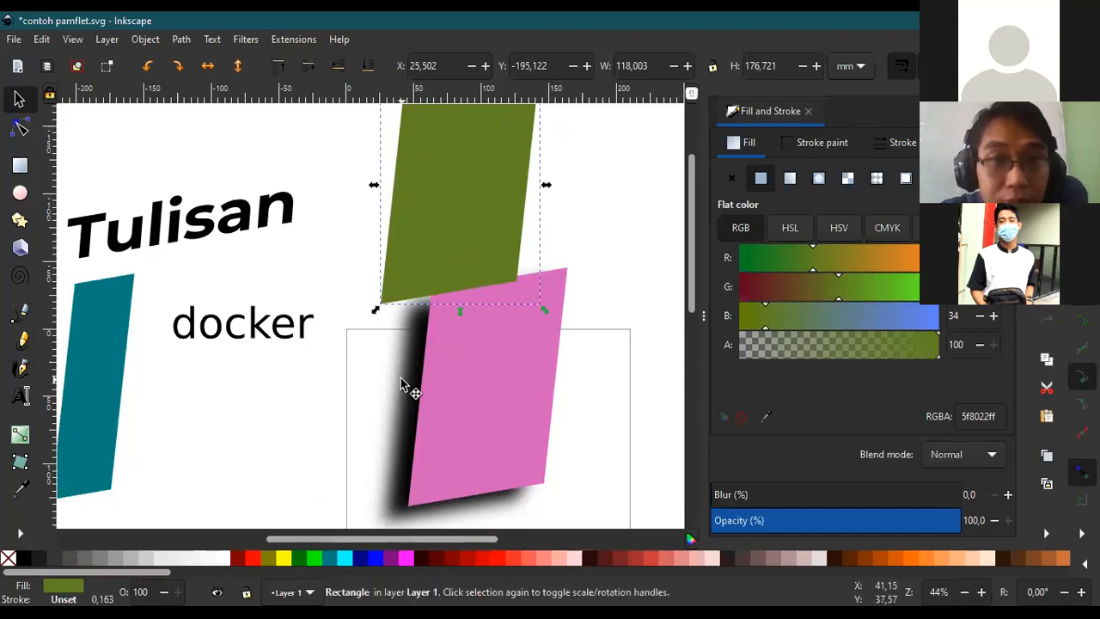
# Apply the dark blue palette colour as the olive parallelogram's stroke.
pyautogui.scroll(-3, 401, 377)
pyautogui.scroll(6, 418, 386)
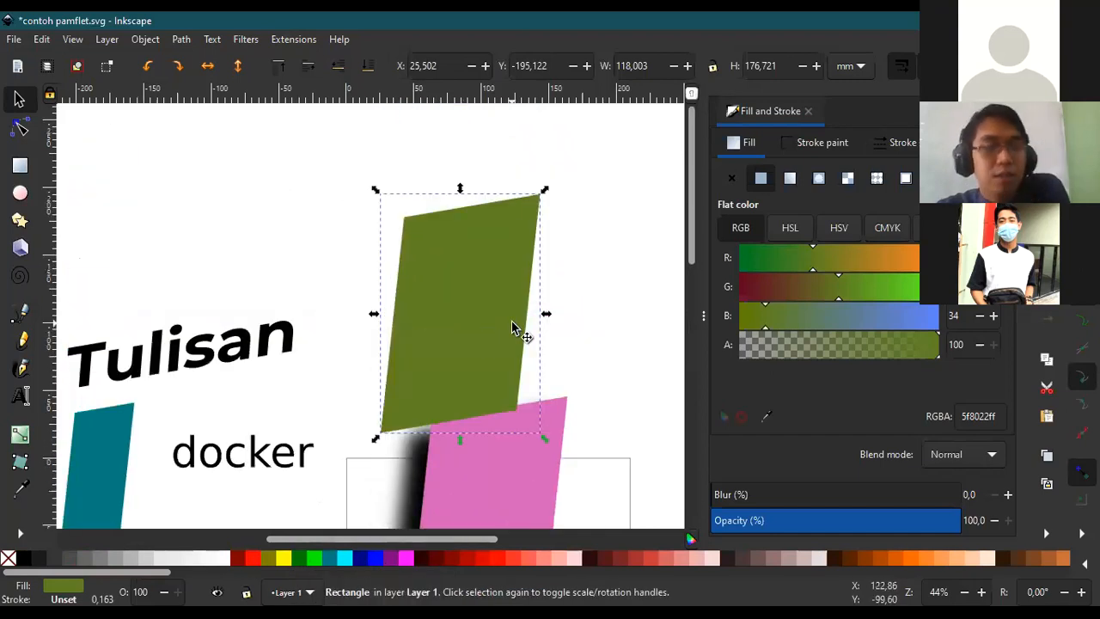
pyautogui.scroll(1, 519, 325)
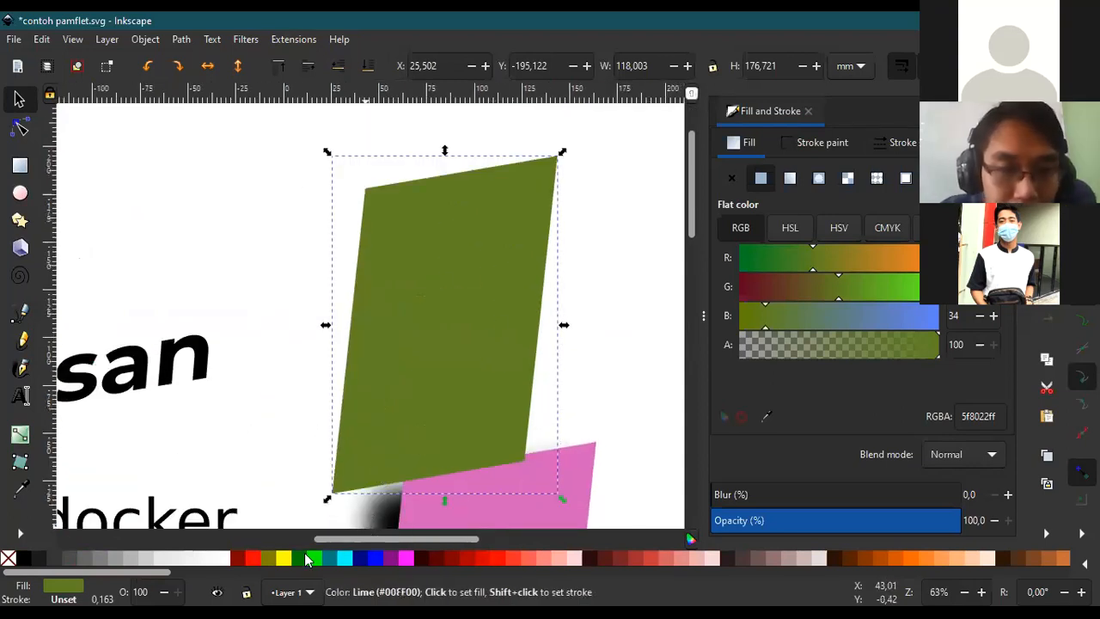
pyautogui.rightClick(362, 560)
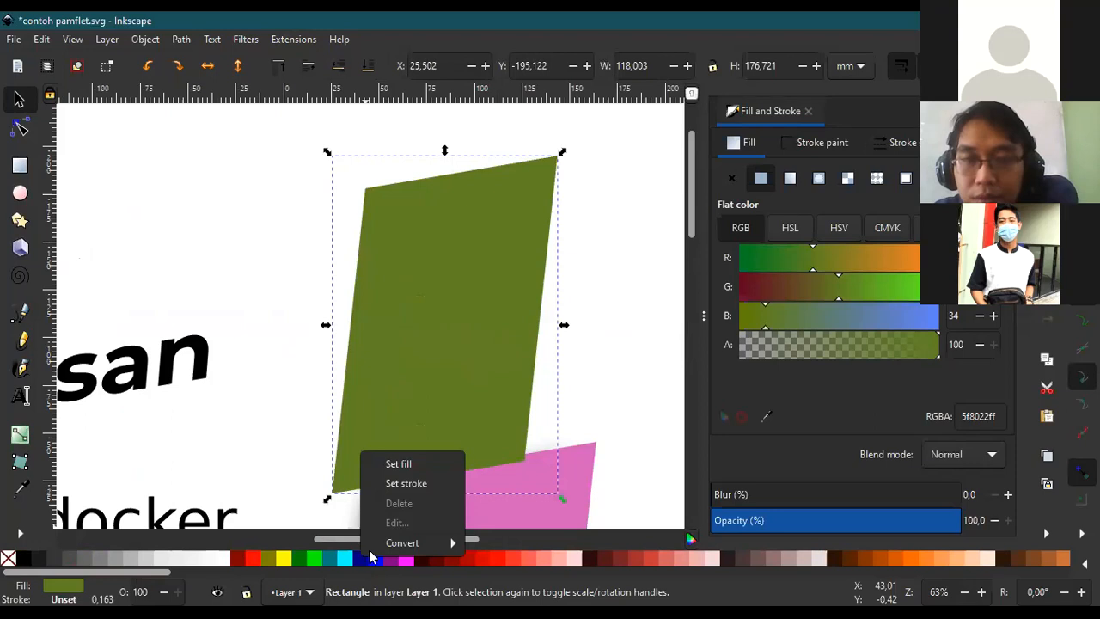
pyautogui.click(405, 484)
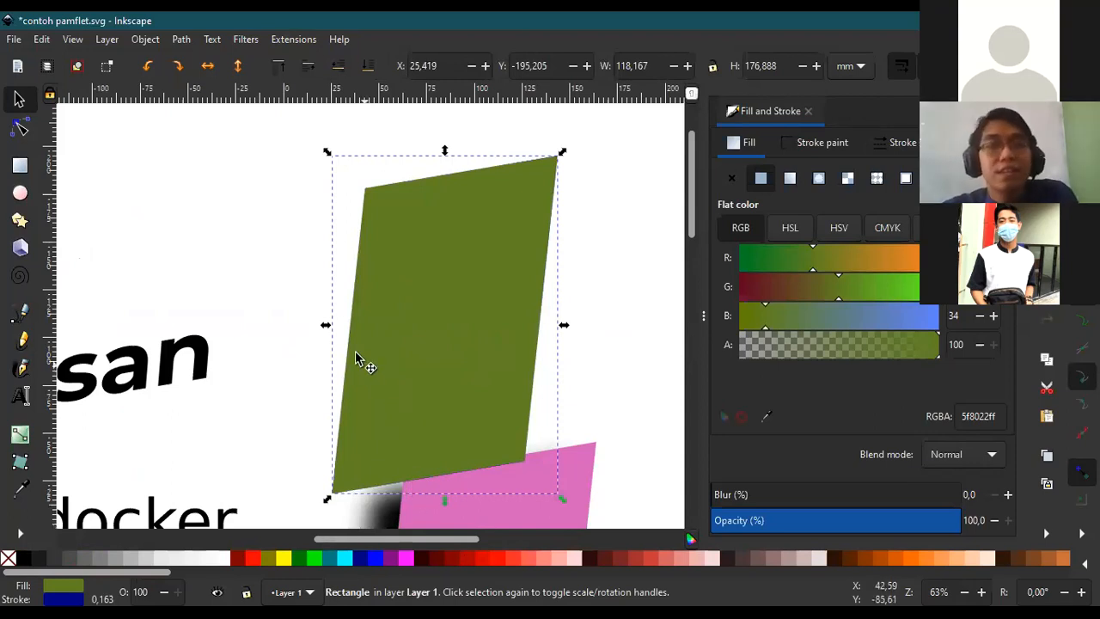
# Set the olive parallelogram's stroke width to 5 mm in the stroke style settings.
pyautogui.scroll(4, 357, 335)
pyautogui.scroll(8, 385, 315)
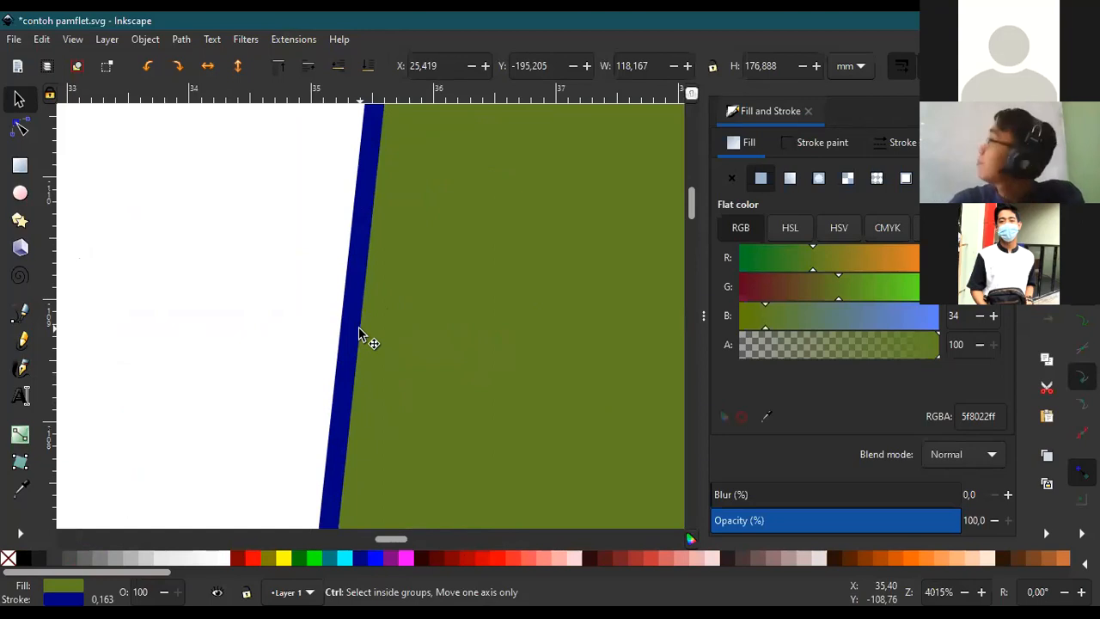
pyautogui.scroll(-5, 385, 320)
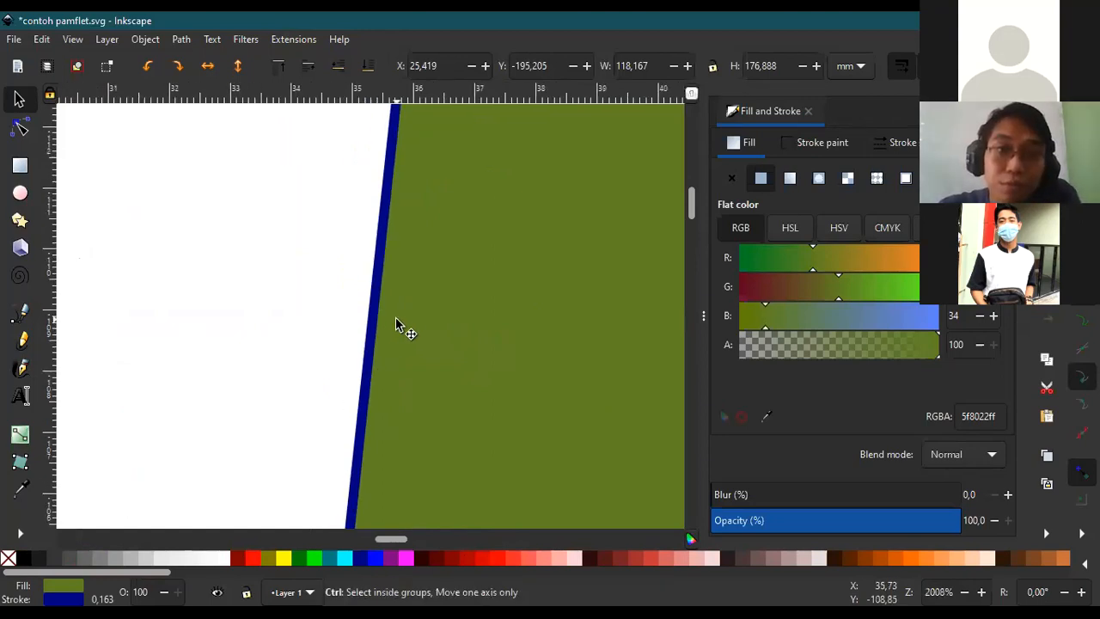
pyautogui.click(817, 145)
pyautogui.click(907, 145)
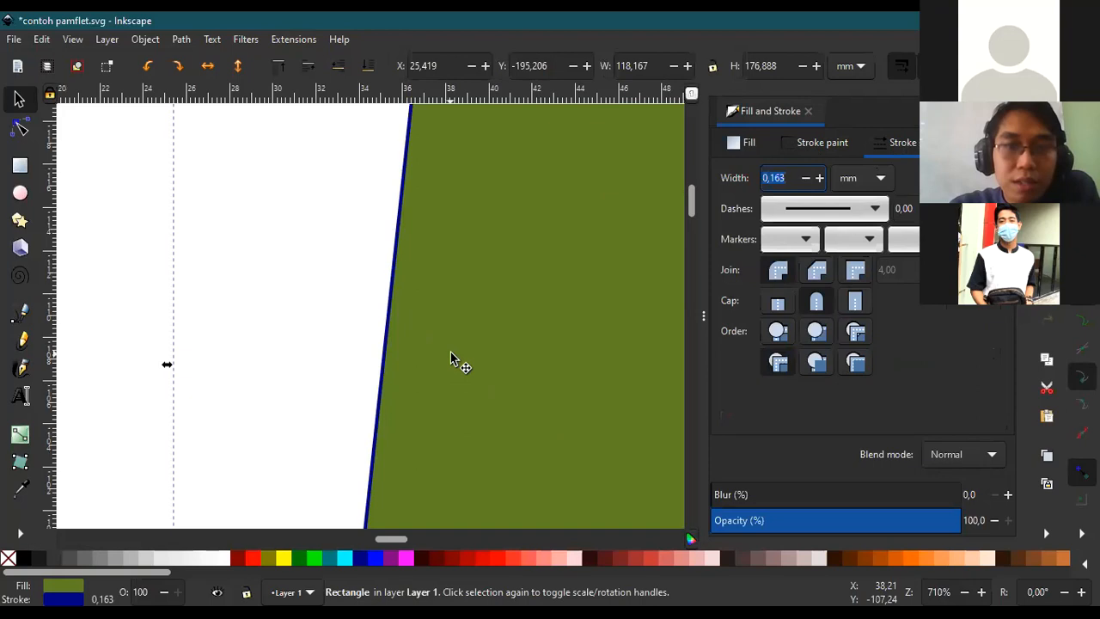
pyautogui.keyDown('ctrl'); pyautogui.scroll(-3, 452, 353); pyautogui.keyUp('ctrl')
pyautogui.keyDown('ctrl'); pyautogui.scroll(2, 497, 320); pyautogui.keyUp('ctrl')
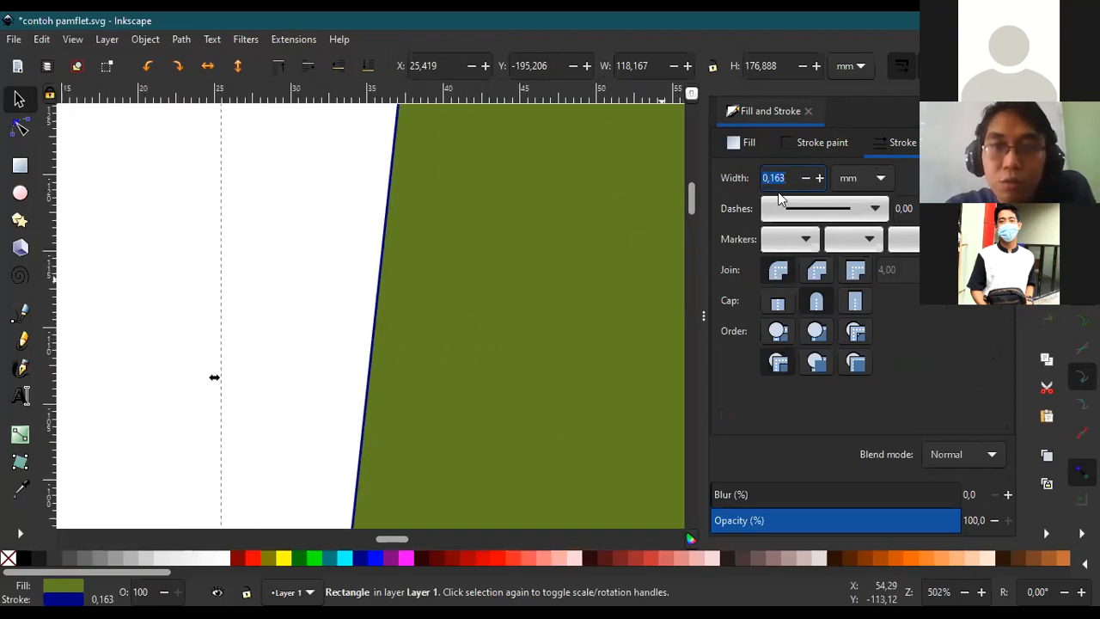
pyautogui.write('5')
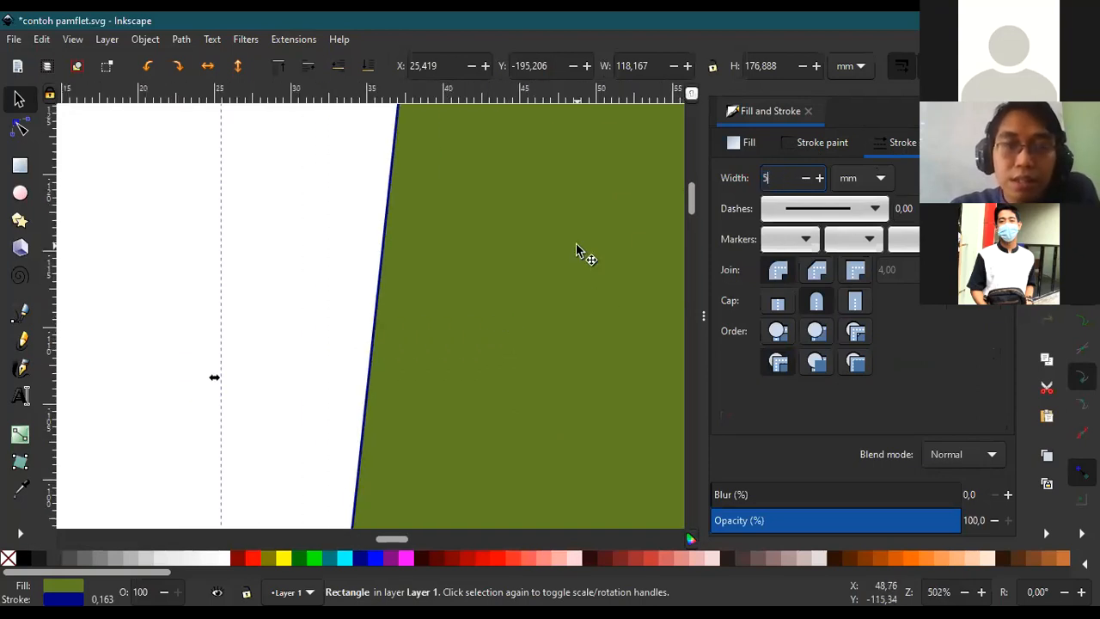
pyautogui.press('Return')
pyautogui.keyDown('ctrl'); pyautogui.scroll(-4, 434, 327); pyautogui.keyUp('ctrl')
pyautogui.keyDown('ctrl'); pyautogui.scroll(-6, 433, 300); pyautogui.keyUp('ctrl')
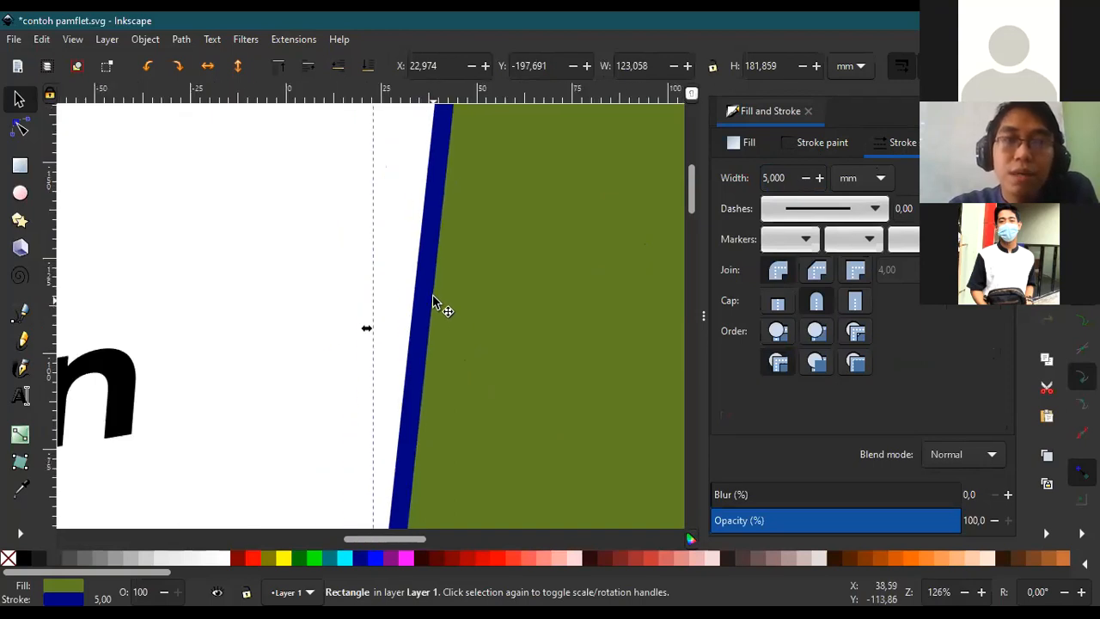
pyautogui.keyDown('ctrl'); pyautogui.scroll(3, 516, 327); pyautogui.keyUp('ctrl')
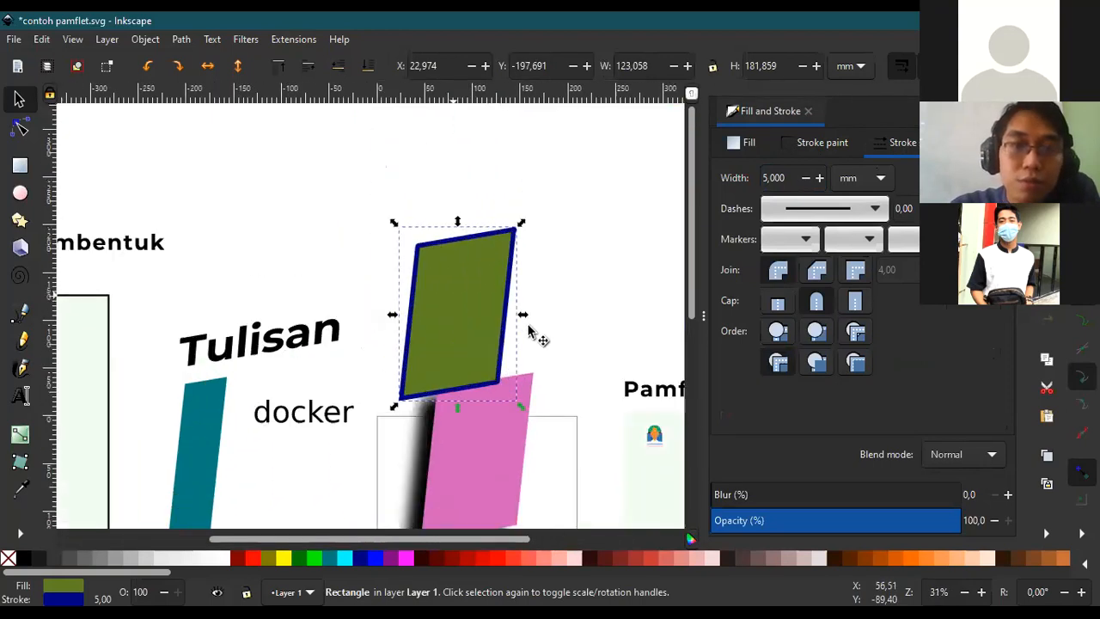
# Try Red and Maroon fills on the olive parallelogram, settle on orange #FF6600, and place it at about X 36.1 mm, Y -171.5 mm.
pyautogui.moveTo(540, 376); pyautogui.dragTo(557, 424)
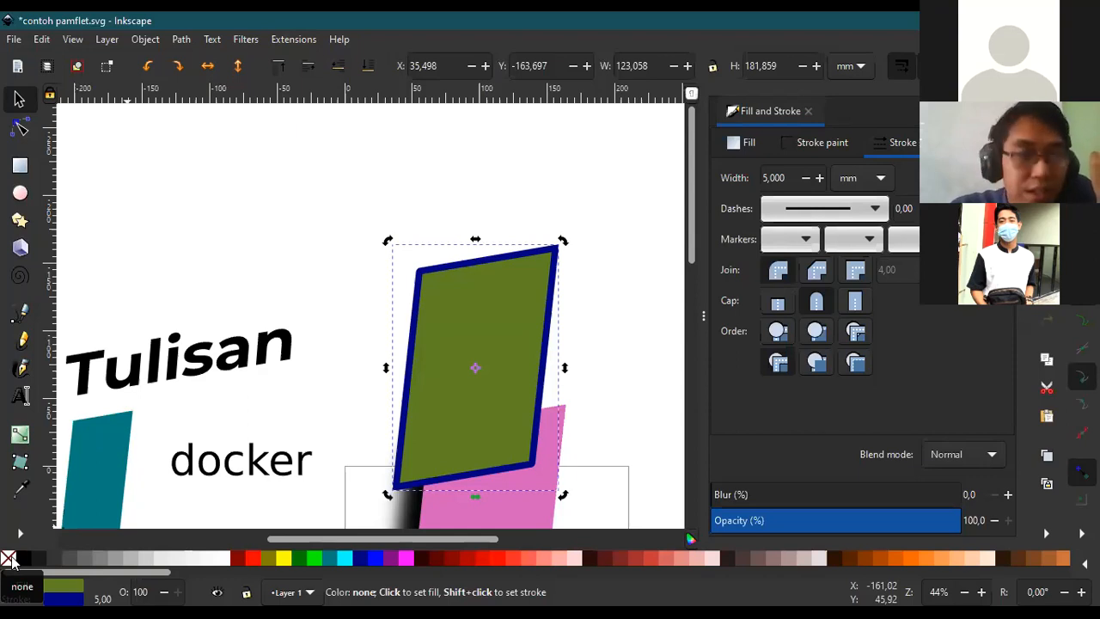
pyautogui.click(255, 561)
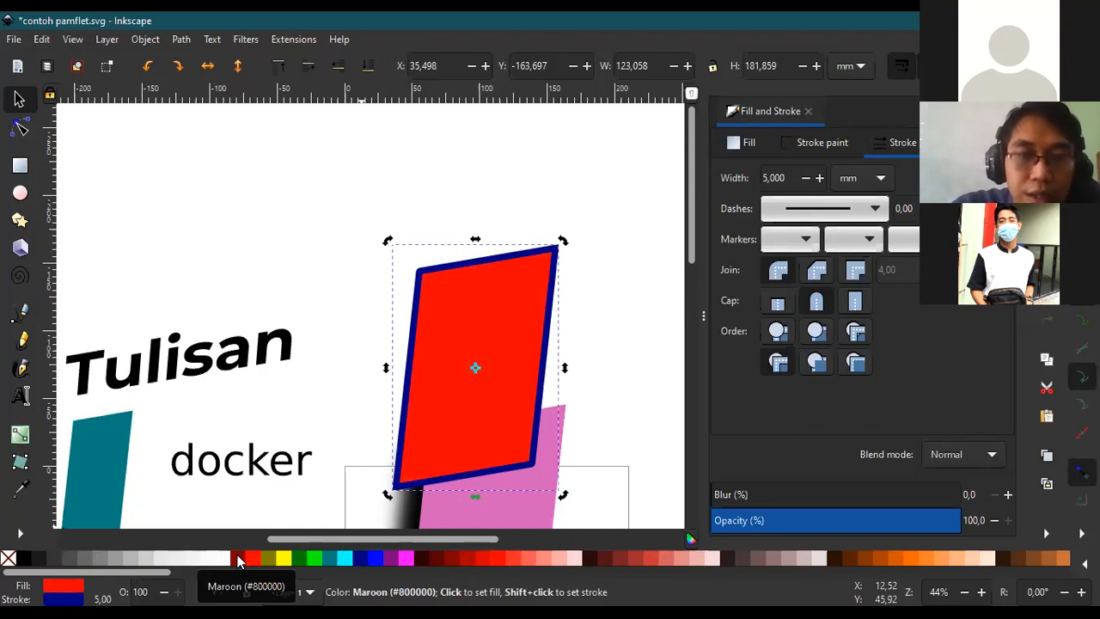
pyautogui.click(239, 560)
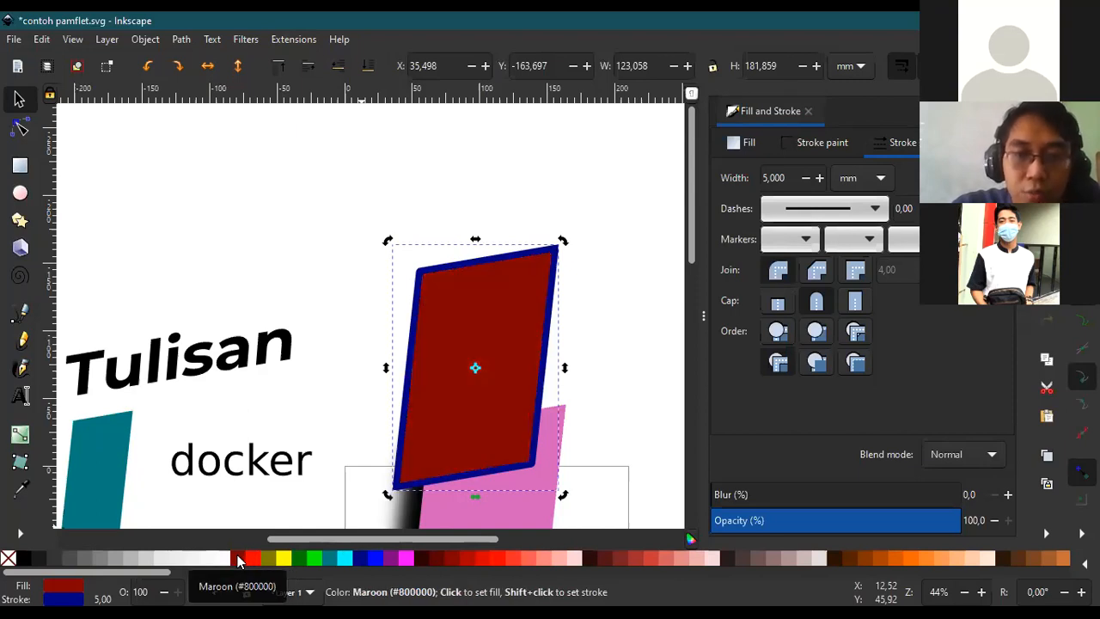
pyautogui.click(913, 560)
pyautogui.moveTo(425, 336); pyautogui.dragTo(469, 355)
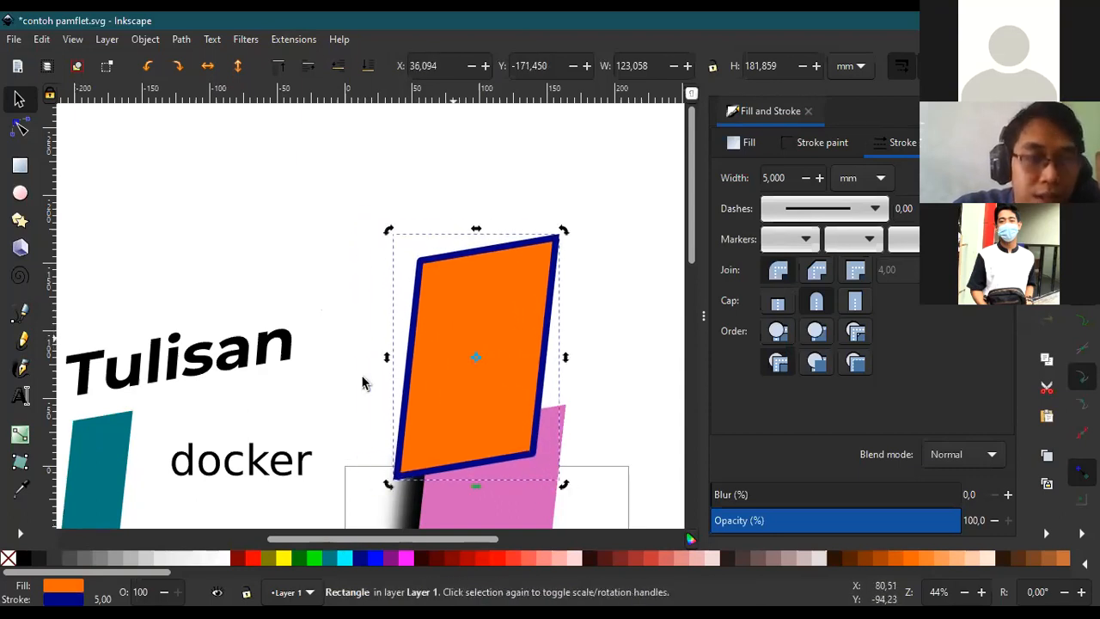
# Clear the orange parallelogram's fill and refill it with Red (#FF0000).
pyautogui.click(11, 559)
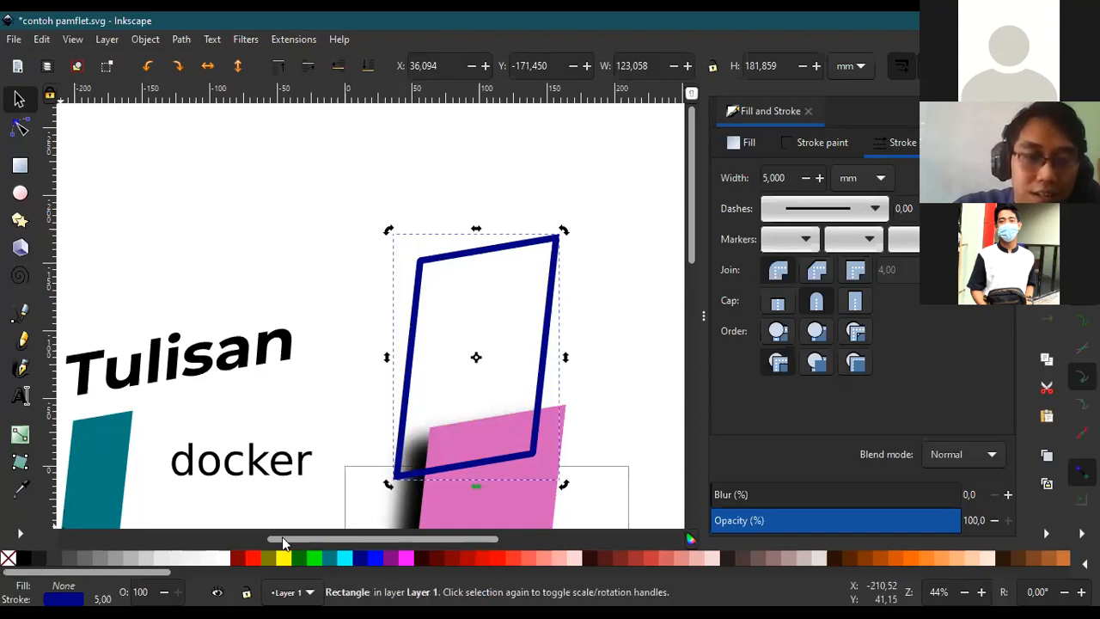
pyautogui.click(256, 557)
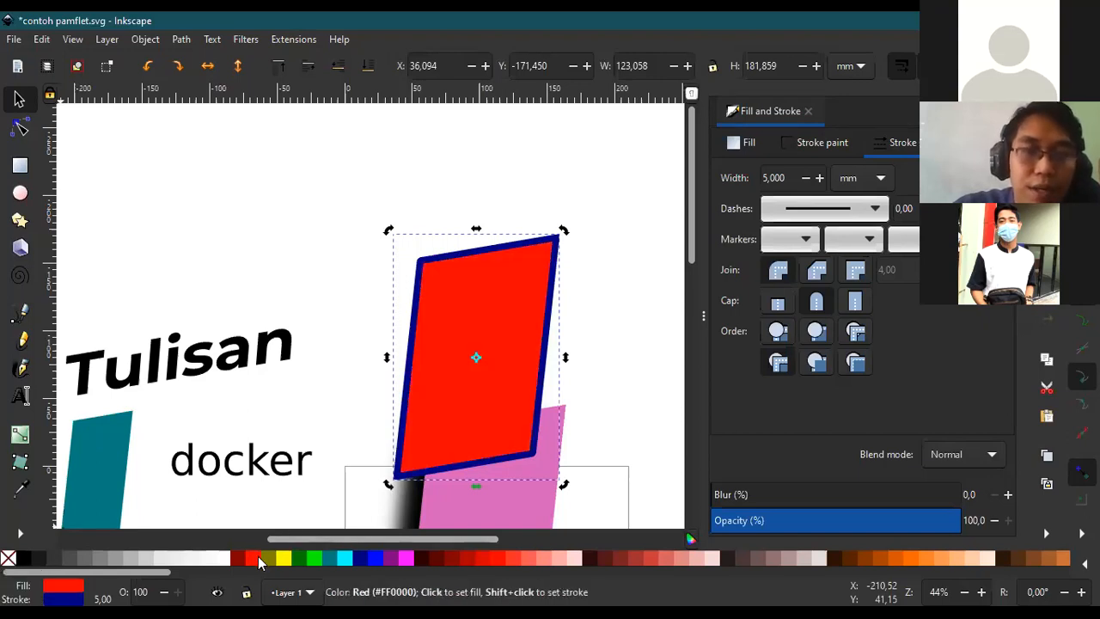
# Remove the red parallelogram's dark blue stroke using the palette's none colour and inspect its bare edge.
pyautogui.rightClick(4, 560)
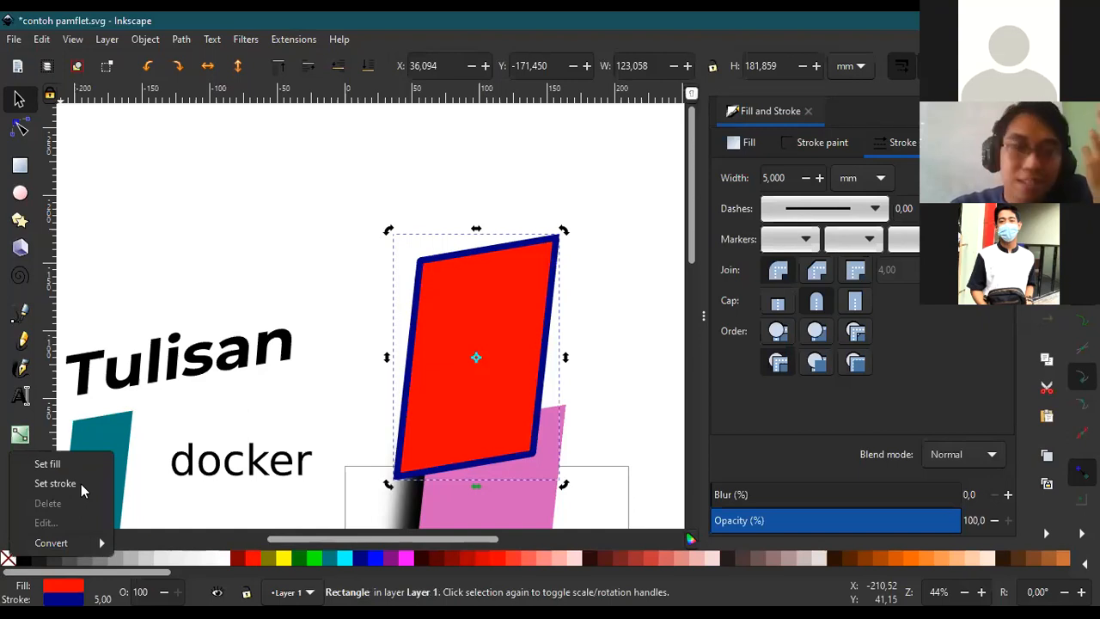
pyautogui.rightClick(7, 561)
pyautogui.rightClick(7, 561)
pyautogui.click(43, 483)
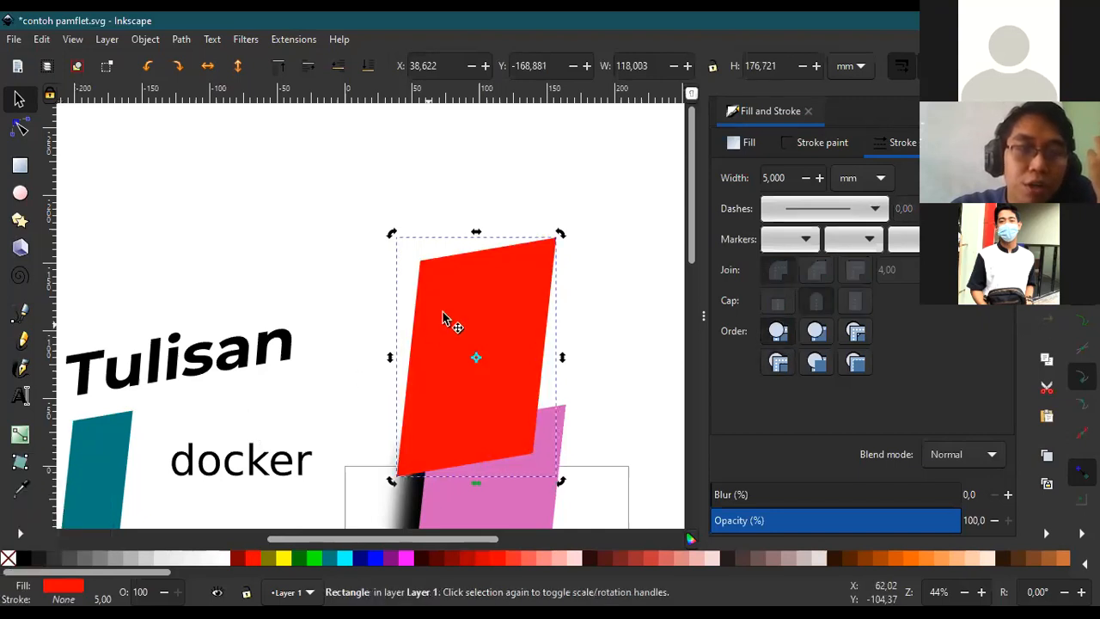
pyautogui.scroll(10, 484, 247)
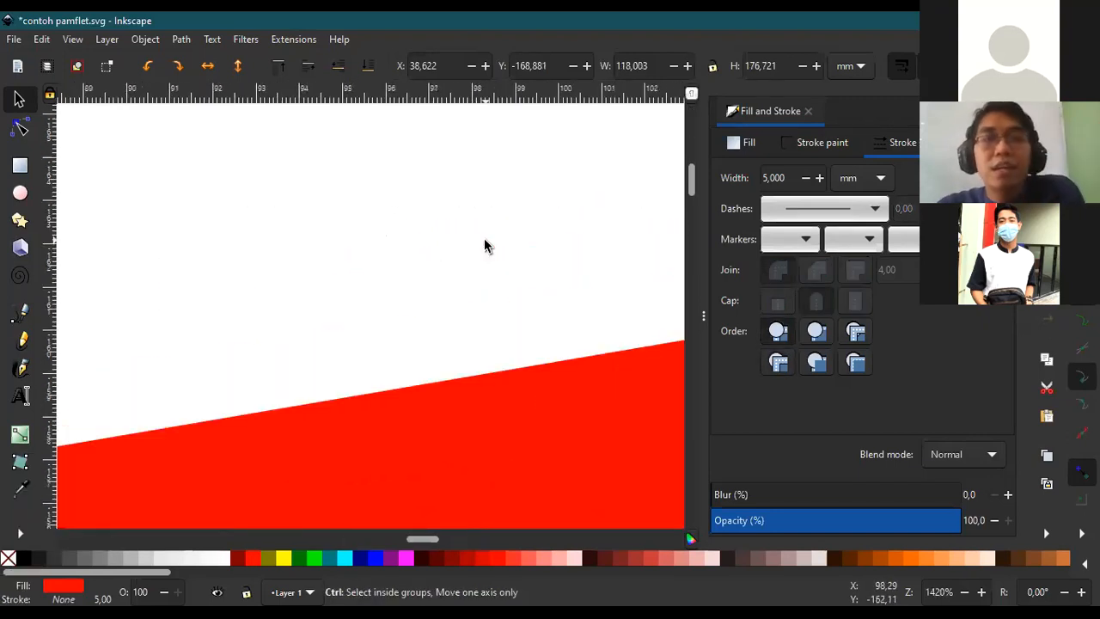
pyautogui.scroll(-4, 484, 247)
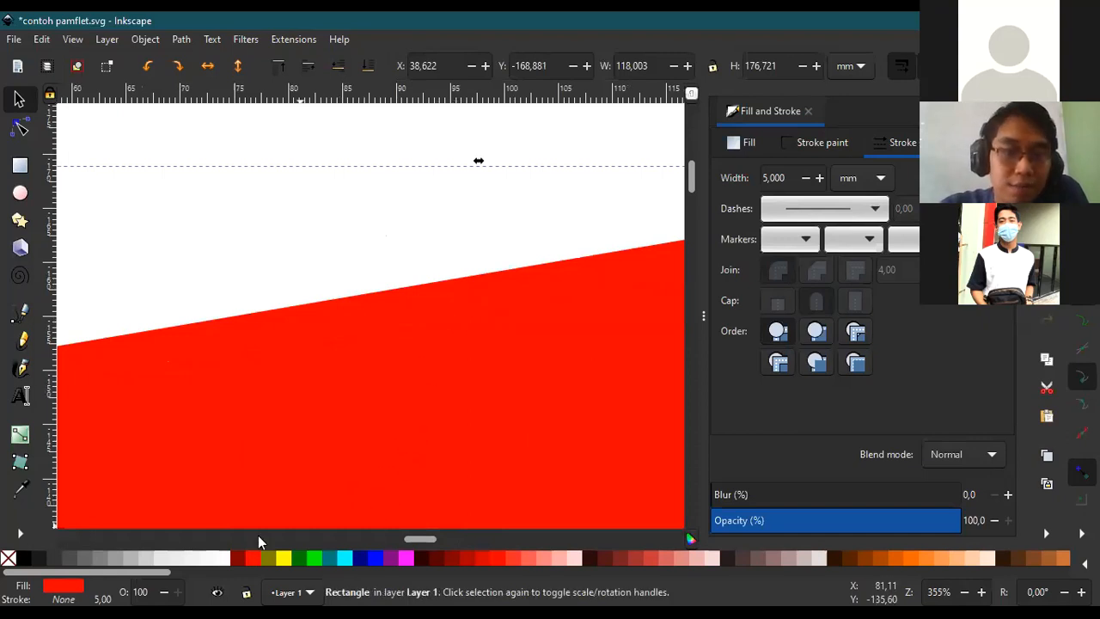
# Apply orange #FF6600 from the palette as the red parallelogram's stroke.
pyautogui.rightClick(912, 559)
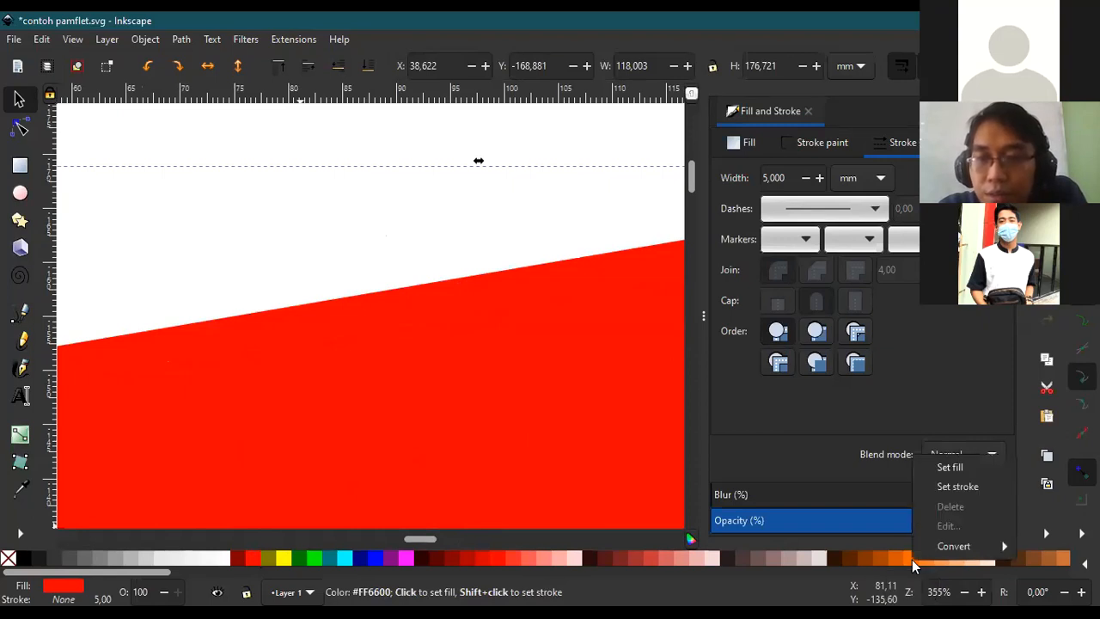
pyautogui.click(946, 487)
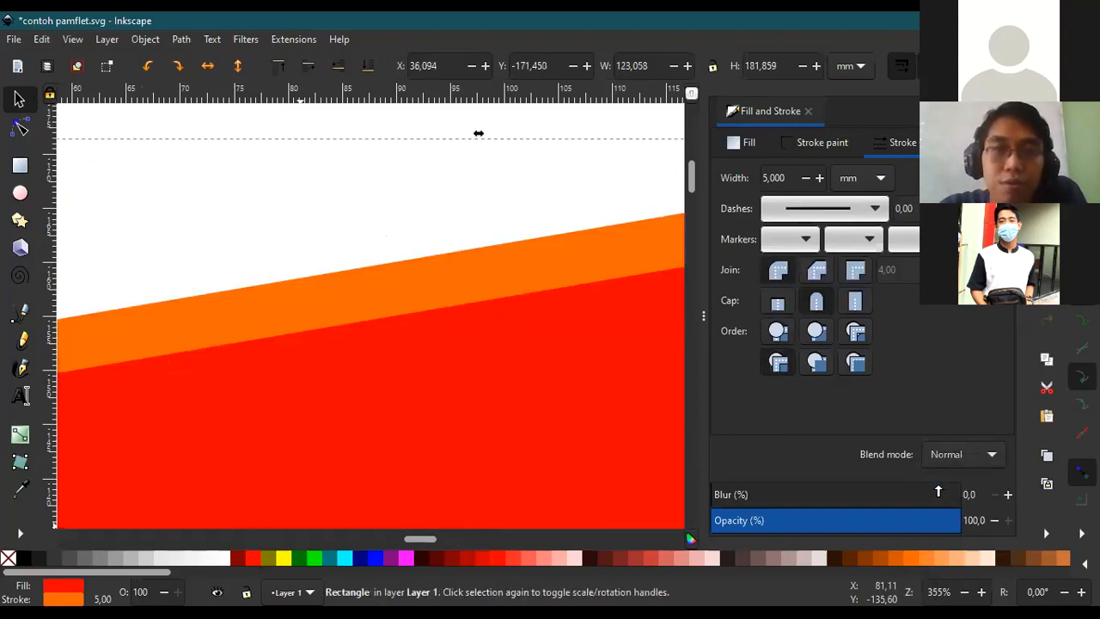
pyautogui.keyDown('ctrl'); pyautogui.scroll(-5, 394, 365); pyautogui.keyUp('ctrl')
pyautogui.scroll(-5, 412, 364)
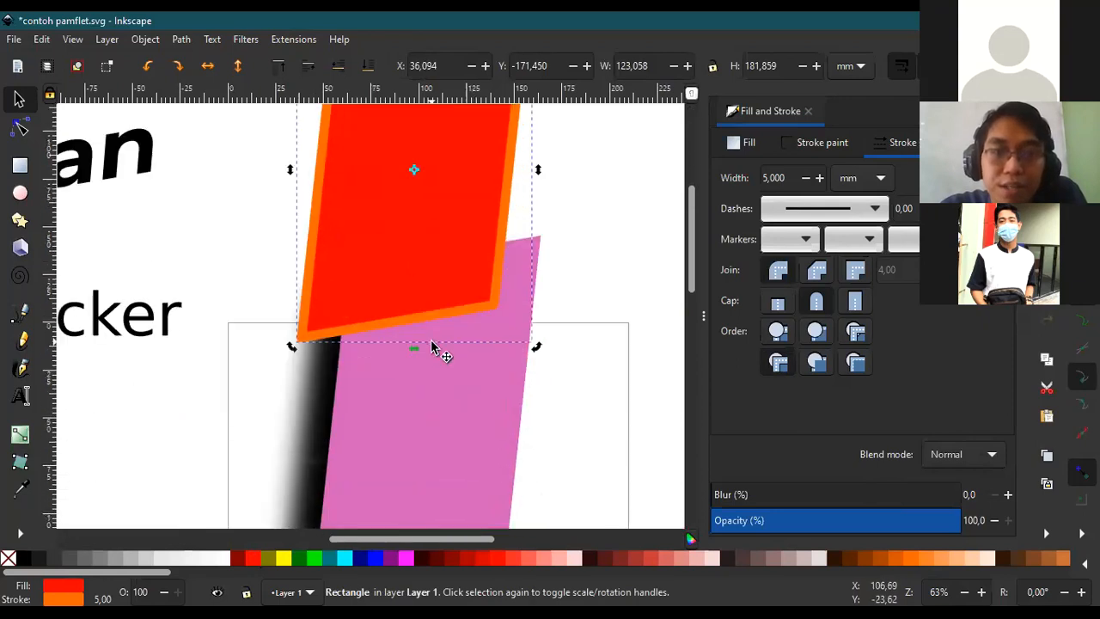
pyautogui.scroll(1, 447, 335)
pyautogui.keyDown('ctrl'); pyautogui.scroll(1, 520, 311); pyautogui.keyUp('ctrl')
pyautogui.keyDown('ctrl'); pyautogui.scroll(3, 521, 315); pyautogui.keyUp('ctrl')
pyautogui.keyDown('ctrl'); pyautogui.scroll(-6, 522, 315); pyautogui.keyUp('ctrl')
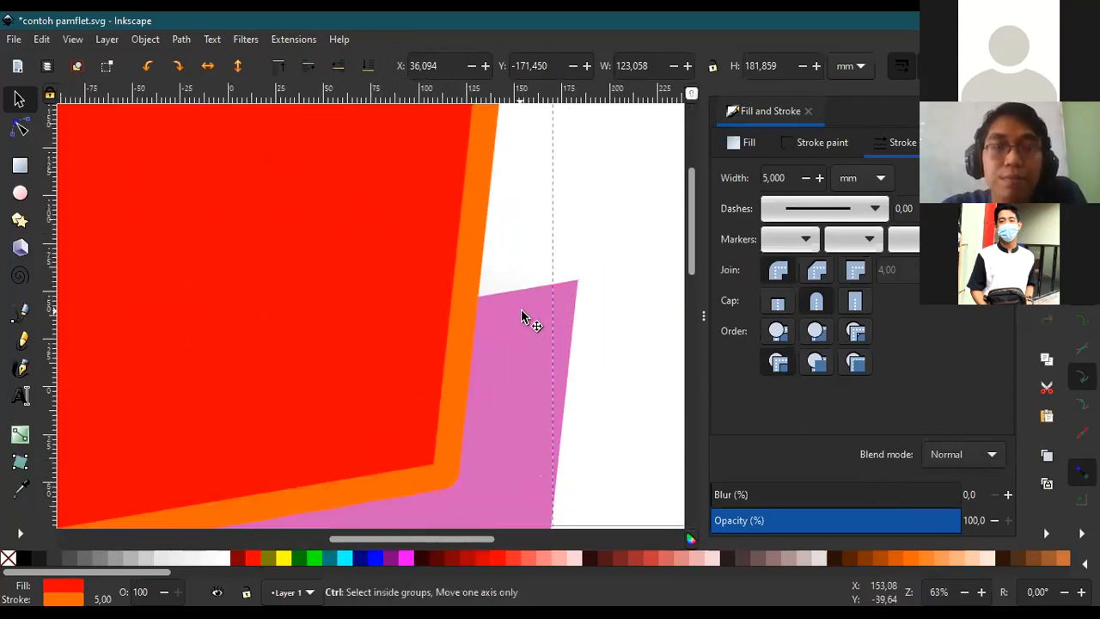
pyautogui.keyDown('ctrl'); pyautogui.scroll(1, 485, 194); pyautogui.keyUp('ctrl')
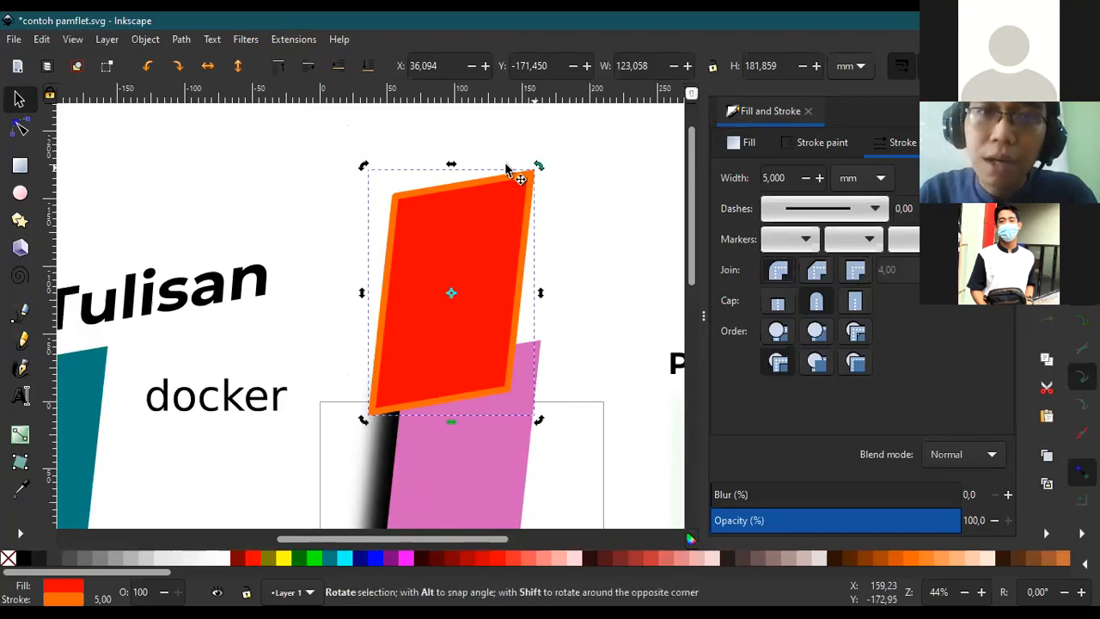
# Switch the red parallelogram's stroke join to miter, compare its corner, and restore the round join.
pyautogui.scroll(5, 391, 203)
pyautogui.scroll(5, 432, 170)
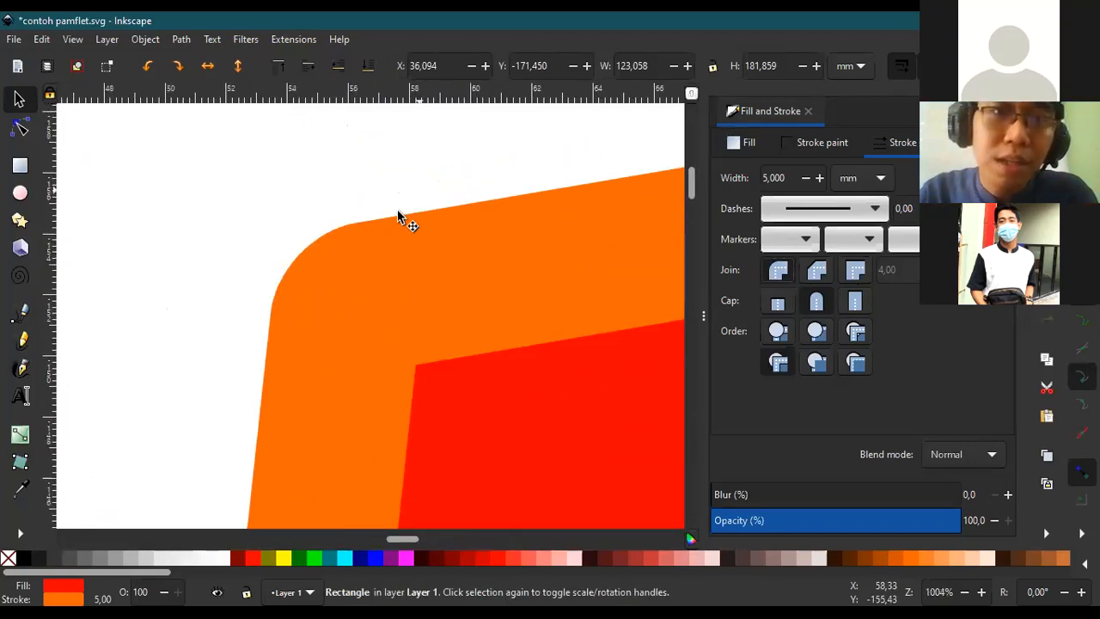
pyautogui.click(849, 270)
pyautogui.scroll(6, 285, 228)
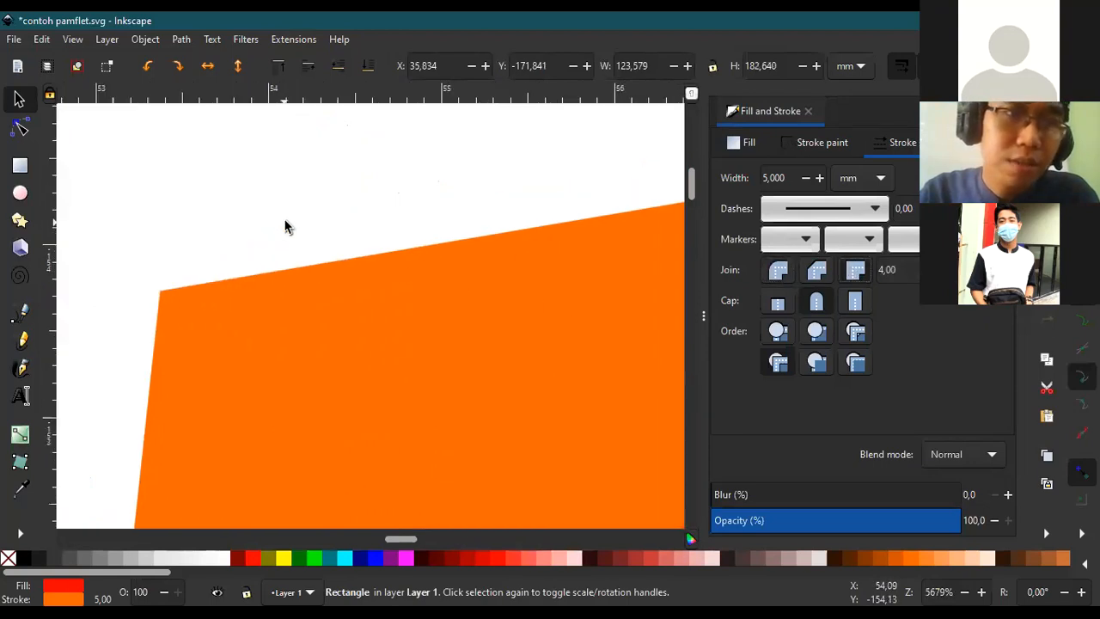
pyautogui.scroll(-2, 286, 228)
pyautogui.click(778, 271)
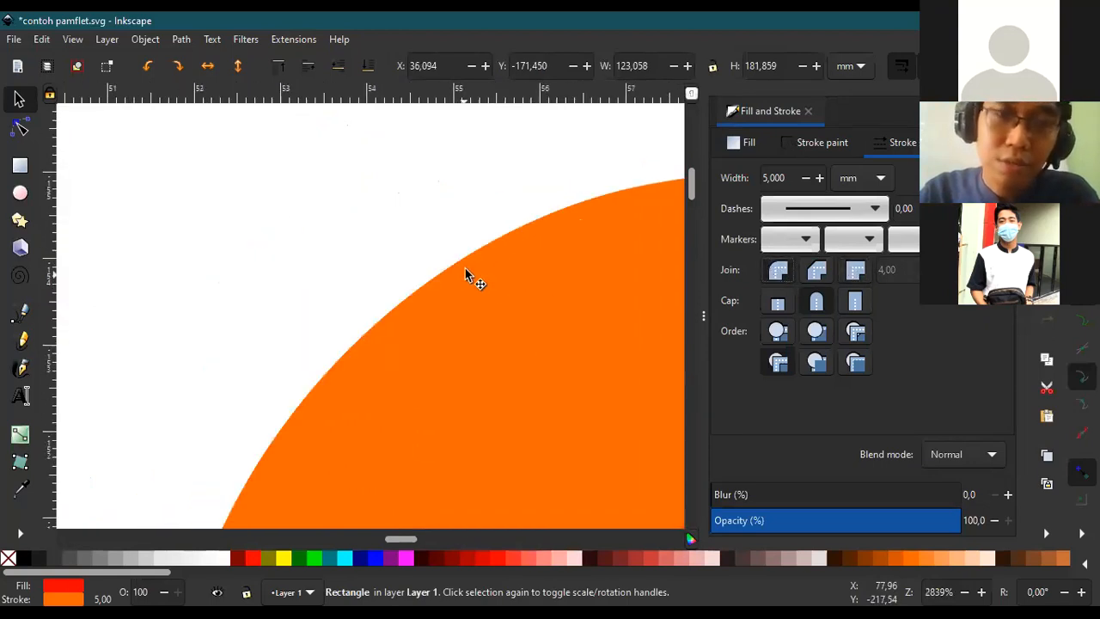
pyautogui.scroll(-15, 466, 278)
pyautogui.scroll(6, 515, 258)
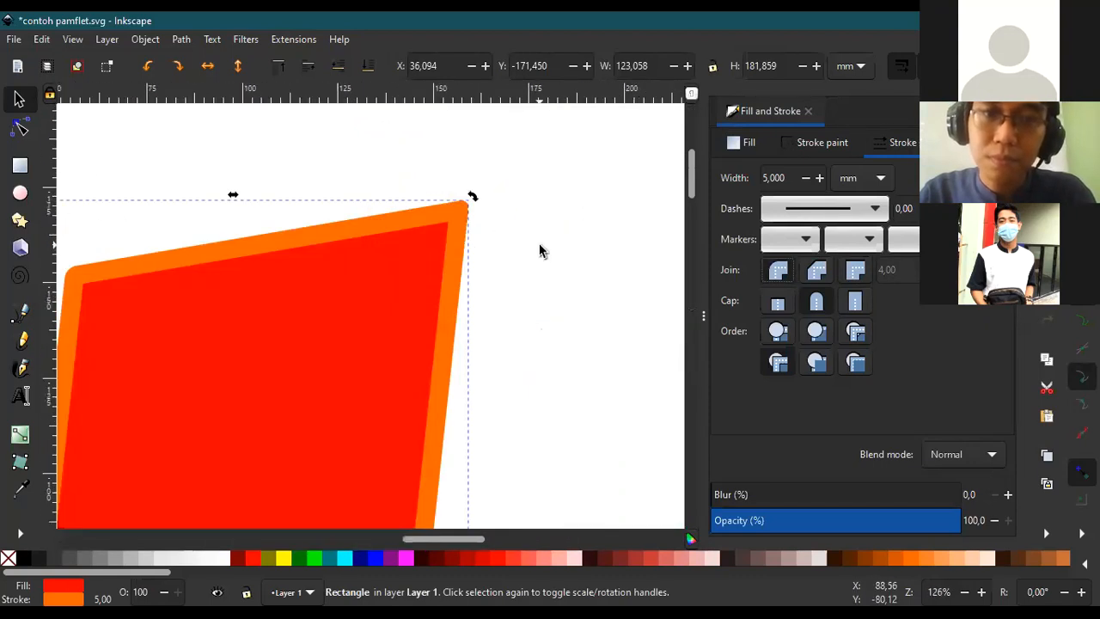
pyautogui.scroll(-5, 469, 249)
# Move the red parallelogram above the pink shape, to about X 99.3 mm, Y -237.1 mm.
pyautogui.moveTo(398, 336); pyautogui.dragTo(410, 269)
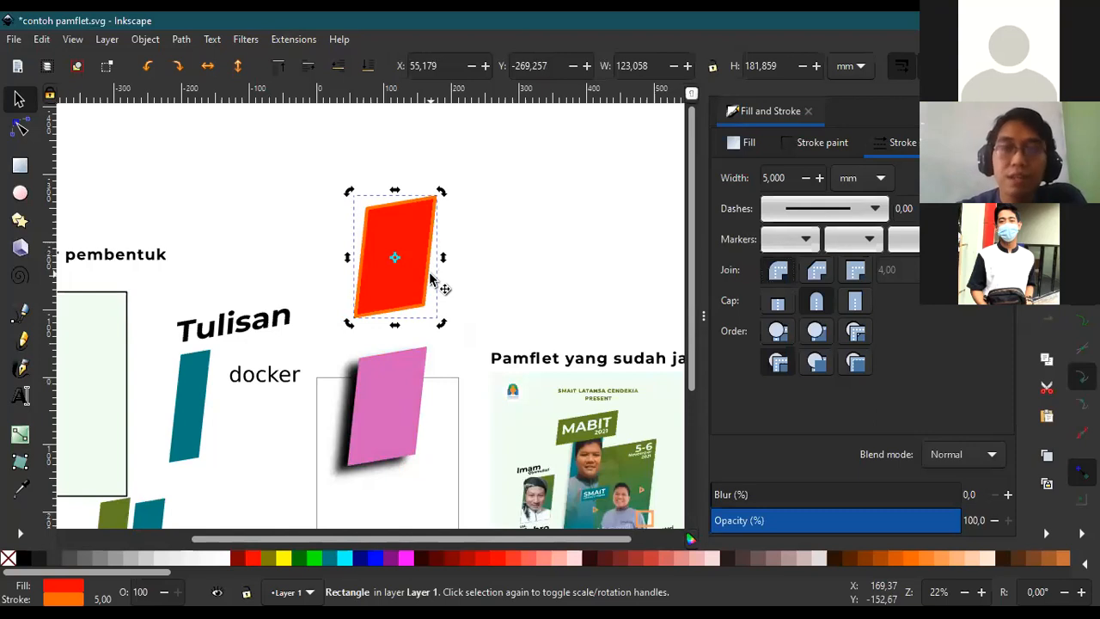
pyautogui.moveTo(396, 303); pyautogui.dragTo(425, 327)
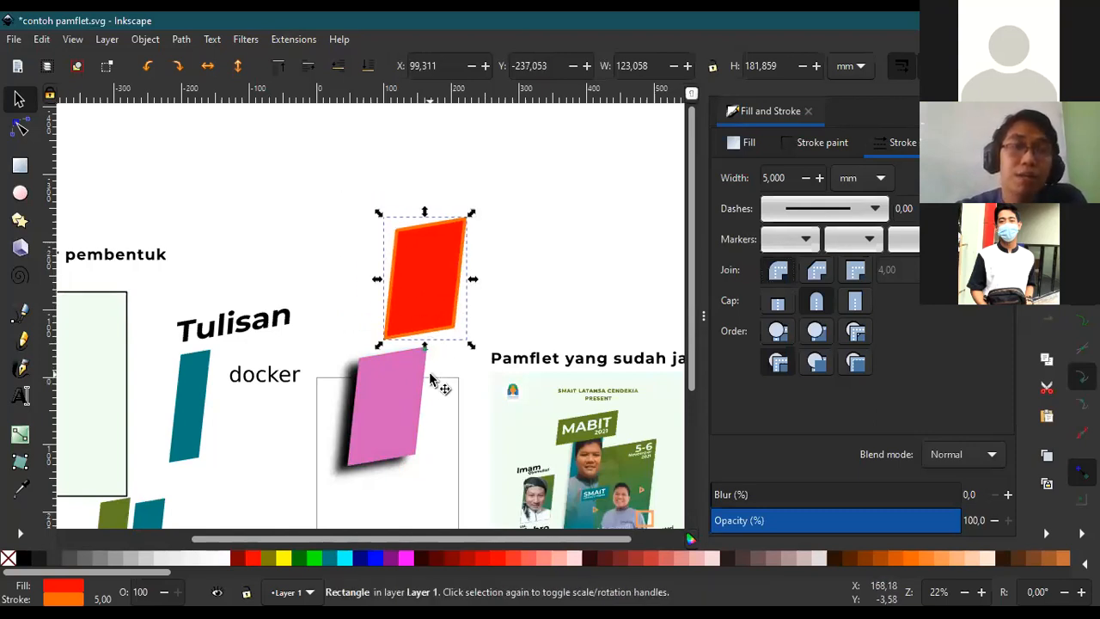
# Select the pink parallelogram and compare it and its blurred shadow with the finished MABIT pamphlet.
pyautogui.scroll(-1, 430, 379)
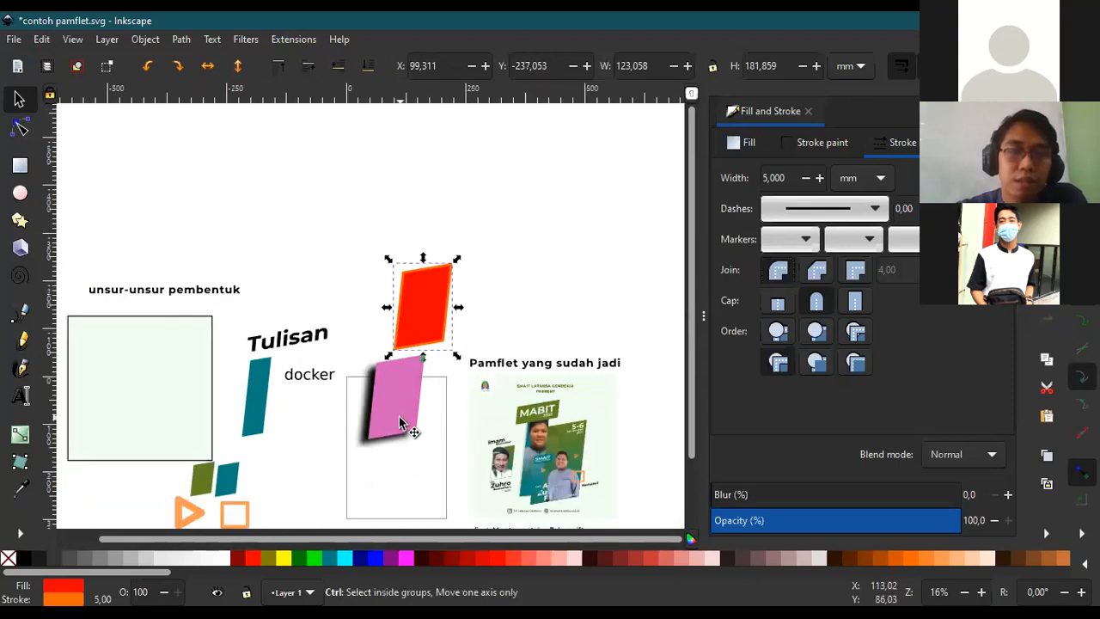
pyautogui.scroll(3, 399, 416)
pyautogui.click(410, 395)
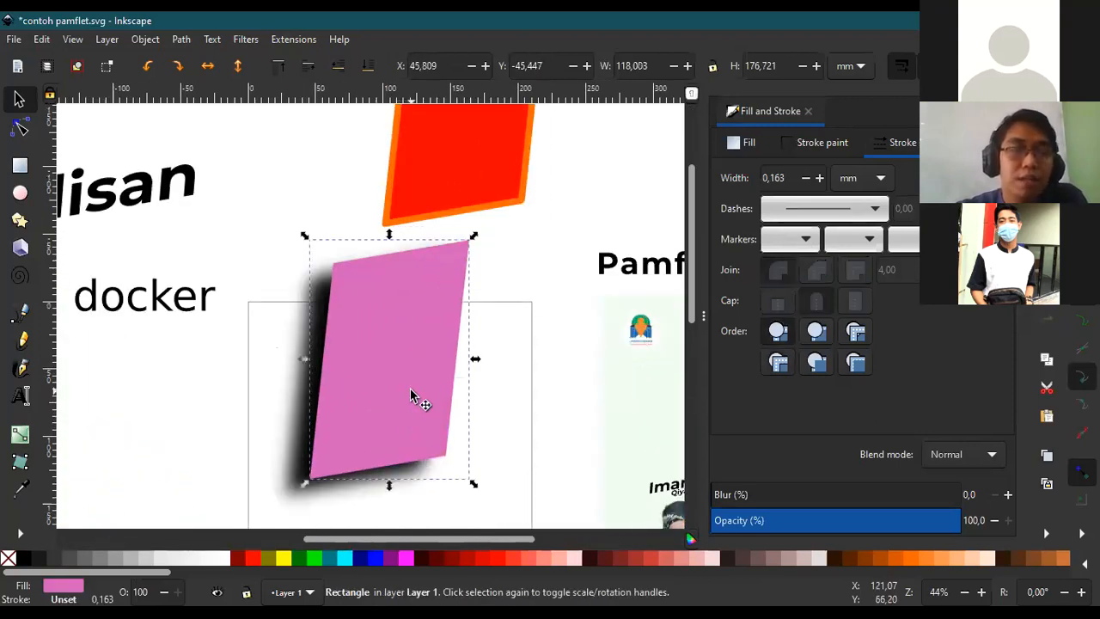
pyautogui.scroll(-5, 412, 383)
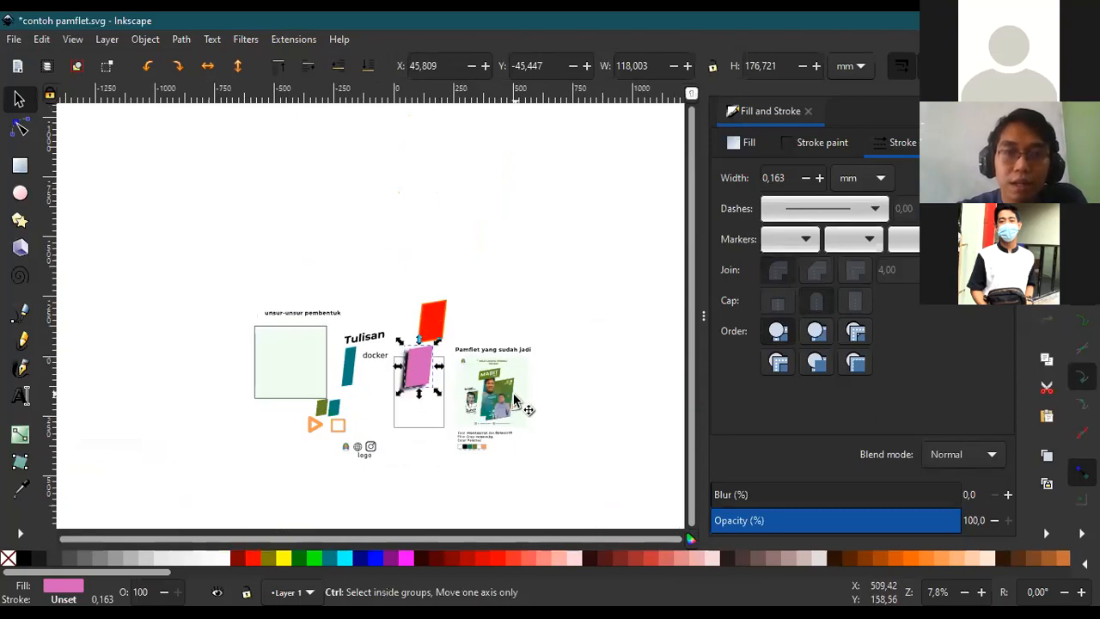
pyautogui.scroll(4, 515, 400)
pyautogui.scroll(2, 514, 398)
pyautogui.scroll(-8, 472, 377)
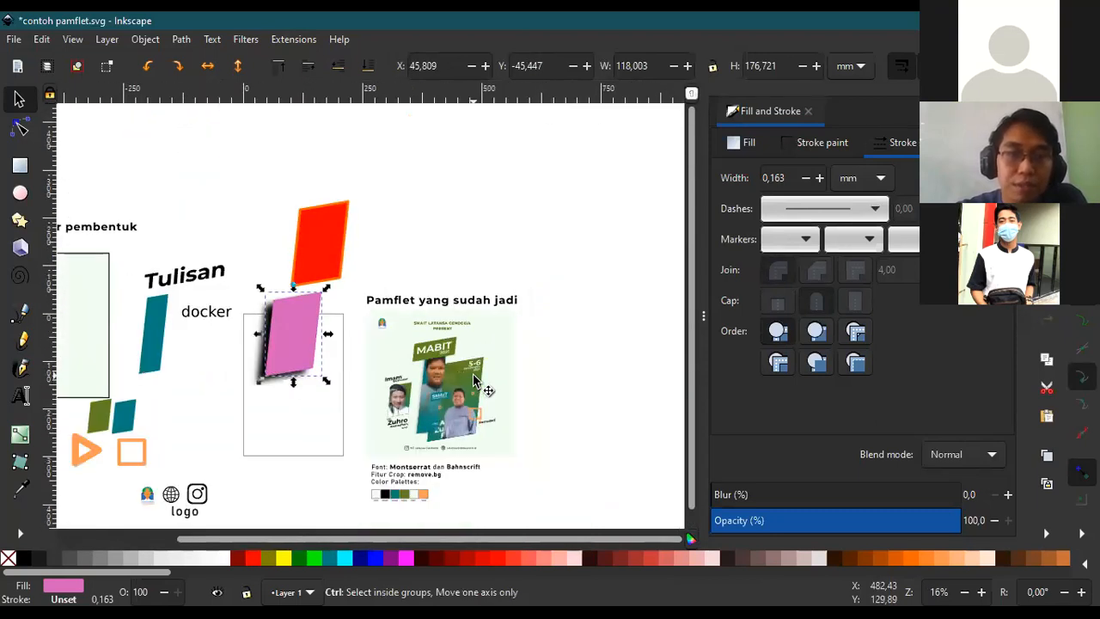
pyautogui.scroll(6, 323, 376)
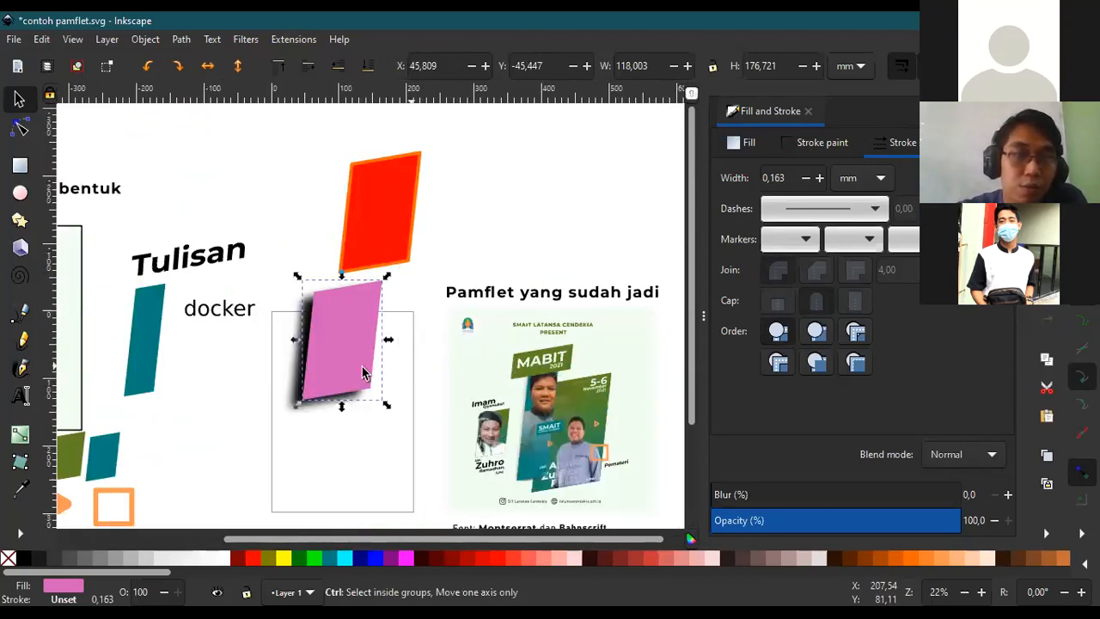
pyautogui.scroll(-1, 336, 374)
pyautogui.scroll(1, 494, 471)
pyautogui.scroll(-2, 494, 471)
pyautogui.scroll(1, 381, 382)
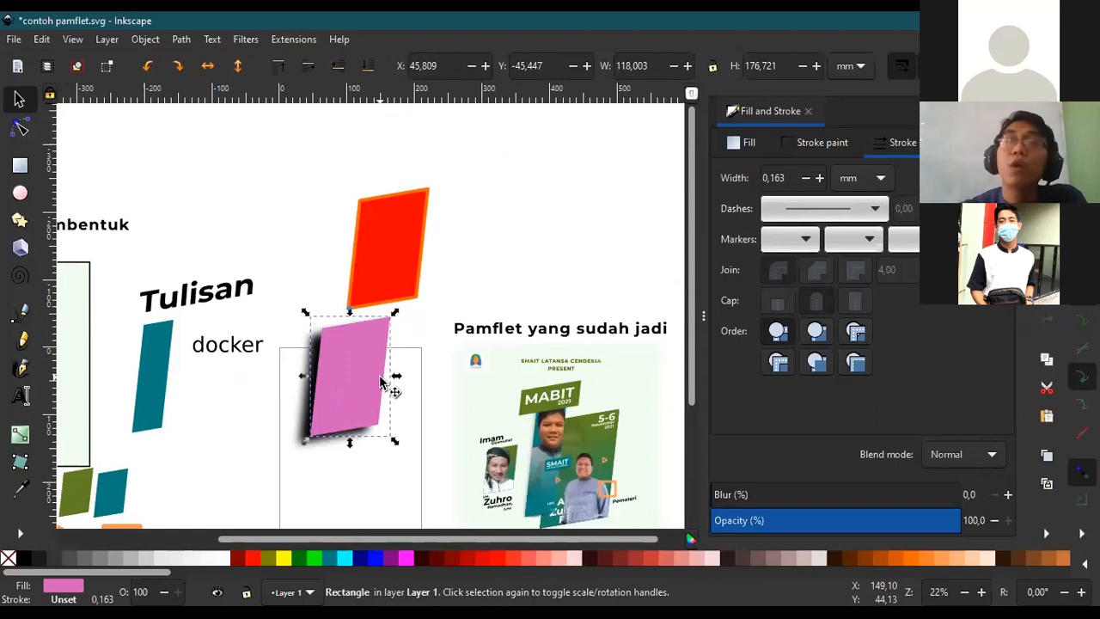
# Undo the practice colour, stroke, blur and move edits, back to the teal parallelogram with its sharp black shadow.
pyautogui.hotkey('ctrl', 'z')
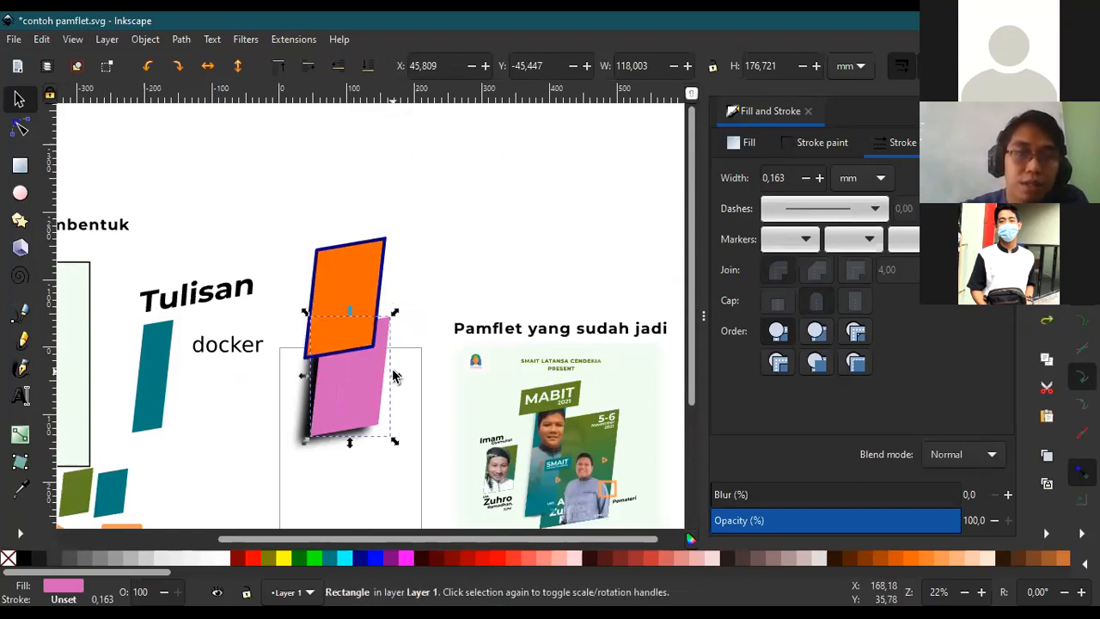
pyautogui.hotkey('ctrl', 'z')
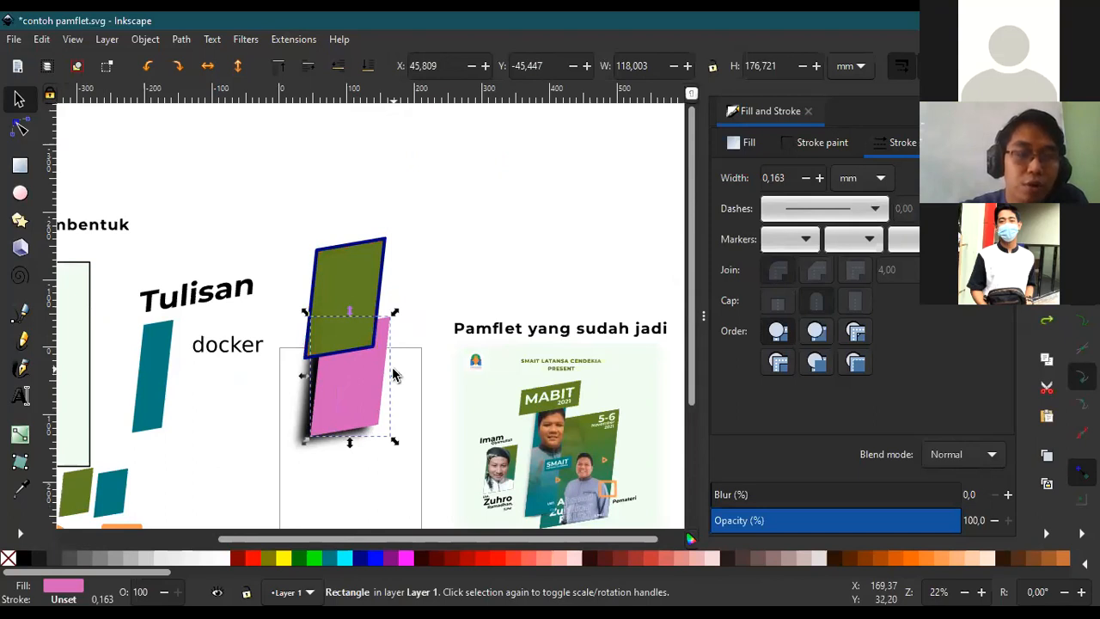
pyautogui.hotkey('ctrl', 'z')
pyautogui.hotkey('ctrl', 'z')
pyautogui.hotkey('ctrl', 'z')
pyautogui.hotkey('ctrl', 'z')
pyautogui.hotkey('ctrl', 'z')
pyautogui.hotkey('ctrl', 'z')
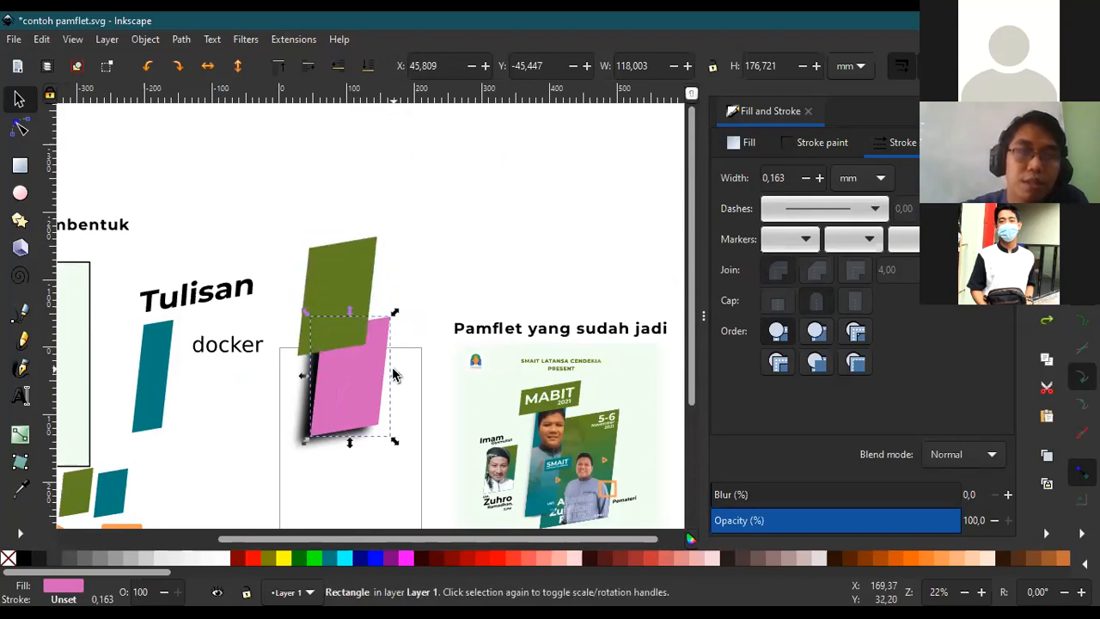
pyautogui.hotkey('ctrl', 'z')
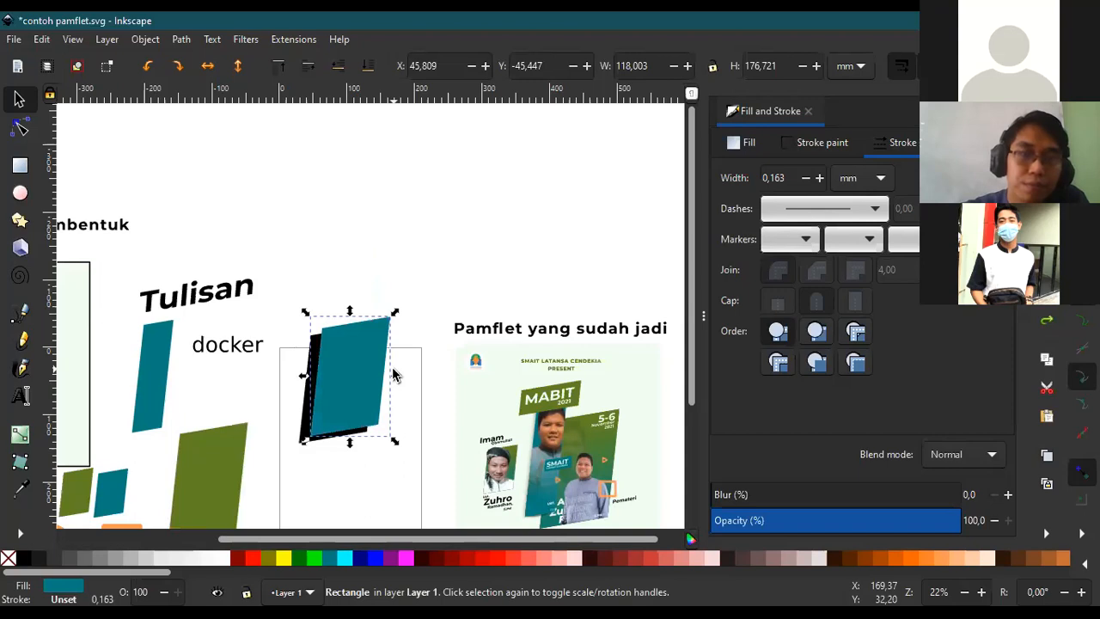
pyautogui.hotkey('ctrl', 'z')
pyautogui.hotkey('ctrl', 'z')
pyautogui.scroll(-5, 349, 336)
pyautogui.scroll(2, 349, 336)
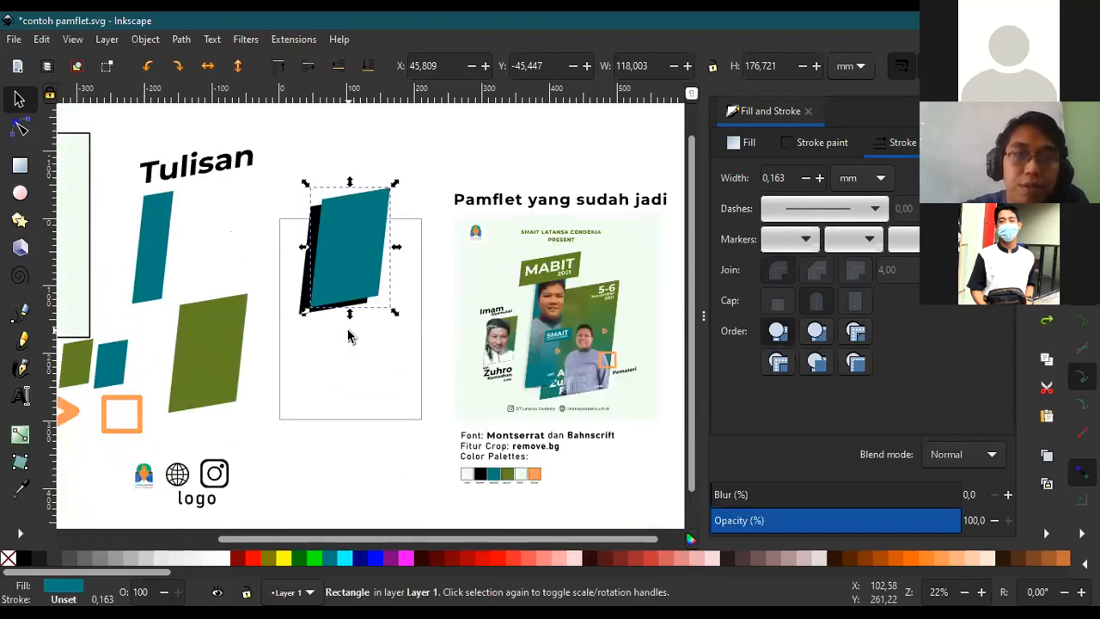
# Move the black parallelogram above "Tulisan", the teal one to about X 57.7, Y -100.3 mm, and the olive one directly below it at about X 40.4, Y 59.3 mm.
pyautogui.scroll(2, 349, 336)
pyautogui.moveTo(359, 334); pyautogui.dragTo(379, 204)
pyautogui.click(357, 327)
pyautogui.moveTo(357, 327); pyautogui.dragTo(246, 160)
pyautogui.click(346, 183)
pyautogui.moveTo(345, 182); pyautogui.dragTo(337, 272)
pyautogui.click(193, 392)
pyautogui.moveTo(193, 392); pyautogui.dragTo(376, 348)
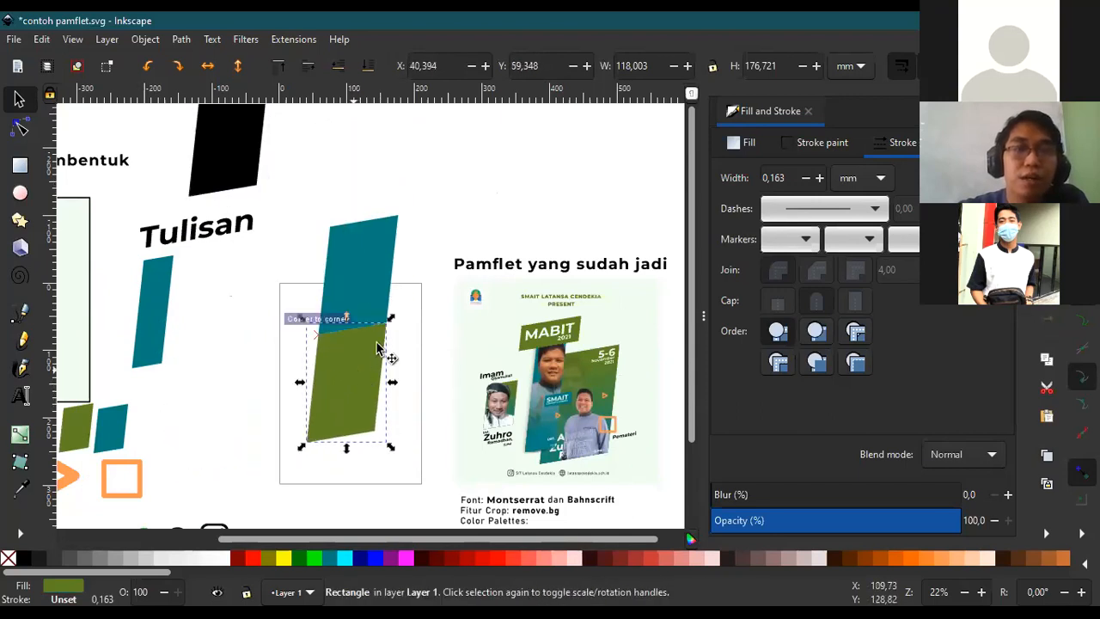
# Compare the teal and olive parallelograms by selecting each in turn and checking how their edges meet.
pyautogui.keyDown('ctrl'); pyautogui.scroll(1, 378, 321); pyautogui.keyUp('ctrl')
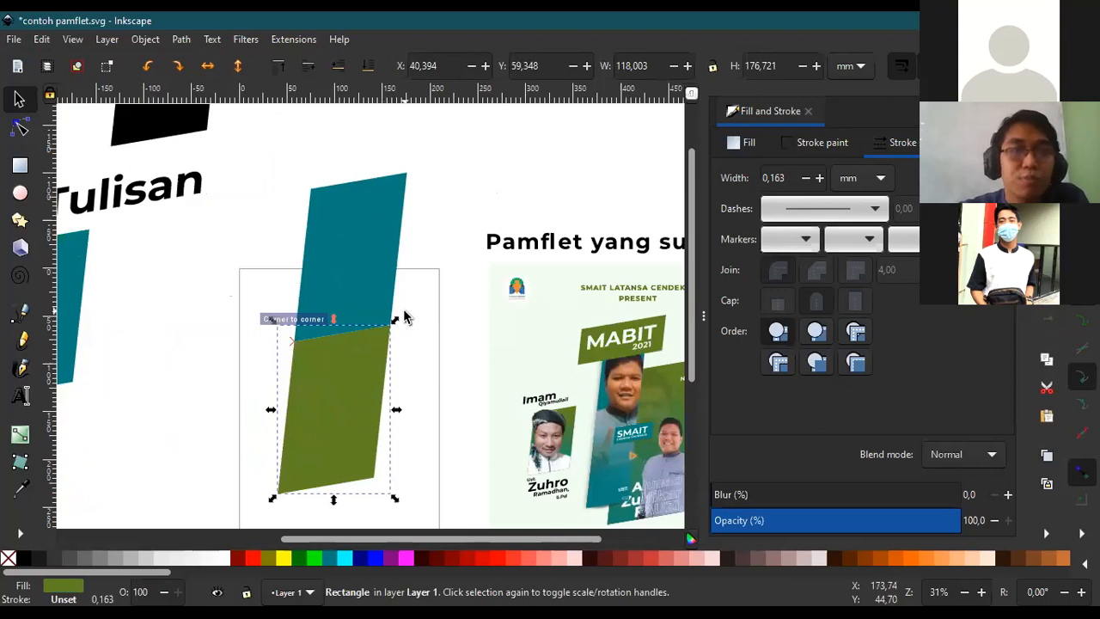
pyautogui.click(364, 287)
pyautogui.click(343, 417)
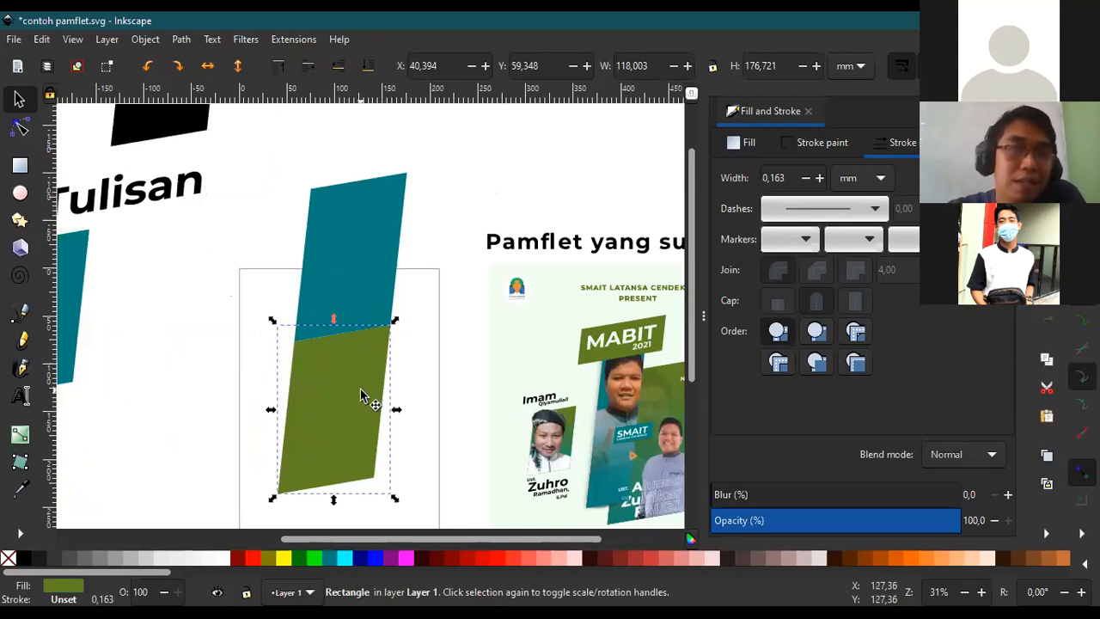
pyautogui.click(357, 287)
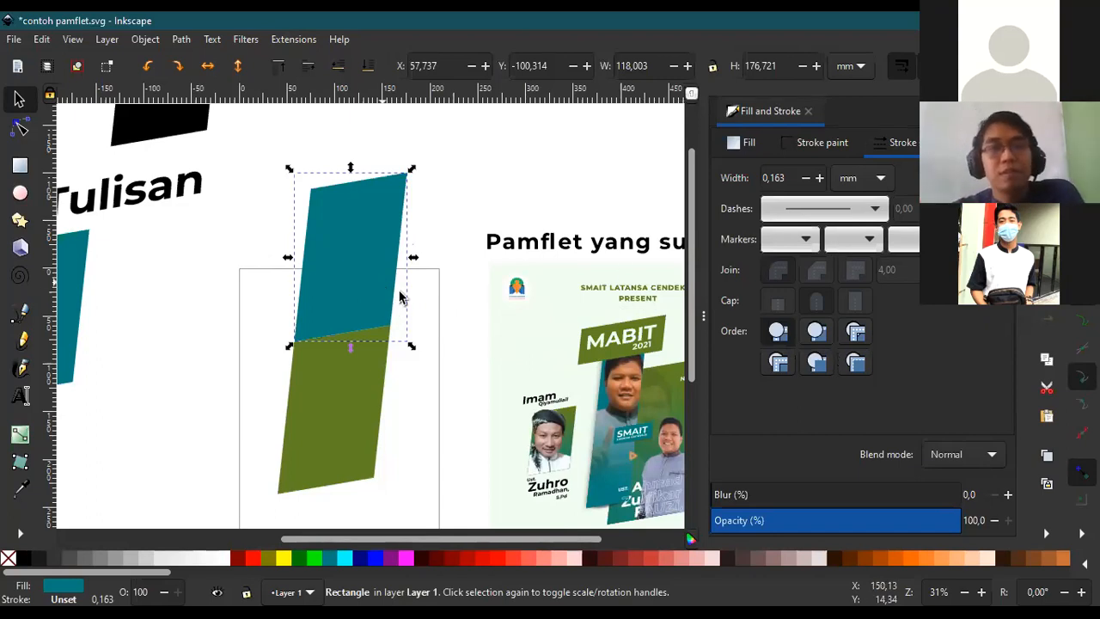
# Draw a rectangle about 190.8 by 75.7 mm across the lower edge of the page.
pyautogui.scroll(-2, 378, 311)
pyautogui.keyDown('ctrl'); pyautogui.scroll(-2, 370, 311); pyautogui.keyUp('ctrl')
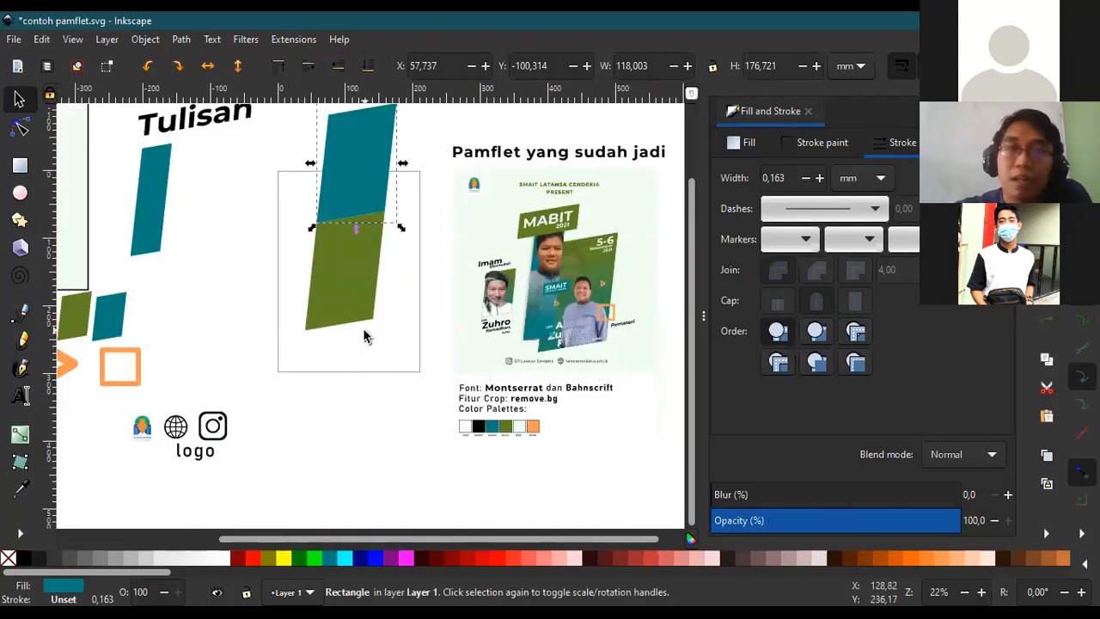
pyautogui.click(20, 165)
pyautogui.scroll(-2, 375, 359)
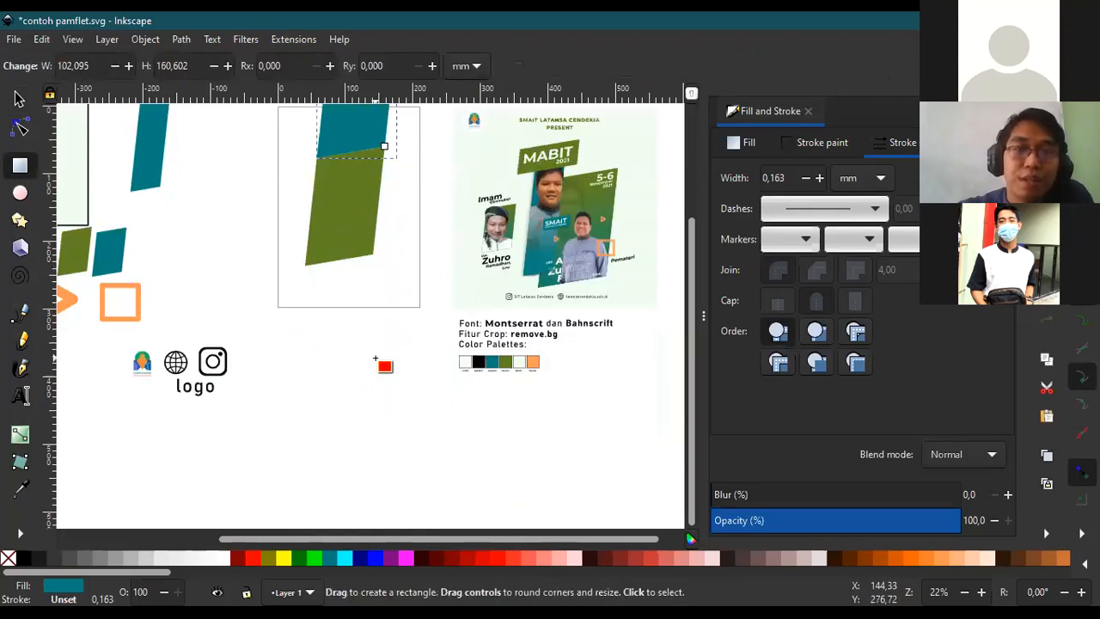
pyautogui.scroll(-3, 368, 287)
pyautogui.keyDown('ctrl'); pyautogui.scroll(2, 333, 241); pyautogui.keyUp('ctrl')
pyautogui.moveTo(199, 231)
pyautogui.mouseDown()
pyautogui.moveTo(437, 338)
pyautogui.moveTo(462, 338)
pyautogui.mouseUp()
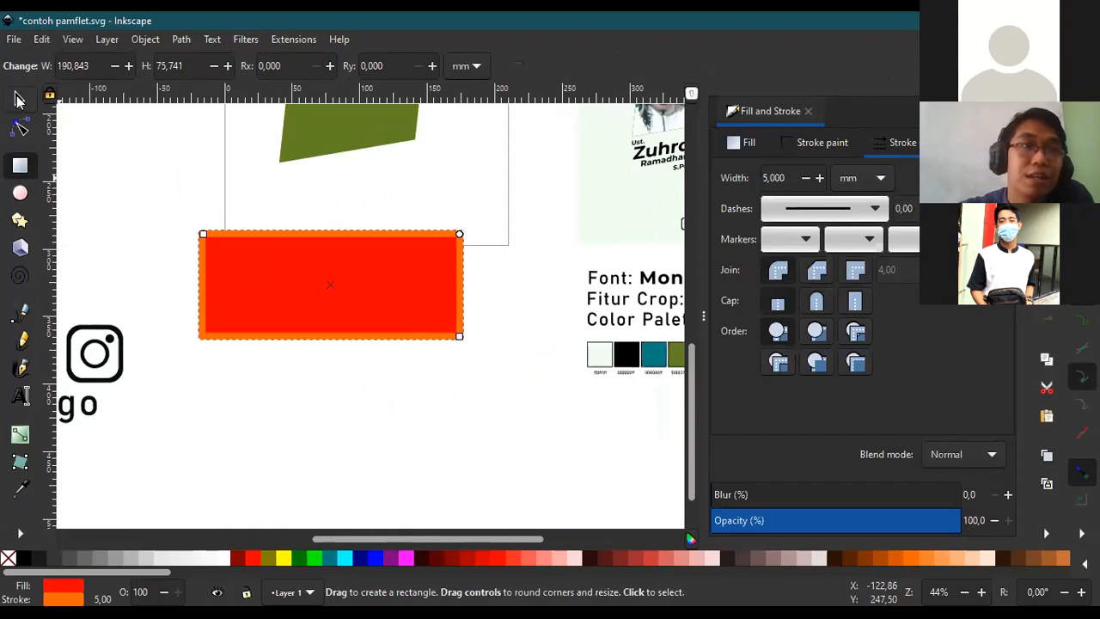
# Remove the stroke from the red rectangle.
pyautogui.click(19, 101)
pyautogui.rightClick(8, 558)
pyautogui.click(52, 485)
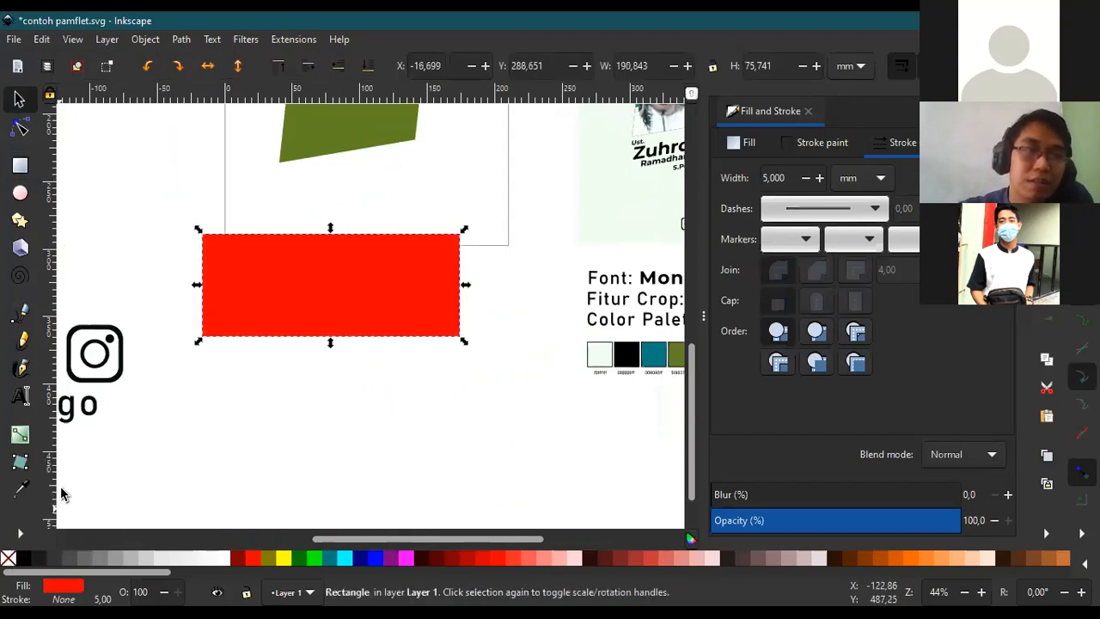
# Resize the red rectangle to about 132.6 by 50.8 mm and move it to about X 17, Y 286.1 mm.
pyautogui.keyDown('ctrl'); pyautogui.scroll(1, 320, 248); pyautogui.keyUp('ctrl')
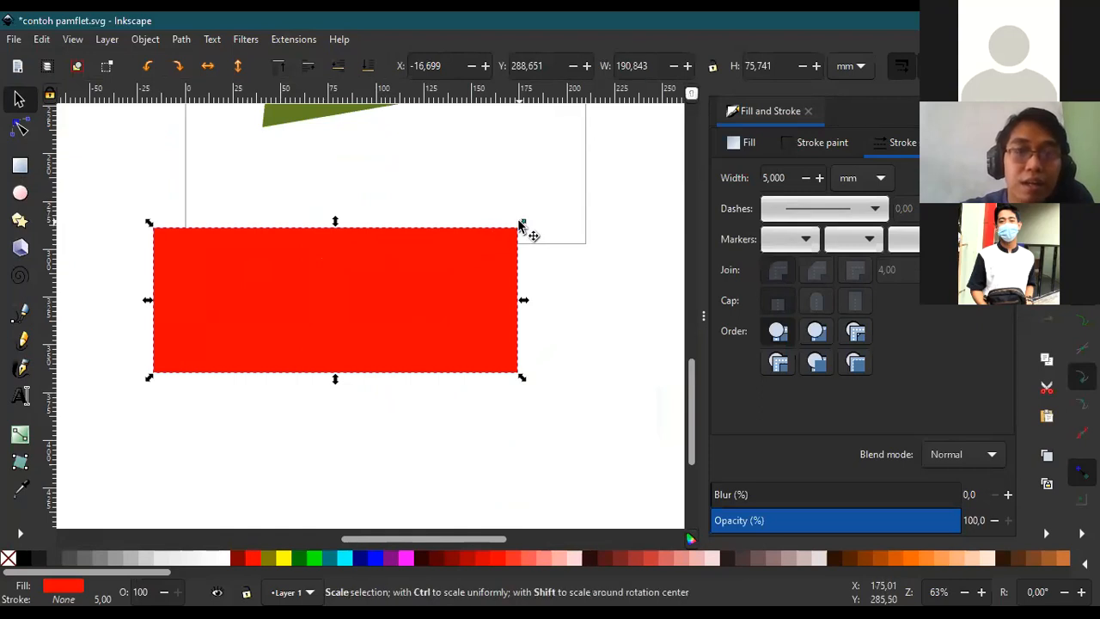
pyautogui.keyDown('ctrl'); pyautogui.scroll(4, 531, 245); pyautogui.keyUp('ctrl')
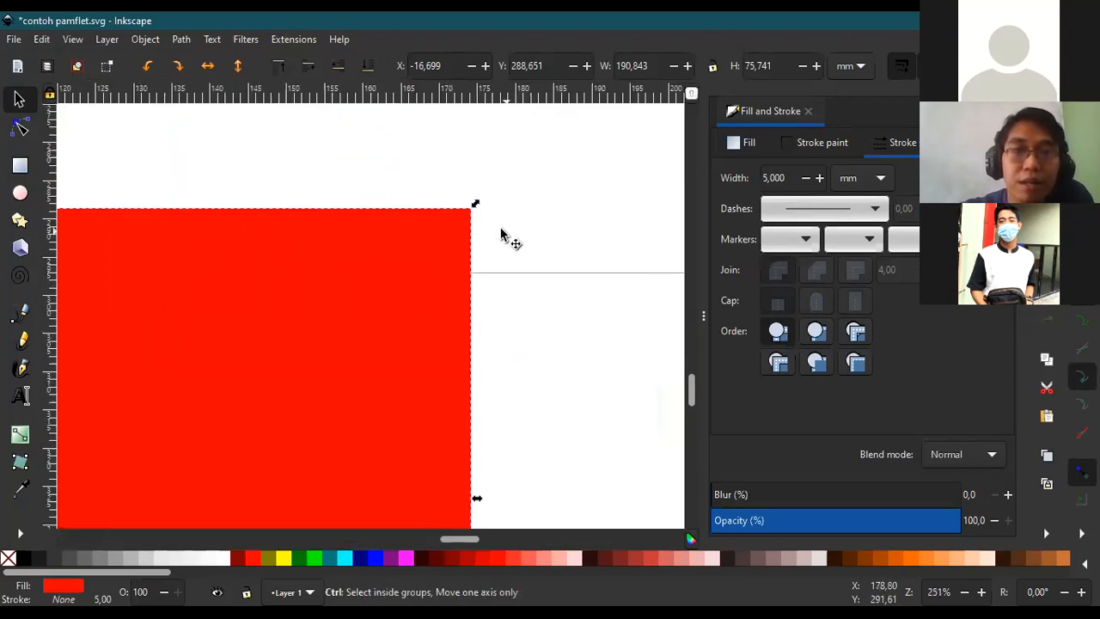
pyautogui.keyDown('ctrl'); pyautogui.scroll(-4, 501, 234); pyautogui.keyUp('ctrl')
pyautogui.moveTo(309, 224); pyautogui.dragTo(309, 270)
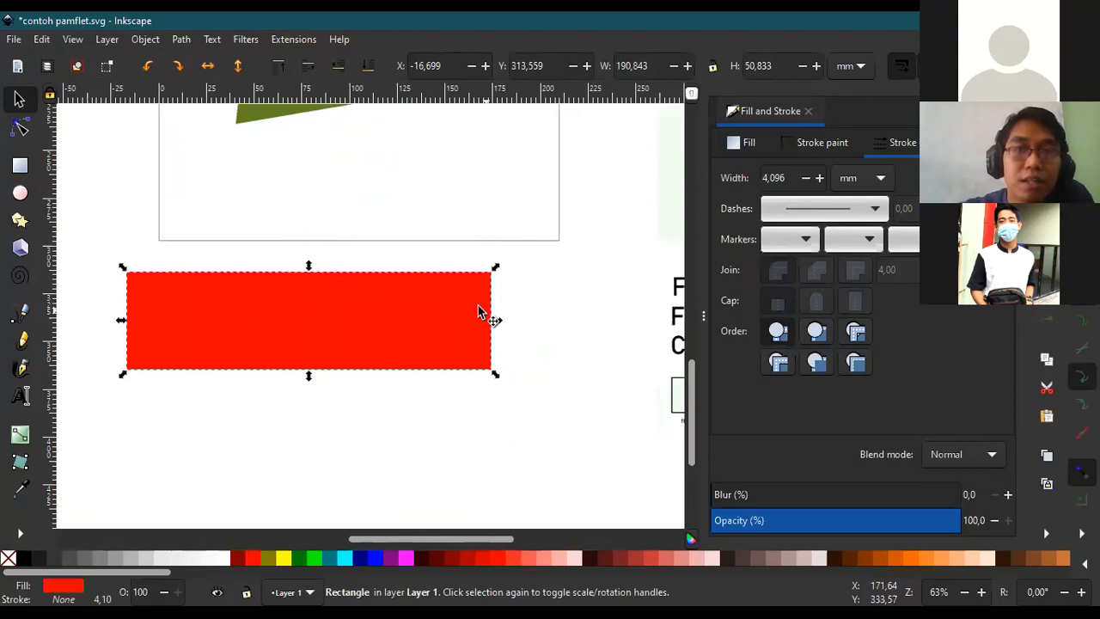
pyautogui.moveTo(496, 320); pyautogui.dragTo(384, 320)
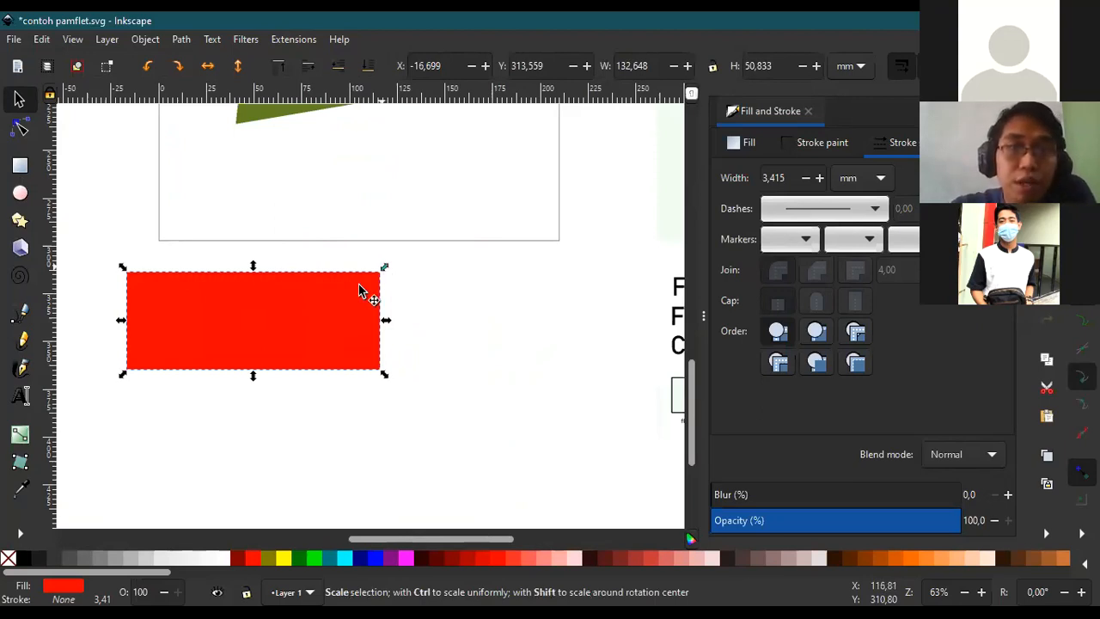
pyautogui.moveTo(361, 292); pyautogui.dragTo(446, 220)
pyautogui.scroll(3, 446, 220)
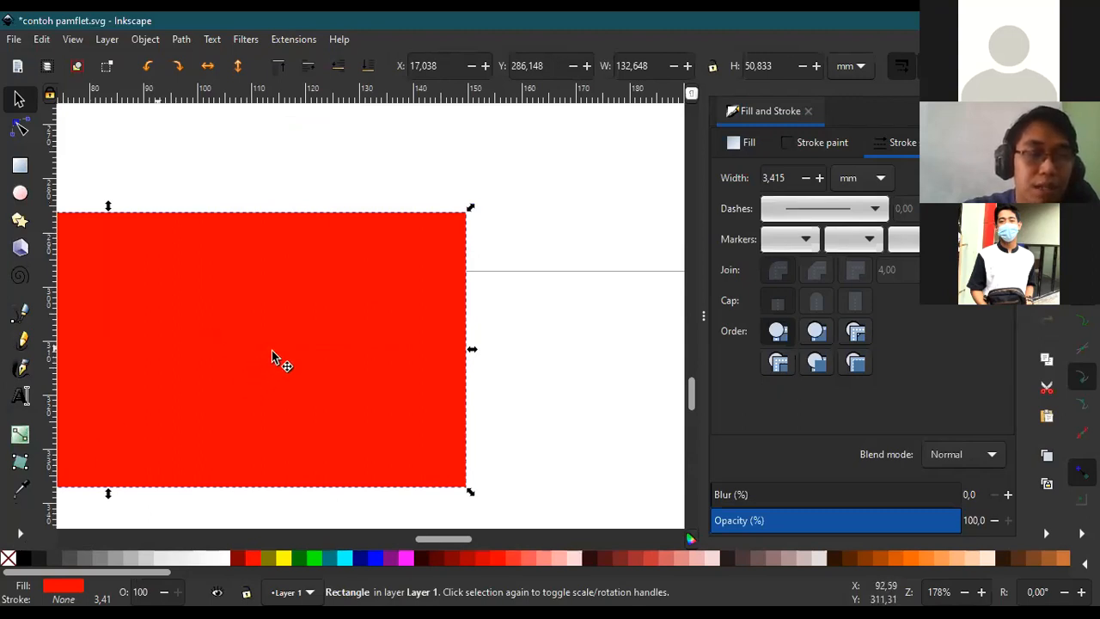
# Add the text "ctrl" in 30 pt sans-serif above the red rectangle.
pyautogui.scroll(-1, 271, 349)
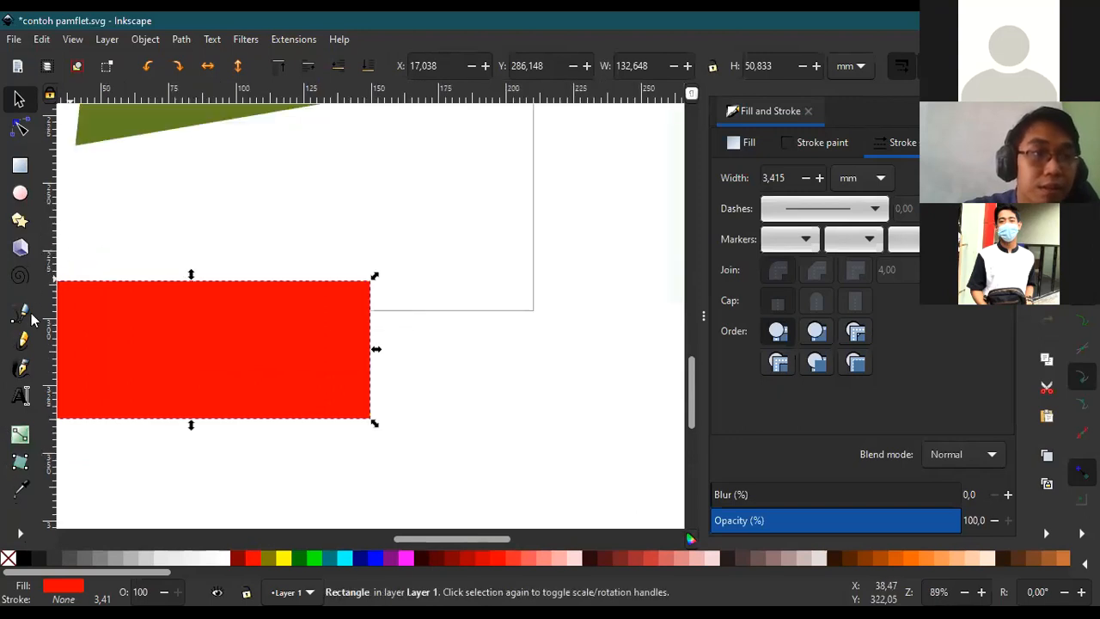
pyautogui.click(21, 395)
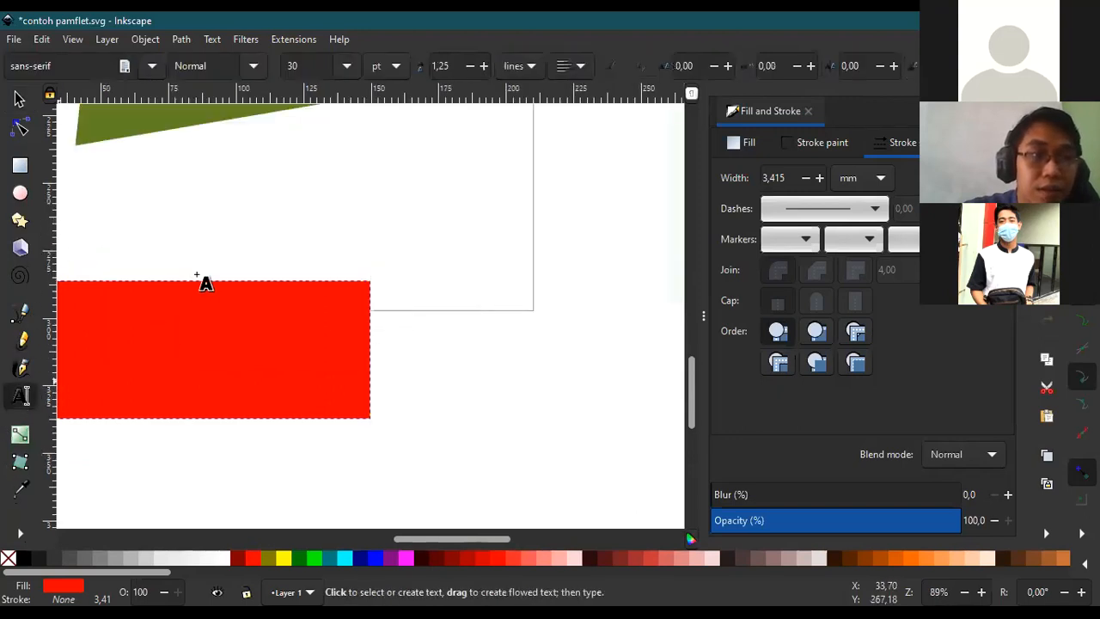
pyautogui.click(216, 220)
pyautogui.write('ctrl')
pyautogui.click(17, 103)
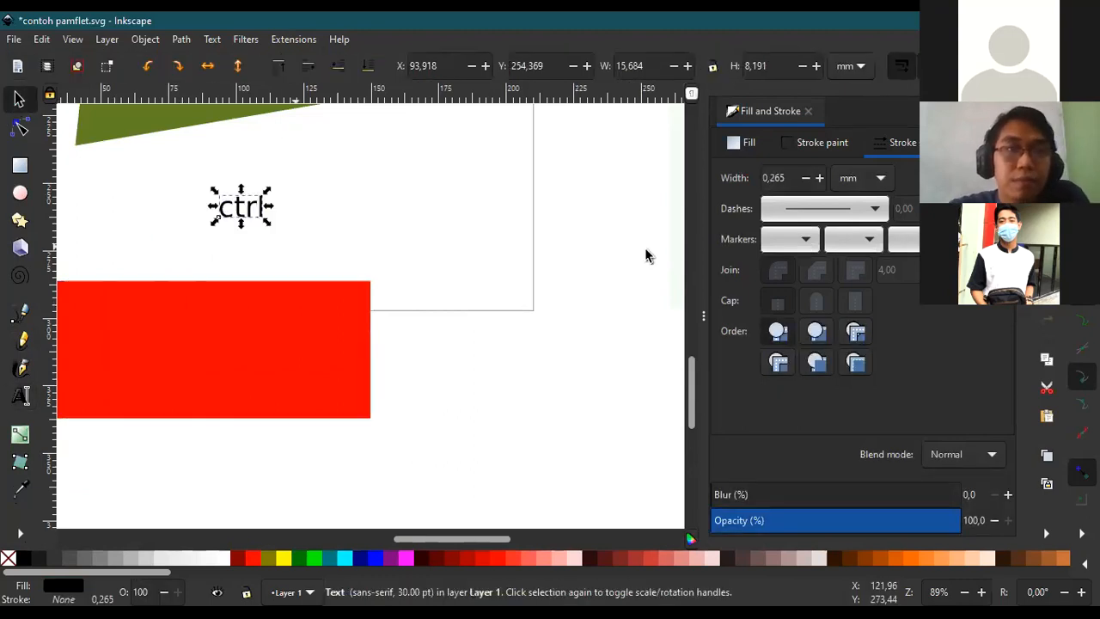
# Scale the red rectangle with its proportions locked, ending at about 132.4 by 50.7 mm.
pyautogui.click(299, 339)
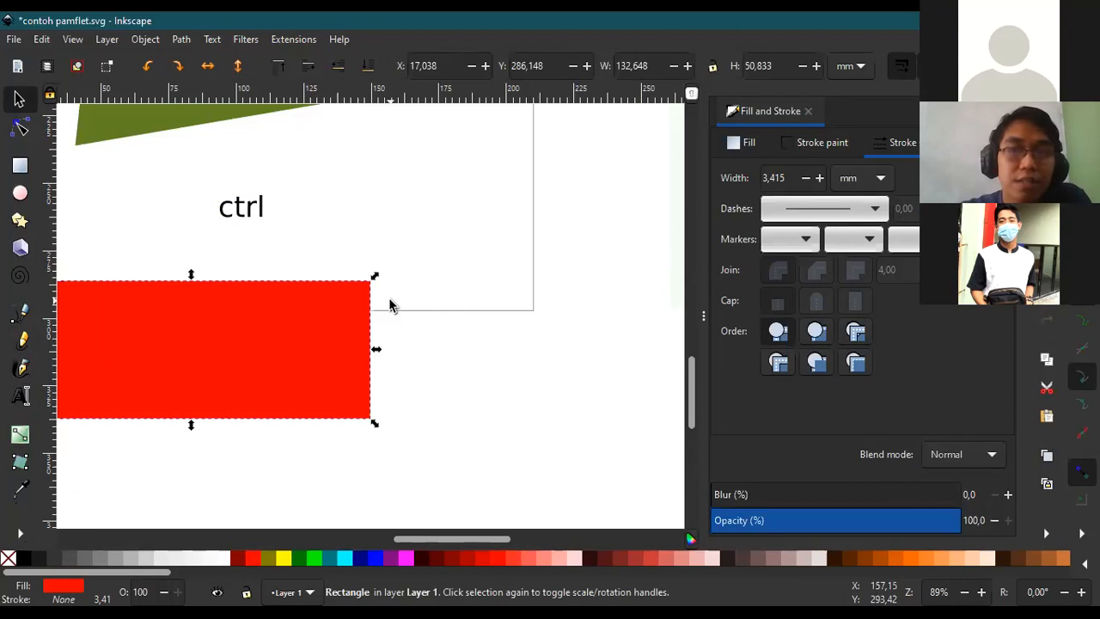
pyautogui.press('ctrl')
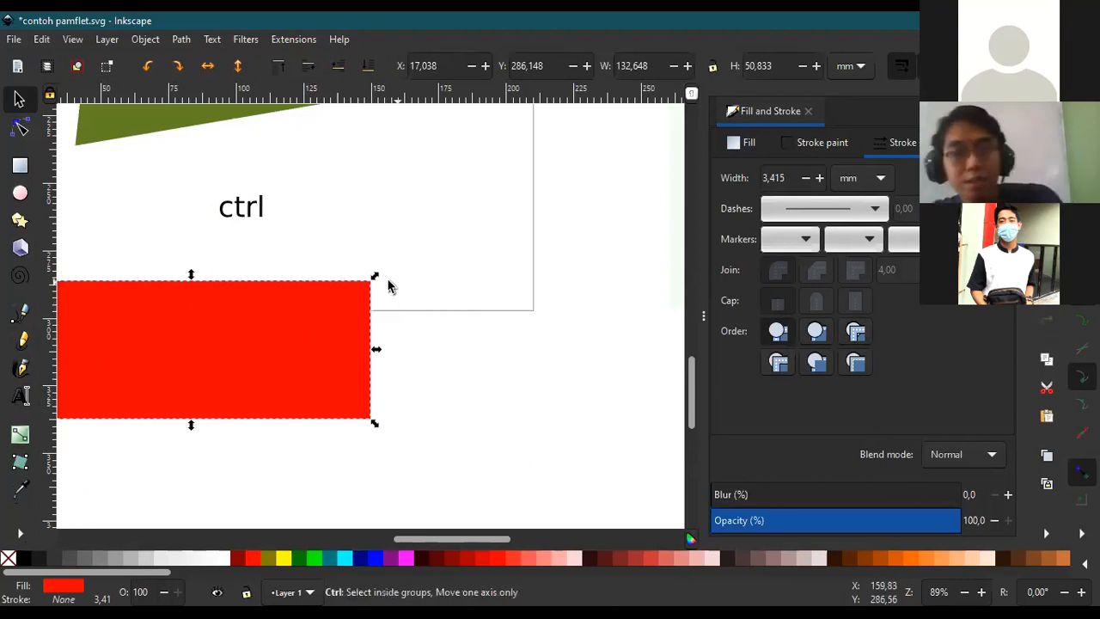
pyautogui.moveTo(387, 286)
pyautogui.mouseDown()
pyautogui.moveTo(472, 228)
pyautogui.moveTo(358, 287)
pyautogui.moveTo(386, 275)
pyautogui.mouseUp()
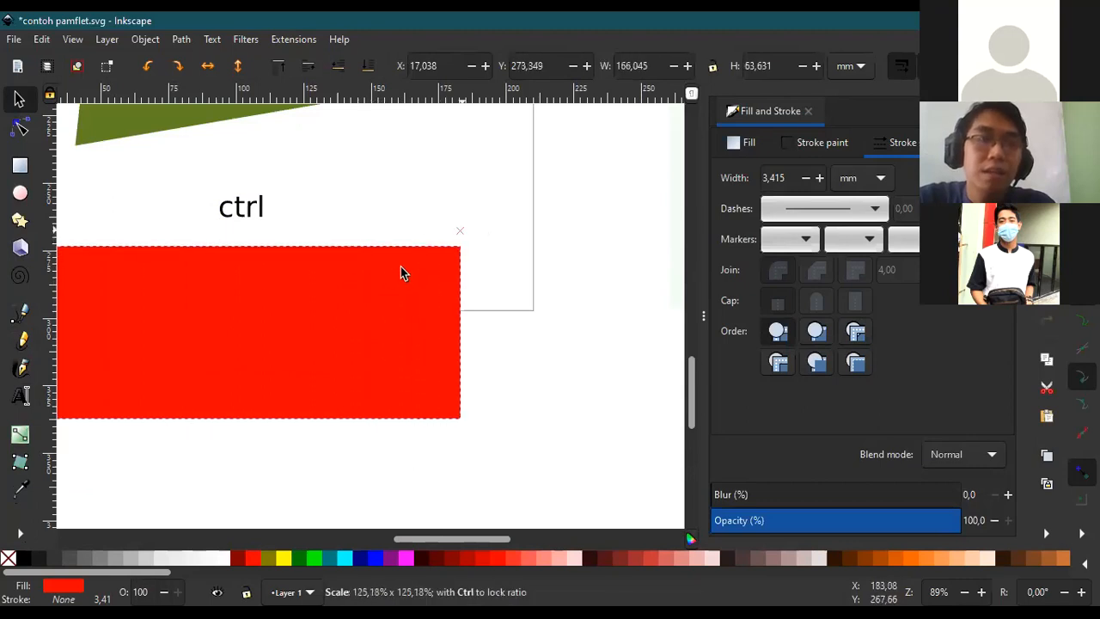
pyautogui.moveTo(400, 268); pyautogui.dragTo(399, 304)
pyautogui.scroll(-1, 406, 314)
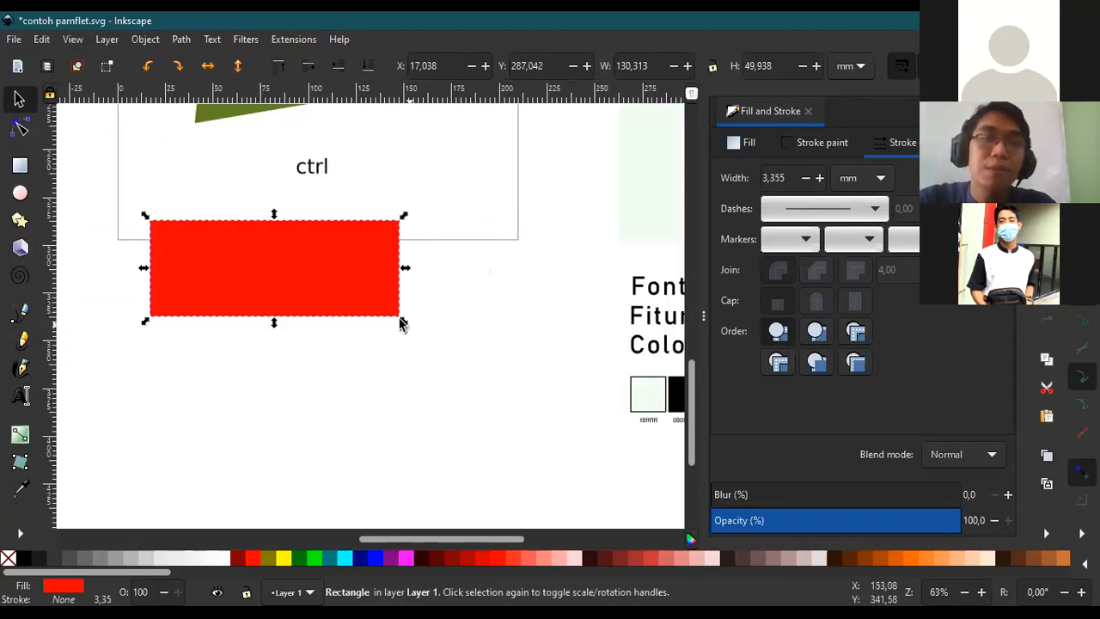
pyautogui.moveTo(431, 351)
pyautogui.mouseDown()
pyautogui.moveTo(491, 418)
pyautogui.moveTo(422, 355)
pyautogui.mouseUp()
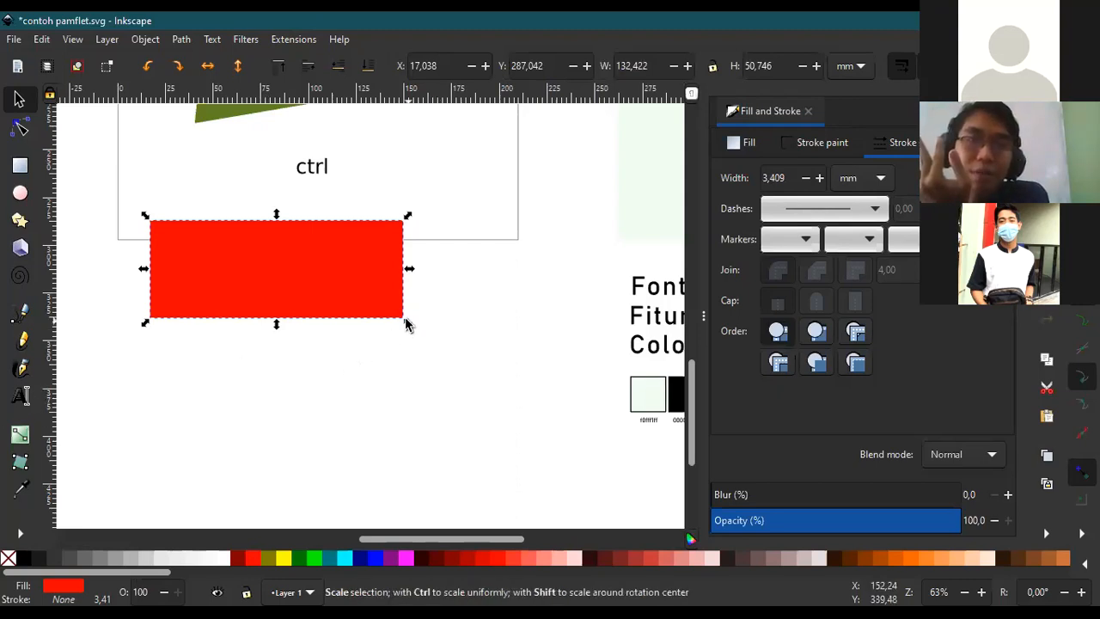
# Resize the red rectangle freely without locking its proportions, ending at about 172.9 by 88.7 mm.
pyautogui.moveTo(408, 323); pyautogui.dragTo(499, 374)
pyautogui.moveTo(364, 379); pyautogui.dragTo(459, 409)
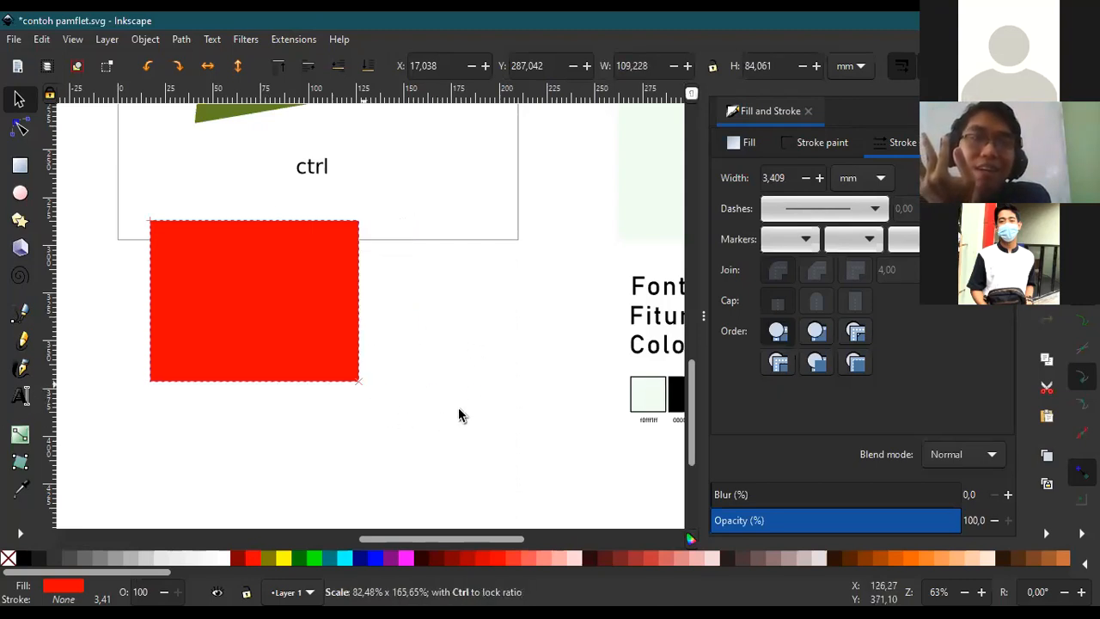
pyautogui.moveTo(443, 352); pyautogui.dragTo(362, 333)
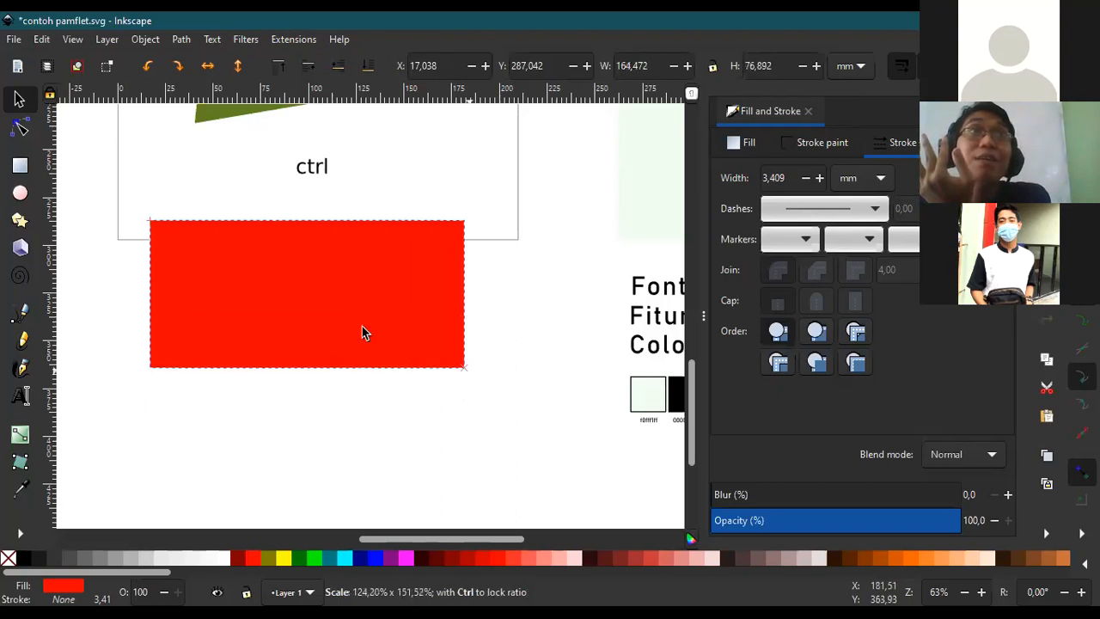
pyautogui.moveTo(439, 353); pyautogui.dragTo(482, 392)
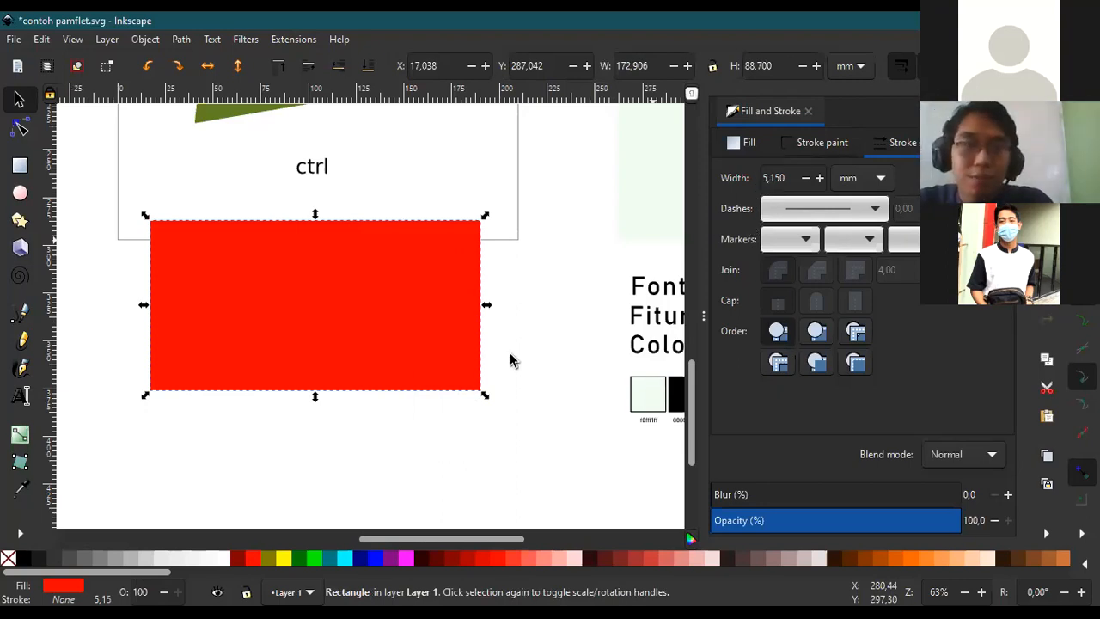
# Scale the red rectangle proportionally to about 162.8 by 83.5 mm, deselect it, and select it again.
pyautogui.moveTo(486, 396); pyautogui.dragTo(480, 419)
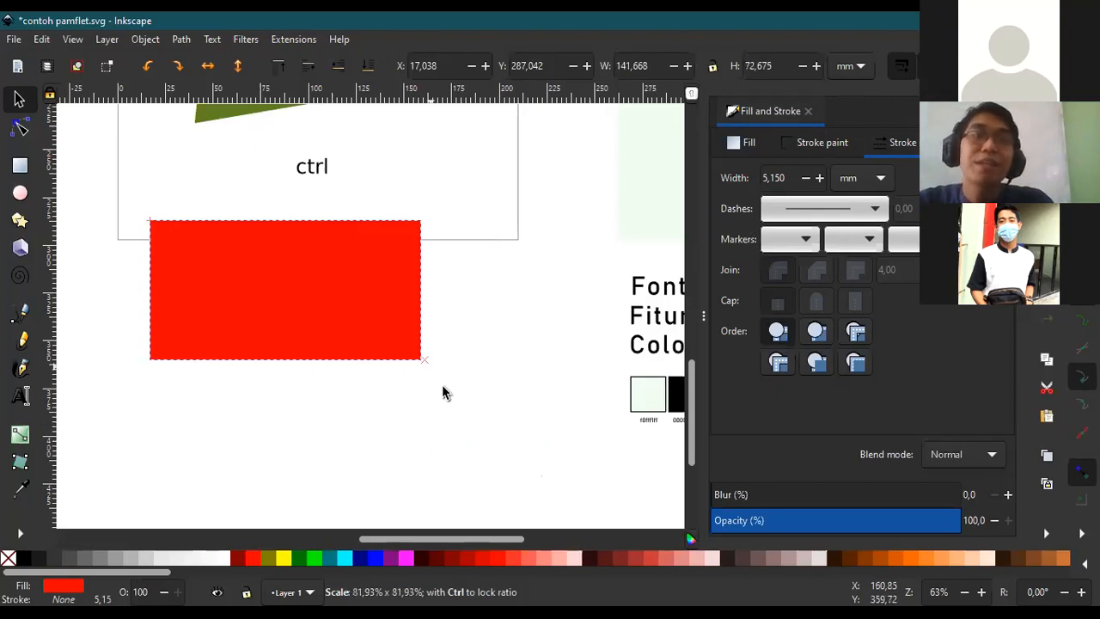
pyautogui.moveTo(442, 384); pyautogui.dragTo(477, 400)
pyautogui.click(374, 474)
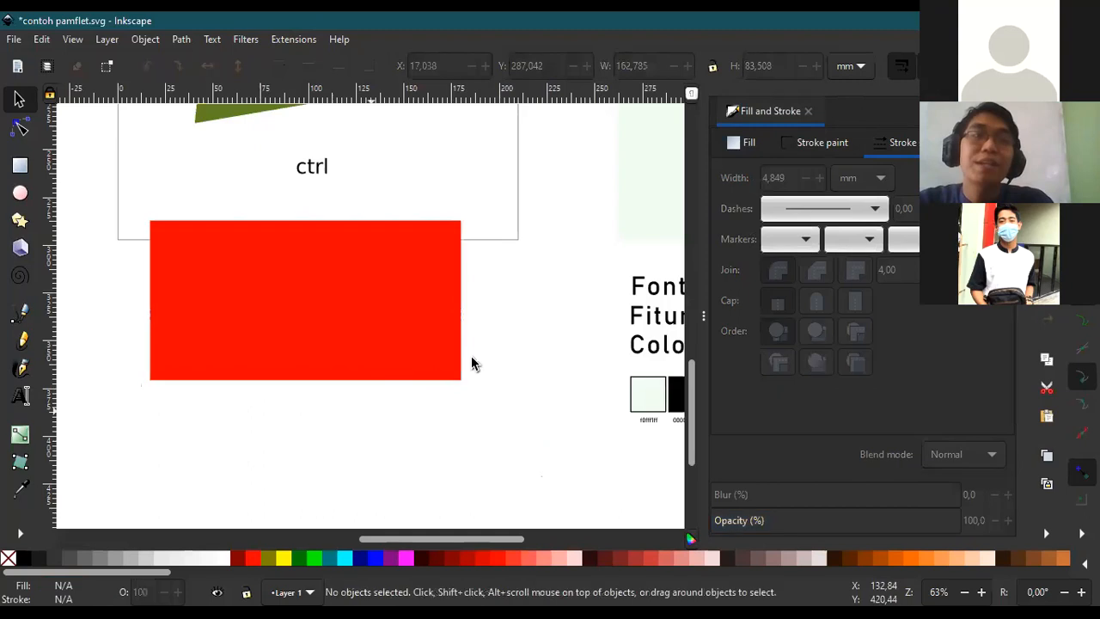
pyautogui.click(349, 371)
pyautogui.scroll(2, 349, 371)
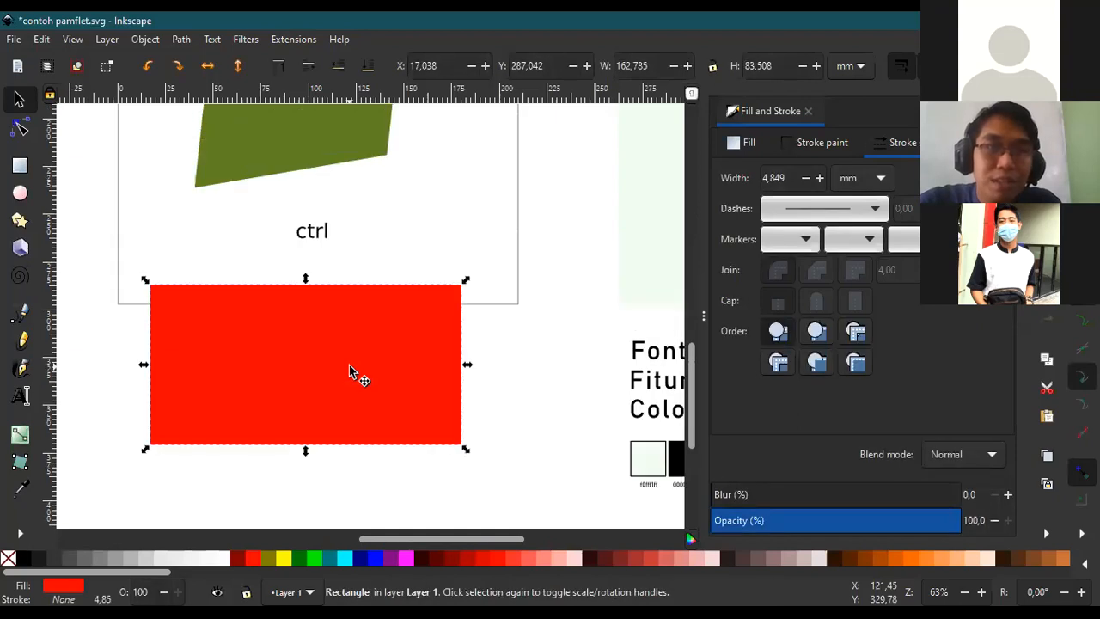
# Skew the red rectangle horizontally into a right-leaning parallelogram about 205 mm wide, and deselect it.
pyautogui.click(349, 366)
pyautogui.moveTo(468, 278); pyautogui.dragTo(334, 300)
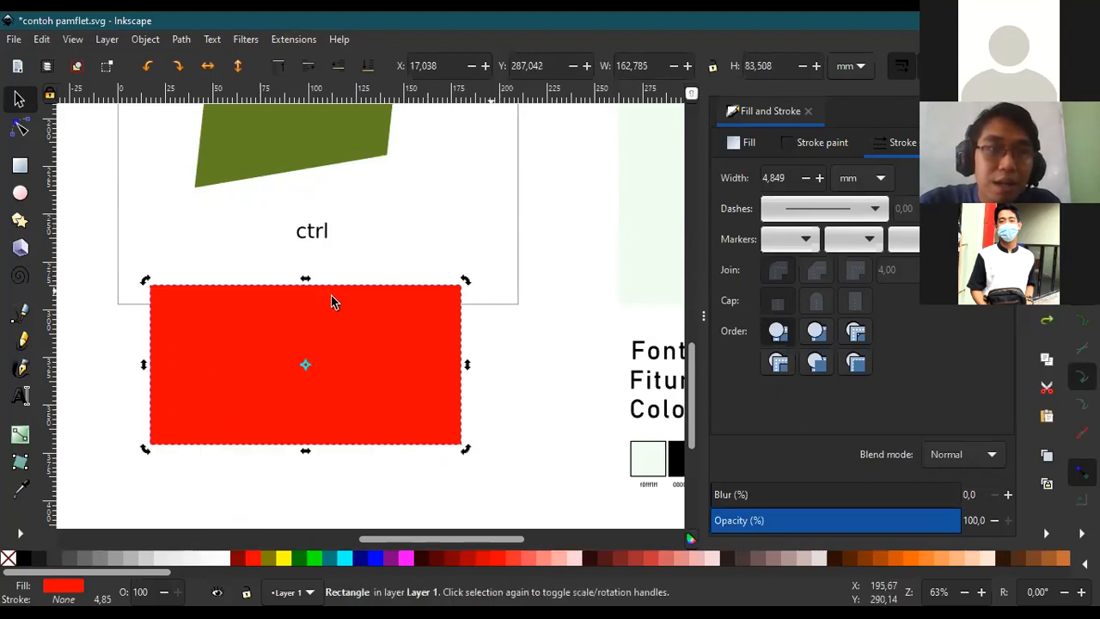
pyautogui.scroll(5, 332, 301)
pyautogui.scroll(-4, 334, 300)
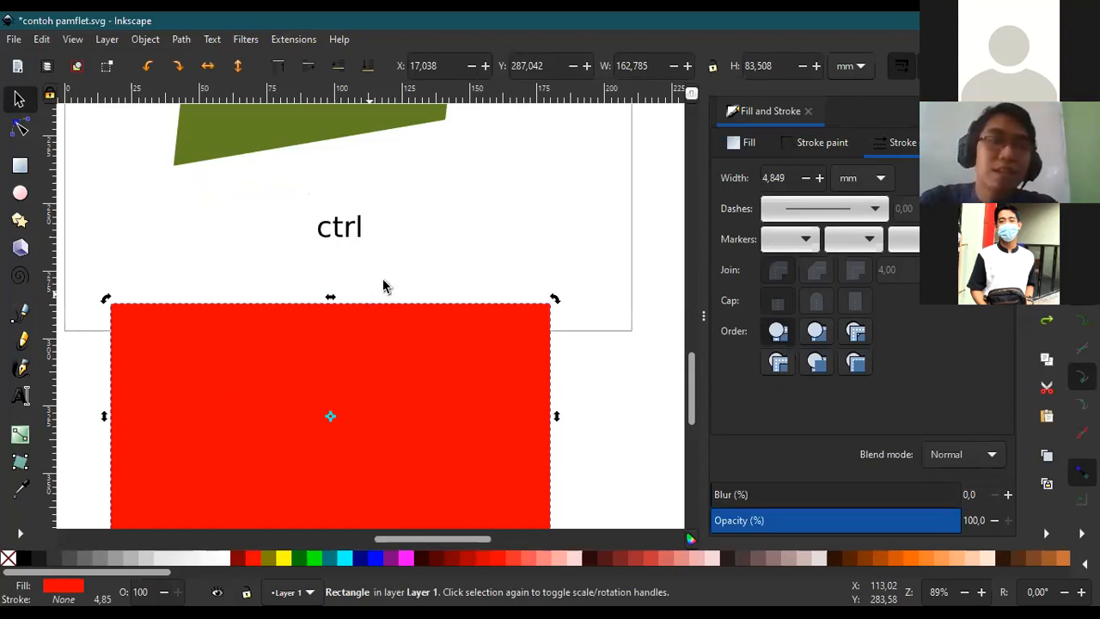
pyautogui.scroll(-2, 382, 286)
pyautogui.moveTo(335, 233); pyautogui.dragTo(288, 243)
pyautogui.moveTo(384, 247); pyautogui.dragTo(412, 244)
pyautogui.press('Escape')
pyautogui.scroll(-2, 324, 217)
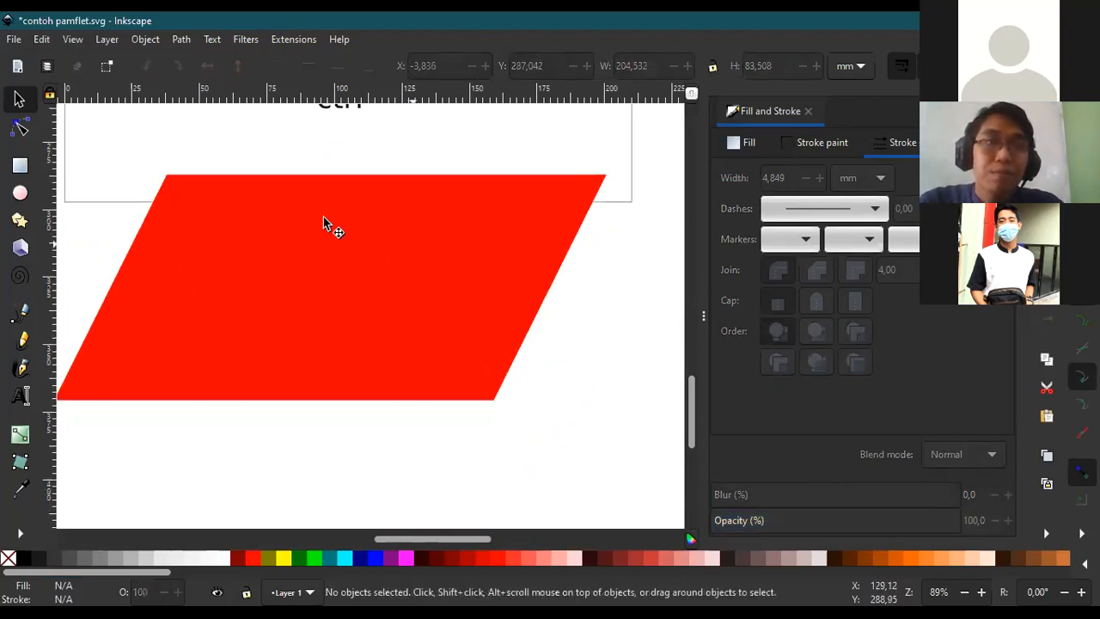
# Rotate the red parallelogram 90° clockwise and move it below the page, to about X 124 mm, Y 299 mm.
pyautogui.keyDown('ctrl'); pyautogui.scroll(-1, 399, 282); pyautogui.keyUp('ctrl')
pyautogui.click(398, 282)
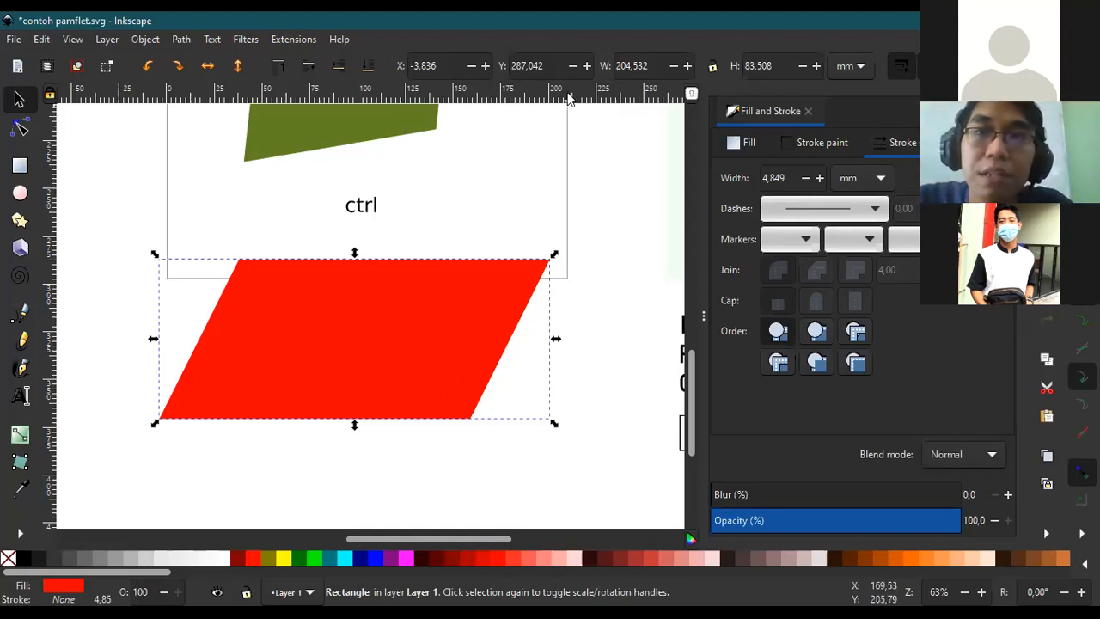
pyautogui.click(178, 75)
pyautogui.moveTo(292, 315); pyautogui.dragTo(361, 348)
pyautogui.scroll(-2, 246, 273)
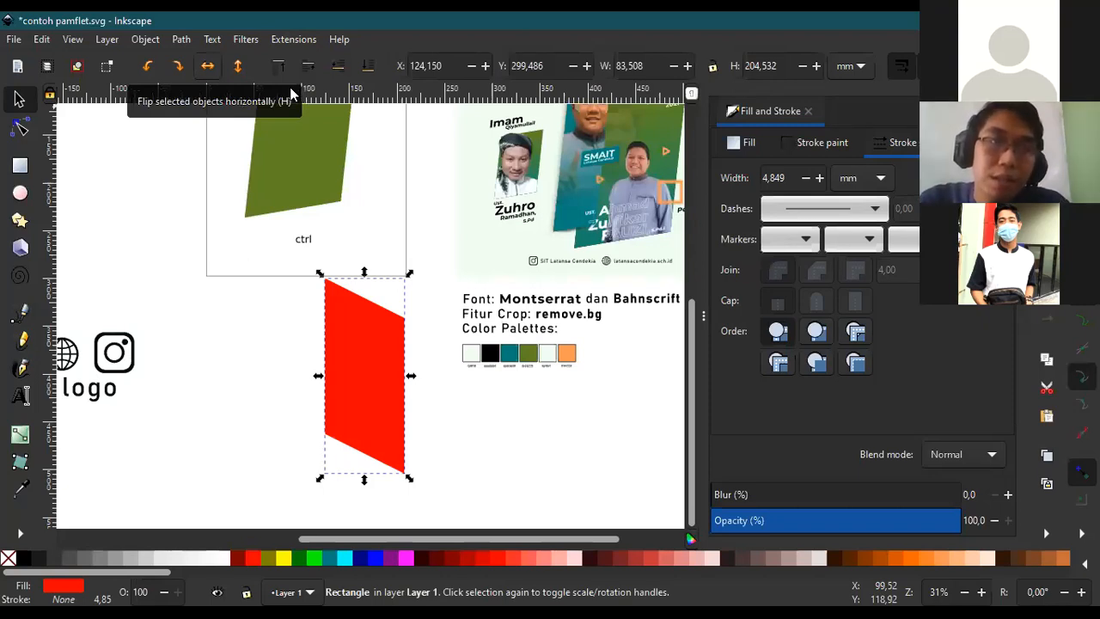
# Flip the red parallelogram horizontally and move it up over the page's lower edge, to about X 95 mm, Y 244 mm.
pyautogui.press('h')
pyautogui.moveTo(341, 376); pyautogui.dragTo(376, 335)
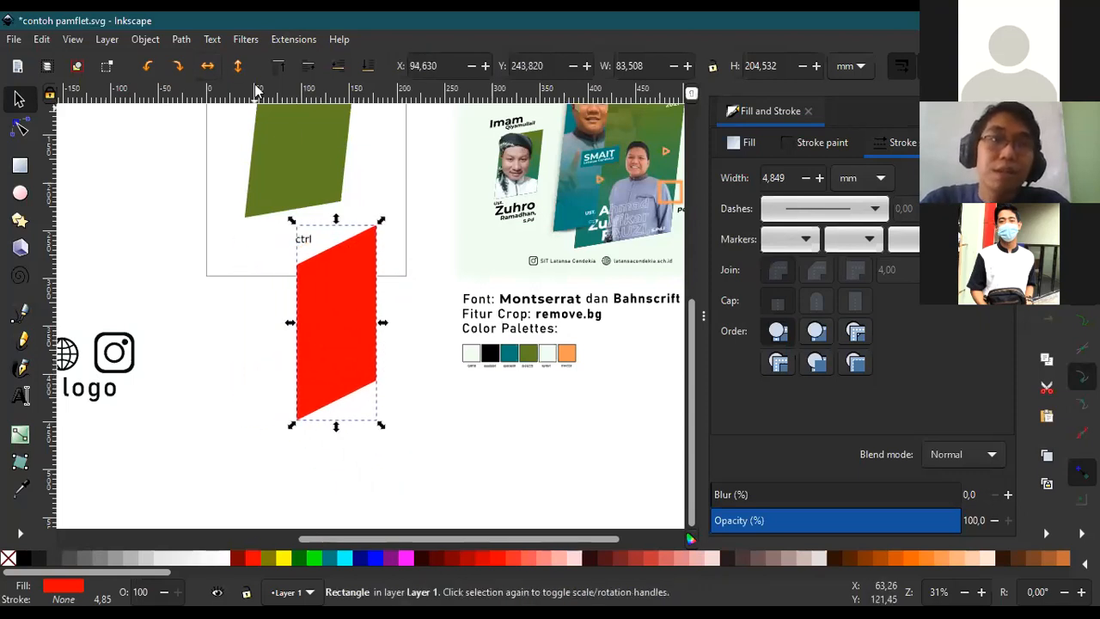
pyautogui.press('h')
pyautogui.press('h')
pyautogui.press('h')
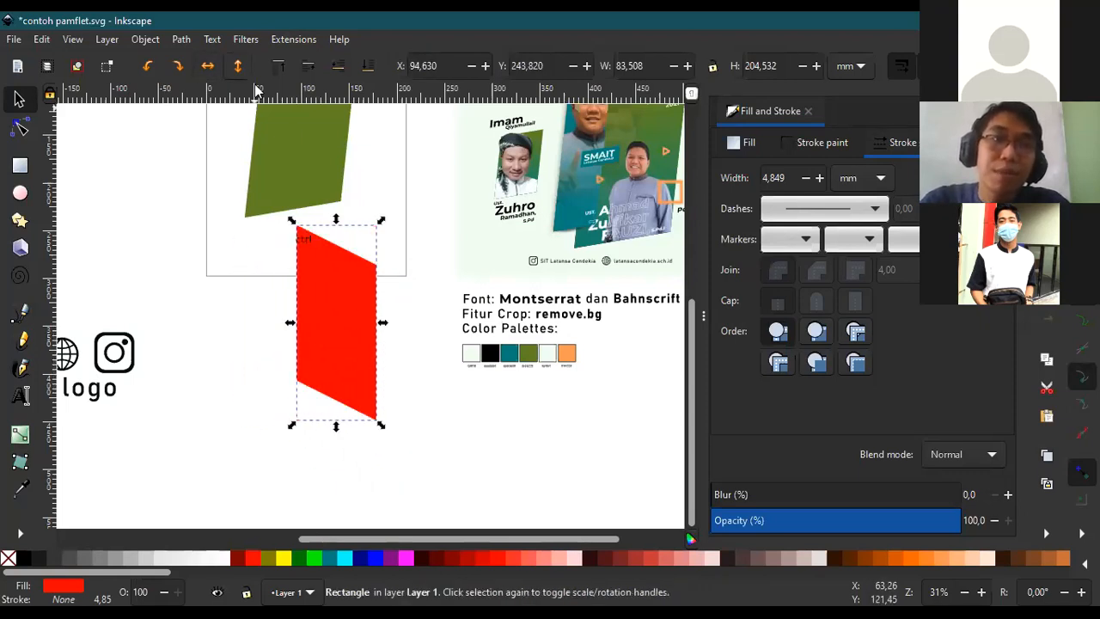
pyautogui.press('h')
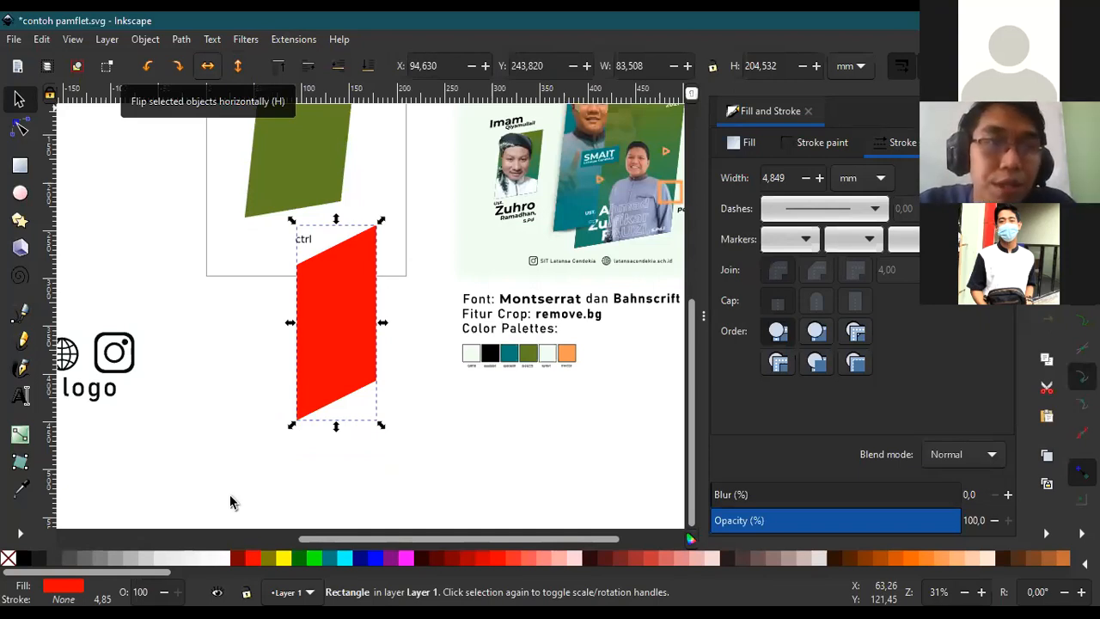
# Try flipping the red parallelogram vertically back and forth.
pyautogui.click(237, 79)
pyautogui.click(236, 78)
pyautogui.click(237, 78)
pyautogui.click(236, 83)
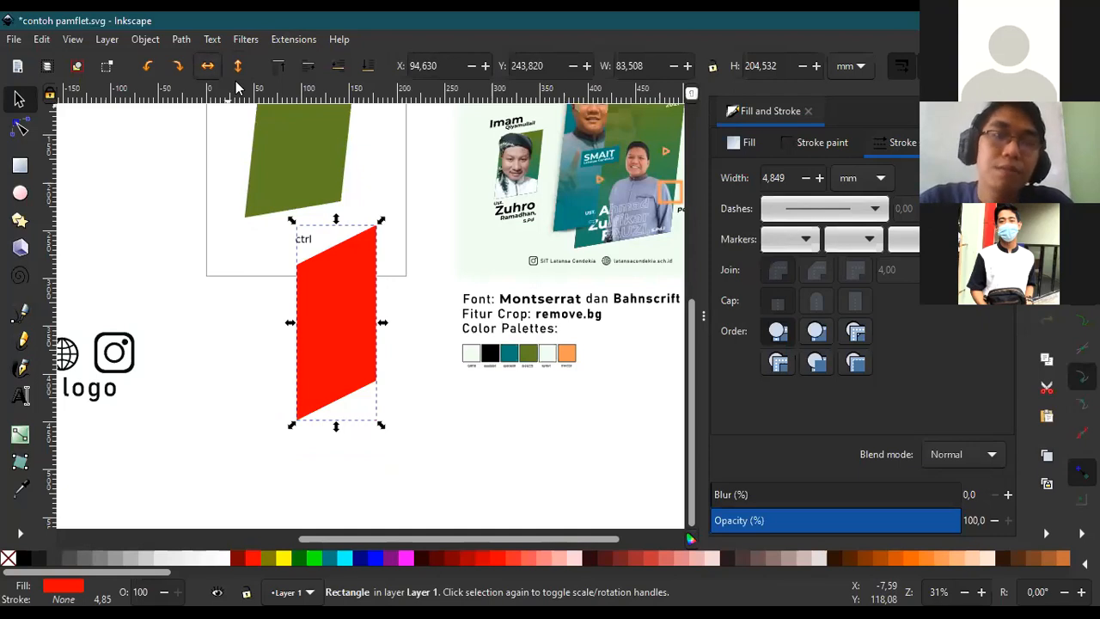
# Move the red parallelogram down to just below the page, at about X 80 mm, Y 295 mm.
pyautogui.scroll(2, 400, 455)
pyautogui.scroll(2, 400, 454)
pyautogui.moveTo(373, 475); pyautogui.dragTo(312, 500)
pyautogui.scroll(-4, 344, 459)
pyautogui.scroll(2, 351, 449)
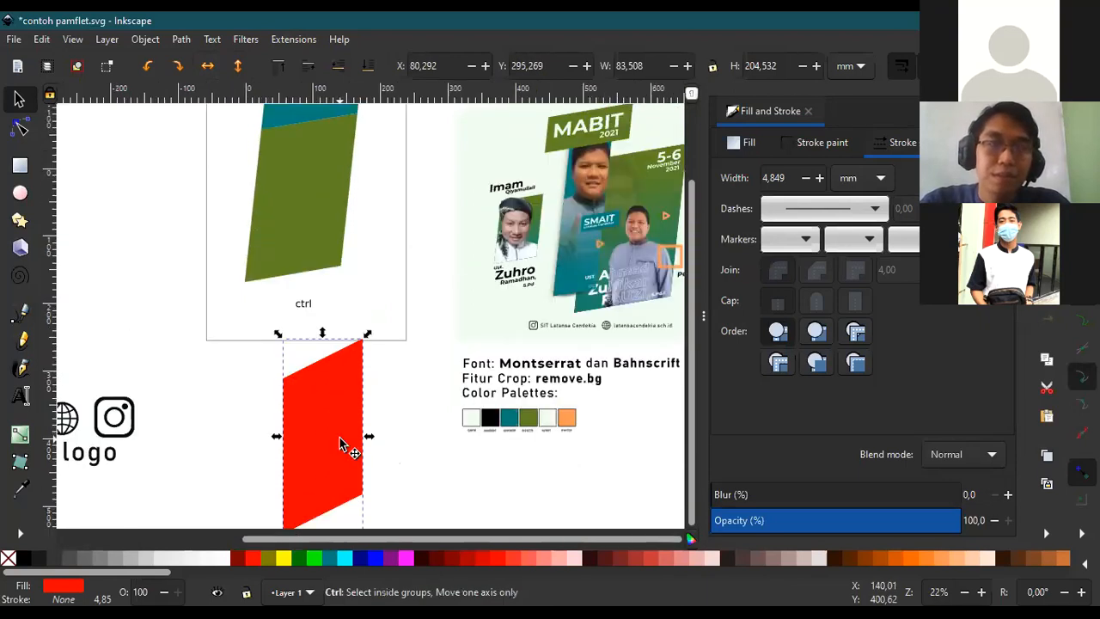
# Move the green parallelogram up to the page's upper left corner, partly overlapped by the teal one, at about X -8 mm, Y -10 mm.
pyautogui.keyDown('ctrl'); pyautogui.scroll(-1, 341, 443); pyautogui.keyUp('ctrl')
pyautogui.click(196, 284)
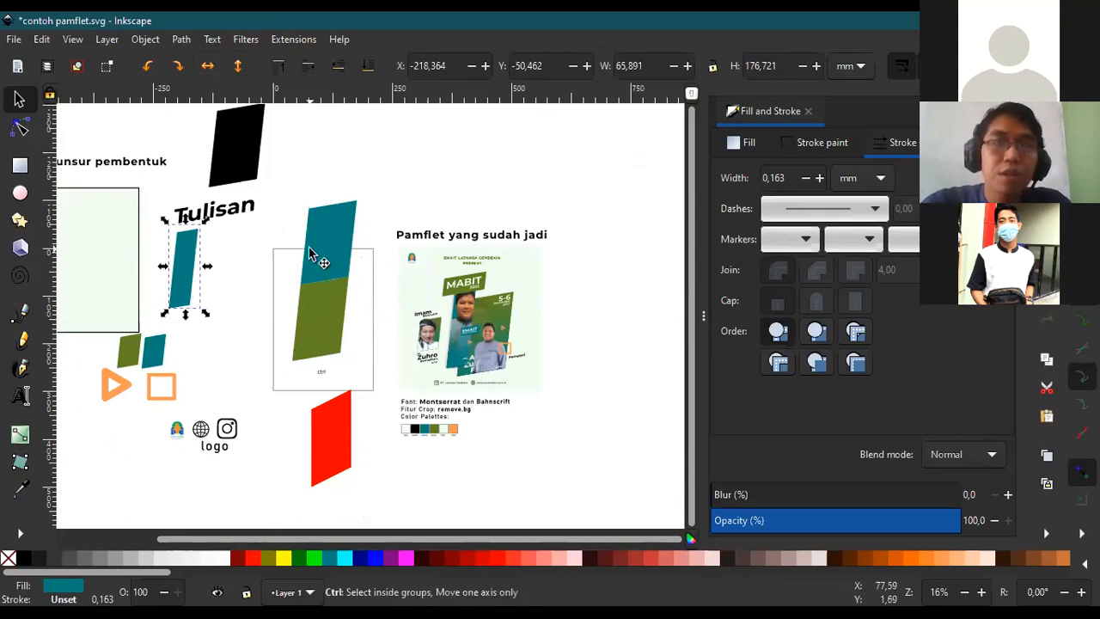
pyautogui.keyDown('ctrl'); pyautogui.scroll(1, 312, 255); pyautogui.keyUp('ctrl')
pyautogui.keyDown('ctrl'); pyautogui.scroll(1, 311, 255); pyautogui.keyUp('ctrl')
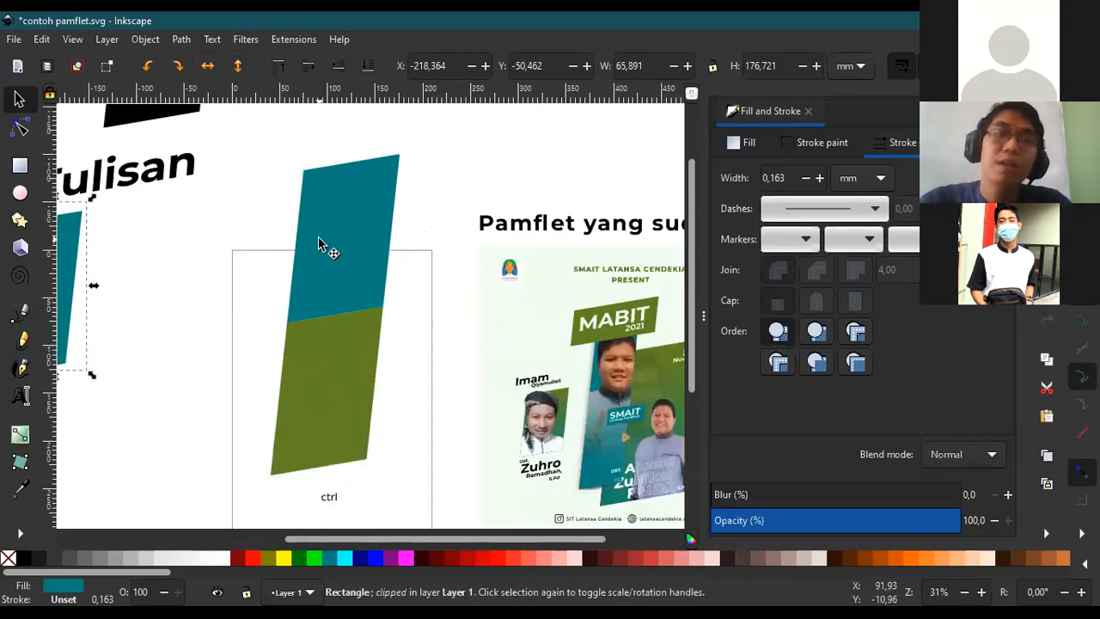
pyautogui.keyDown('ctrl'); pyautogui.scroll(-1, 344, 226); pyautogui.keyUp('ctrl')
pyautogui.keyDown('ctrl'); pyautogui.scroll(2, 384, 235); pyautogui.keyUp('ctrl')
pyautogui.keyDown('ctrl'); pyautogui.scroll(-2, 349, 247); pyautogui.keyUp('ctrl')
pyautogui.keyDown('ctrl'); pyautogui.scroll(1, 344, 250); pyautogui.keyUp('ctrl')
pyautogui.click(341, 255)
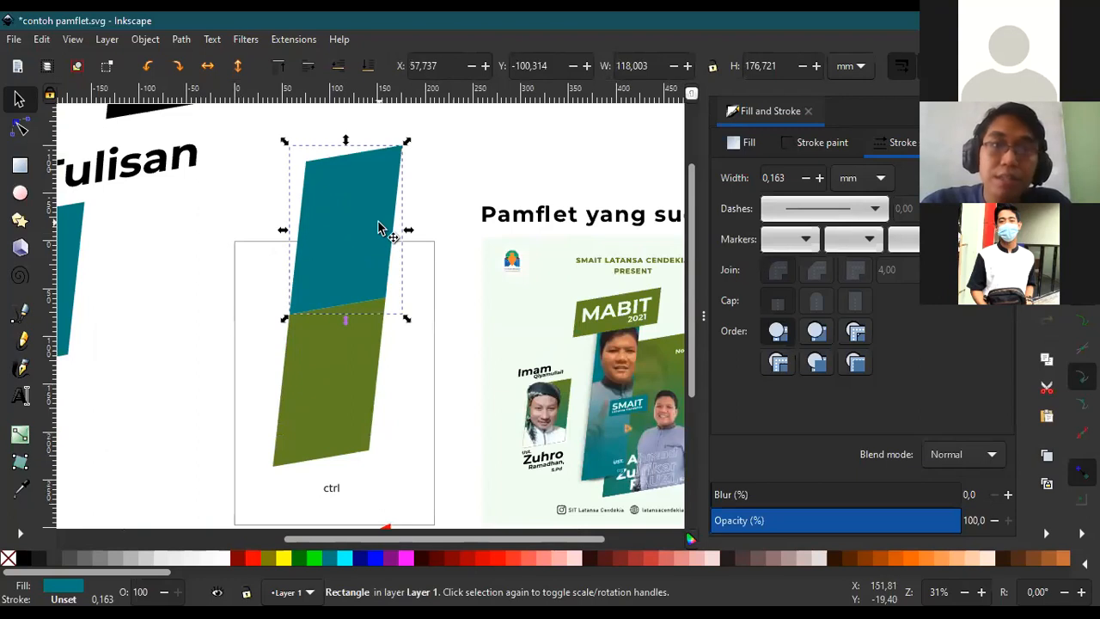
pyautogui.click(335, 387)
pyautogui.moveTo(340, 416); pyautogui.dragTo(278, 281)
pyautogui.click(432, 326)
pyautogui.click(290, 123)
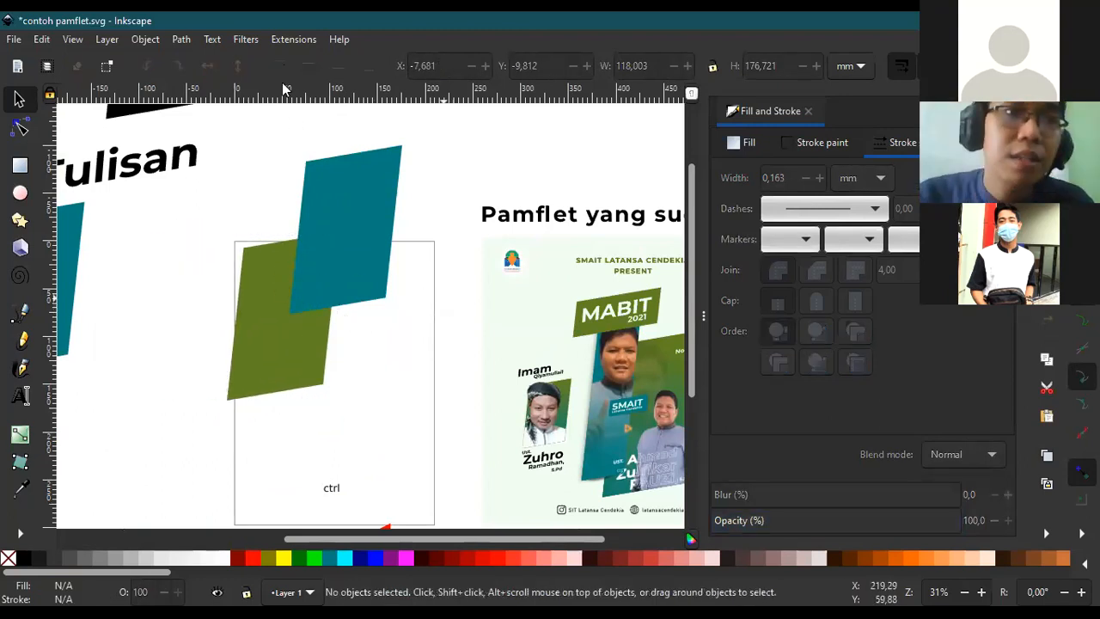
# Raise the green parallelogram to the top of the stacking order.
pyautogui.click(278, 285)
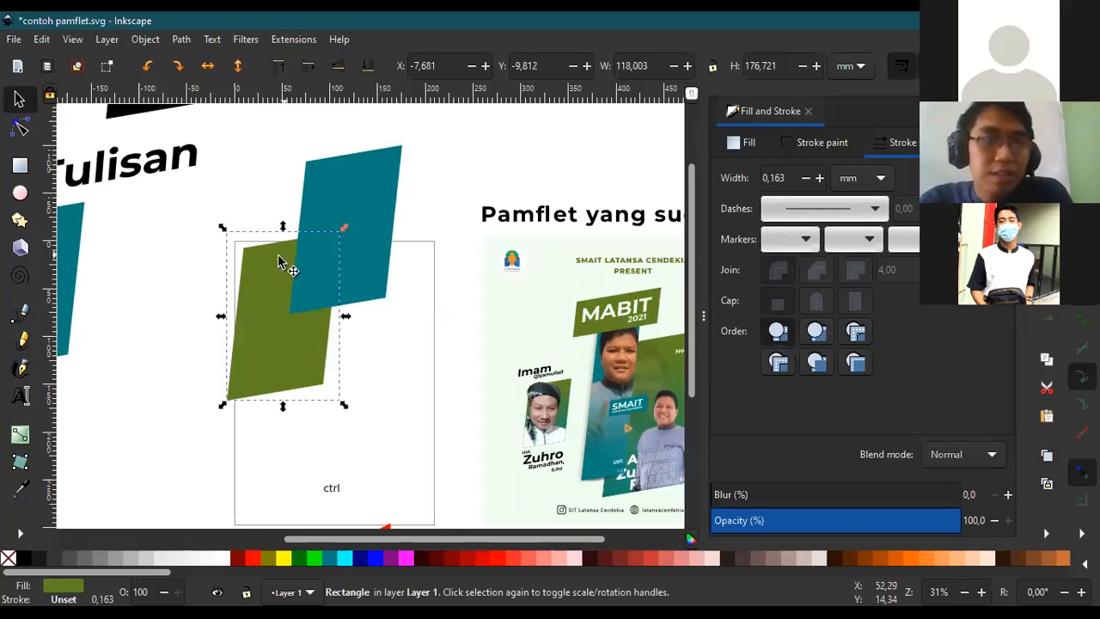
pyautogui.keyDown('ctrl'); pyautogui.scroll(1, 279, 262); pyautogui.keyUp('ctrl')
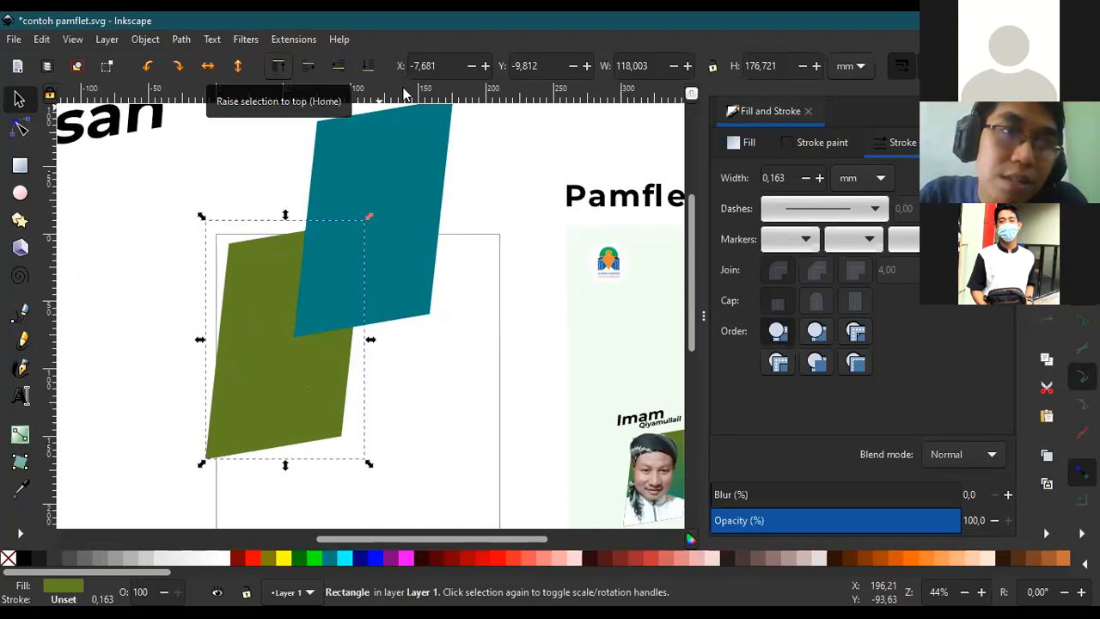
pyautogui.press('Home')
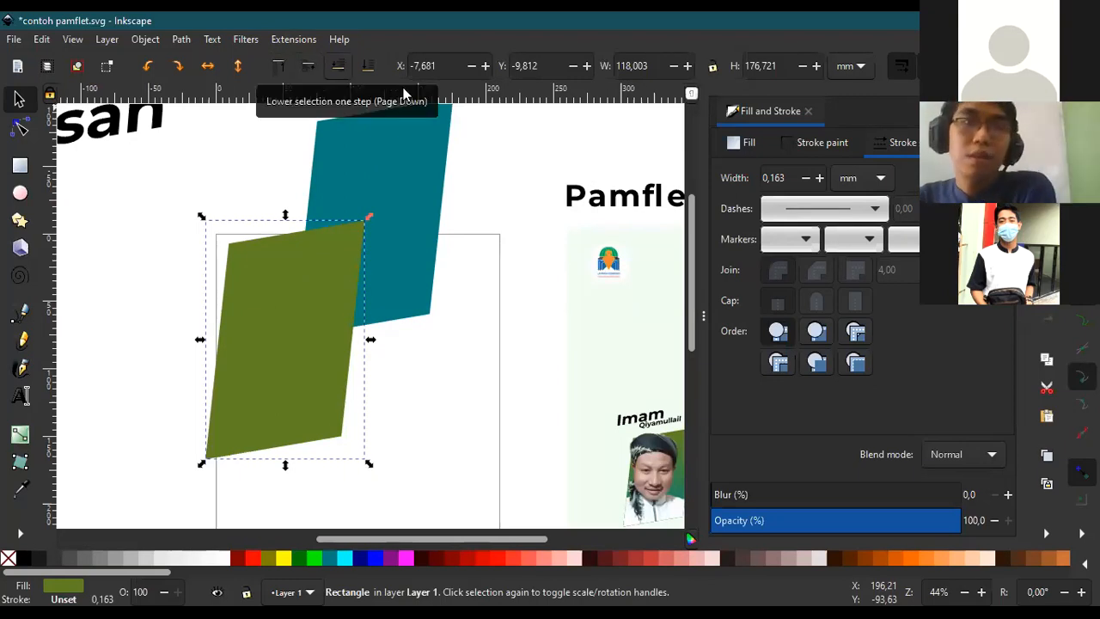
# Lower the green parallelogram one step behind the teal one and move it straight up to about Y -38 mm.
pyautogui.click(404, 92)
pyautogui.moveTo(244, 408); pyautogui.dragTo(243, 370)
pyautogui.scroll(-6, 445, 443)
pyautogui.scroll(2, 446, 443)
pyautogui.scroll(3, 416, 458)
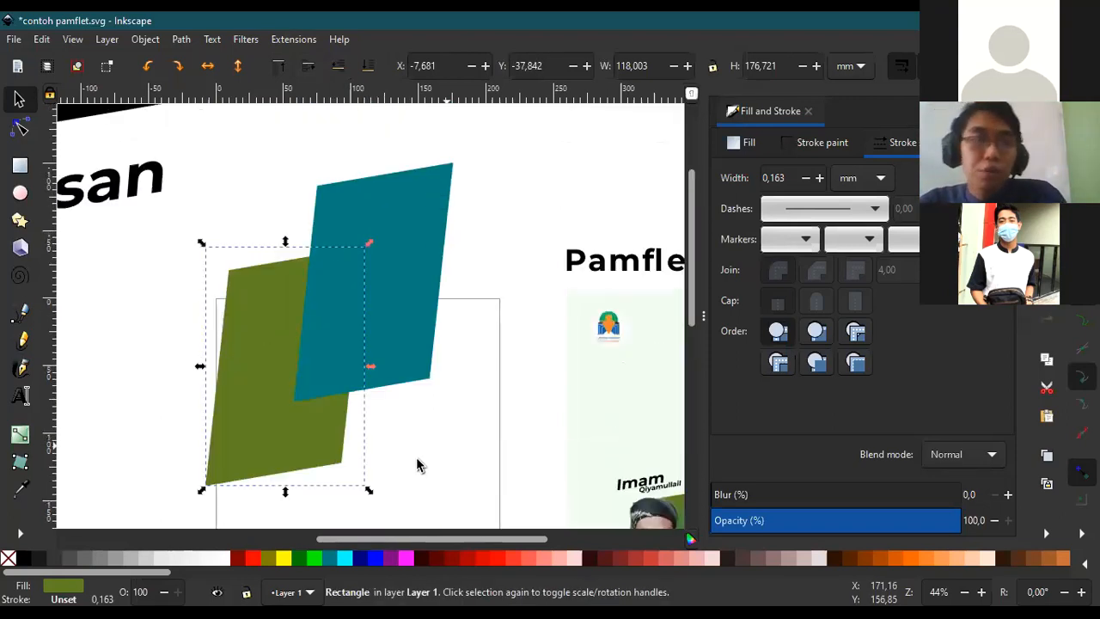
# Move the "ctrl" text toward the left side of the page and replace its wording with "FN + PGUP/PGDN".
pyautogui.scroll(-3, 368, 430)
pyautogui.moveTo(345, 451)
pyautogui.mouseDown()
pyautogui.moveTo(251, 372)
pyautogui.moveTo(318, 406)
pyautogui.mouseUp()
pyautogui.doubleClick(308, 389)
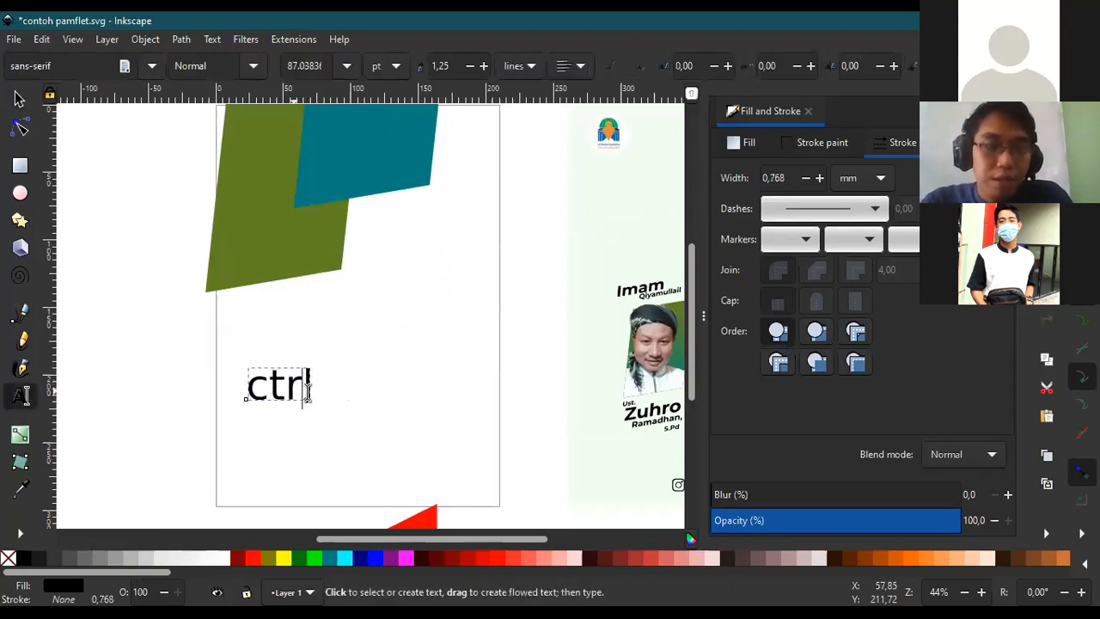
pyautogui.hotkey('ctrl', 'a')
pyautogui.write('FN')
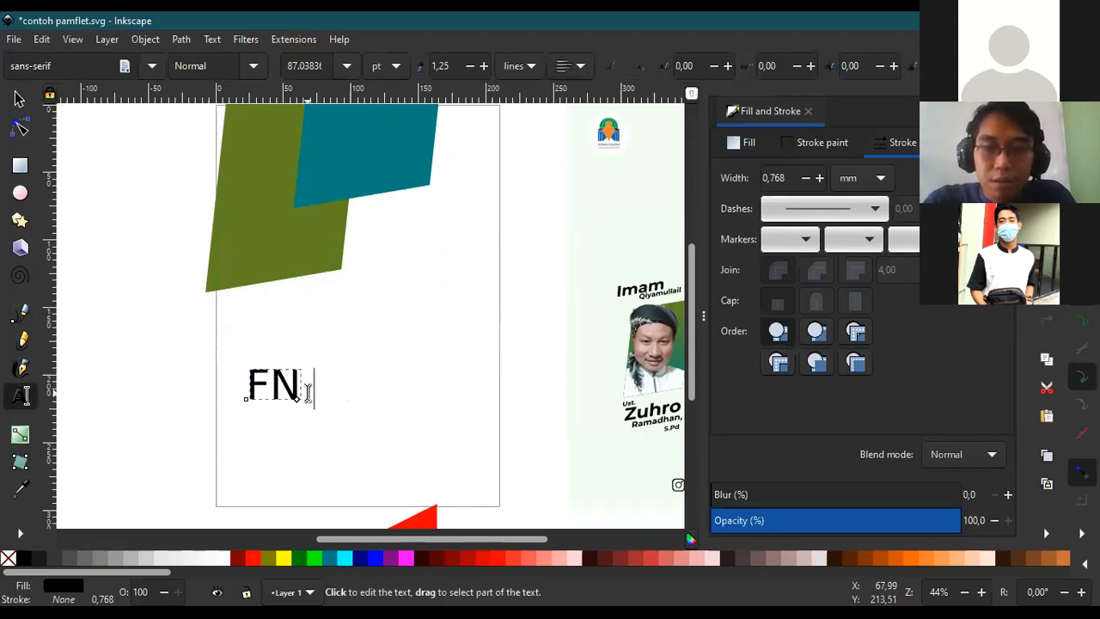
pyautogui.write(' + PG')
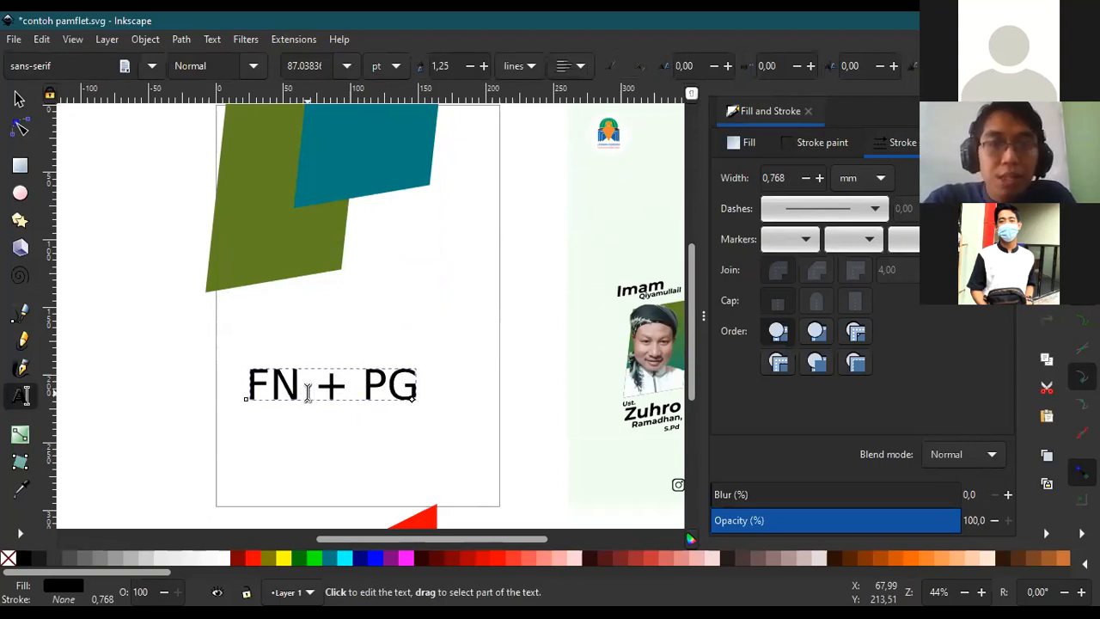
pyautogui.write('UP/')
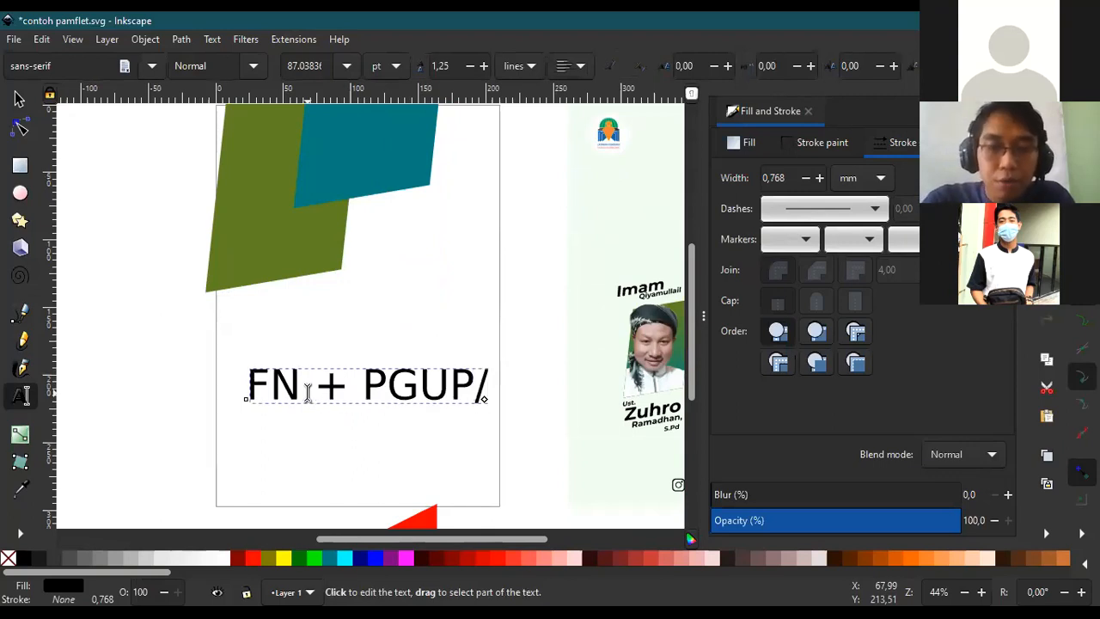
pyautogui.write('PG')
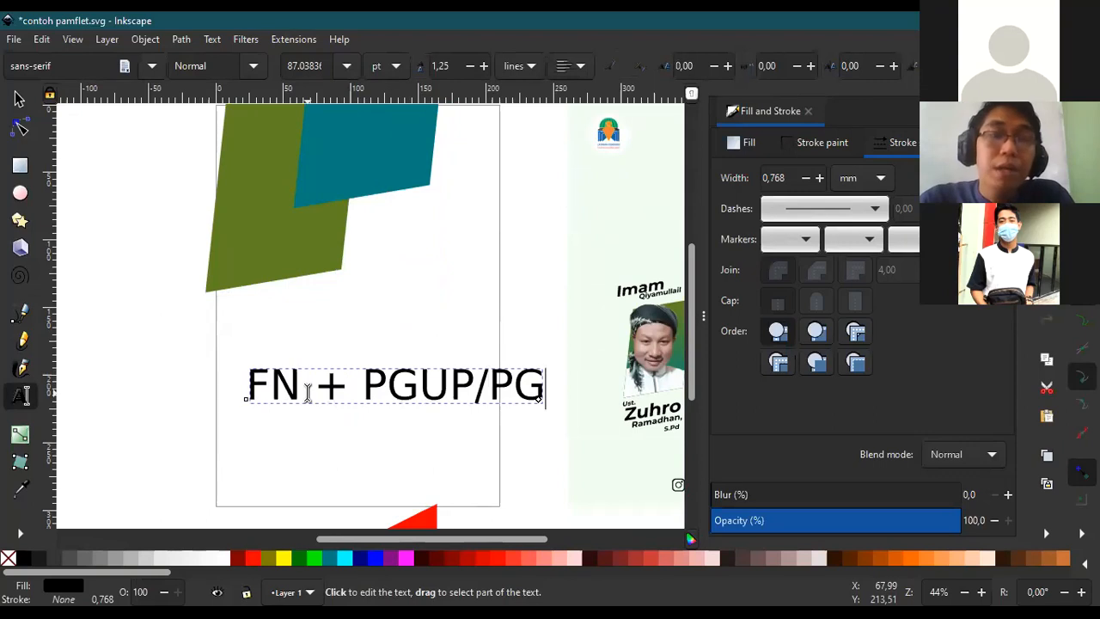
pyautogui.write('DN')
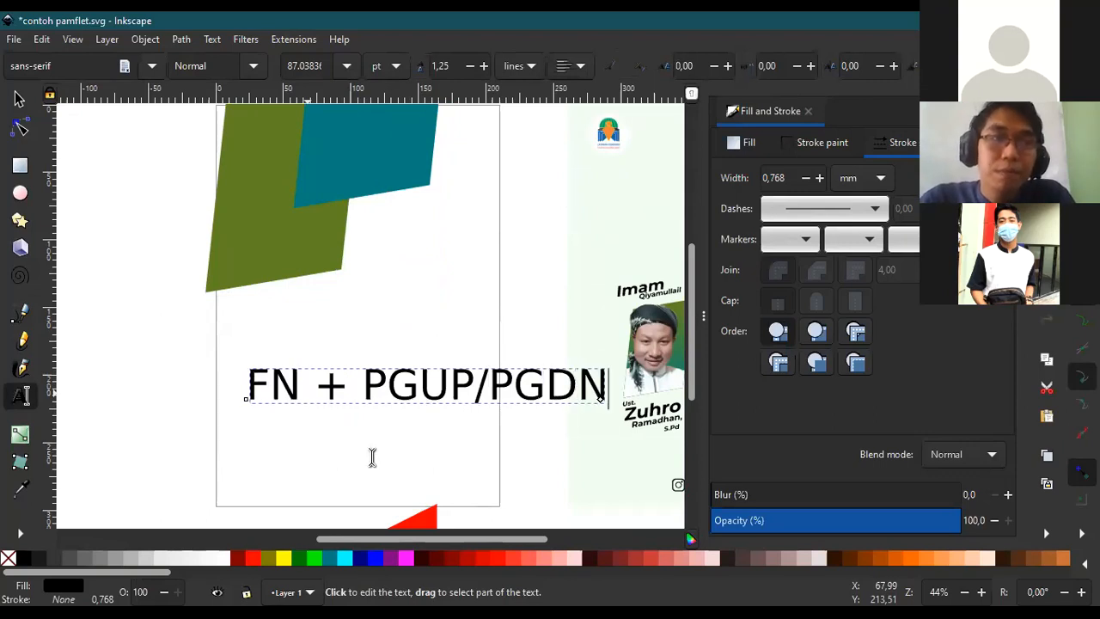
# Move the "FN + PGUP/PGDN" text left so it straddles the page roughly centred, and select the green parallelogram.
pyautogui.scroll(2, 319, 450)
pyautogui.click(19, 99)
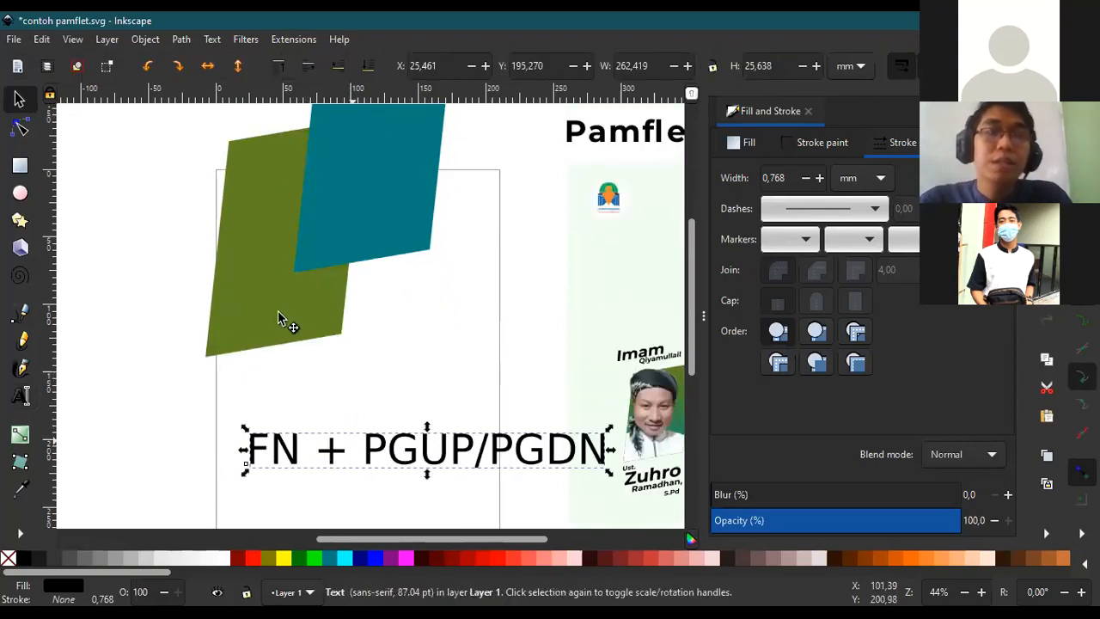
pyautogui.moveTo(365, 455); pyautogui.dragTo(342, 449)
pyautogui.click(278, 318)
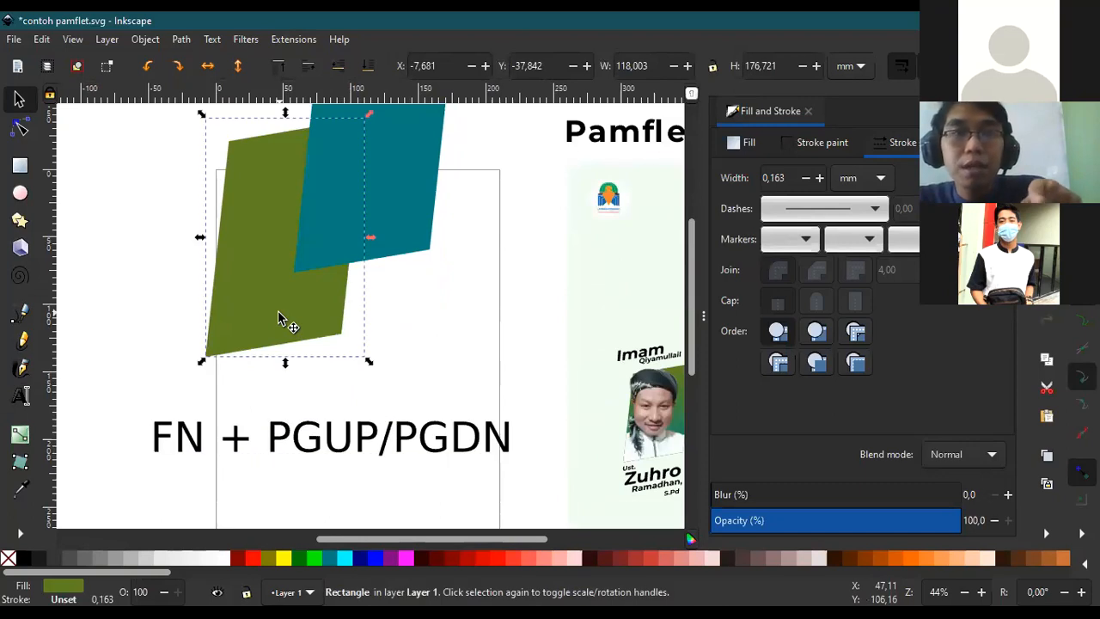
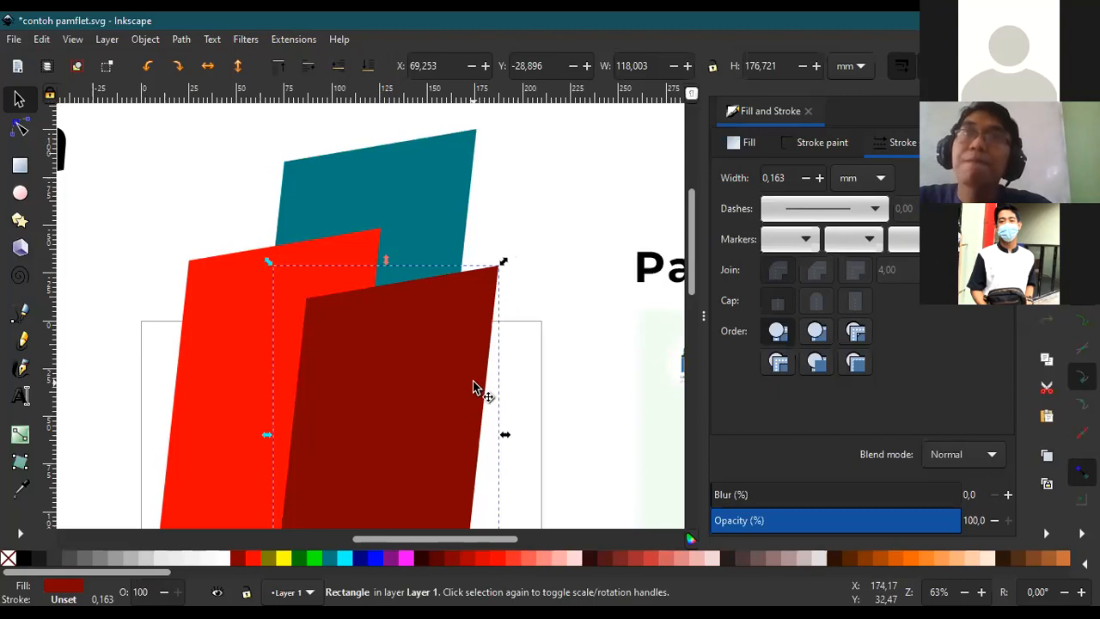
# Shift the dark red parallelogram to about X 68 mm, Y -28 mm and the bright red one to about X 24 mm, Y -55 mm.
pyautogui.click(426, 181)
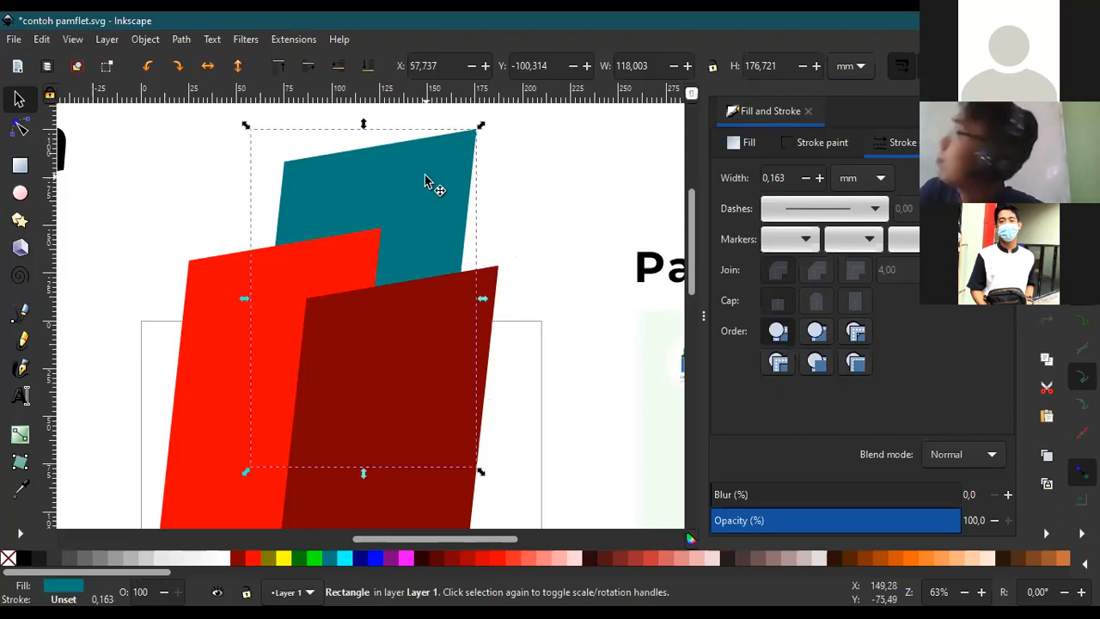
pyautogui.click(388, 328)
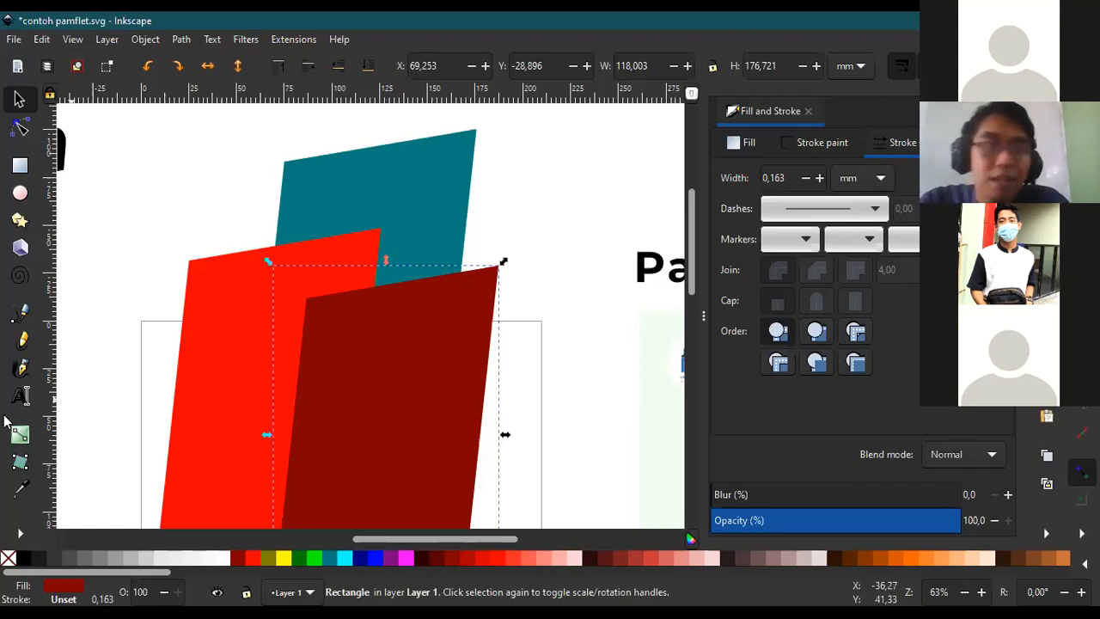
pyautogui.moveTo(389, 347); pyautogui.dragTo(445, 354)
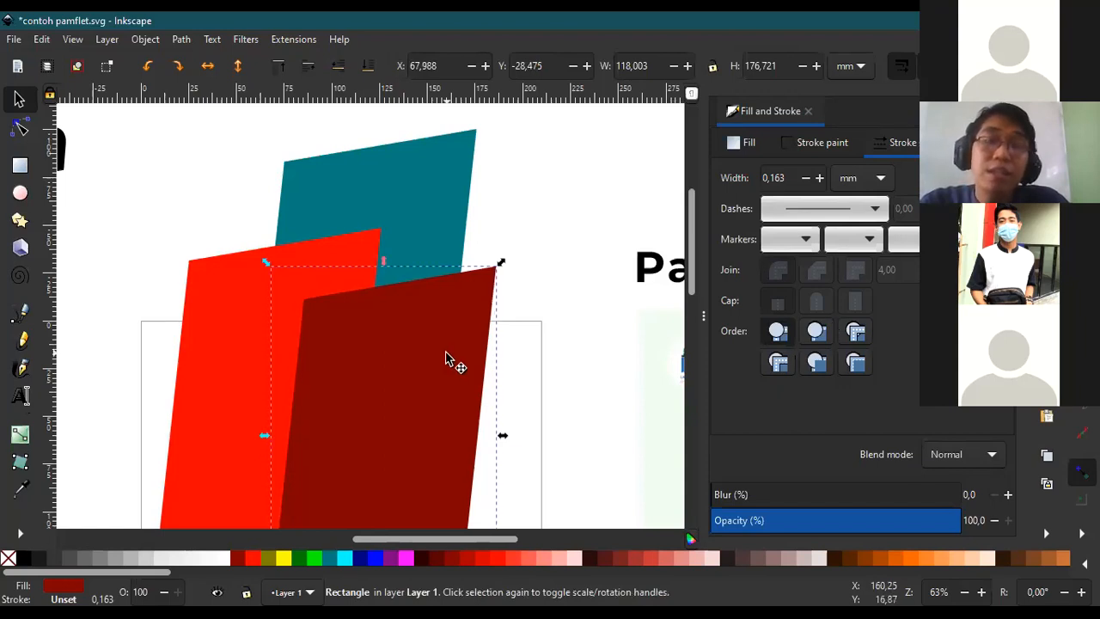
pyautogui.click(362, 255)
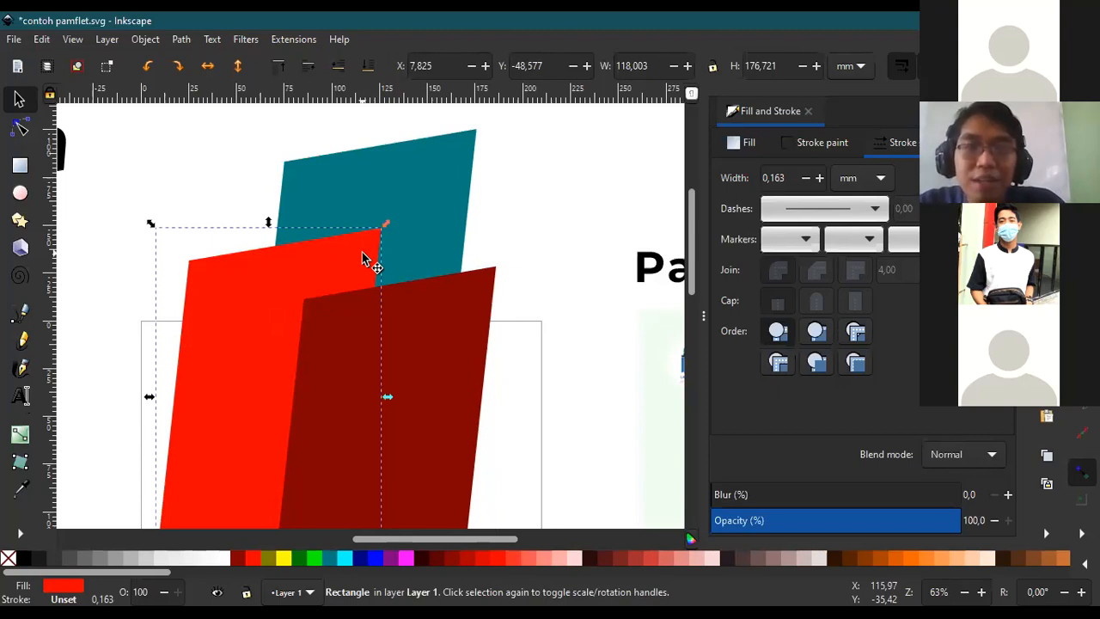
pyautogui.moveTo(362, 253); pyautogui.dragTo(433, 220)
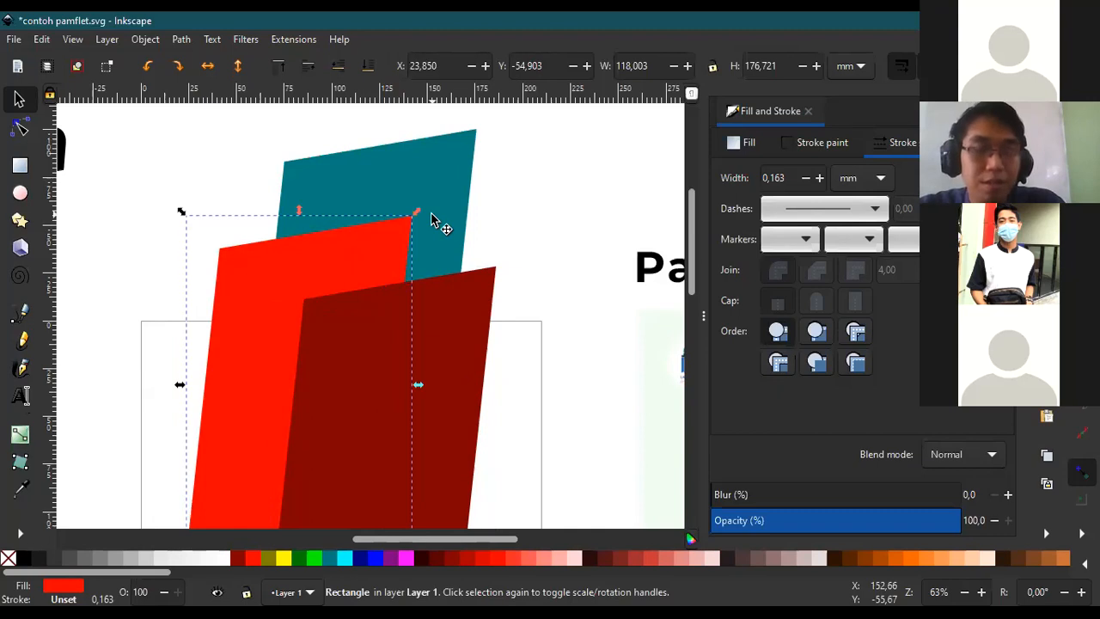
# Raise the bright red parallelogram one step above the dark red one, and lower it two steps behind the teal one.
pyautogui.press('pageup')
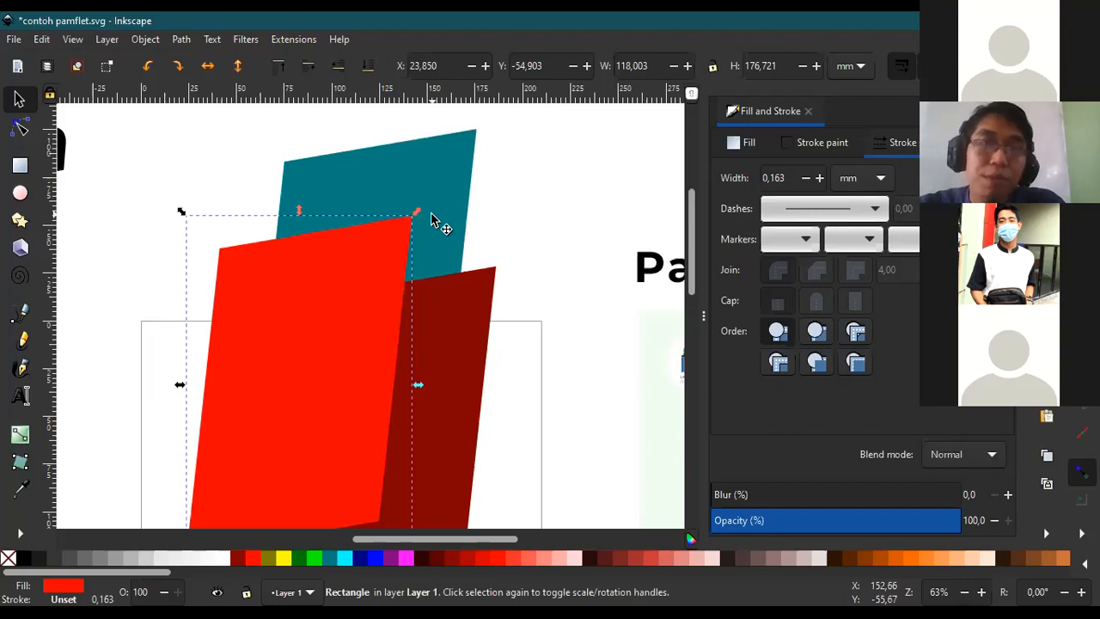
pyautogui.press('pagedown')
pyautogui.press('pagedown')
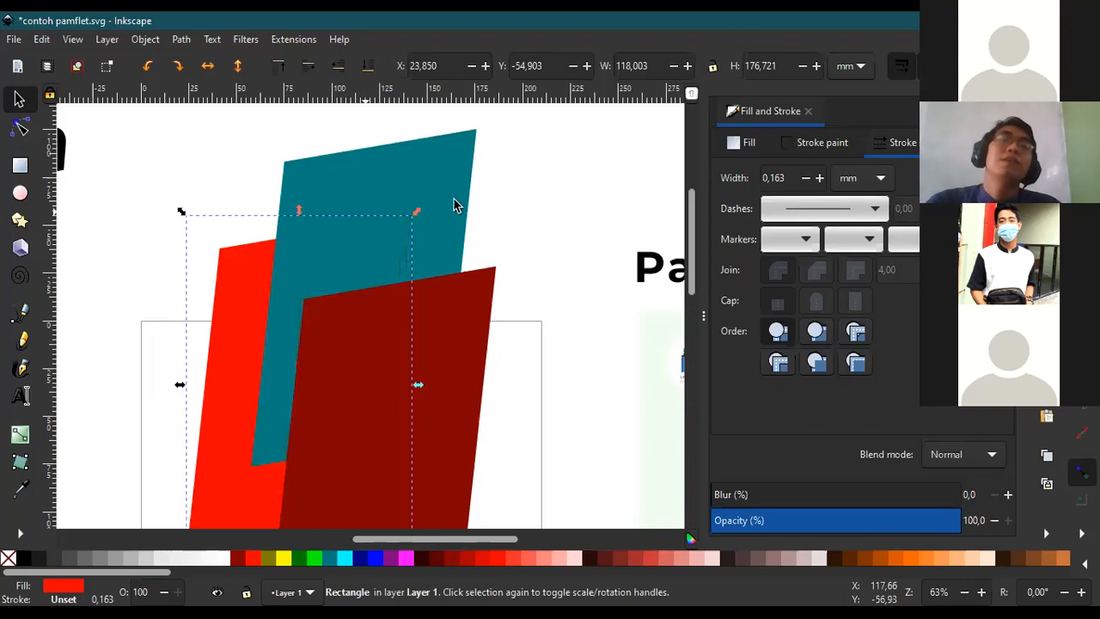
pyautogui.scroll(-4, 459, 172)
pyautogui.scroll(3, 447, 182)
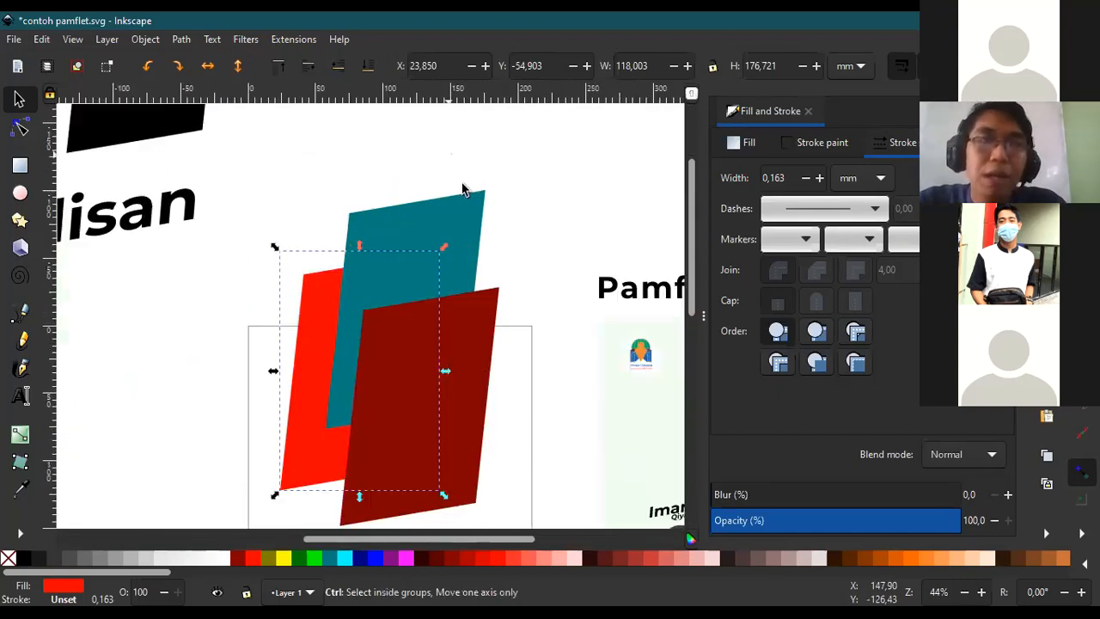
pyautogui.scroll(-3, 411, 374)
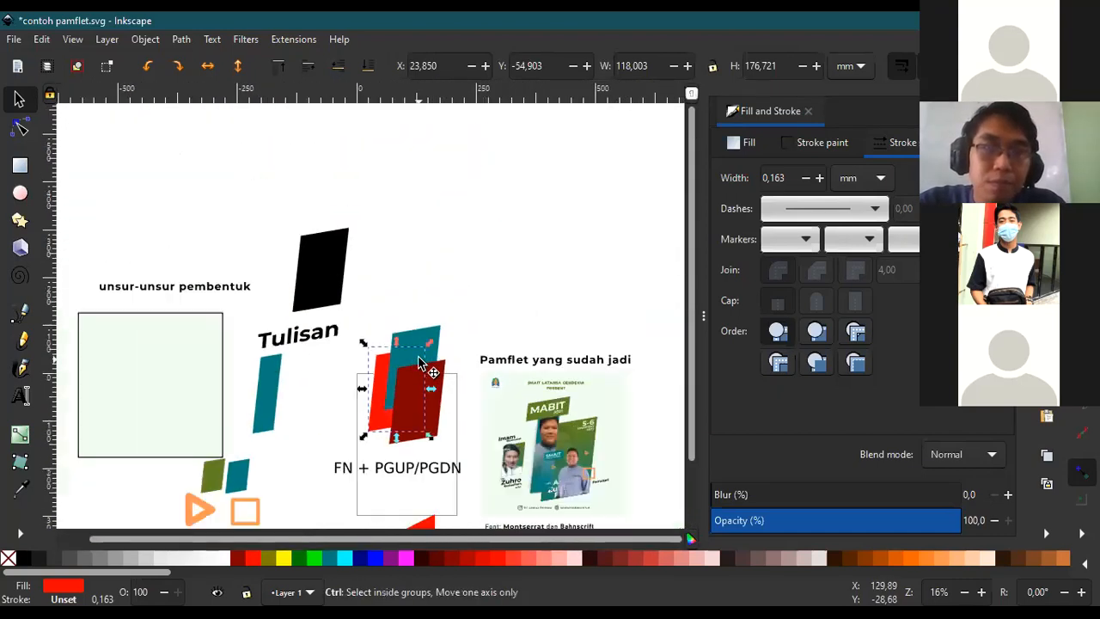
pyautogui.scroll(2, 400, 436)
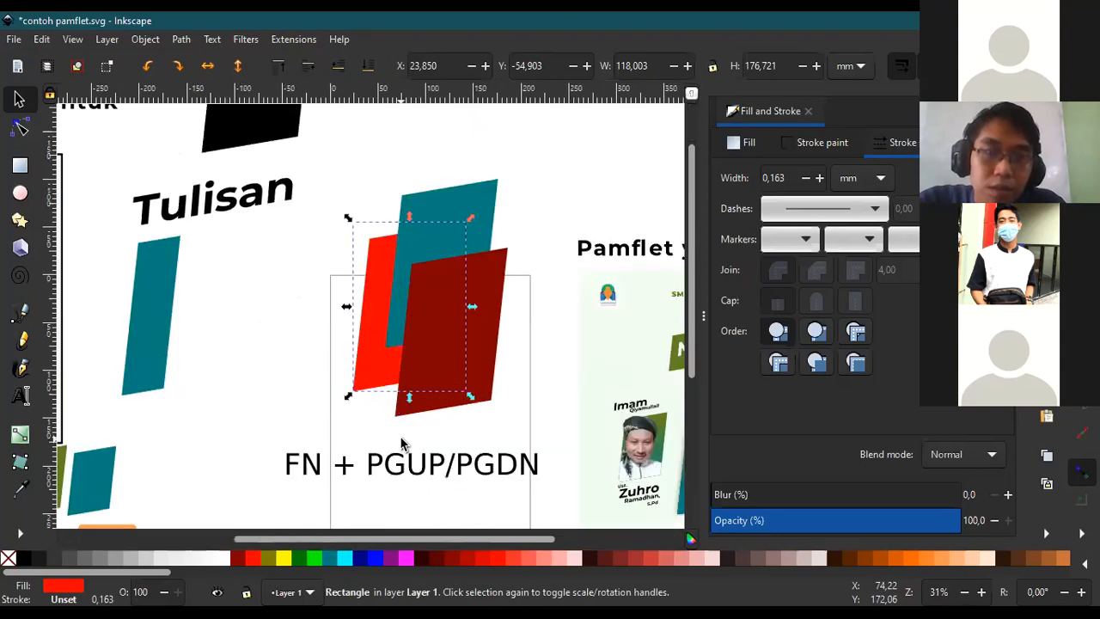
pyautogui.scroll(-2, 400, 436)
pyautogui.scroll(3, 387, 485)
pyautogui.scroll(-3, 386, 485)
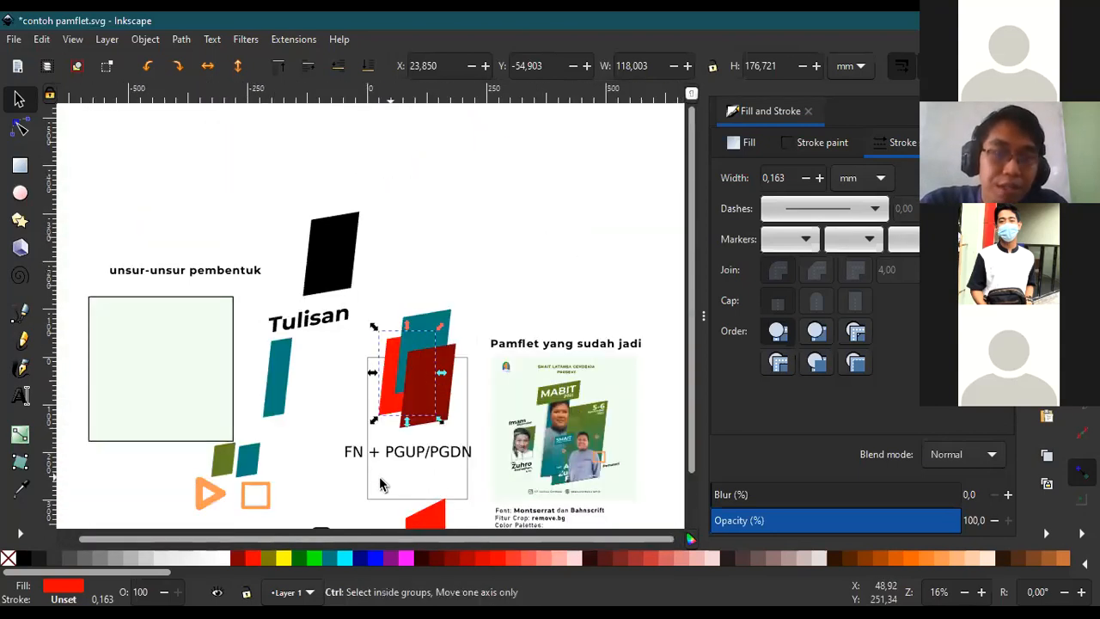
pyautogui.scroll(2, 313, 490)
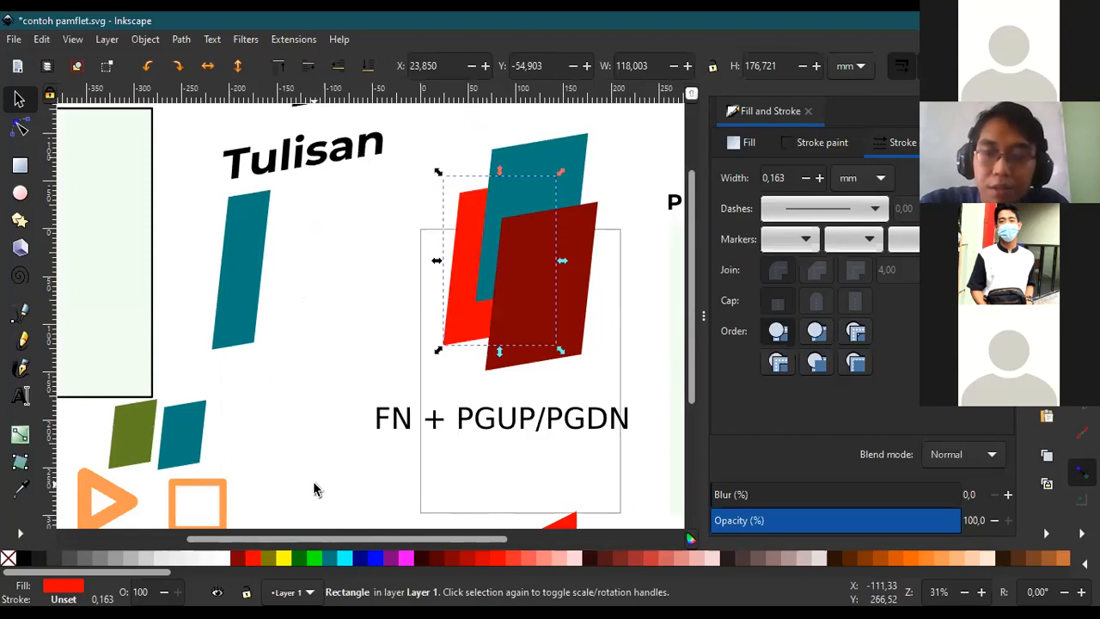
# Replace the wording of the "FN + PGUP/PGDN" text with "PICK COLOR".
pyautogui.doubleClick(469, 418)
pyautogui.hotkey('ctrl', 'a')
pyautogui.write('PI')
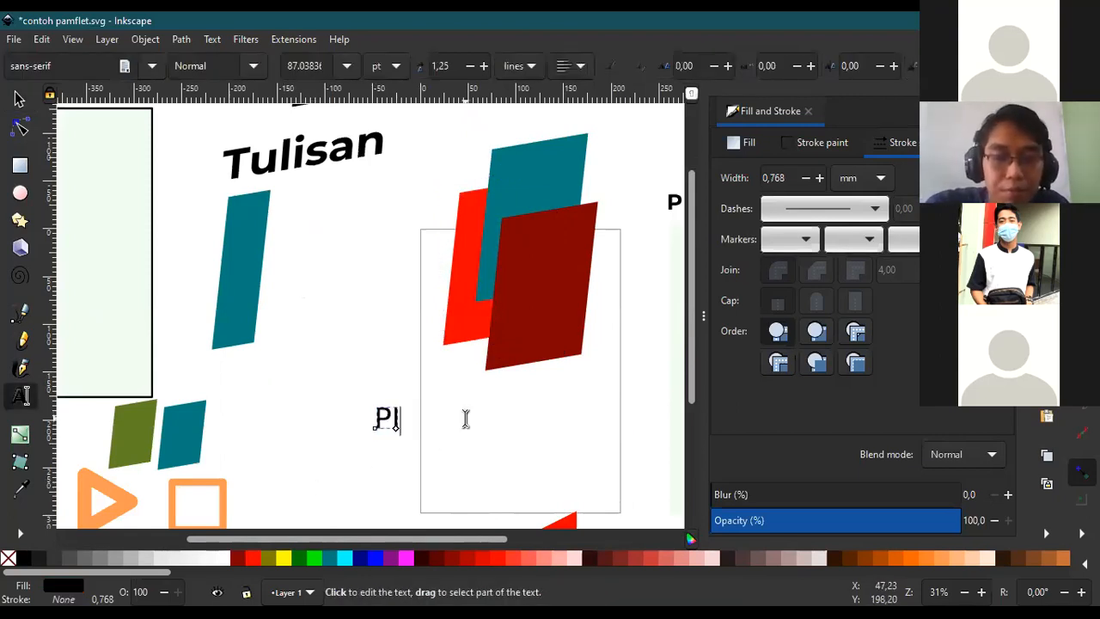
pyautogui.write('CK COLOR')
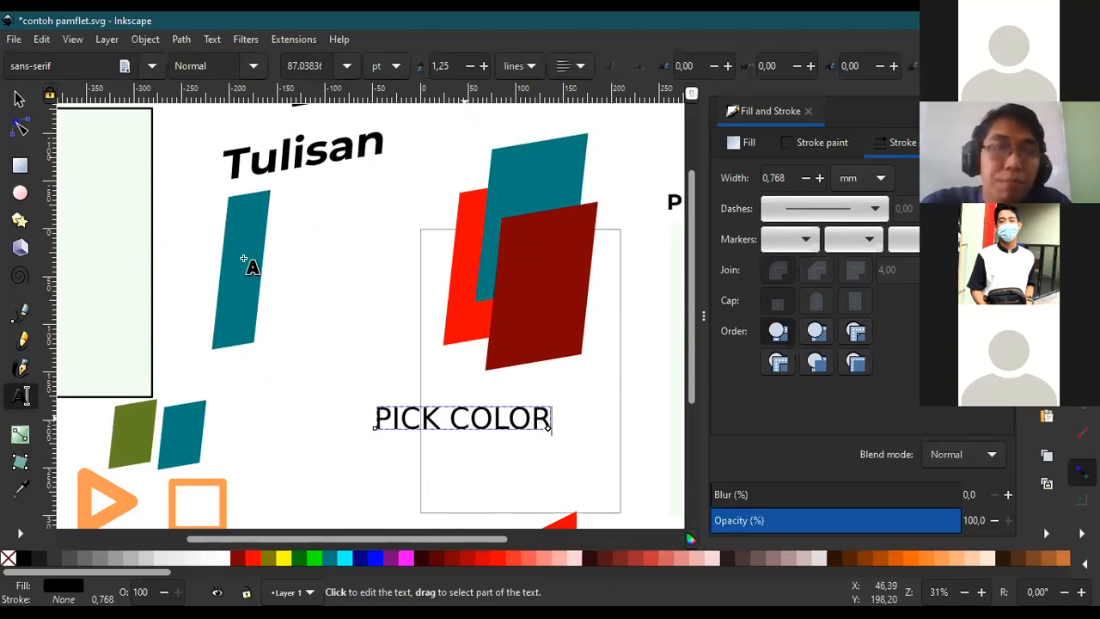
# Delete the bright red and dark red parallelograms that overlap the large teal one.
pyautogui.click(19, 99)
pyautogui.click(526, 282)
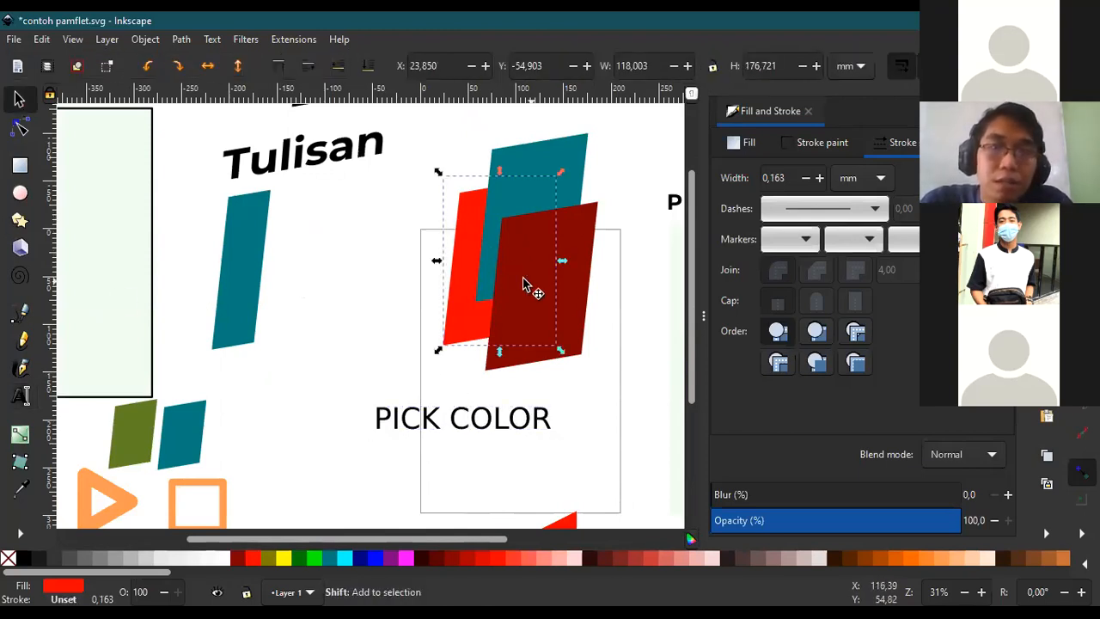
pyautogui.keyDown('shift'); pyautogui.click(579, 281); pyautogui.keyUp('shift')
pyautogui.press('Delete')
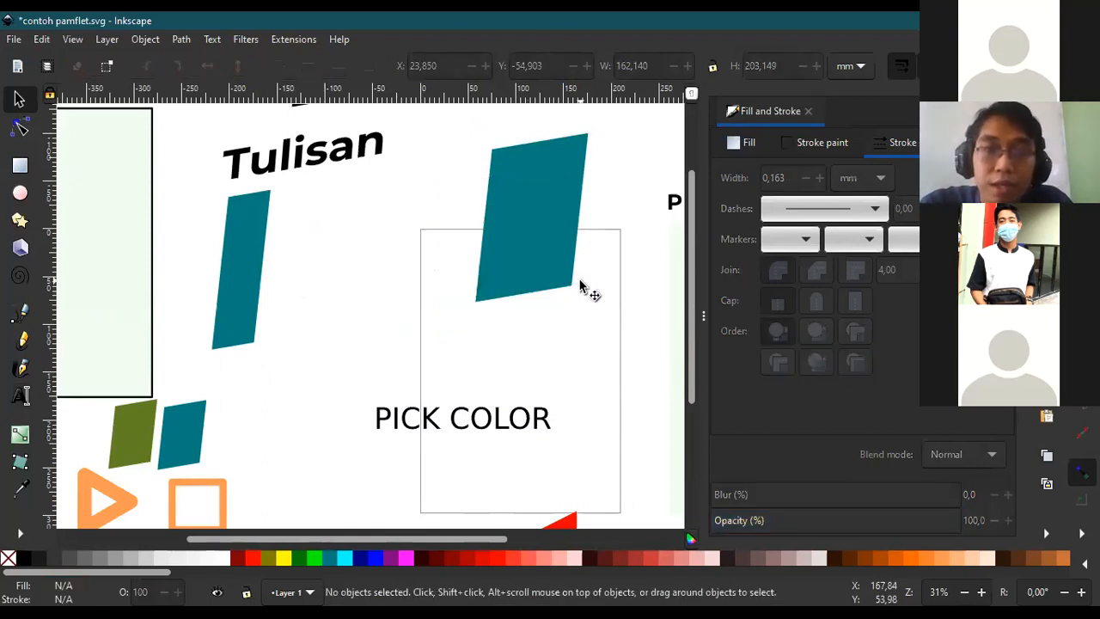
# Duplicate the large teal parallelogram, place the copy flush beneath it at about X 40 mm, Y 59 mm, and move the "PICK COLOR" text below the copy.
pyautogui.click(540, 271)
pyautogui.hotkey('ctrl', 'd')
pyautogui.moveTo(545, 270); pyautogui.dragTo(526, 409)
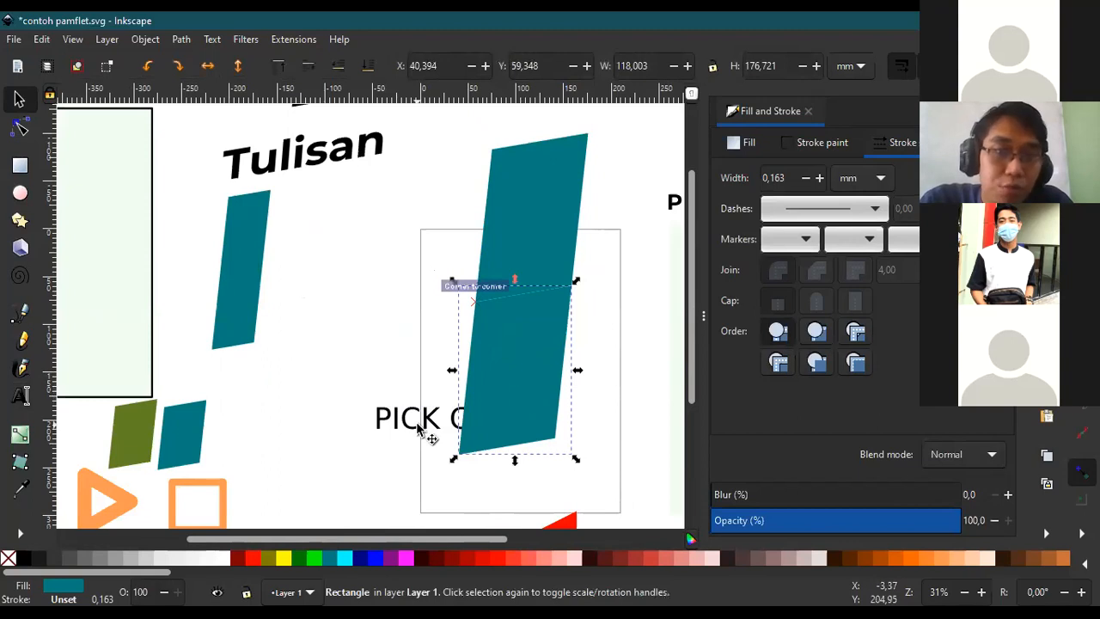
pyautogui.click(430, 430)
pyautogui.moveTo(430, 429); pyautogui.dragTo(384, 513)
# Move the small green parallelogram beside the page, to about X -61 mm, Y 30 mm.
pyautogui.click(110, 419)
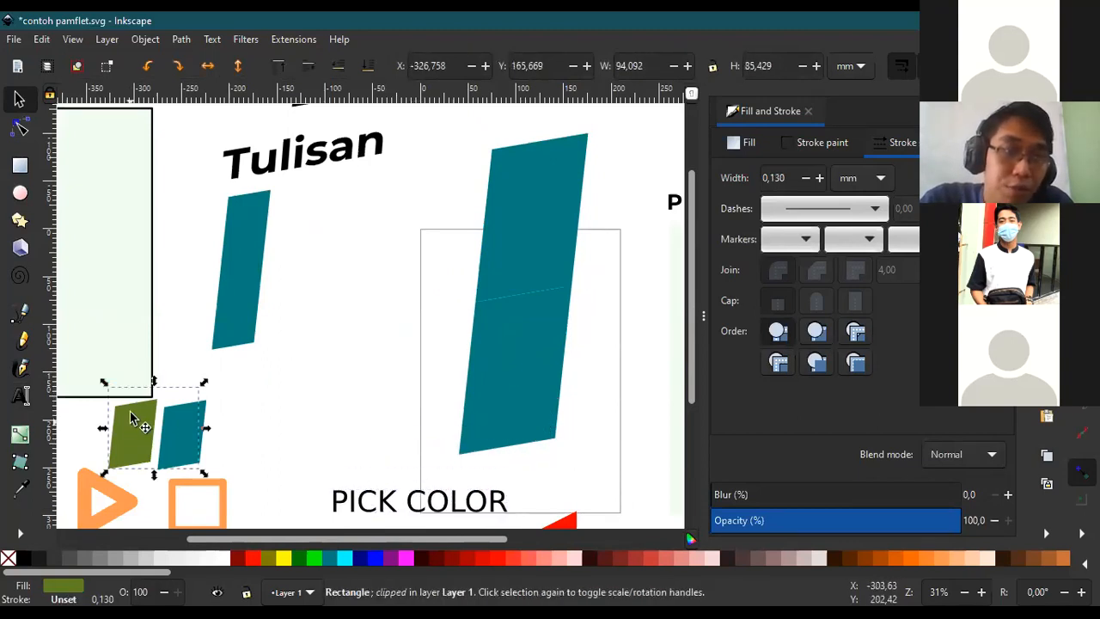
pyautogui.press('r')
pyautogui.press('Escape')
pyautogui.click(19, 99)
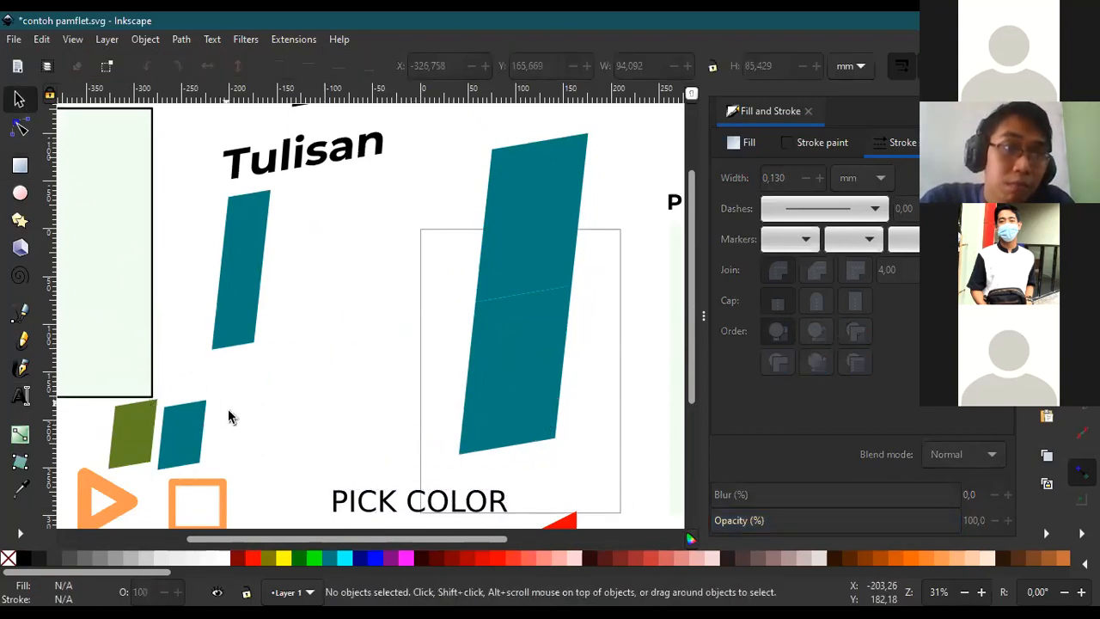
pyautogui.click(131, 424)
pyautogui.moveTo(137, 442); pyautogui.dragTo(386, 313)
pyautogui.scroll(1, 465, 352)
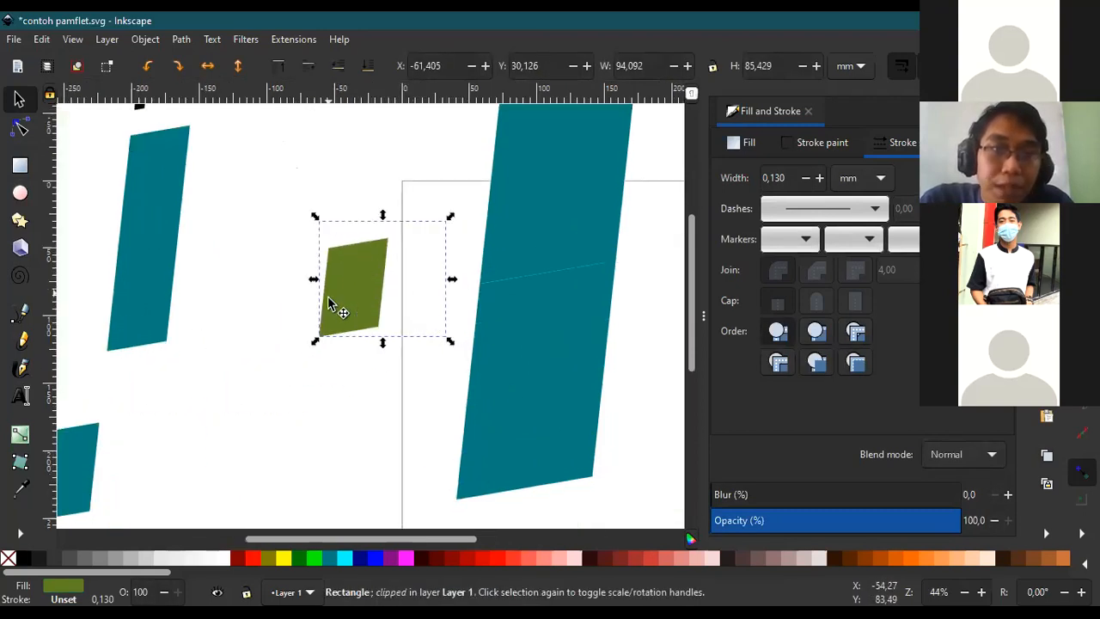
# Shift the teal copy to about X 38 mm, Y 78 mm and fill it with the green #5f8022 sampled from the small parallelogram.
pyautogui.click(567, 321)
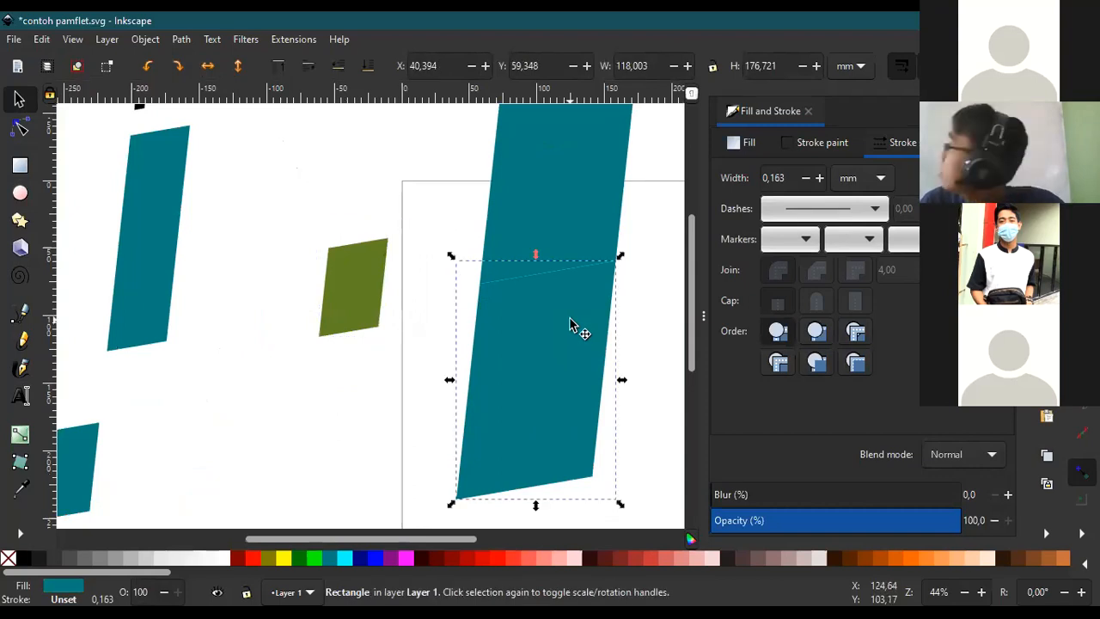
pyautogui.moveTo(570, 347); pyautogui.dragTo(565, 372)
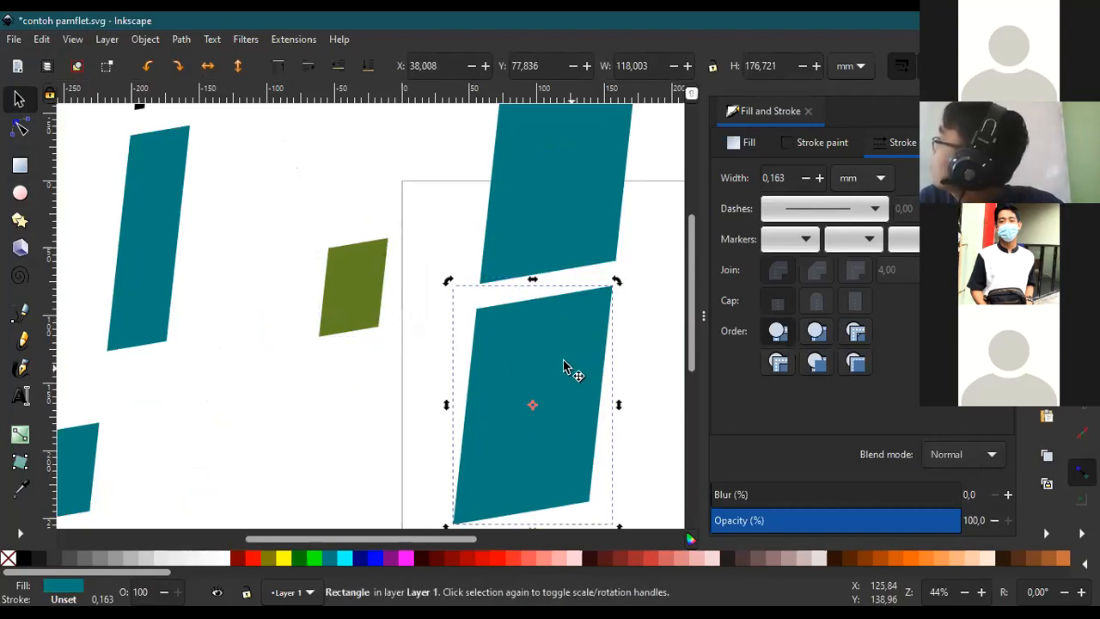
pyautogui.click(21, 491)
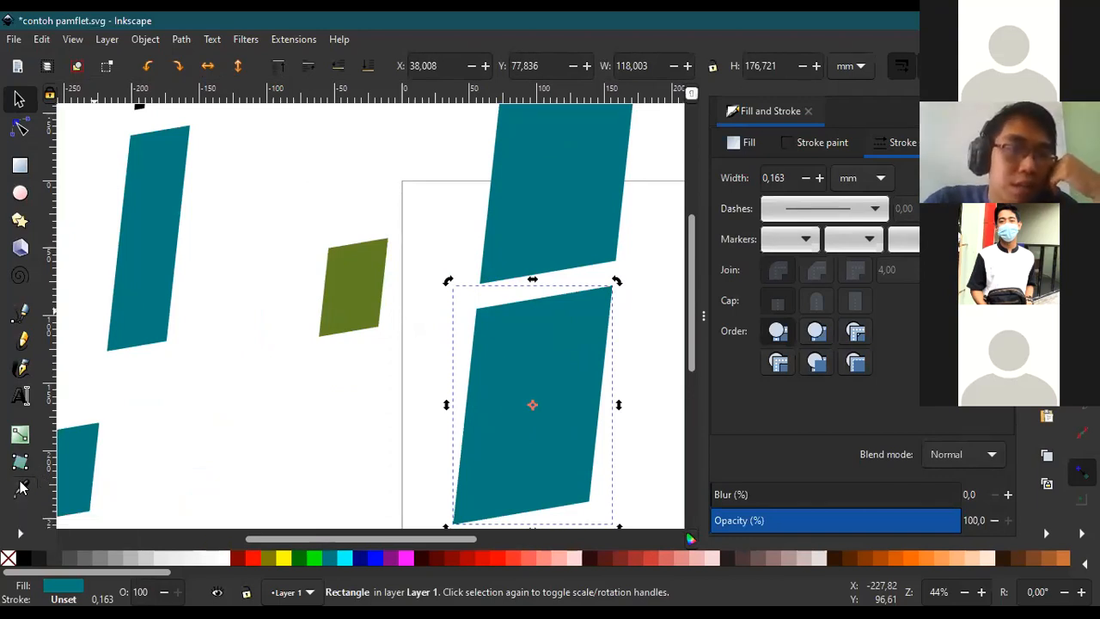
pyautogui.click(364, 294)
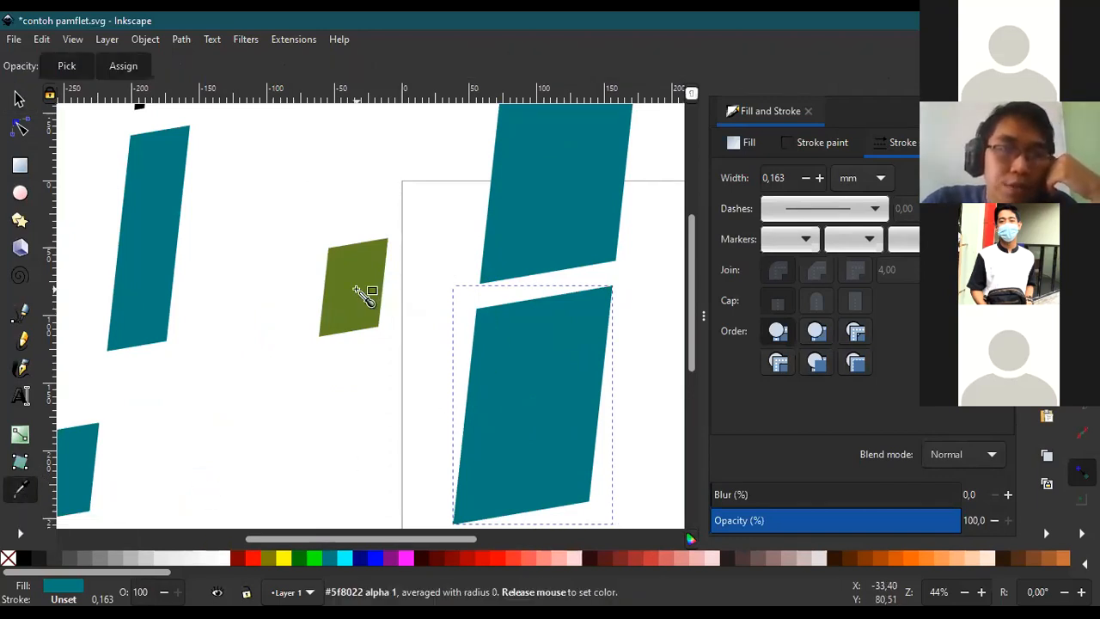
pyautogui.click(20, 100)
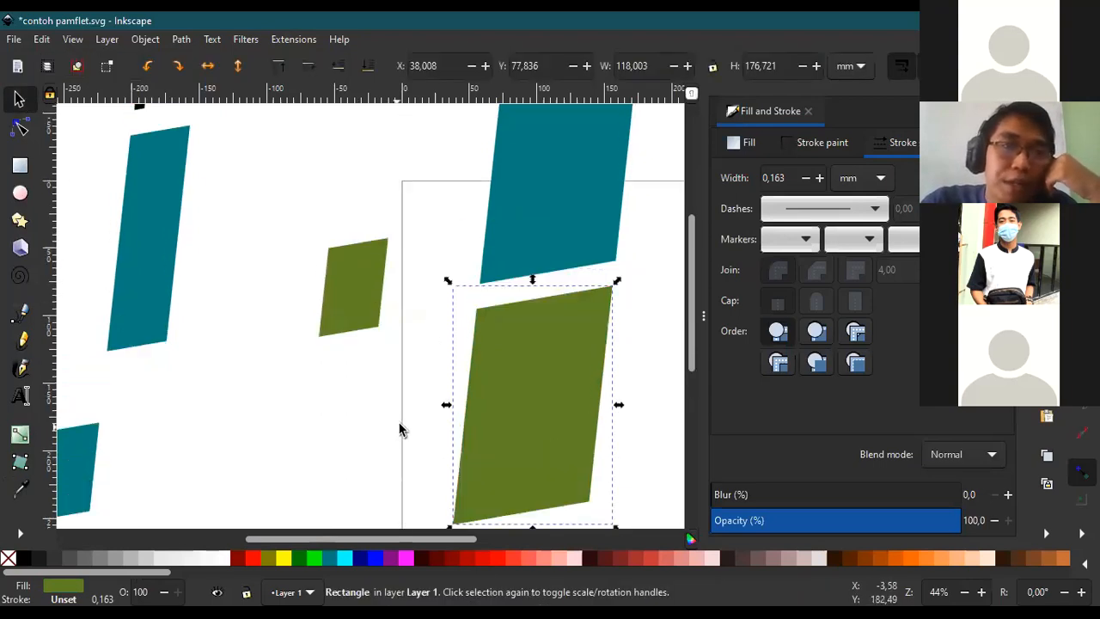
# Try the large green parallelogram over the teal one, and place it flush beneath the teal one at about X 40 mm, Y 59 mm.
pyautogui.scroll(2, 400, 429)
pyautogui.scroll(-4, 404, 430)
pyautogui.scroll(1, 434, 442)
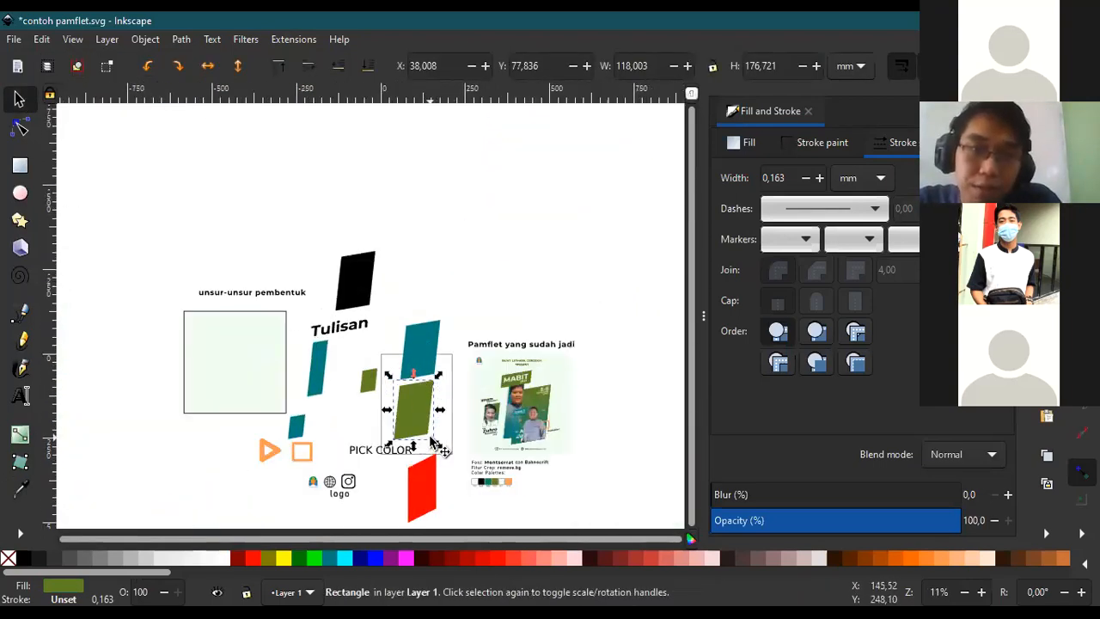
pyautogui.scroll(2, 429, 426)
pyautogui.moveTo(423, 406); pyautogui.dragTo(437, 285)
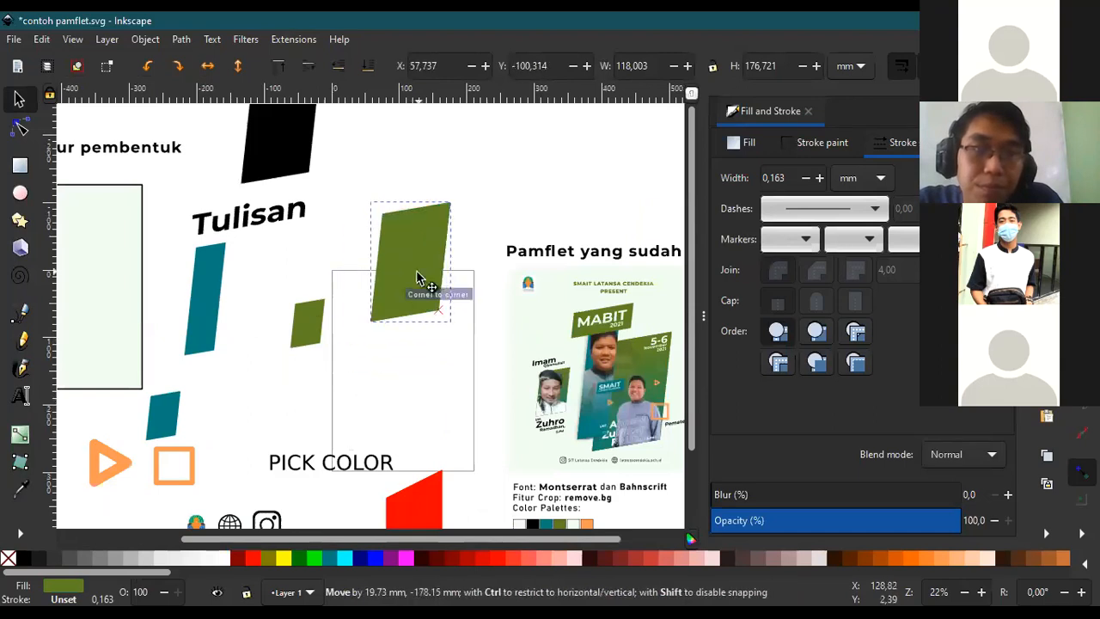
pyautogui.scroll(2, 455, 245)
pyautogui.moveTo(368, 270); pyautogui.dragTo(342, 496)
pyautogui.scroll(-3, 371, 276)
pyautogui.scroll(-2, 381, 287)
pyautogui.scroll(2, 361, 241)
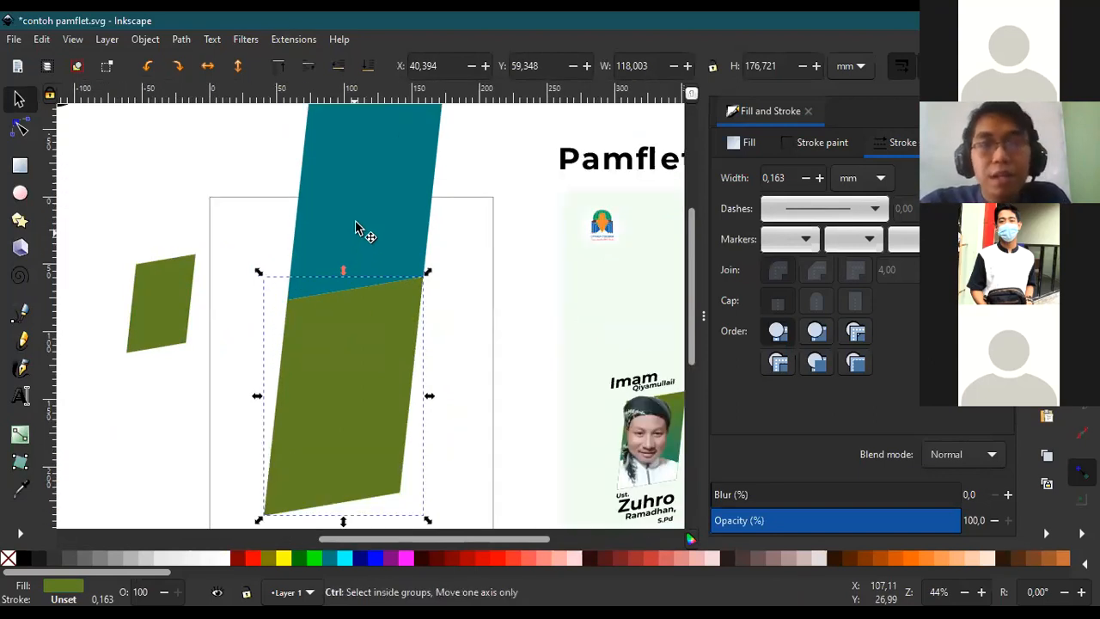
pyautogui.scroll(-1, 359, 228)
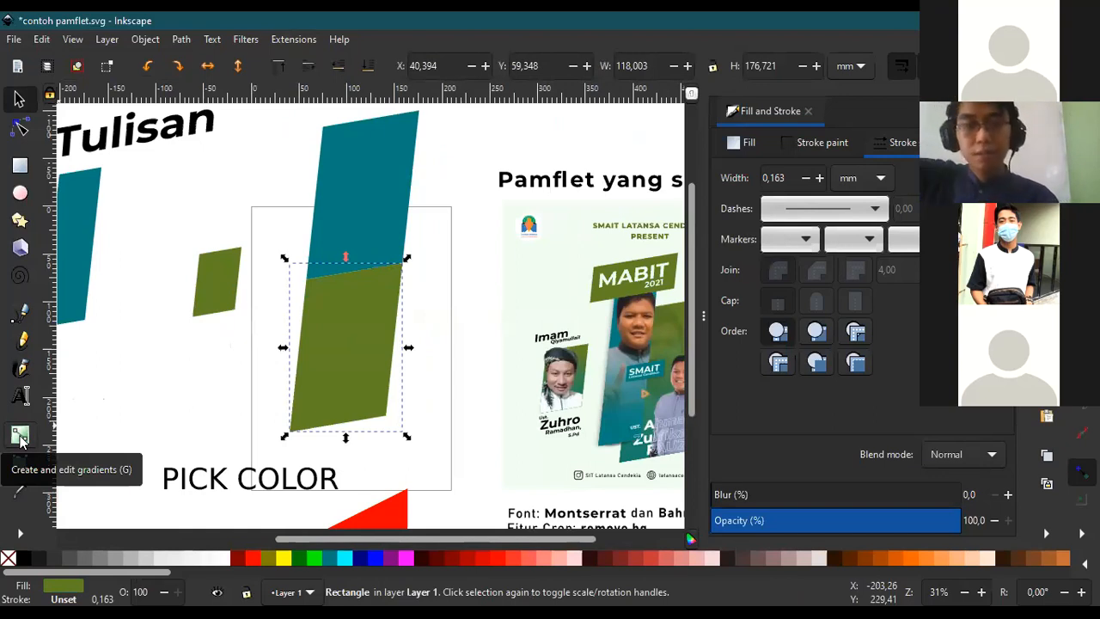
# Try an upward fade to transparent on the green parallelogram with a linear gradient extended near its upper edge, and delete the gradient.
pyautogui.click(19, 436)
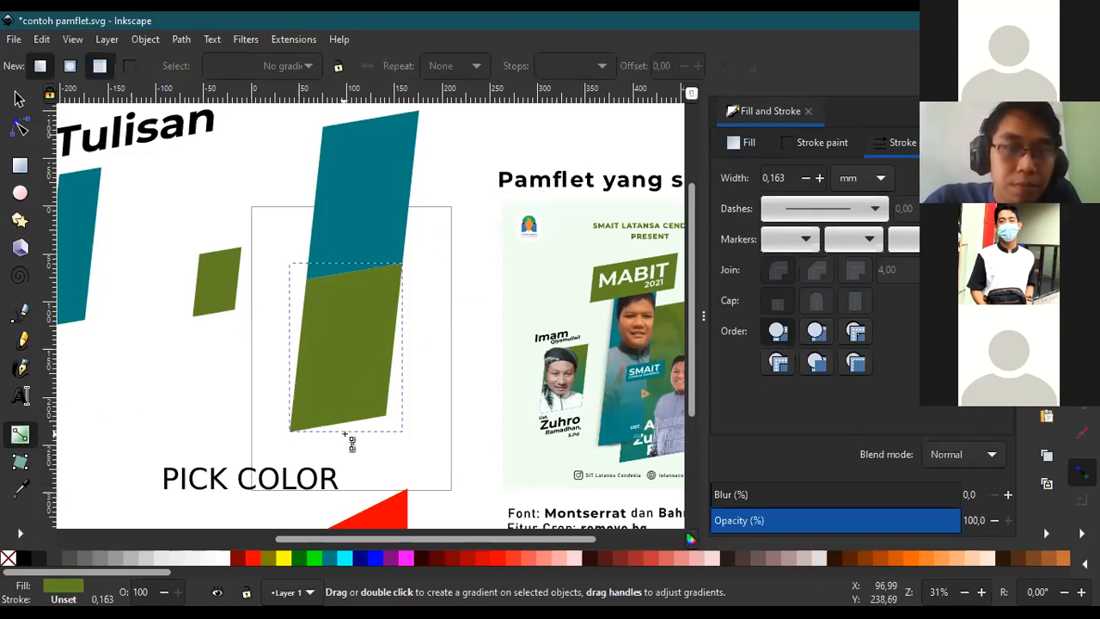
pyautogui.moveTo(336, 439); pyautogui.dragTo(352, 325)
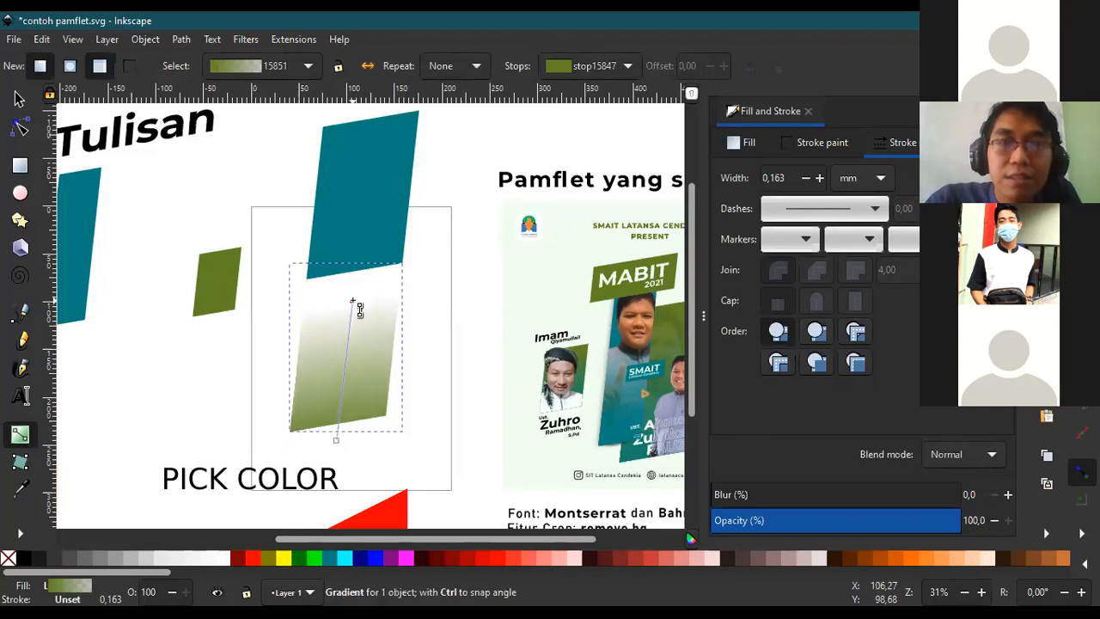
pyautogui.moveTo(353, 297); pyautogui.dragTo(360, 282)
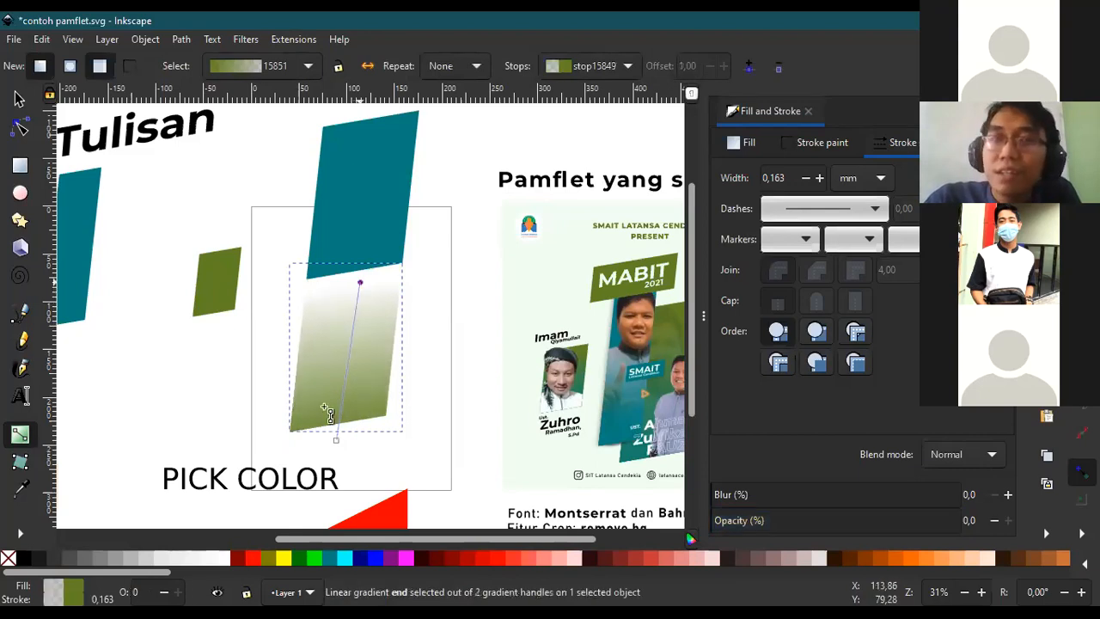
pyautogui.press('Delete')
# Try fading the green parallelogram to transparent first upward and then downward, and undo both gradients.
pyautogui.moveTo(338, 435); pyautogui.dragTo(354, 330)
pyautogui.moveTo(350, 282); pyautogui.dragTo(343, 378)
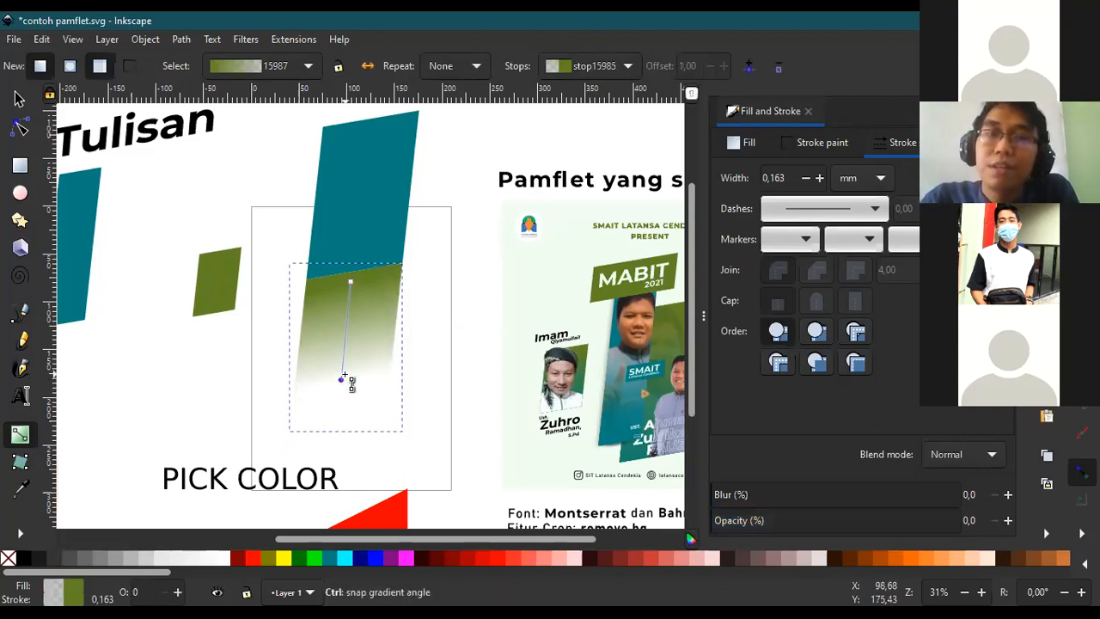
pyautogui.hotkey('ctrl', 'z')
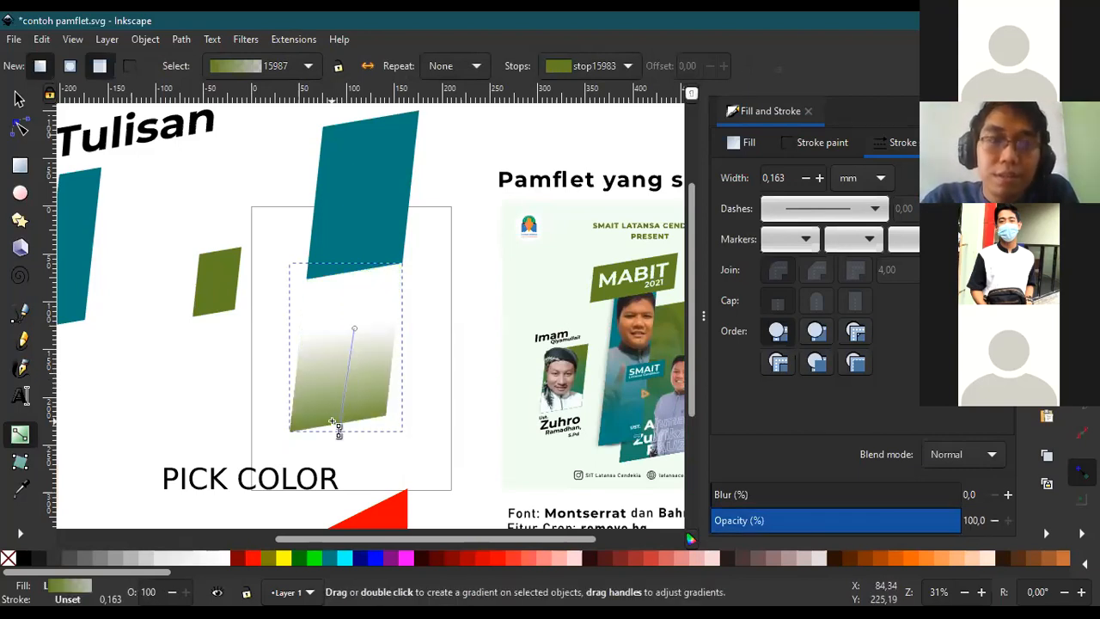
pyautogui.hotkey('ctrl', 'z')
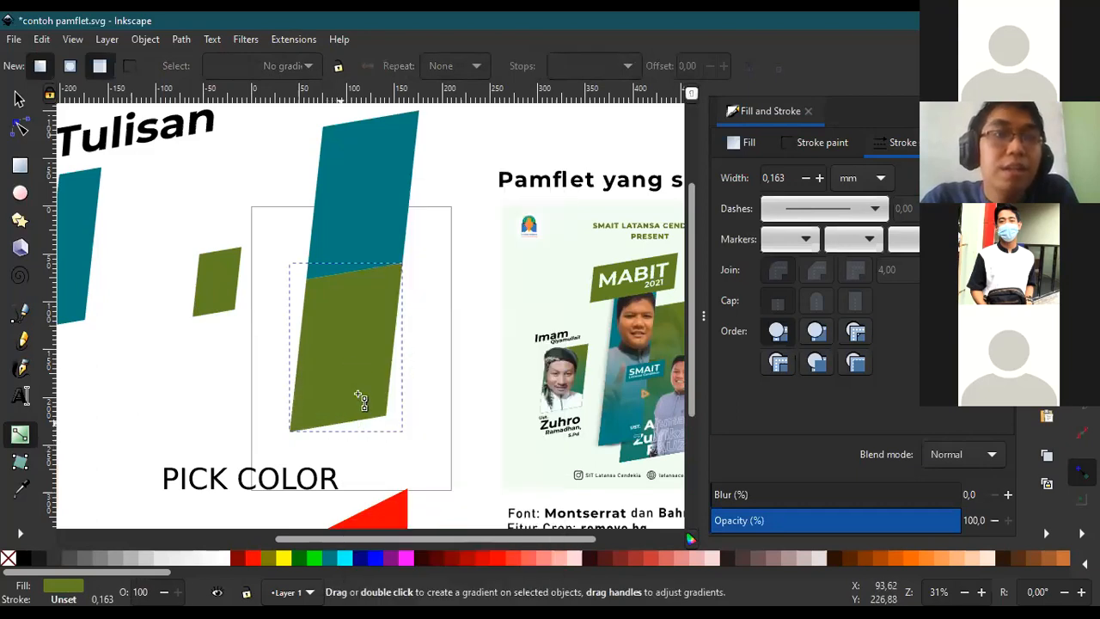
# Try a linear gradient from the green parallelogram's lower edge to just below its upper edge, and undo it.
pyautogui.click(531, 279)
pyautogui.click(640, 239)
pyautogui.moveTo(337, 434); pyautogui.dragTo(351, 303)
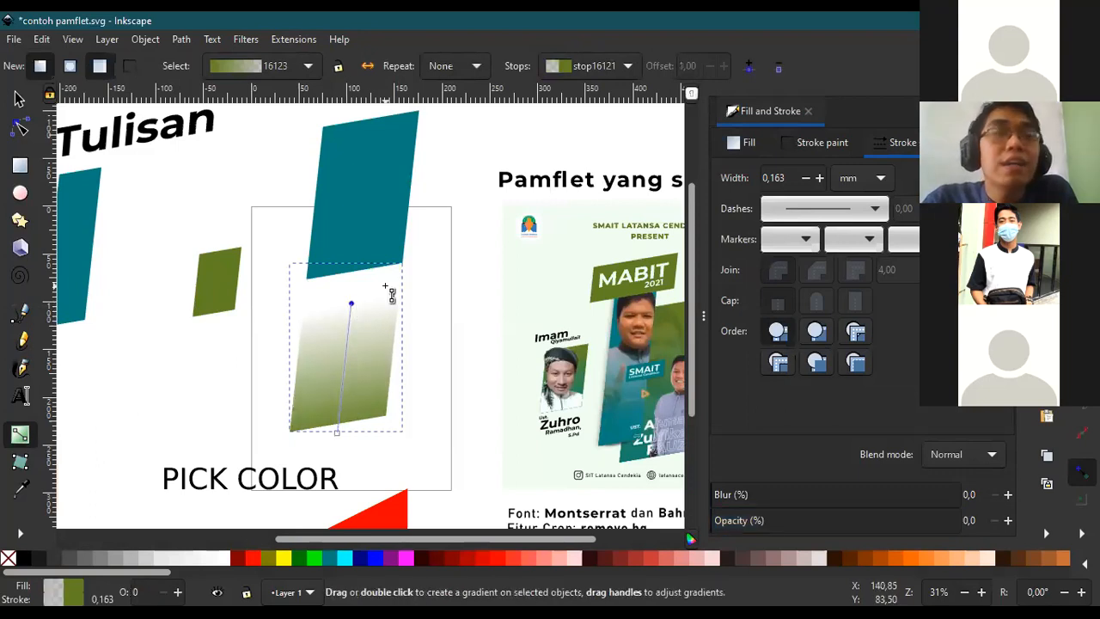
pyautogui.hotkey('ctrl', 'z')
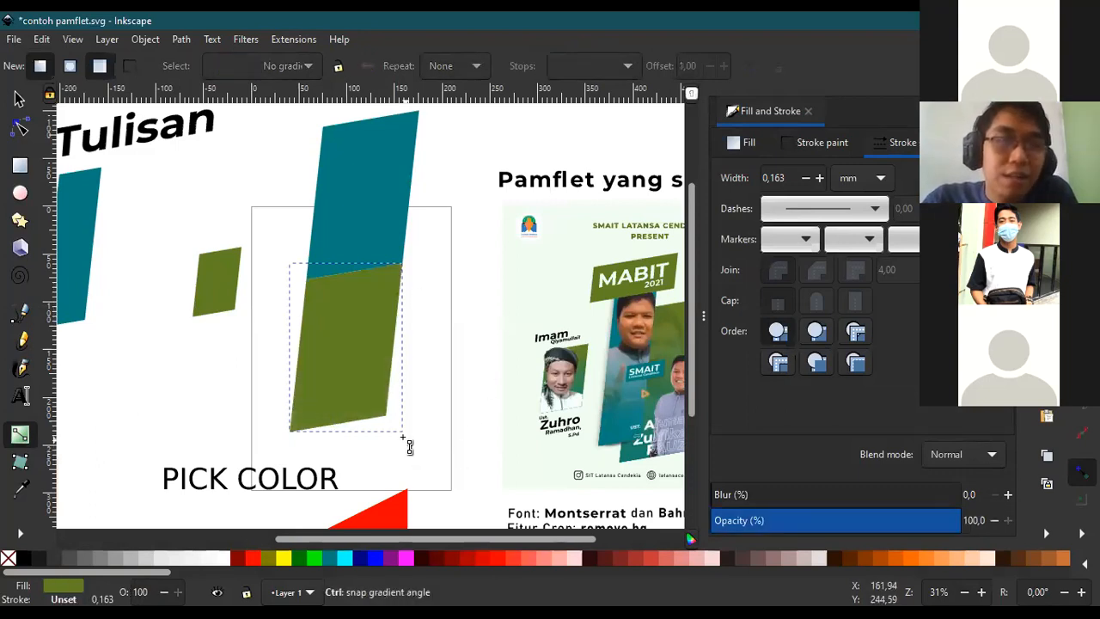
# Fade the green parallelogram from green at its lower edge to transparent near its upper edge, and undo a trial horizontal gradient.
pyautogui.moveTo(334, 434); pyautogui.dragTo(358, 310)
pyautogui.moveTo(418, 355); pyautogui.dragTo(308, 361)
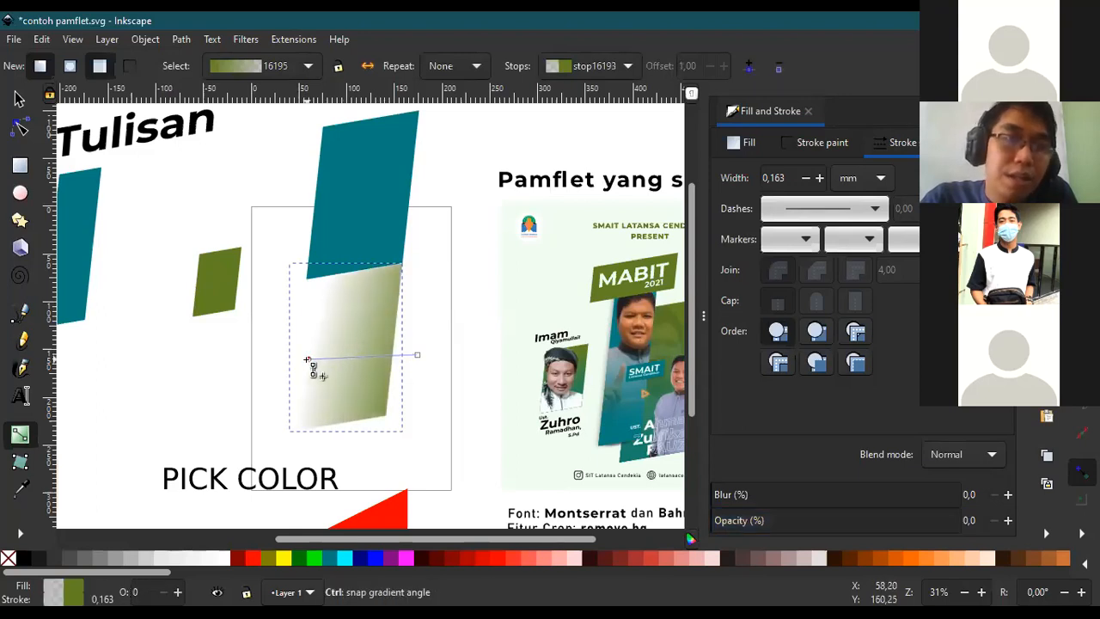
pyautogui.hotkey('ctrl', 'z')
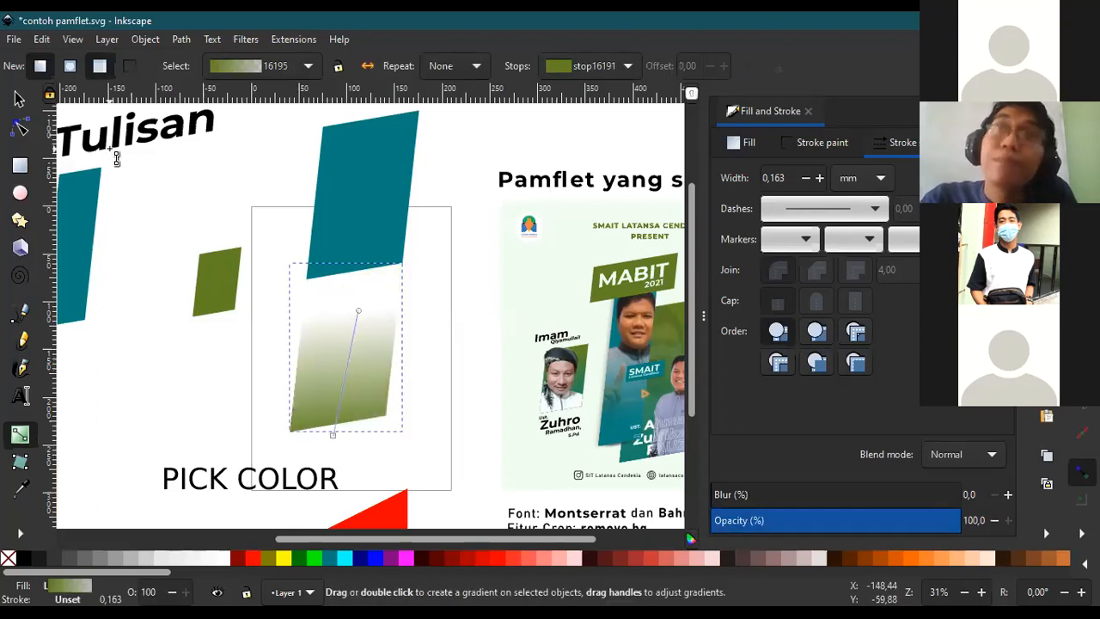
# Move the faded green parallelogram exactly onto the teal one at about X 58 mm, Y -100 mm, deselect it and inspect the blend.
pyautogui.click(19, 100)
pyautogui.moveTo(343, 421); pyautogui.dragTo(357, 256)
pyautogui.click(438, 283)
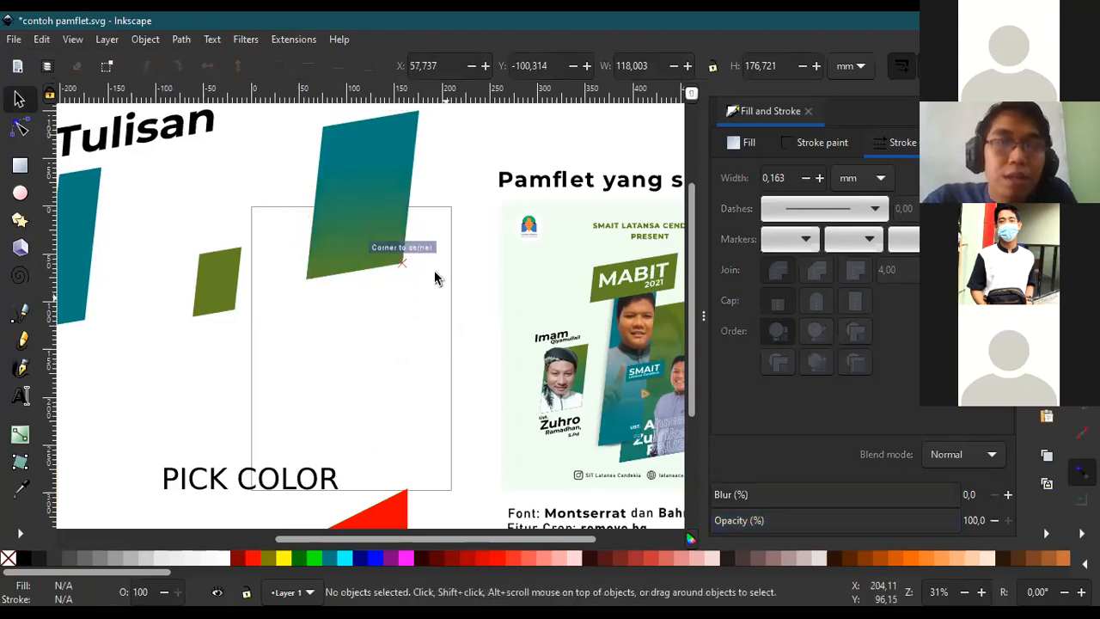
pyautogui.scroll(2, 373, 172)
pyautogui.scroll(-1, 372, 206)
pyautogui.scroll(-2, 373, 172)
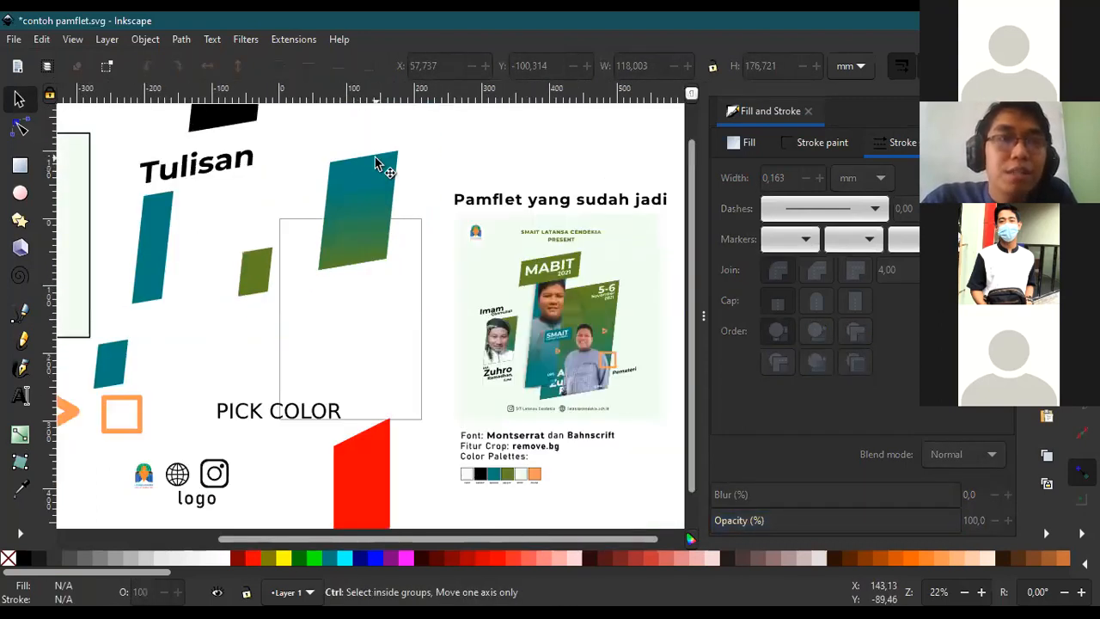
pyautogui.scroll(5, 379, 164)
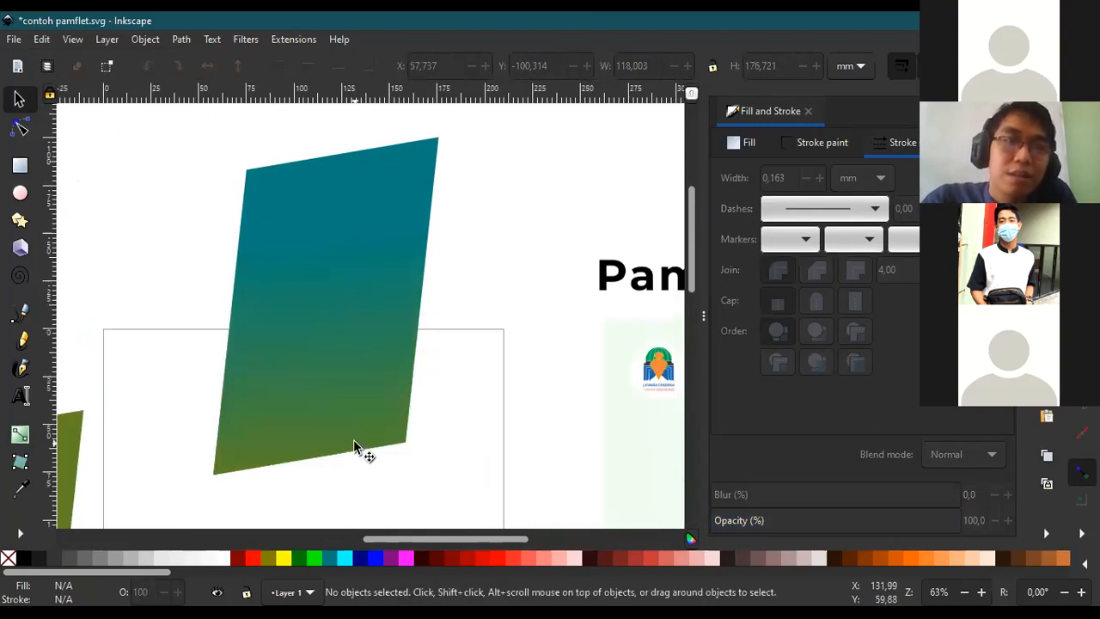
pyautogui.scroll(-2, 360, 385)
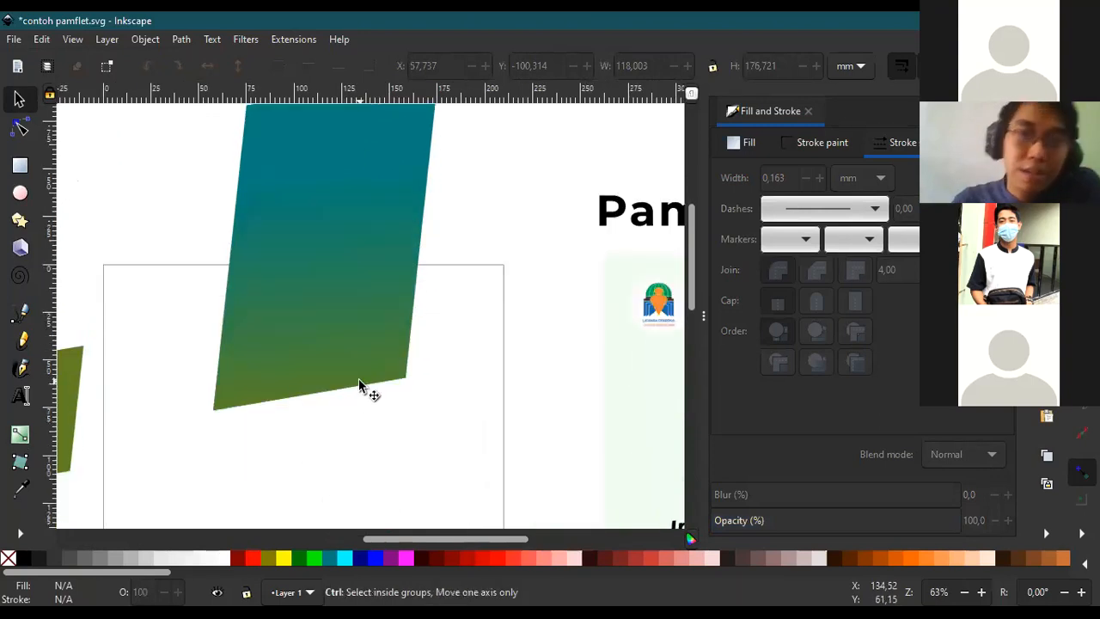
# Move the faded green parallelogram off the teal one to about X 146 mm, Y -104 mm.
pyautogui.scroll(-1, 425, 358)
pyautogui.scroll(1, 413, 327)
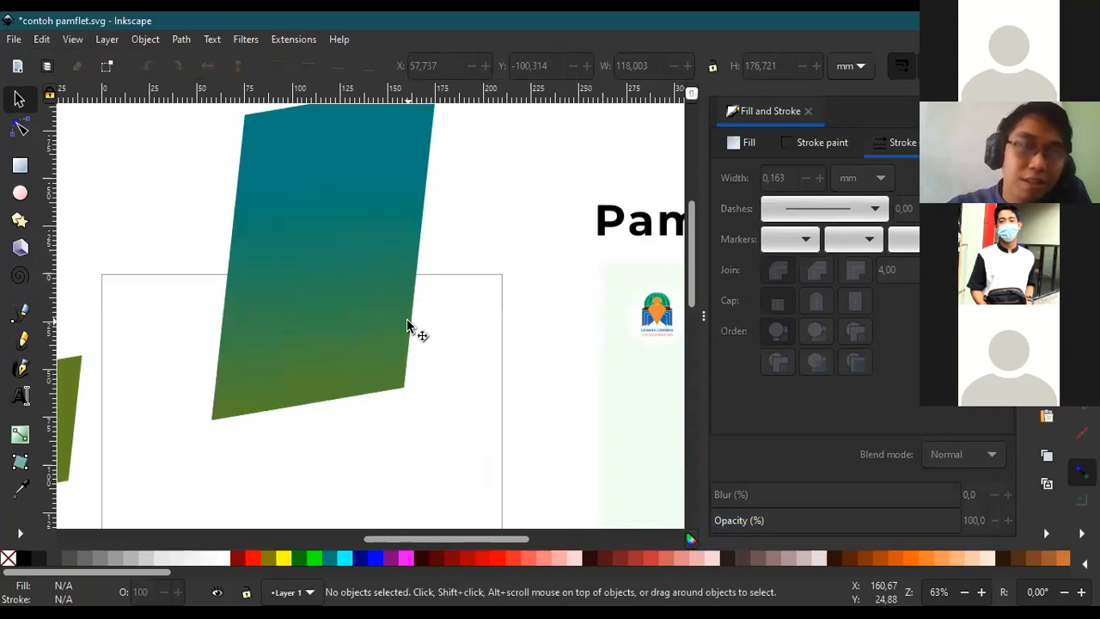
pyautogui.scroll(-1, 412, 263)
pyautogui.scroll(2, 398, 243)
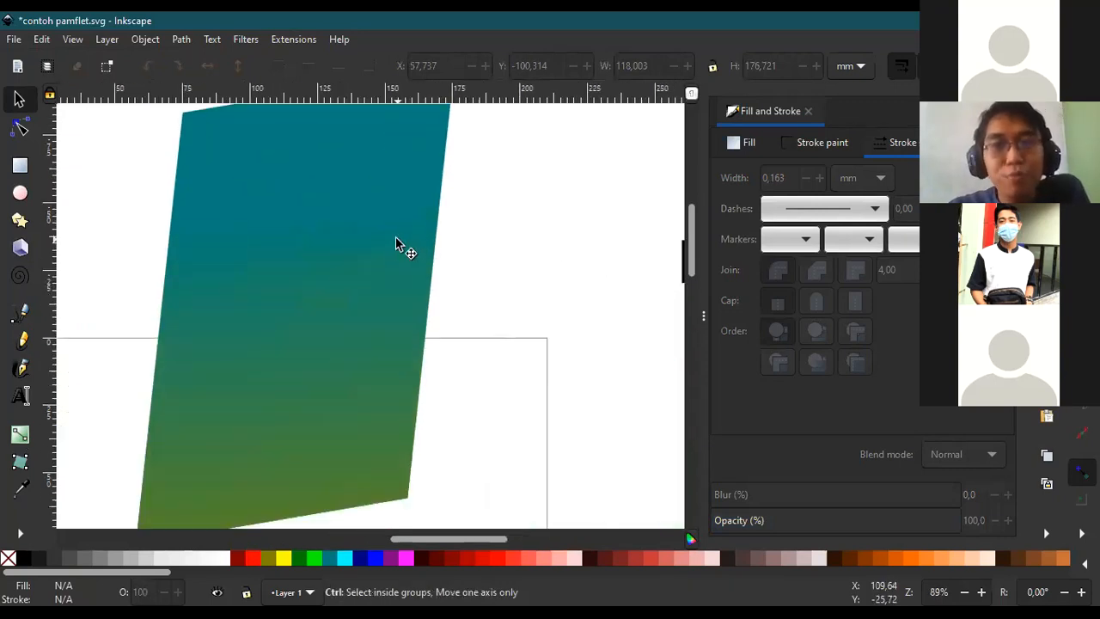
pyautogui.scroll(-1, 396, 243)
pyautogui.click(360, 416)
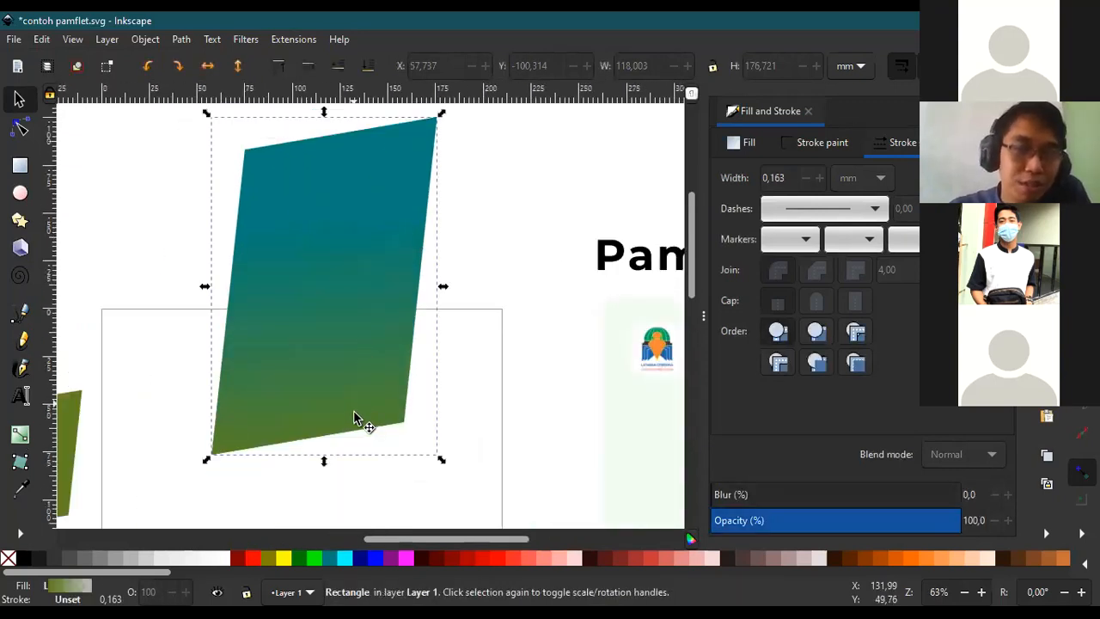
pyautogui.moveTo(338, 423); pyautogui.dragTo(588, 408)
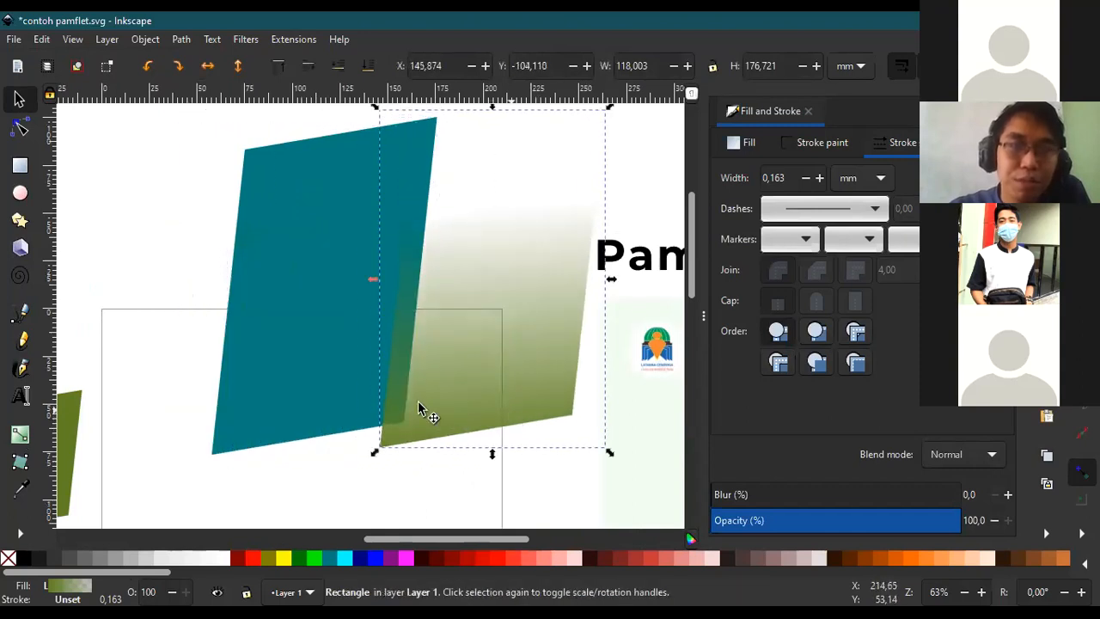
# Select the teal parallelogram and view the PNG export settings for the selection.
pyautogui.click(312, 379)
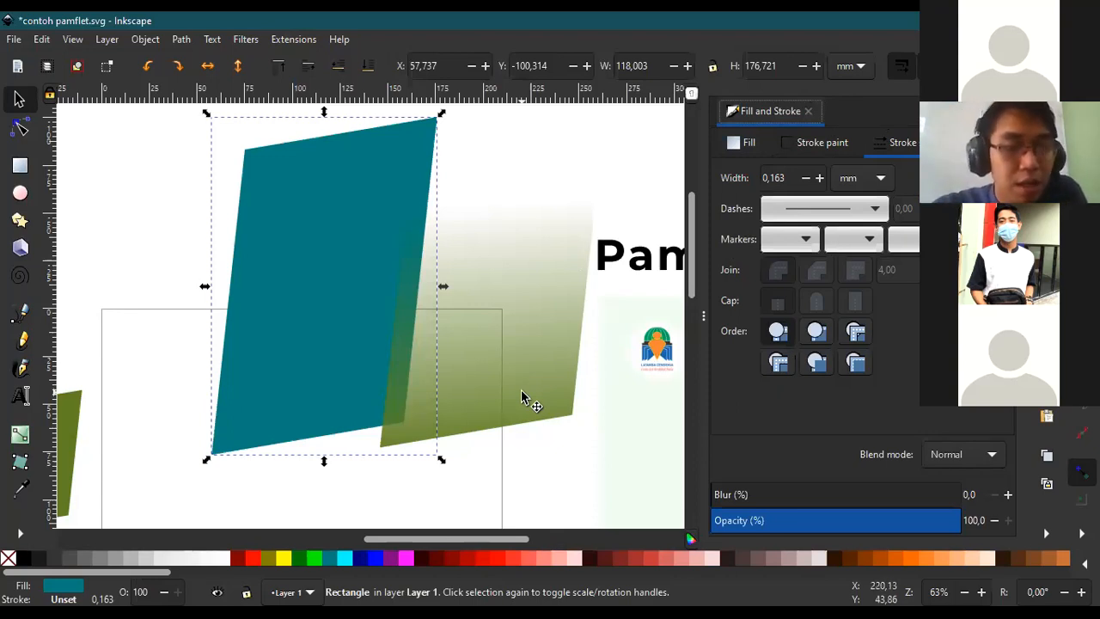
pyautogui.hotkey('shift', 'ctrl', 'e')
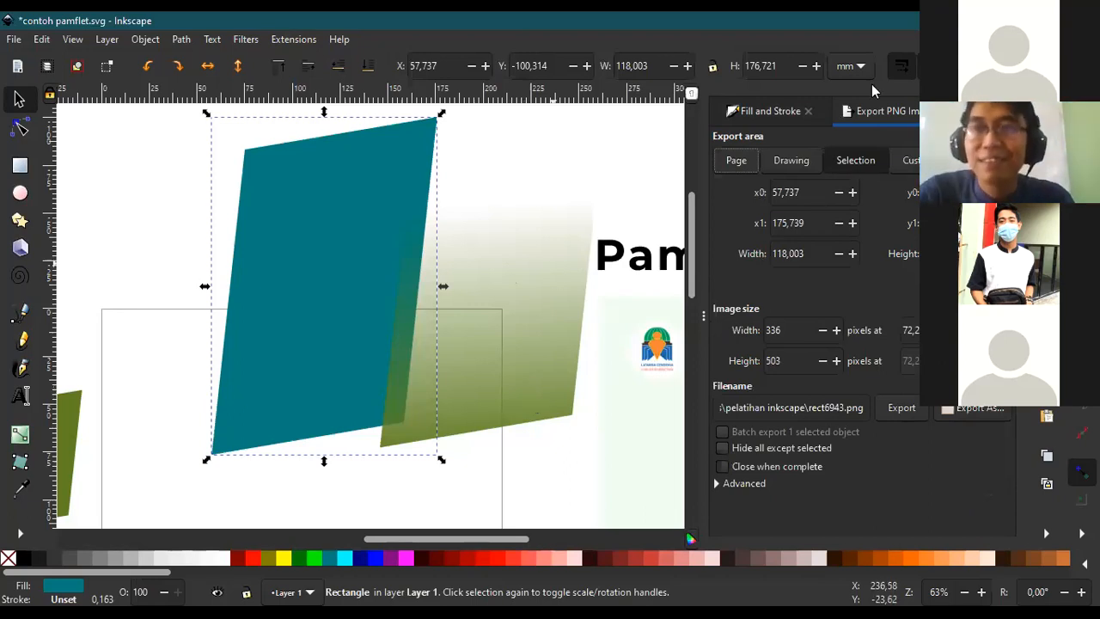
pyautogui.click(946, 111)
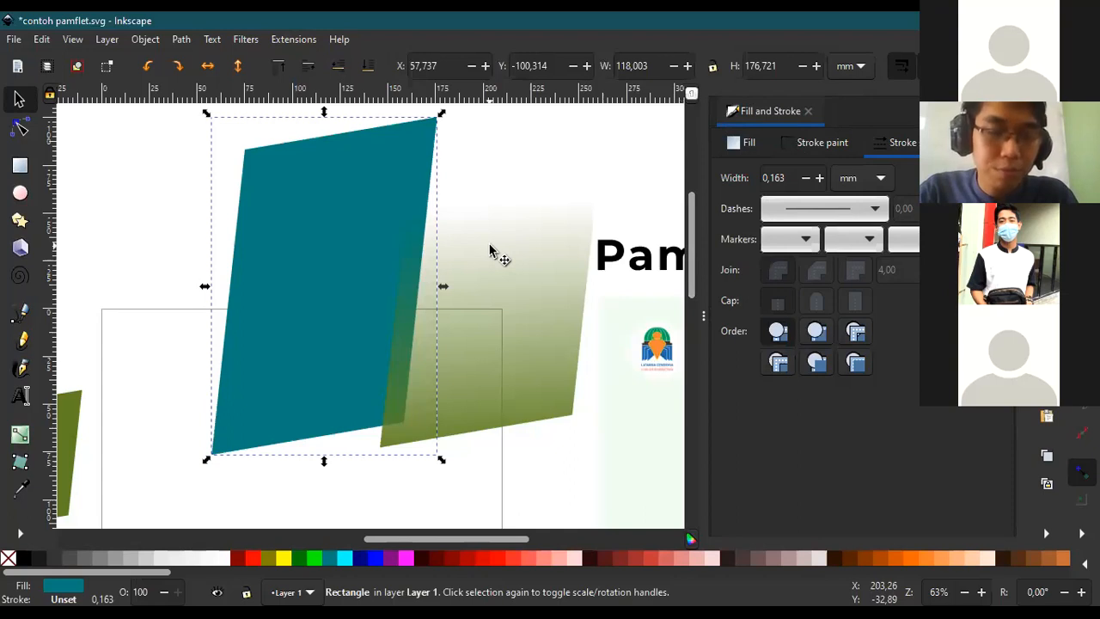
pyautogui.hotkey('shift', 'ctrl', 'e')
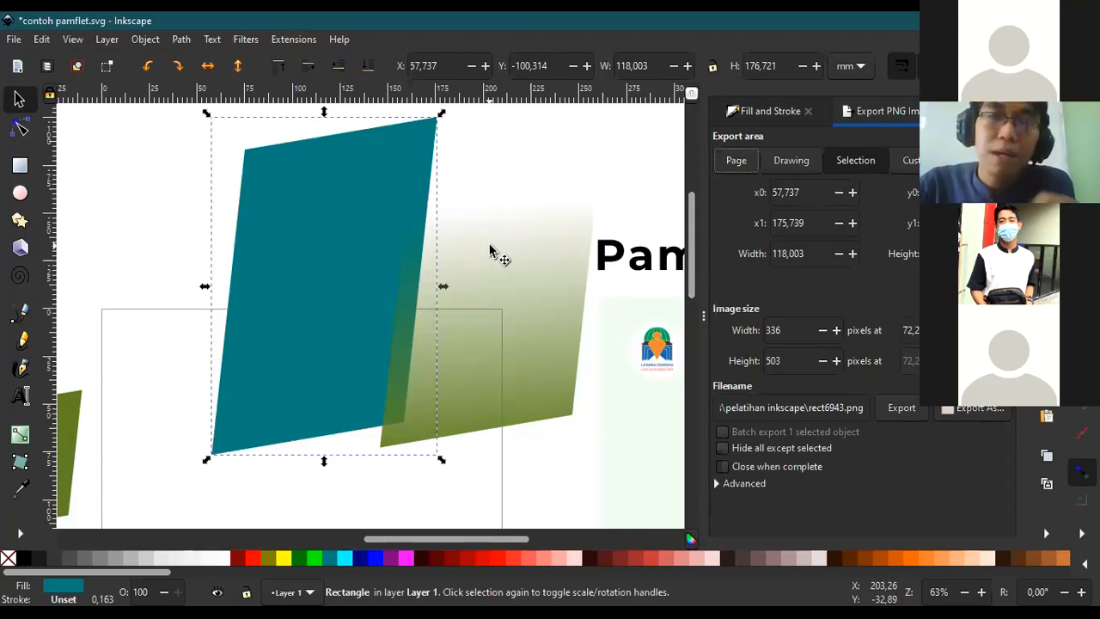
# Move the teal parallelogram clear of the green one to about X 36 mm, Y -97 mm, and close the PNG export settings.
pyautogui.moveTo(265, 276); pyautogui.dragTo(234, 277)
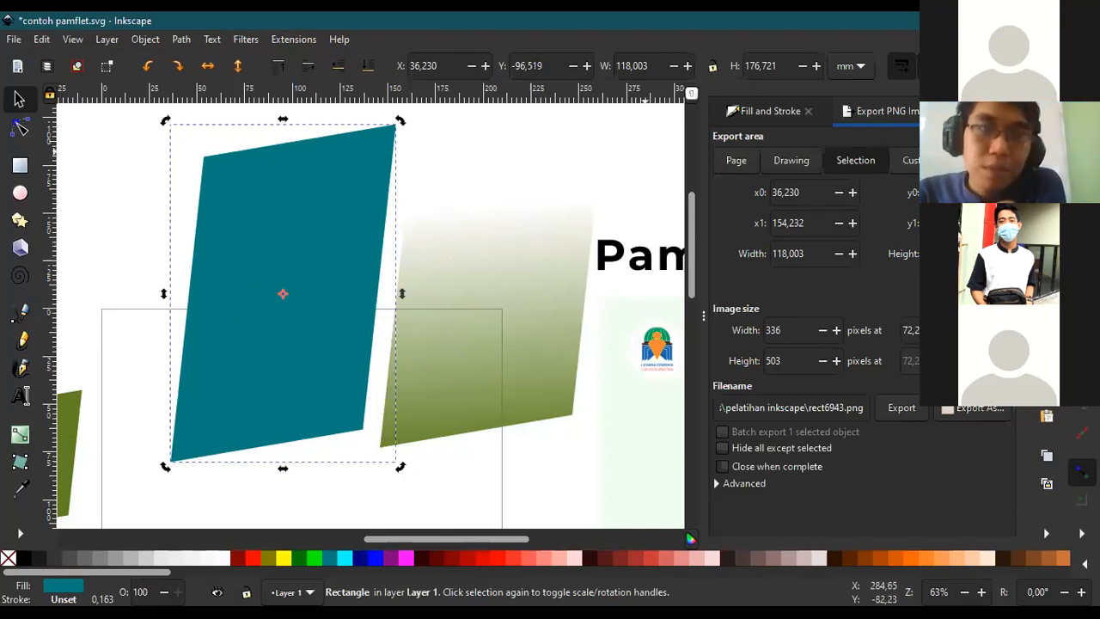
pyautogui.click(948, 111)
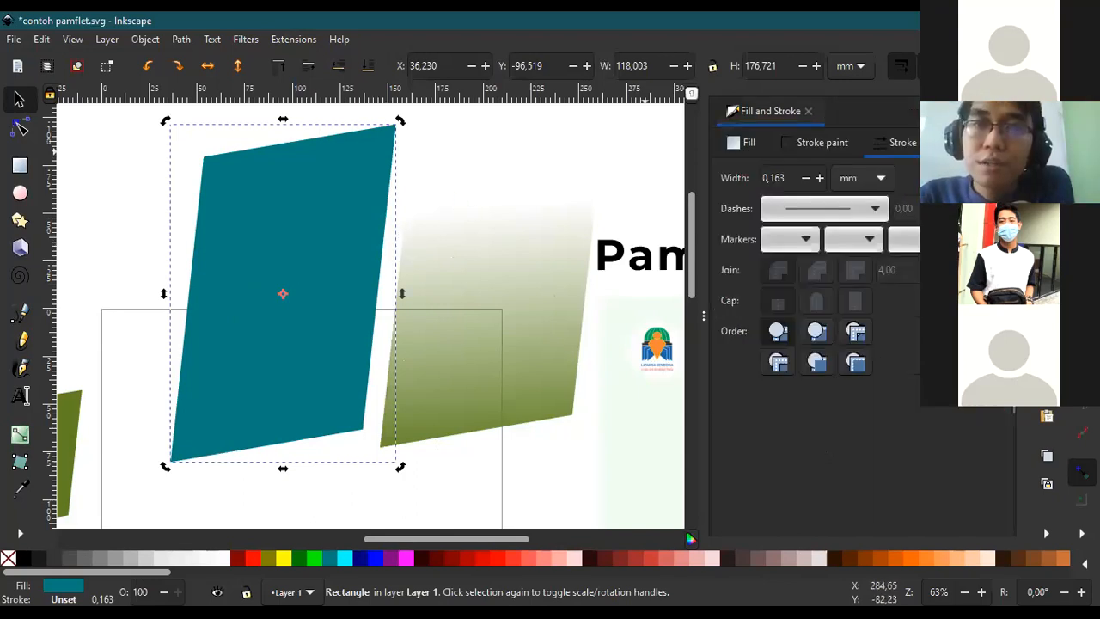
# Reopen the PNG export settings, look at them alongside the Fill and Stroke settings, and close the export settings.
pyautogui.click(14, 39)
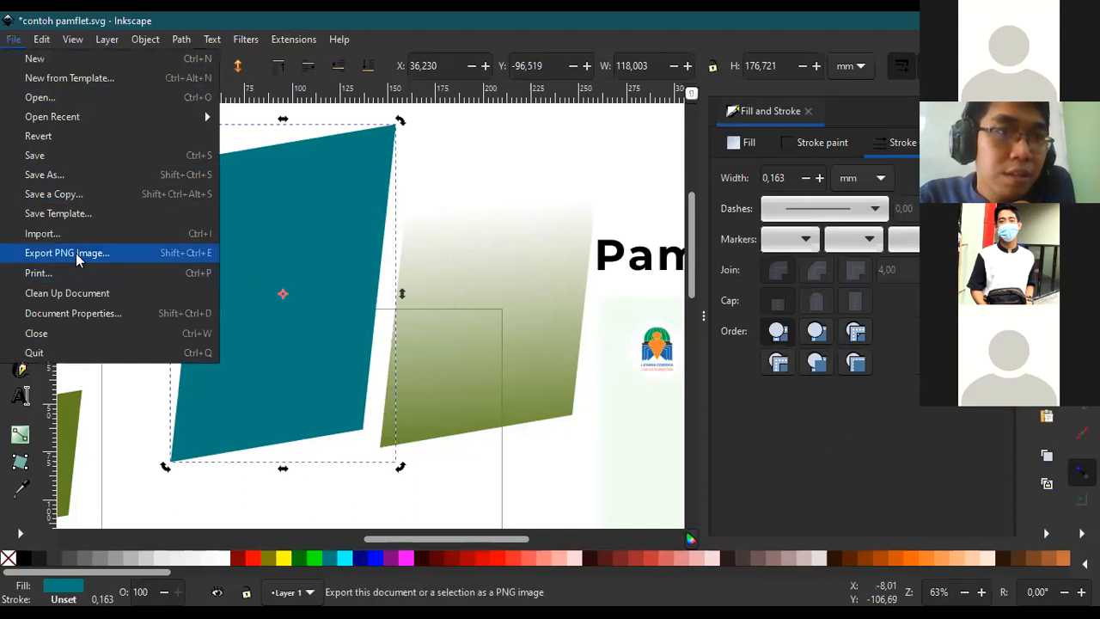
pyautogui.click(78, 254)
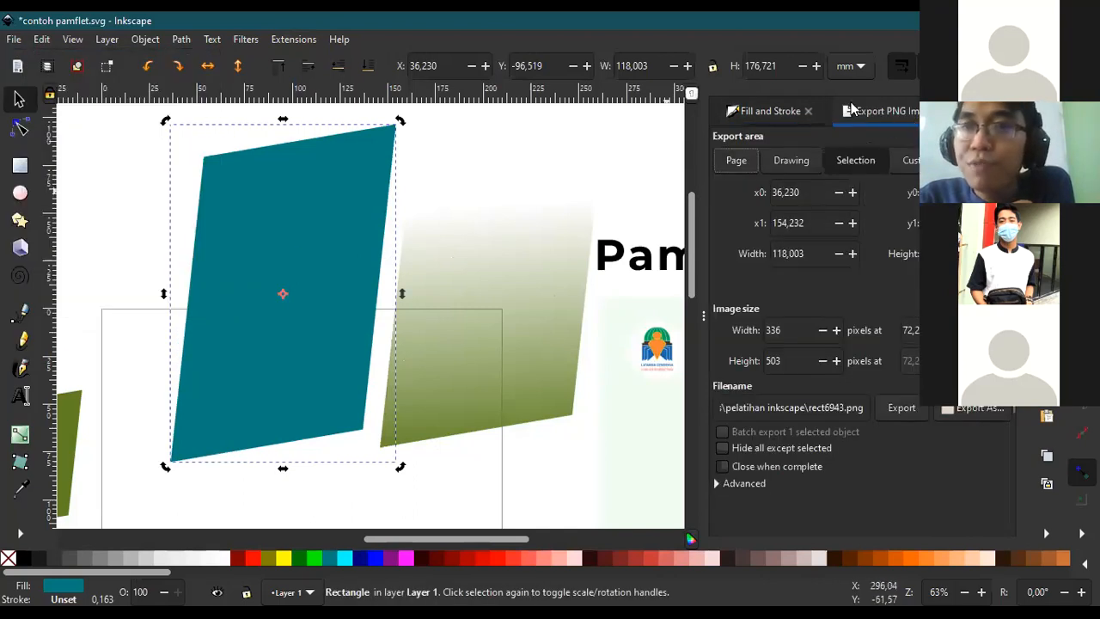
pyautogui.click(761, 113)
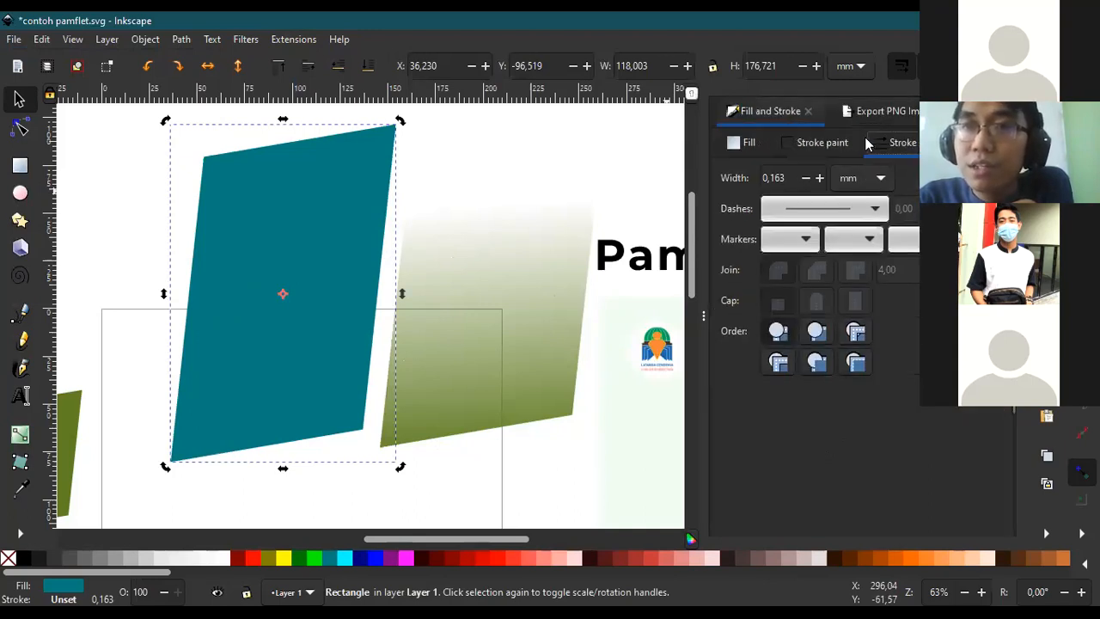
pyautogui.click(889, 112)
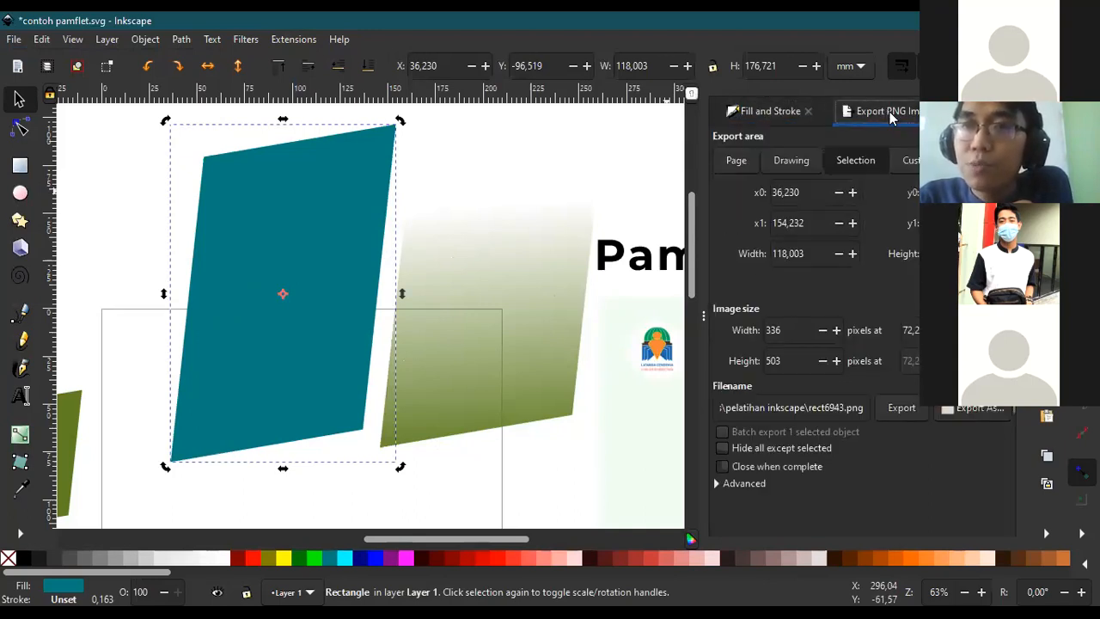
pyautogui.click(945, 112)
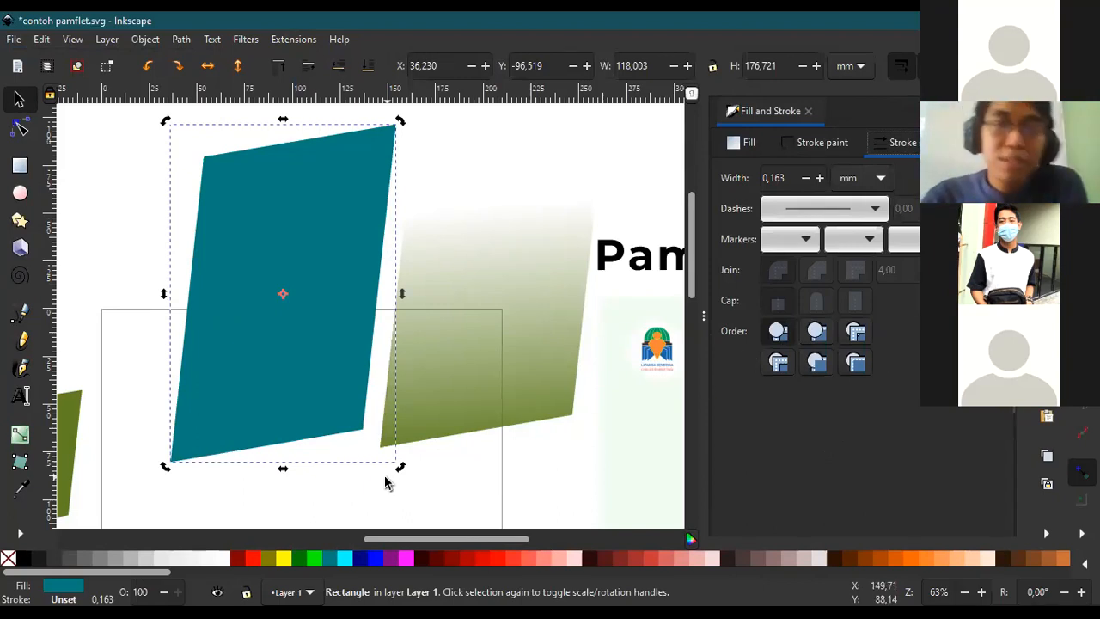
# Move the faded green parallelogram exactly onto the teal one at about X 36 mm, Y -97 mm.
pyautogui.click(511, 373)
pyautogui.moveTo(555, 413); pyautogui.dragTo(339, 429)
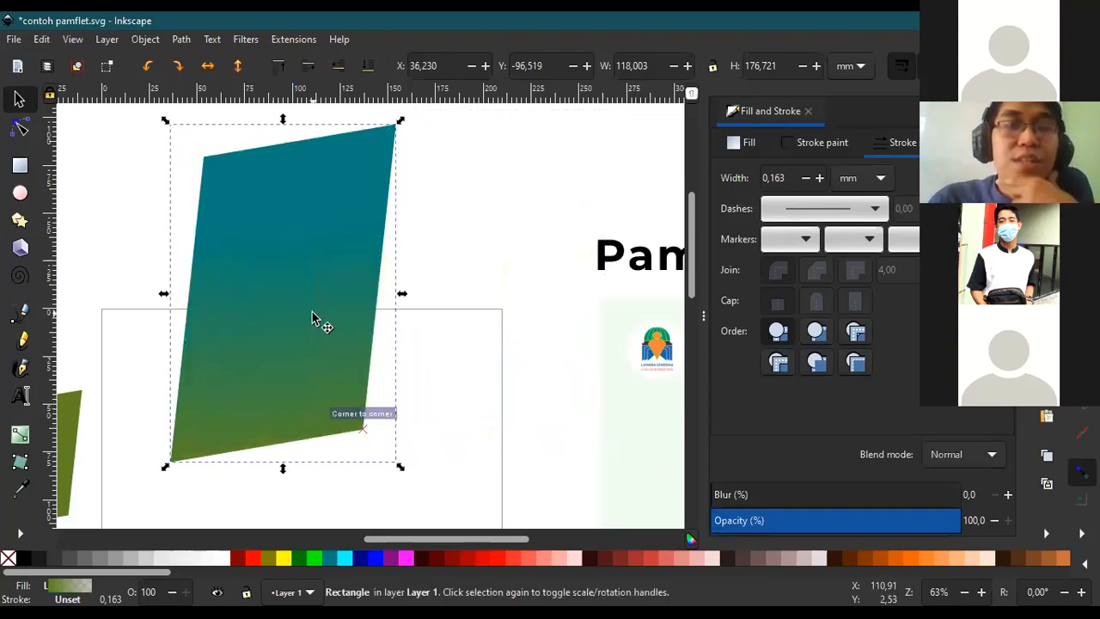
pyautogui.scroll(-2, 319, 319)
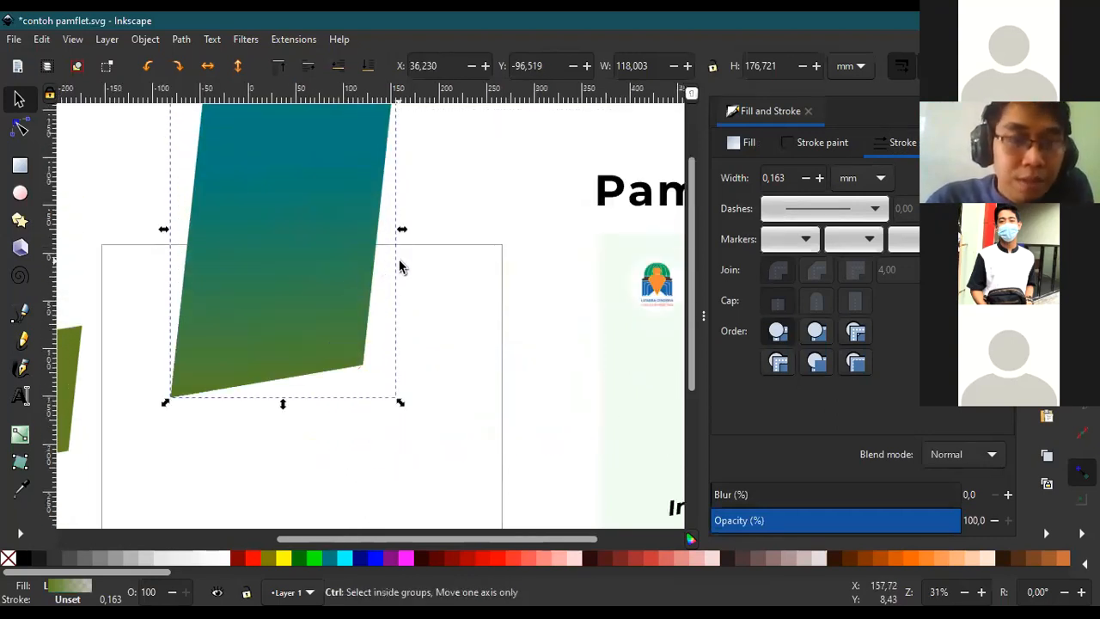
pyautogui.keyDown('ctrl'); pyautogui.scroll(-2, 401, 263); pyautogui.keyUp('ctrl')
pyautogui.keyDown('ctrl'); pyautogui.scroll(1, 351, 239); pyautogui.keyUp('ctrl')
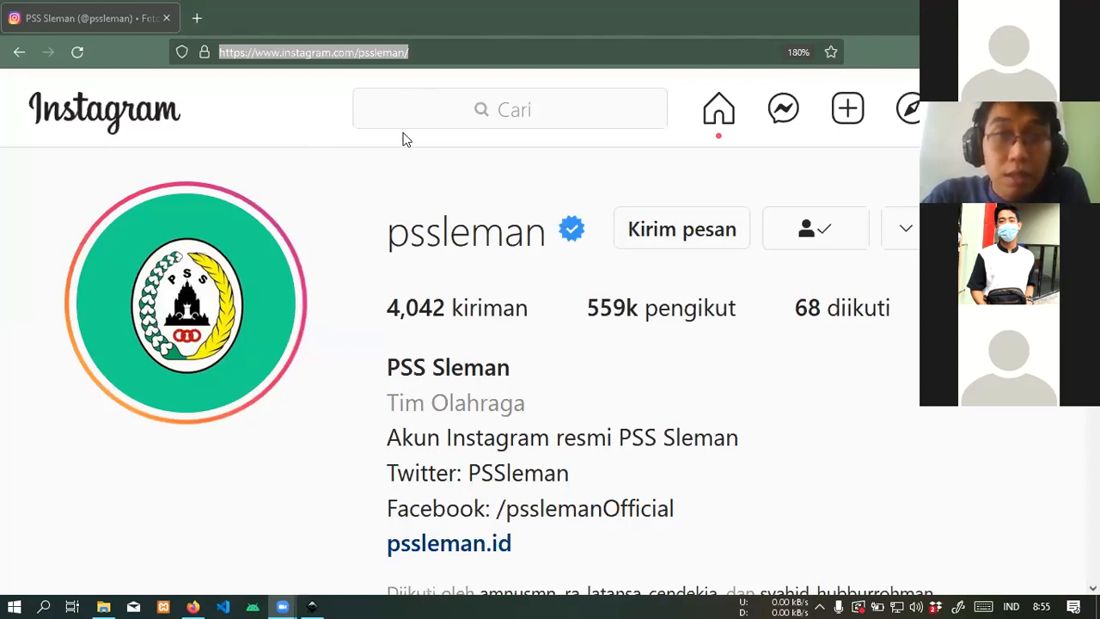
# Switch to Firefox and open the color matching game at color.method.ac.
pyautogui.click(120, 114)
pyautogui.click(385, 65)
pyautogui.write('COLOR.')
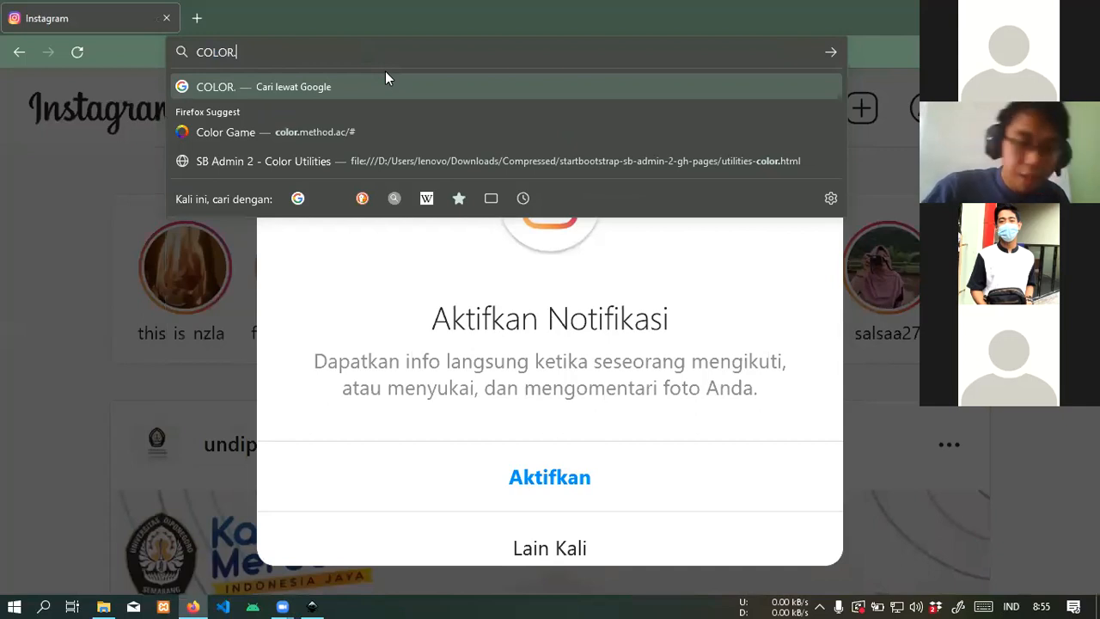
pyautogui.write('METHOD')
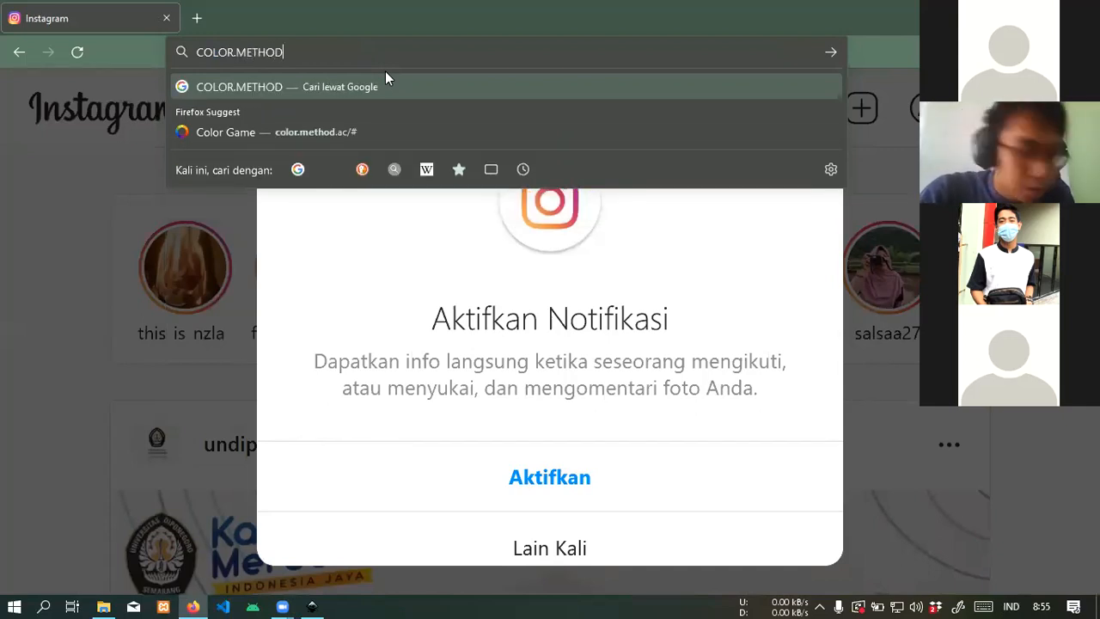
pyautogui.write('.AC')
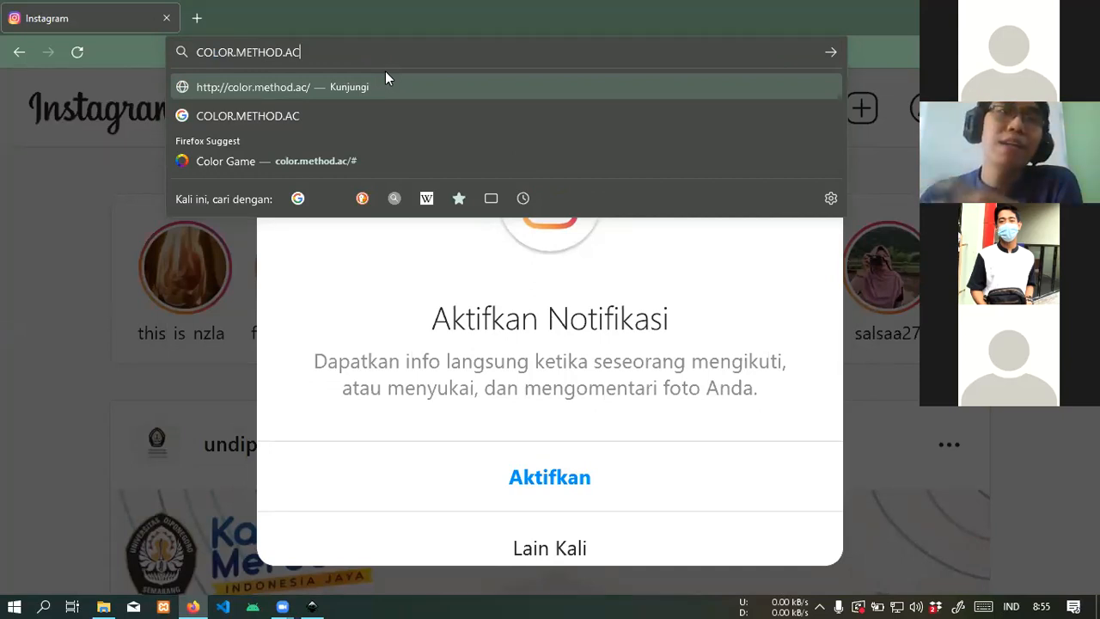
pyautogui.press('Return')
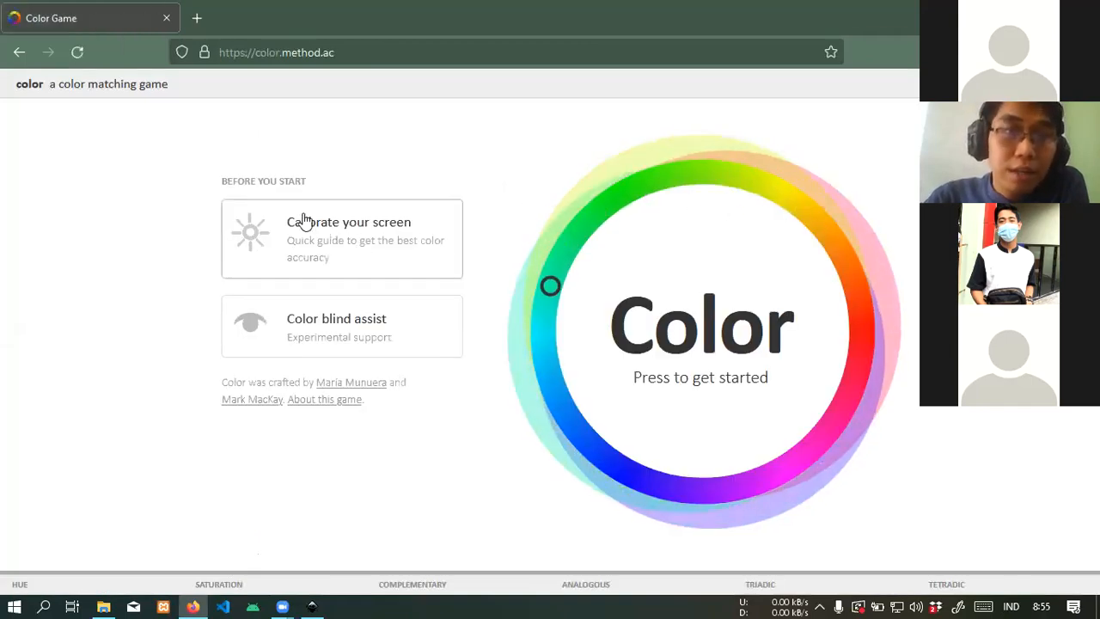
# Examine the color swatches and explanatory text in the game's screen calibration guide, closing and reopening the guide several times.
pyautogui.click(405, 239)
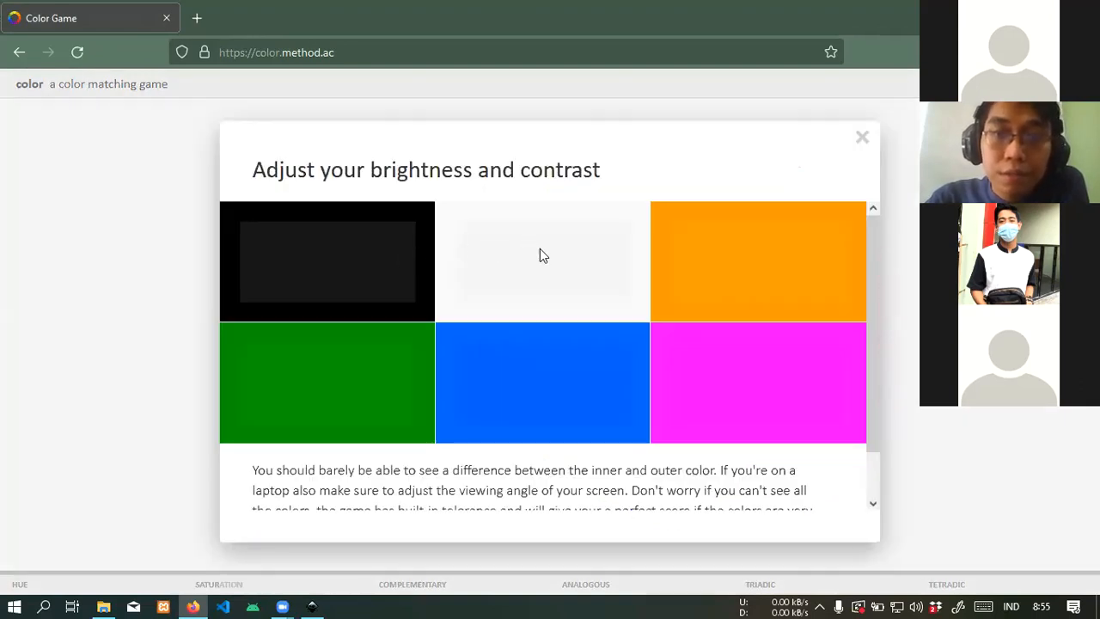
pyautogui.scroll(-1, 667, 417)
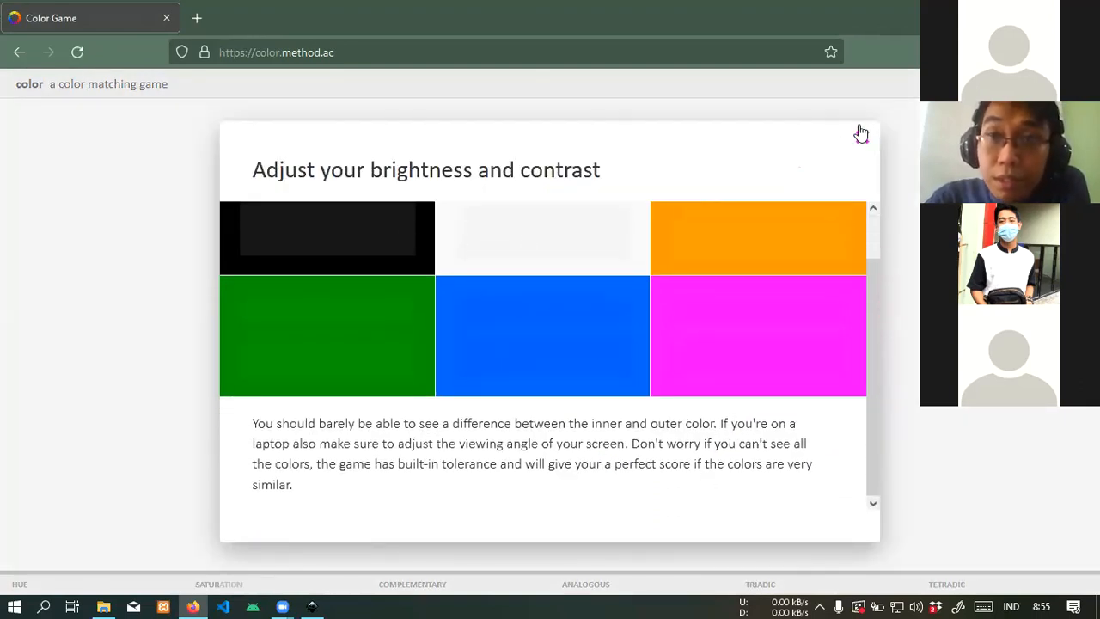
pyautogui.click(863, 134)
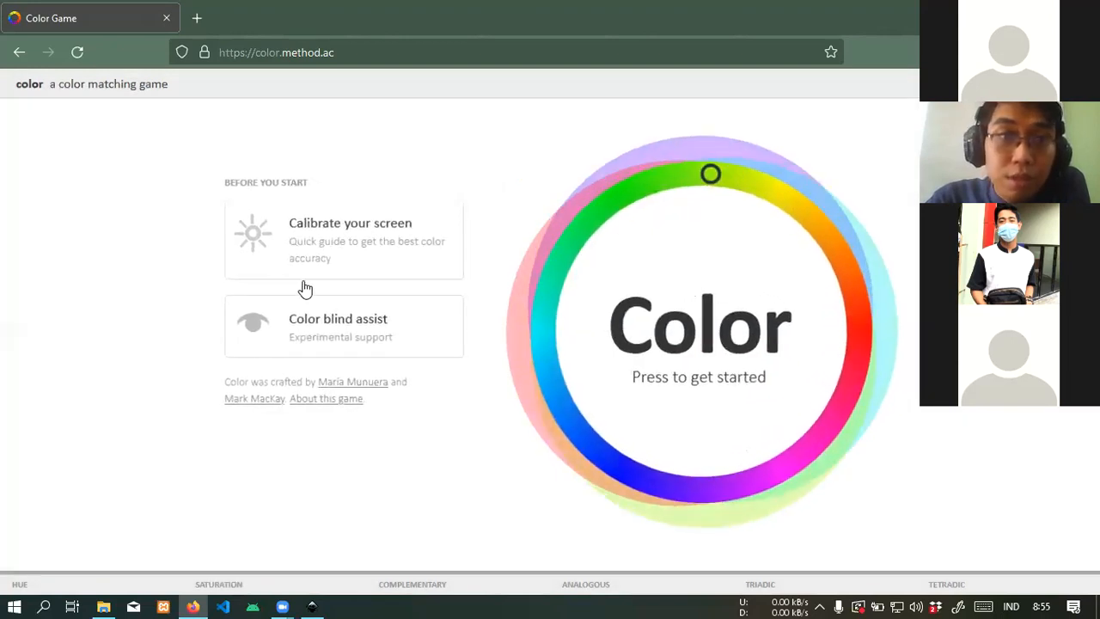
pyautogui.click(311, 237)
pyautogui.scroll(1, 416, 288)
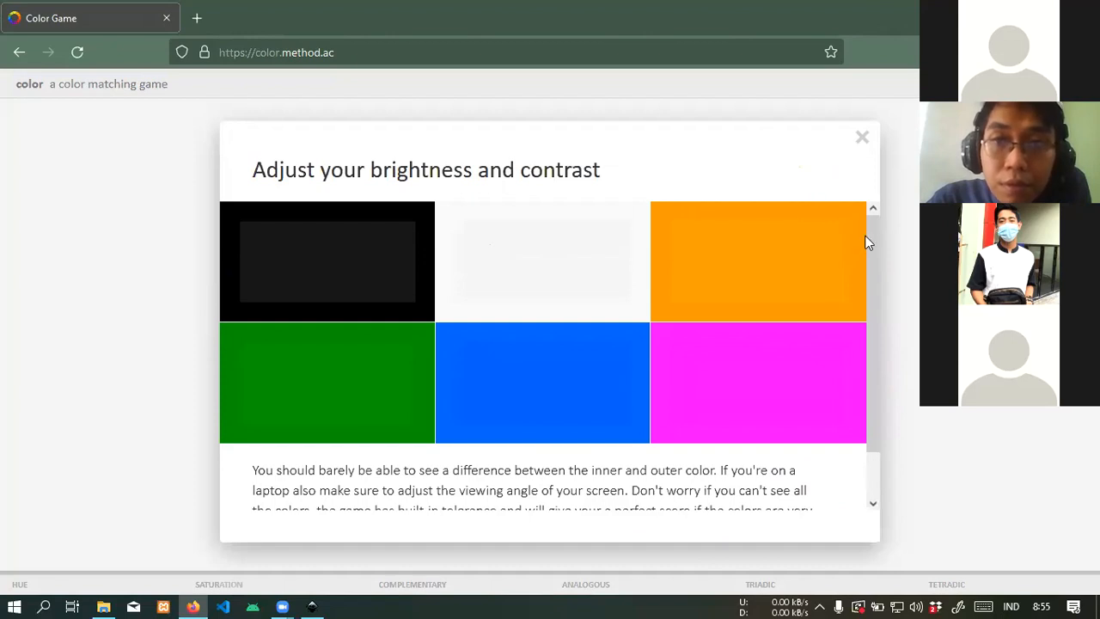
pyautogui.moveTo(874, 239); pyautogui.dragTo(874, 295)
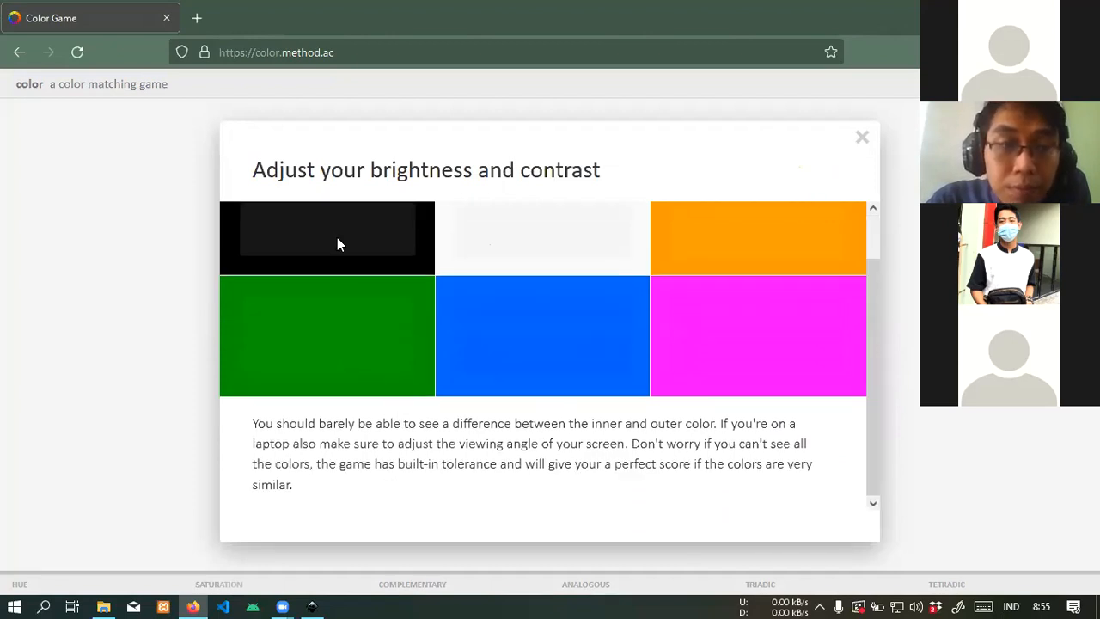
pyautogui.scroll(1, 336, 237)
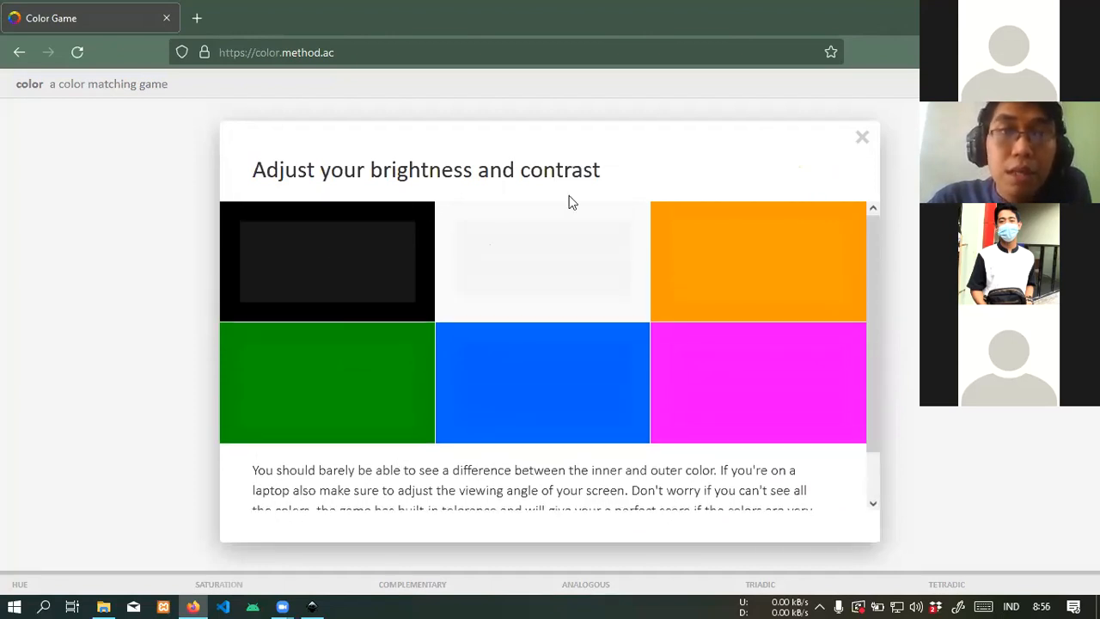
pyautogui.click(862, 139)
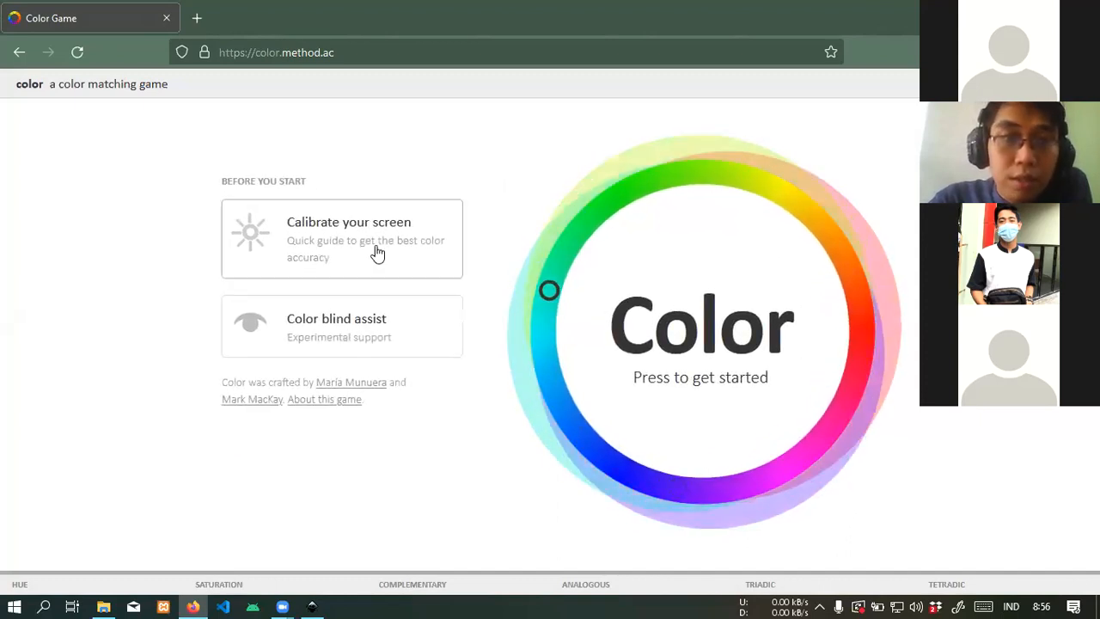
pyautogui.click(359, 227)
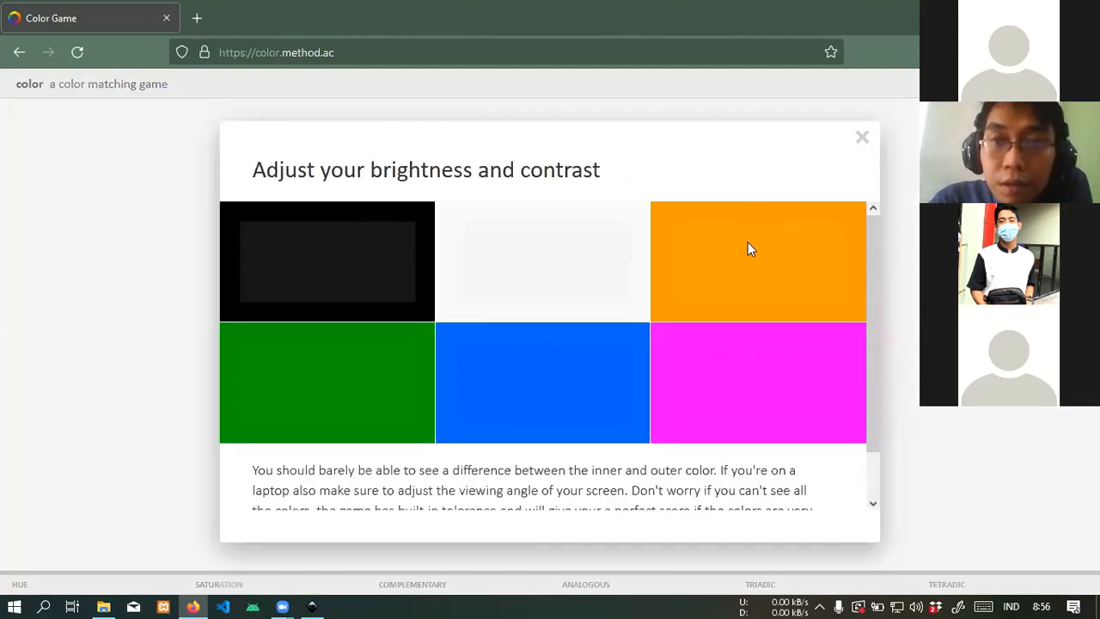
pyautogui.scroll(-1, 495, 401)
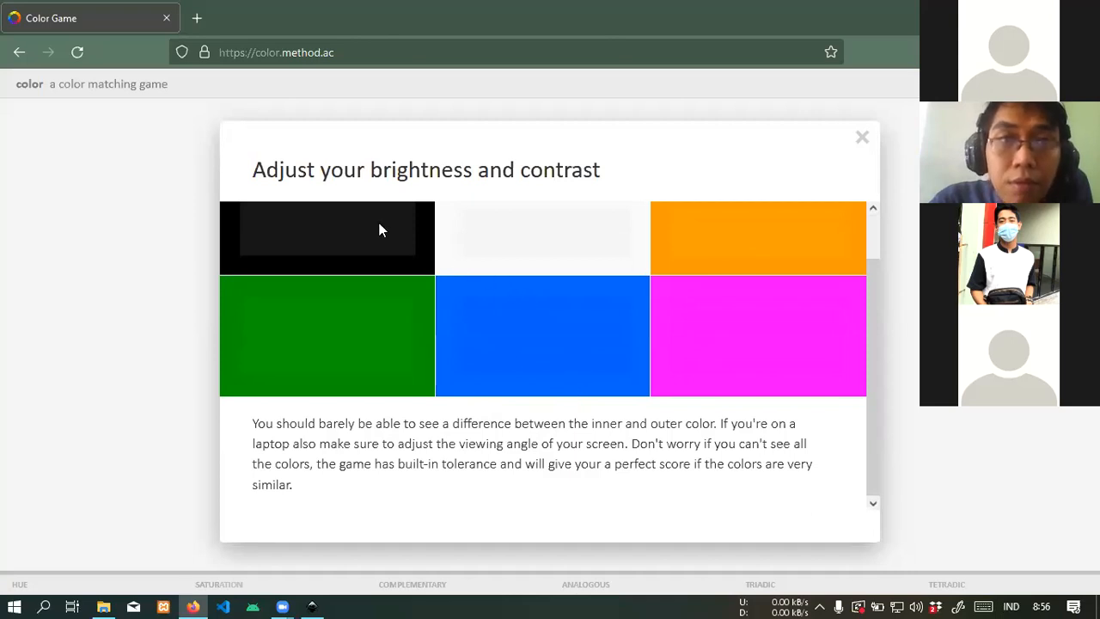
pyautogui.scroll(1, 378, 226)
pyautogui.click(860, 137)
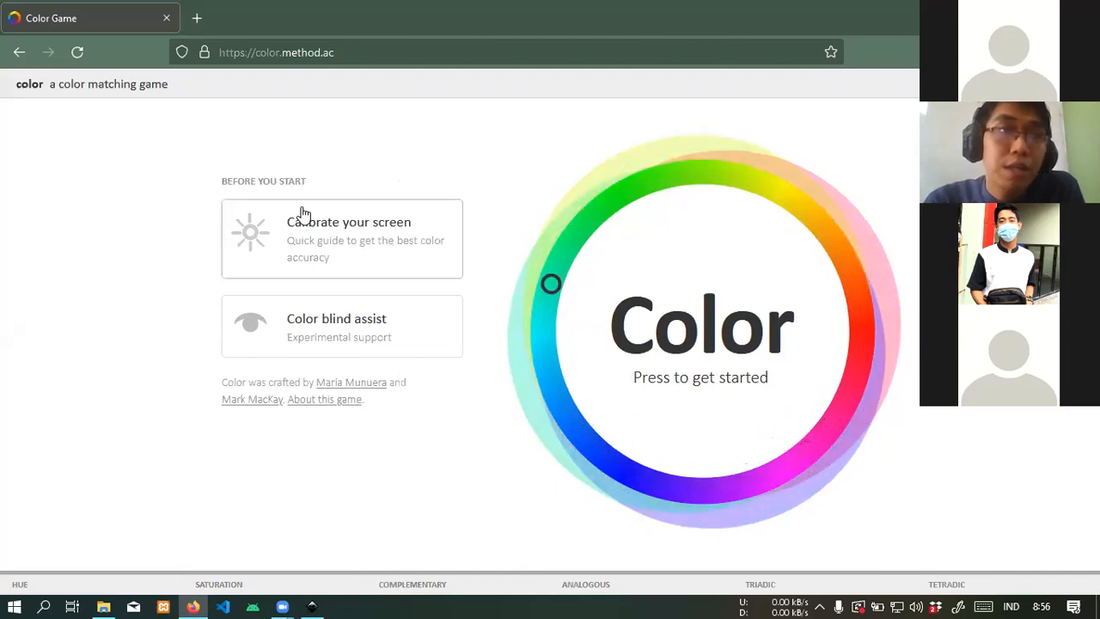
pyautogui.click(301, 232)
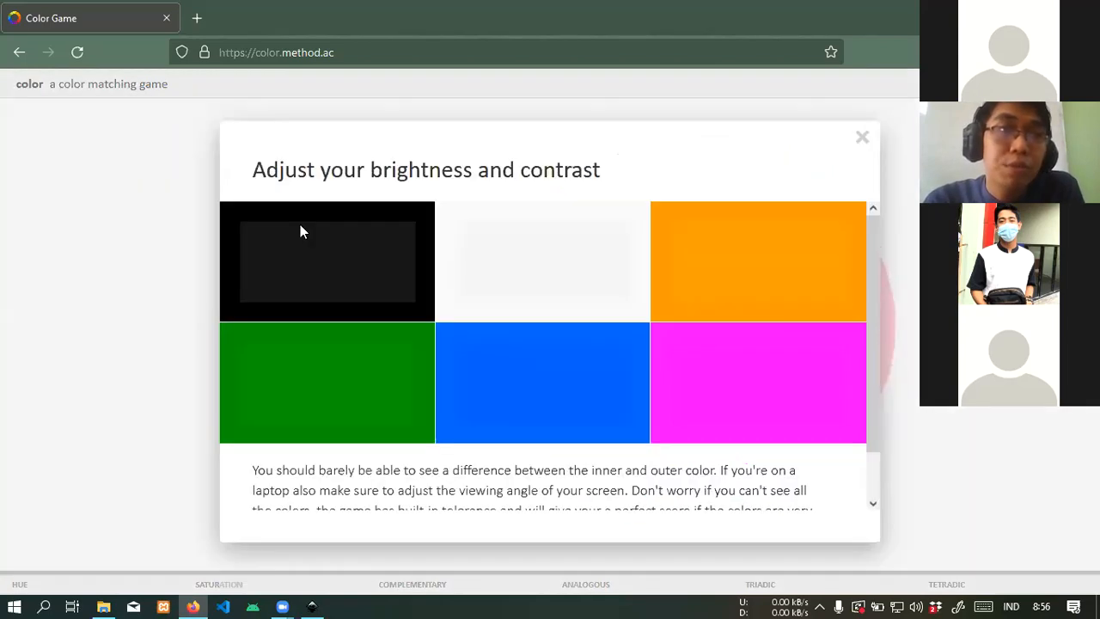
pyautogui.click(862, 140)
pyautogui.click(361, 263)
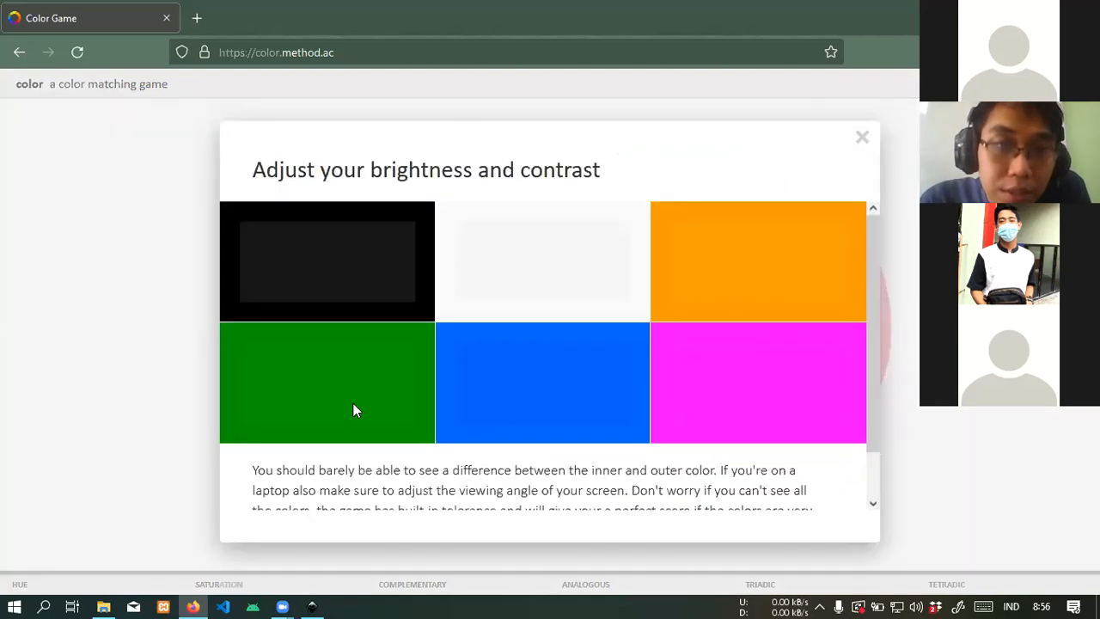
pyautogui.scroll(-1, 455, 469)
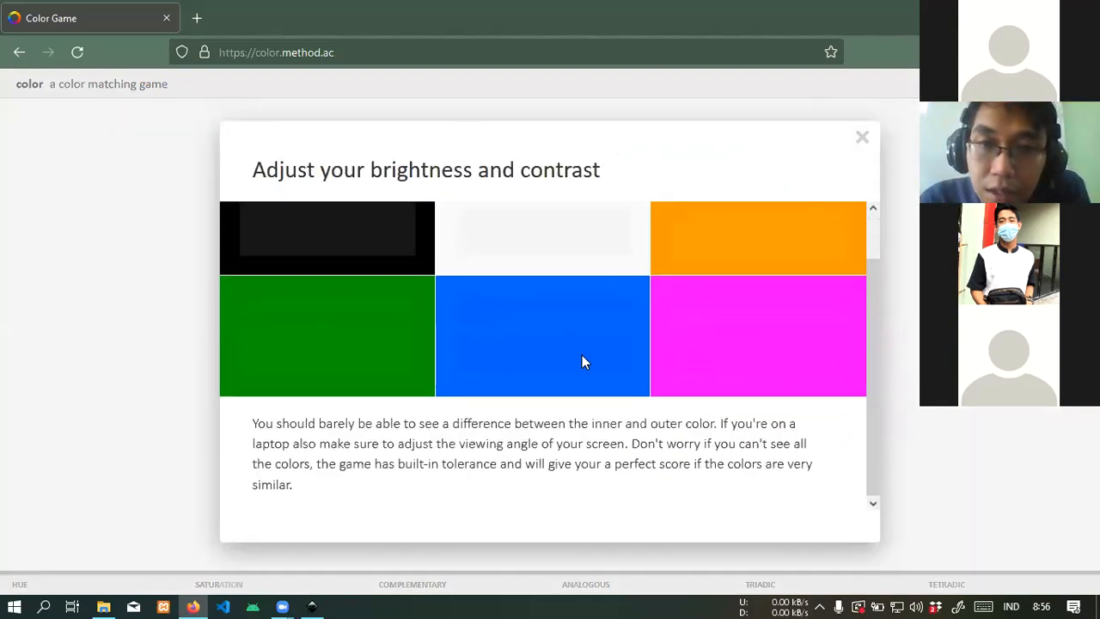
# Close the screen calibration guide and point out the color matching game's web address.
pyautogui.scroll(1, 568, 235)
pyautogui.click(861, 140)
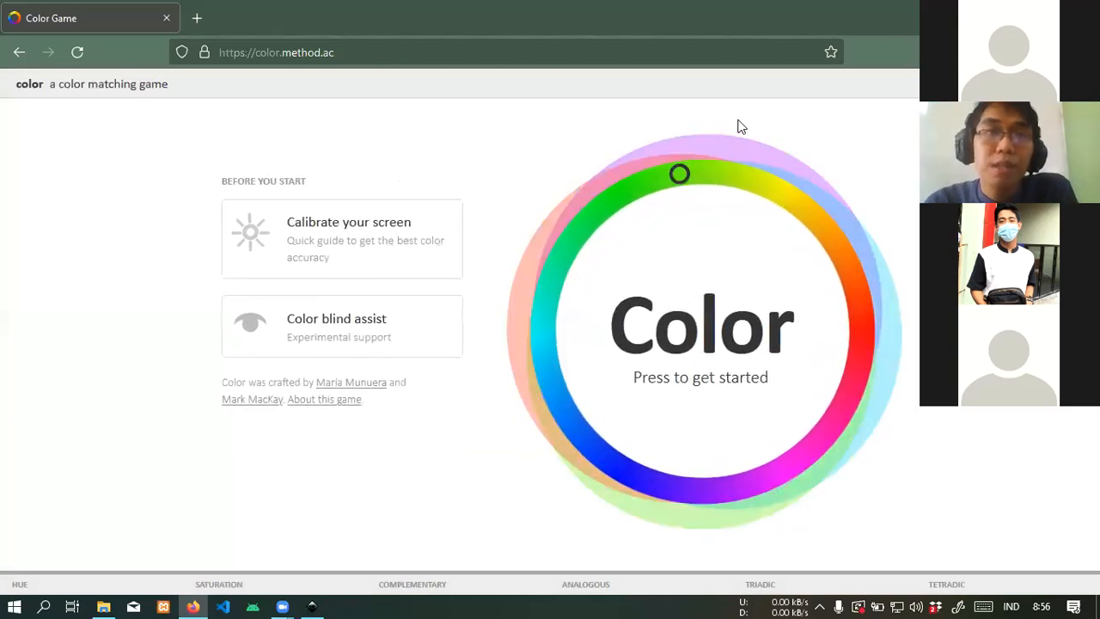
pyautogui.click(348, 63)
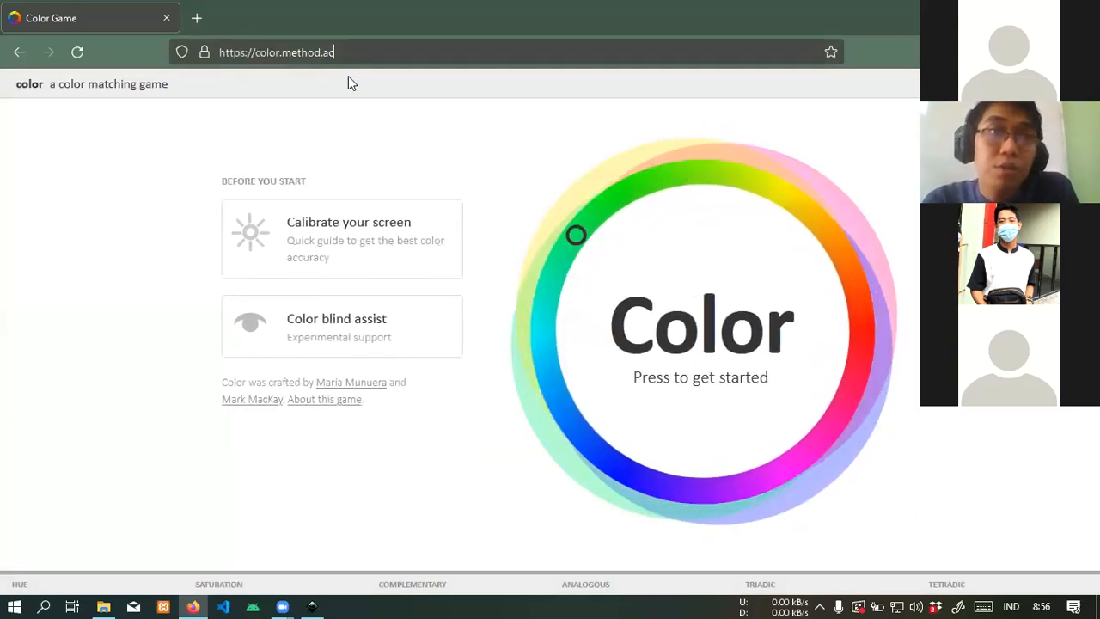
pyautogui.click(13, 223)
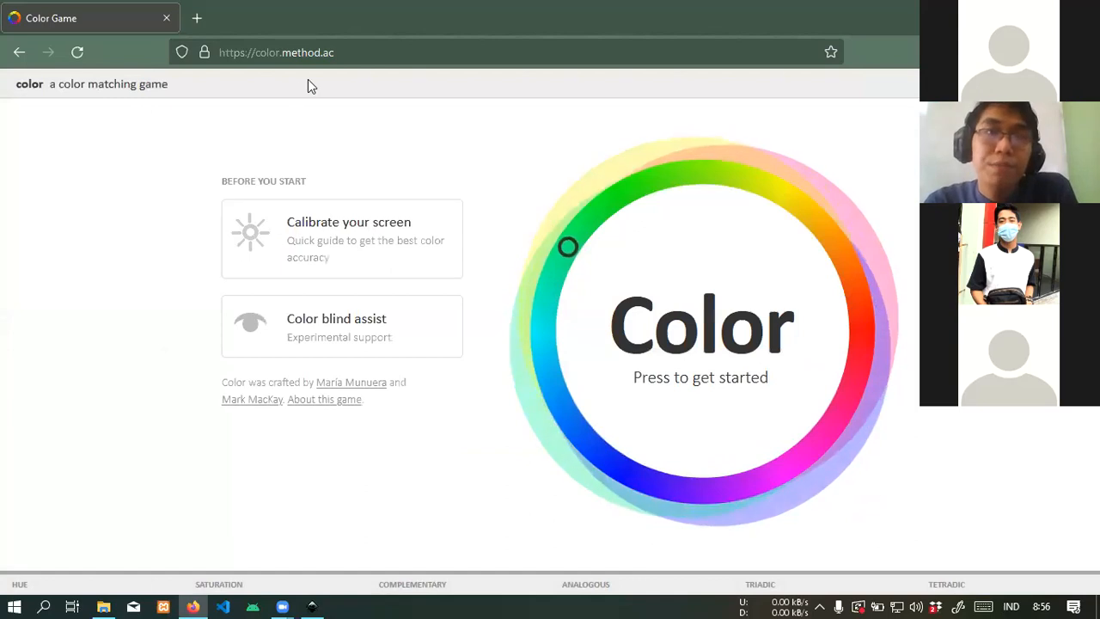
# Search Google for "triaDIC COLOR" and show the image results.
pyautogui.hotkey('ctrl', 'l')
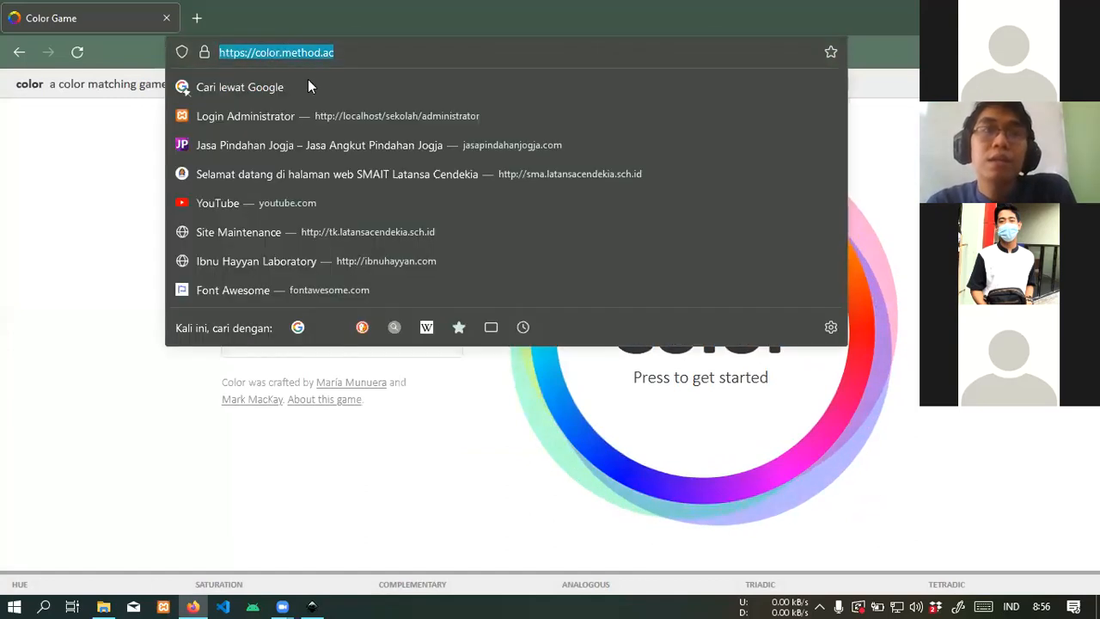
pyautogui.press('BackSpace')
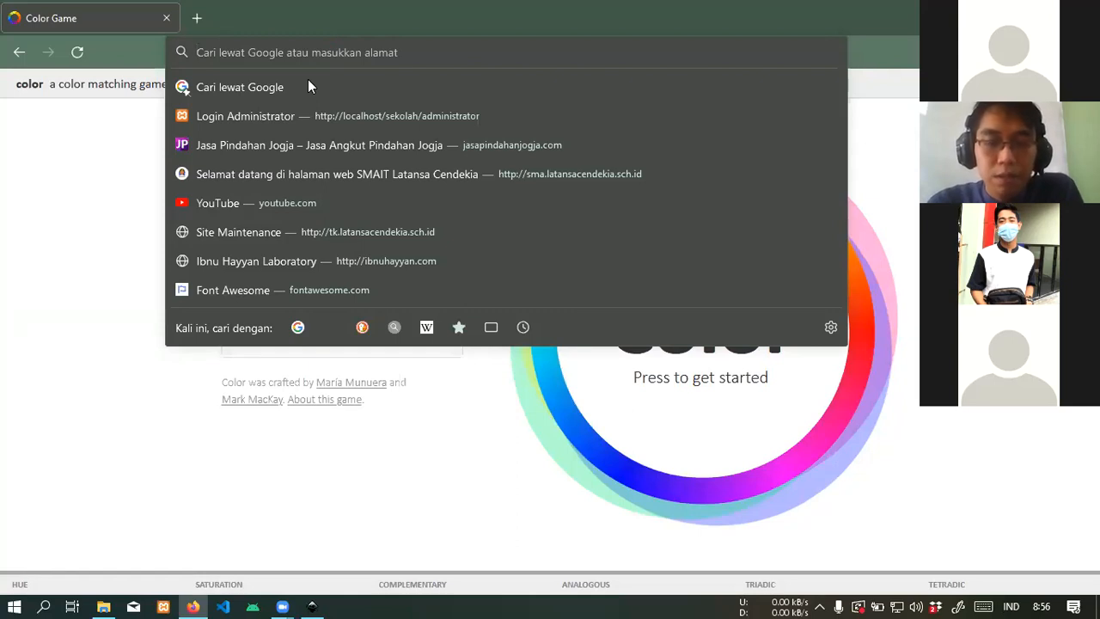
pyautogui.write('tri')
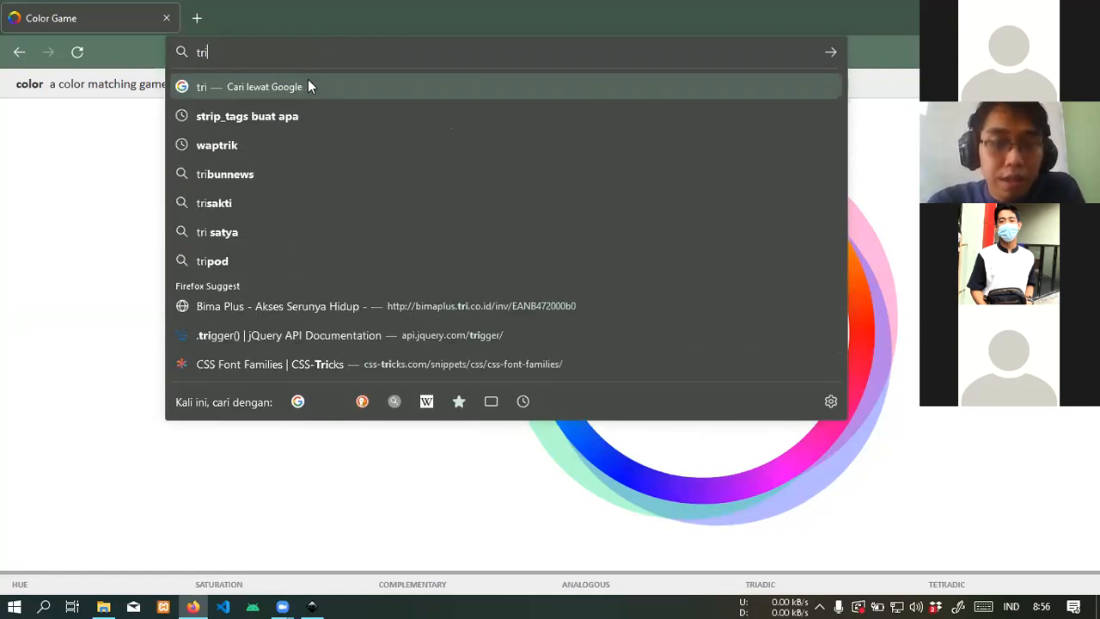
pyautogui.write('DIC COLOR')
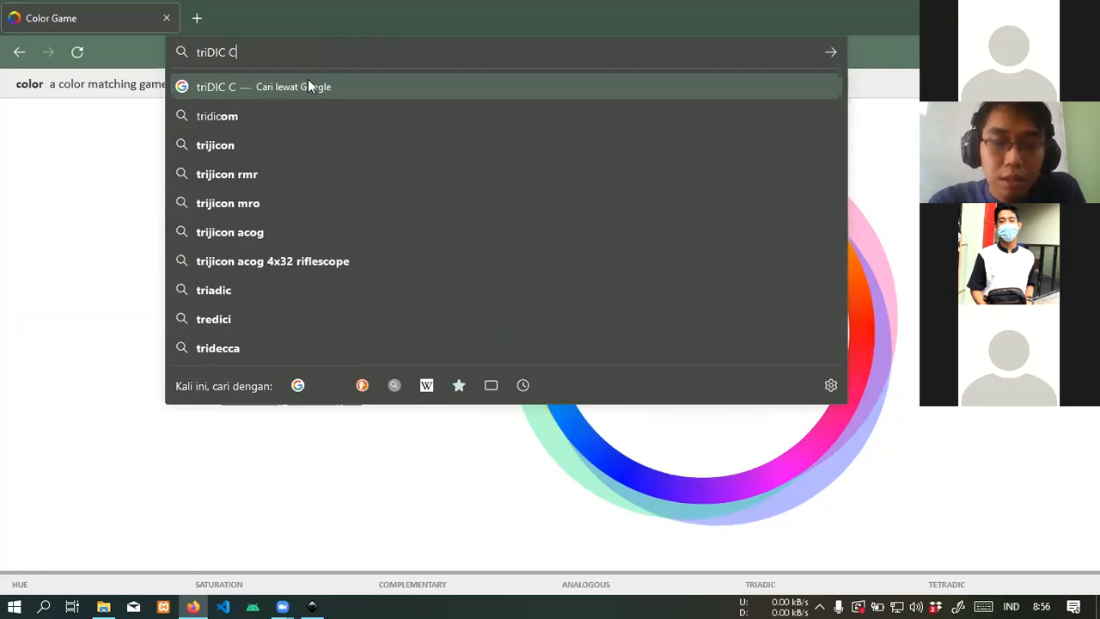
pyautogui.press('Return')
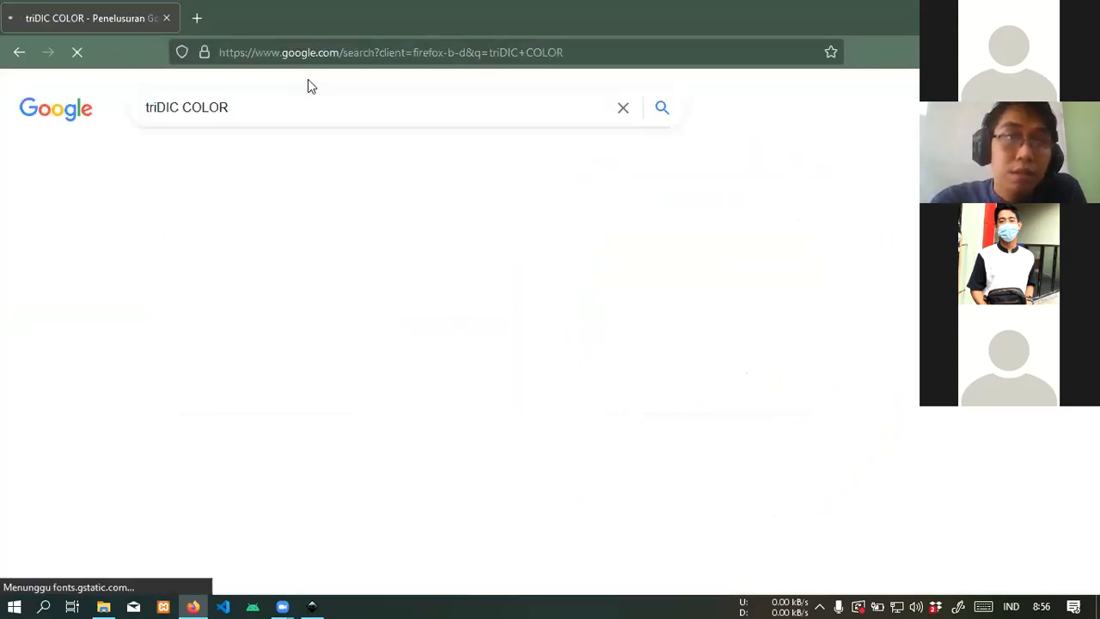
pyautogui.click(251, 164)
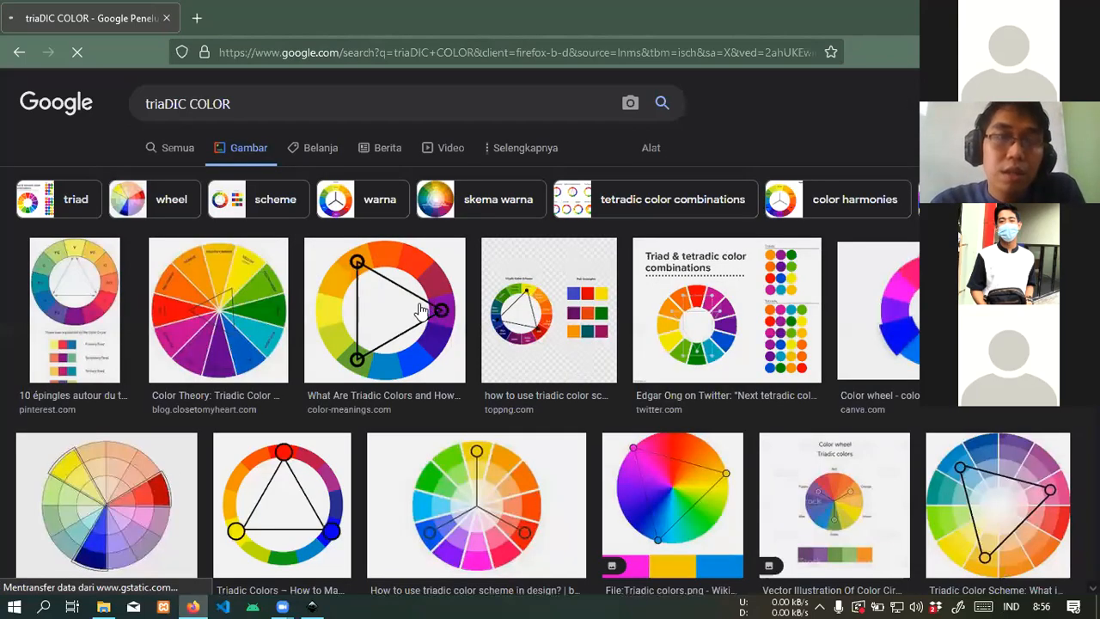
# Enlarge the results page to 160% and examine the triadic color wheel images.
pyautogui.hotkey('ctrl', '+')
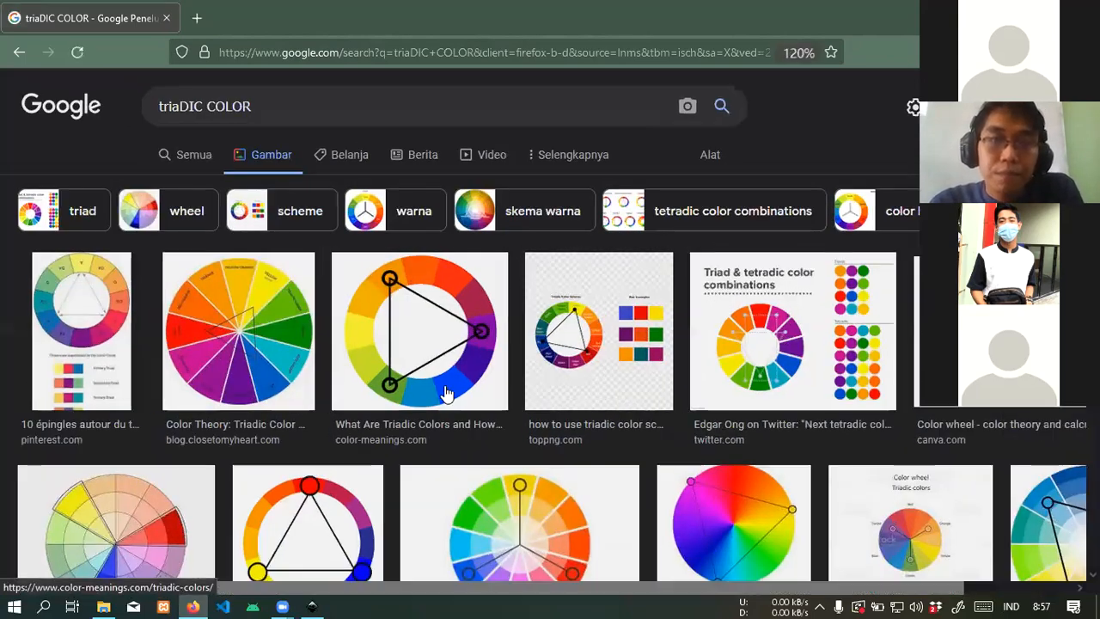
pyautogui.hotkey('ctrl', '+')
pyautogui.scroll(-2, 494, 348)
pyautogui.hotkey('ctrl', '+')
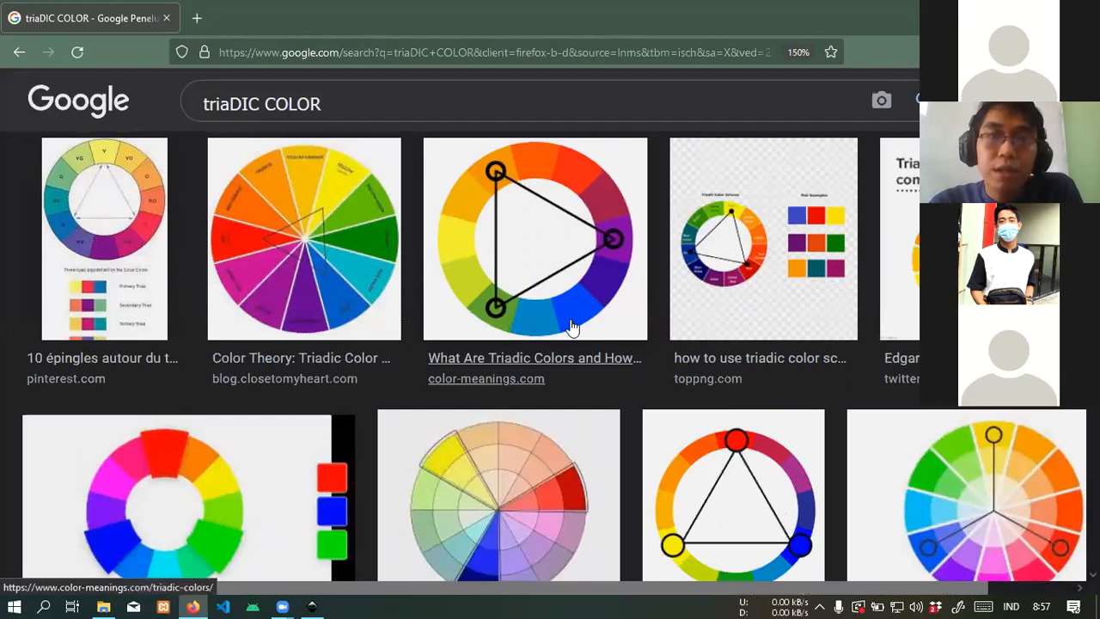
pyautogui.hotkey('ctrl', '+')
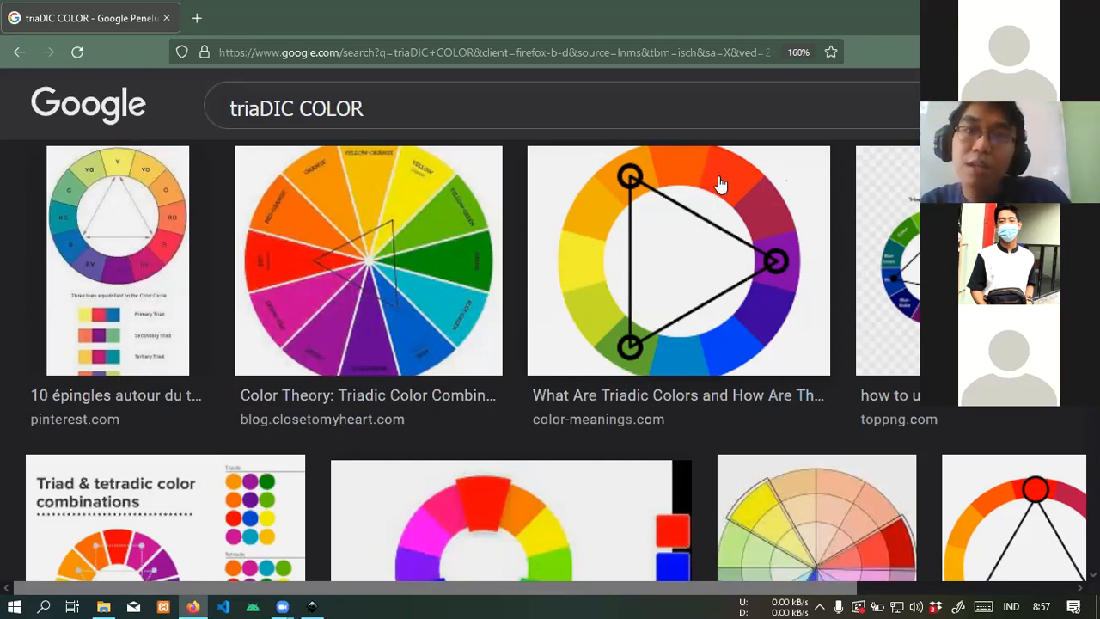
pyautogui.scroll(1, 719, 198)
pyautogui.scroll(-1, 712, 214)
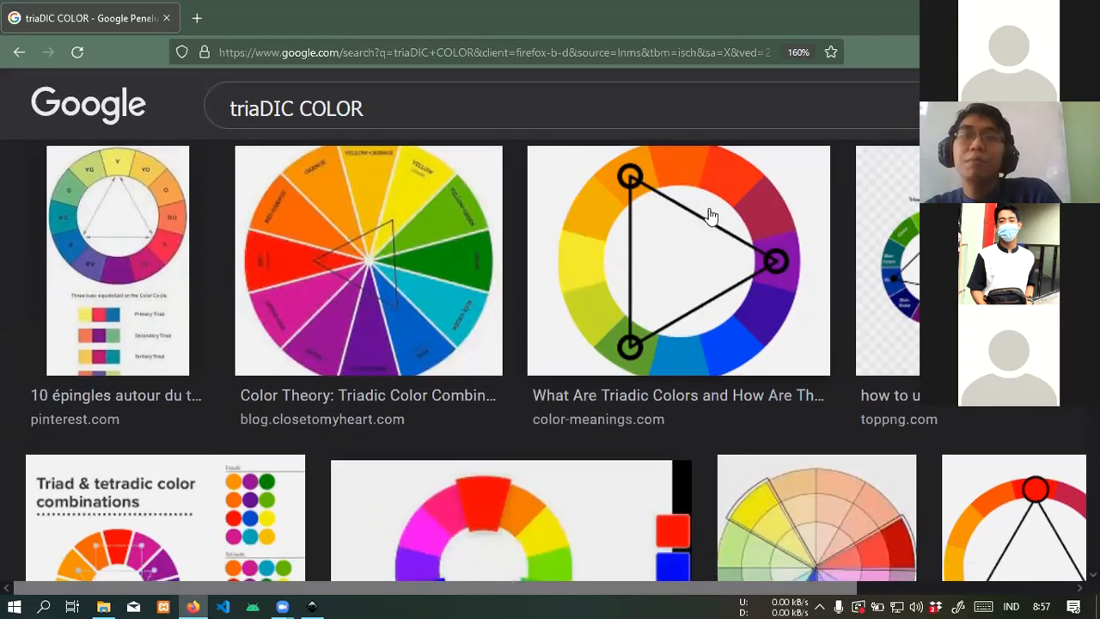
pyautogui.scroll(1, 729, 227)
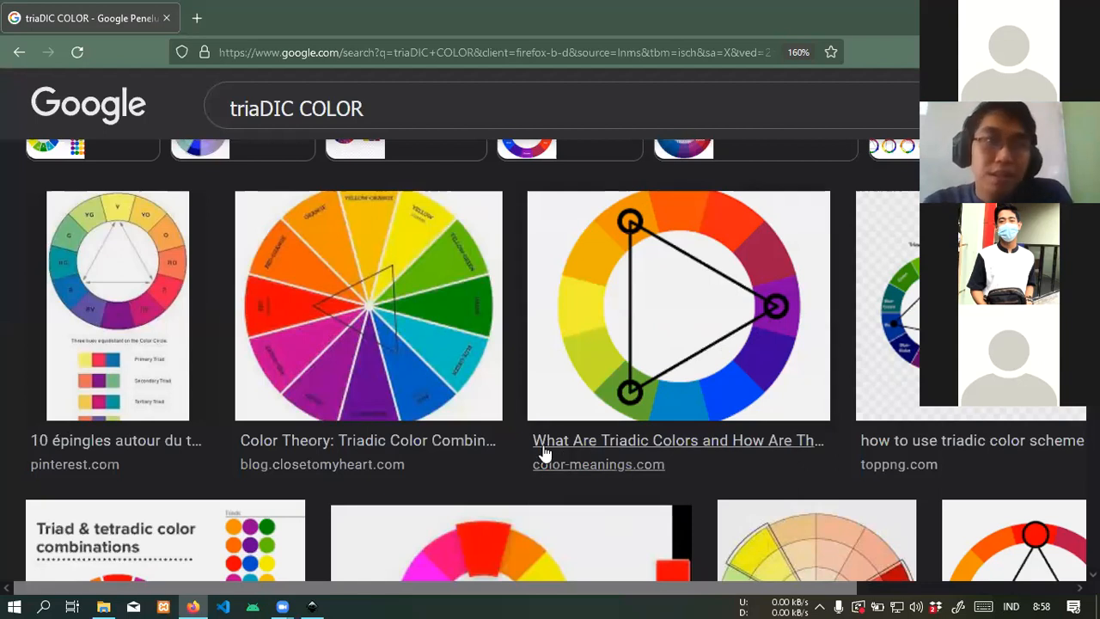
pyautogui.scroll(-3, 479, 344)
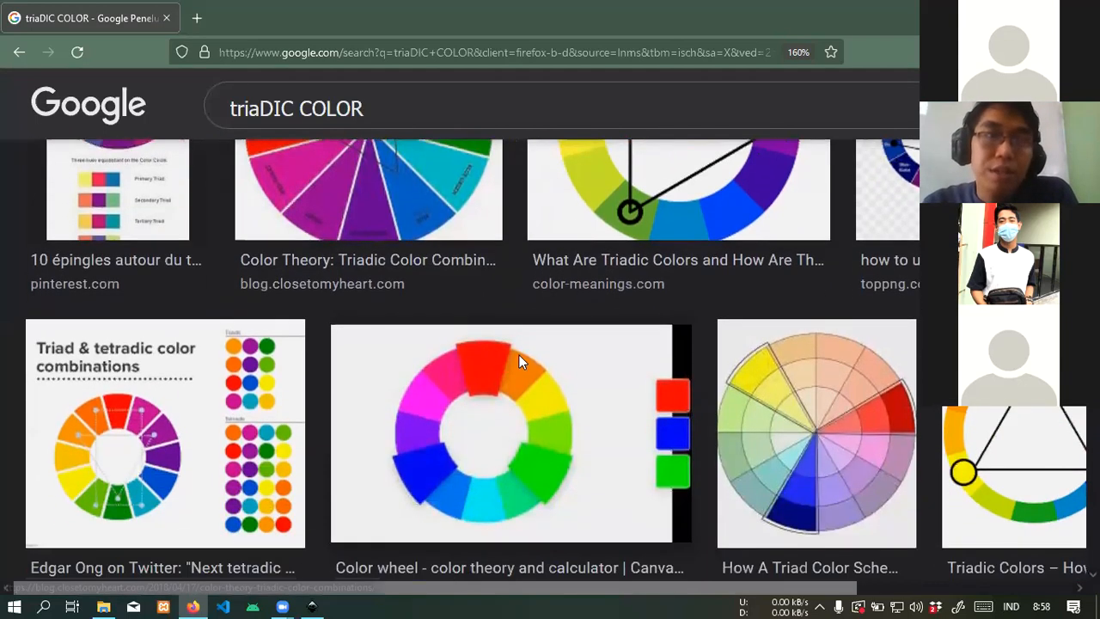
pyautogui.scroll(4, 327, 177)
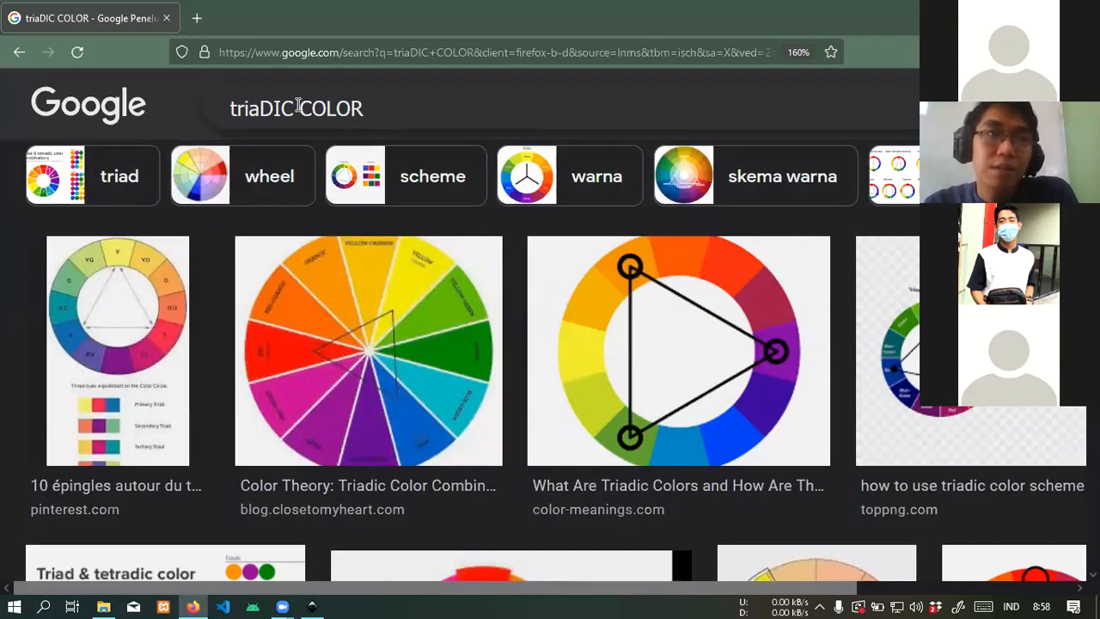
# Preview the Pinterest triadic color scheme image and compare it with the neighbouring color wheel results.
pyautogui.moveTo(297, 105); pyautogui.dragTo(216, 105)
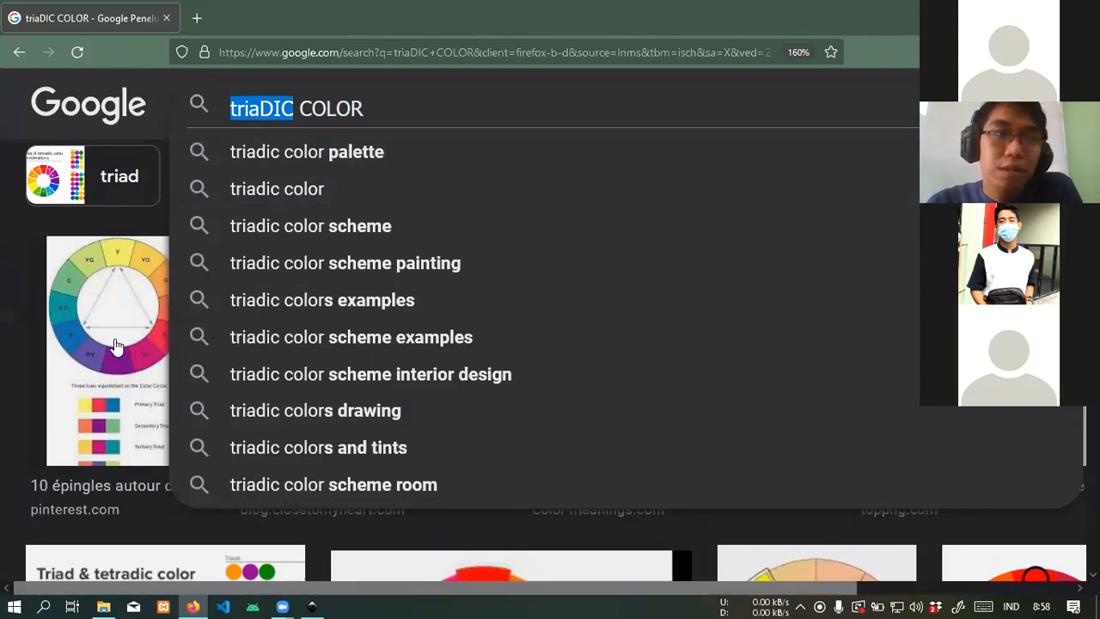
pyautogui.click(86, 321)
pyautogui.click(171, 288)
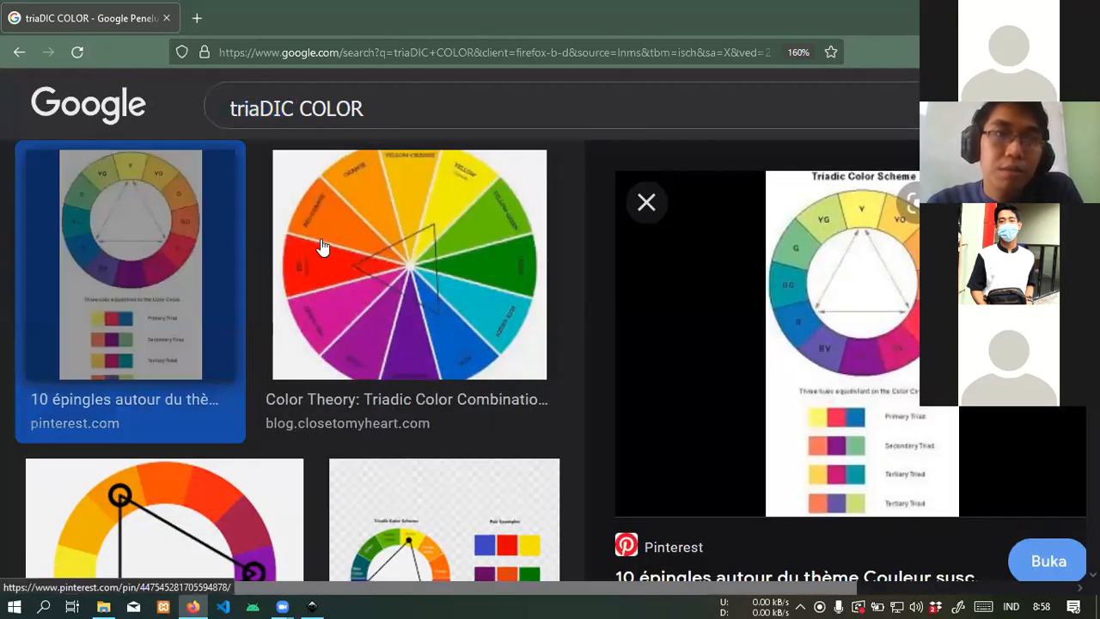
pyautogui.scroll(3, 381, 368)
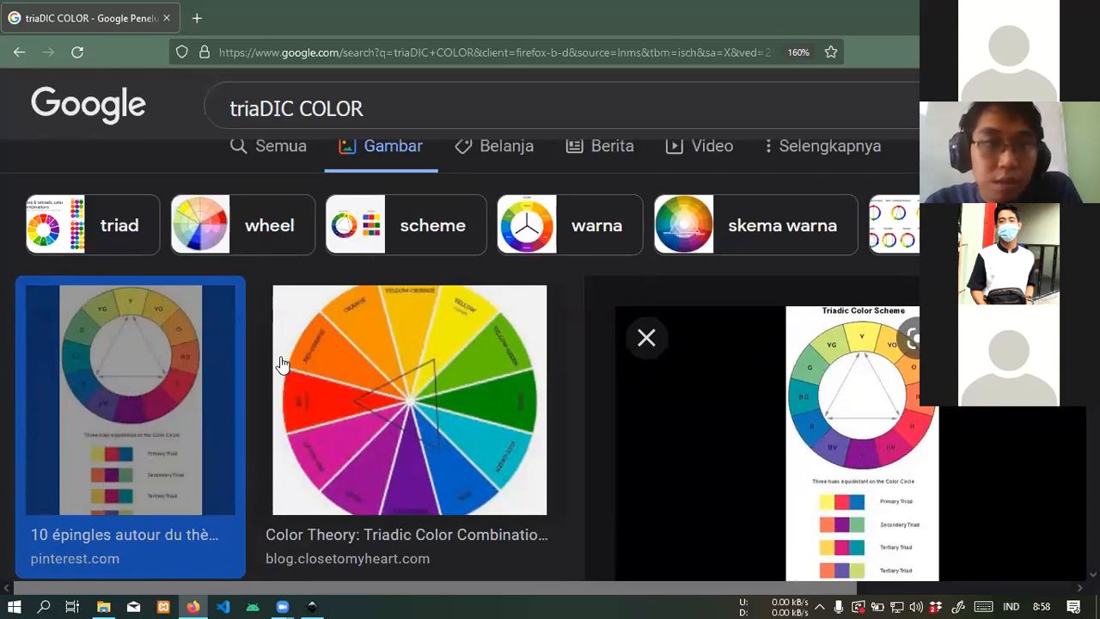
pyautogui.scroll(-4, 410, 365)
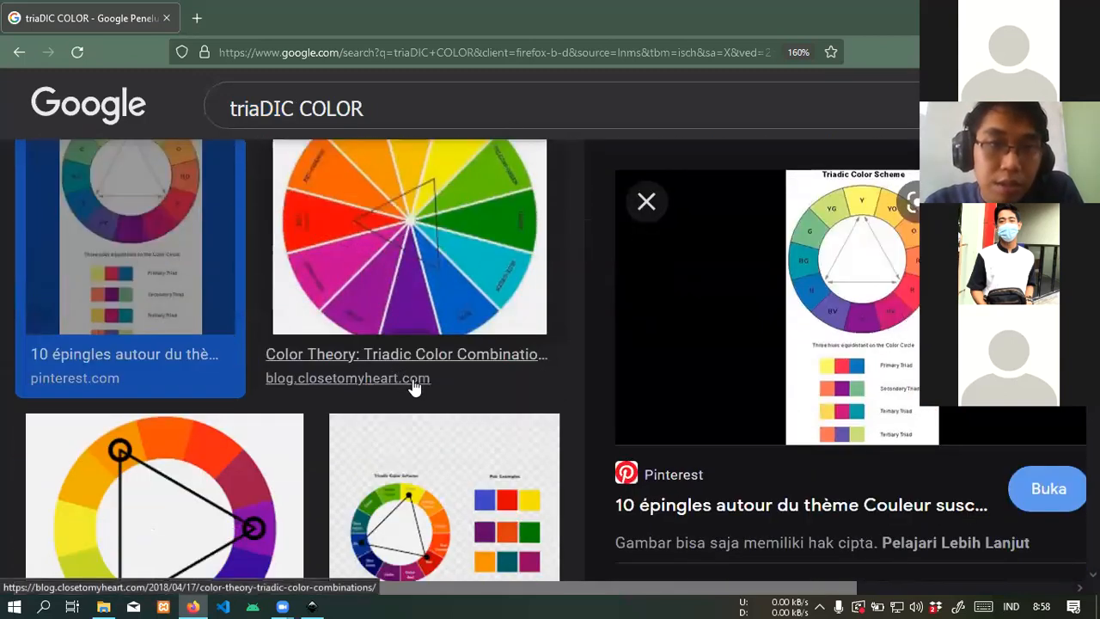
pyautogui.scroll(-2, 427, 383)
# Preview the color-meanings.com triadic wheel and open its source article in a new tab.
pyautogui.click(194, 369)
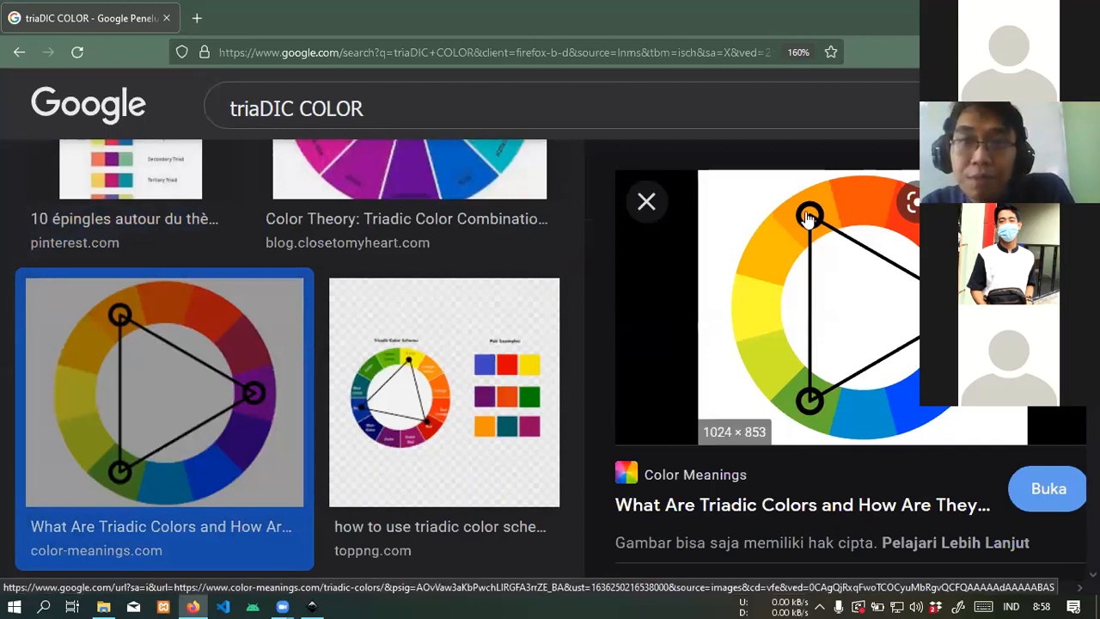
pyautogui.rightClick(783, 269)
pyautogui.rightClick(730, 277)
pyautogui.click(746, 198)
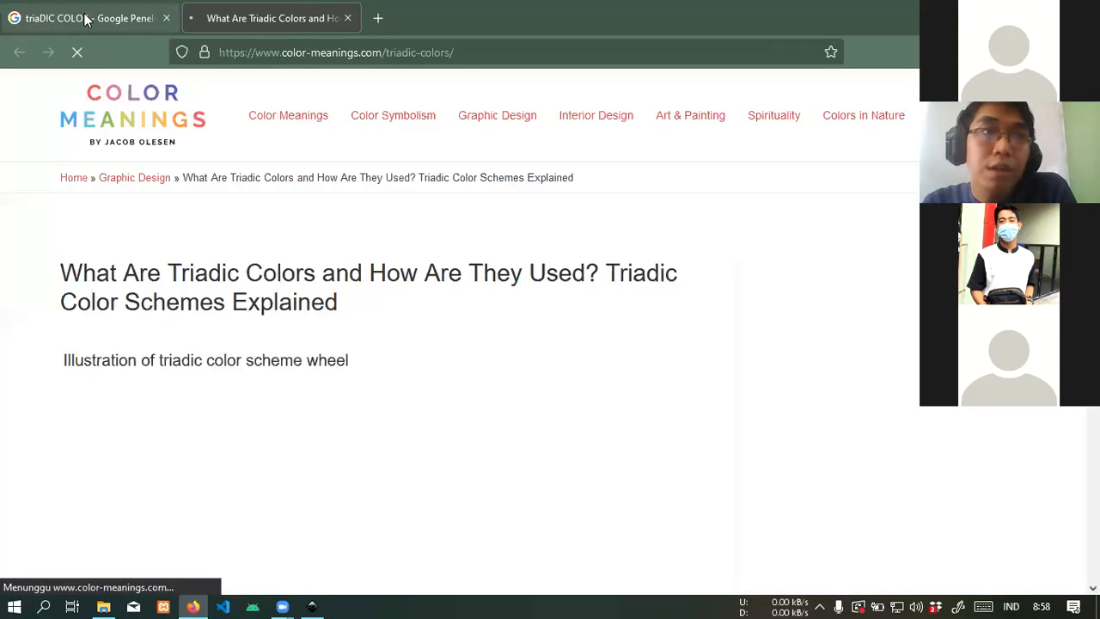
# Copy the triadic color wheel image from the color-meanings.com article.
pyautogui.scroll(-3, 239, 287)
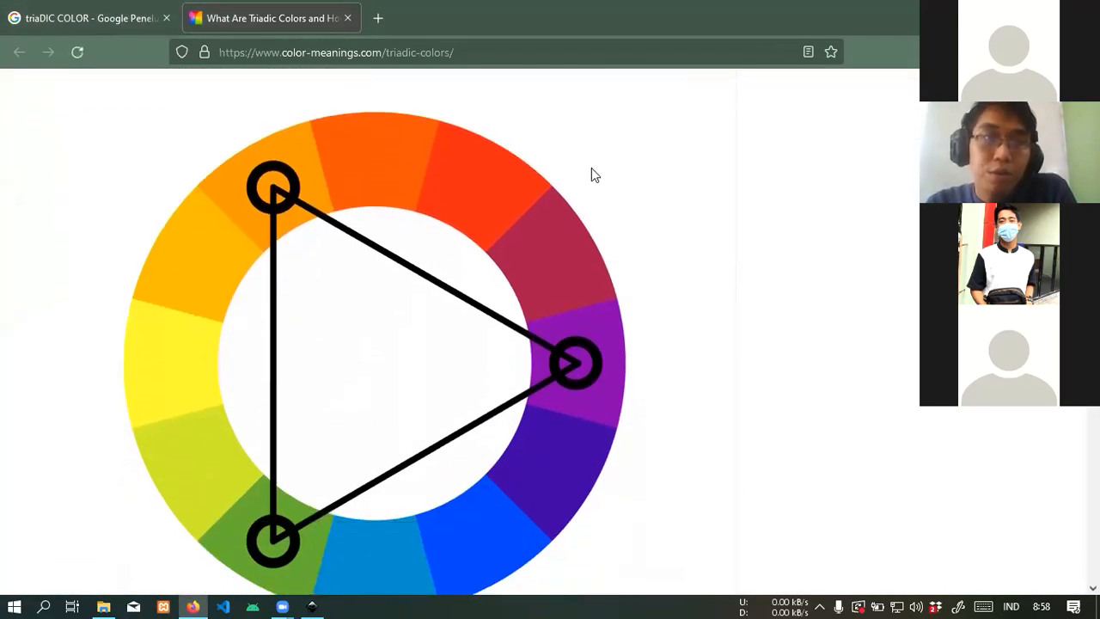
pyautogui.scroll(-1, 350, 288)
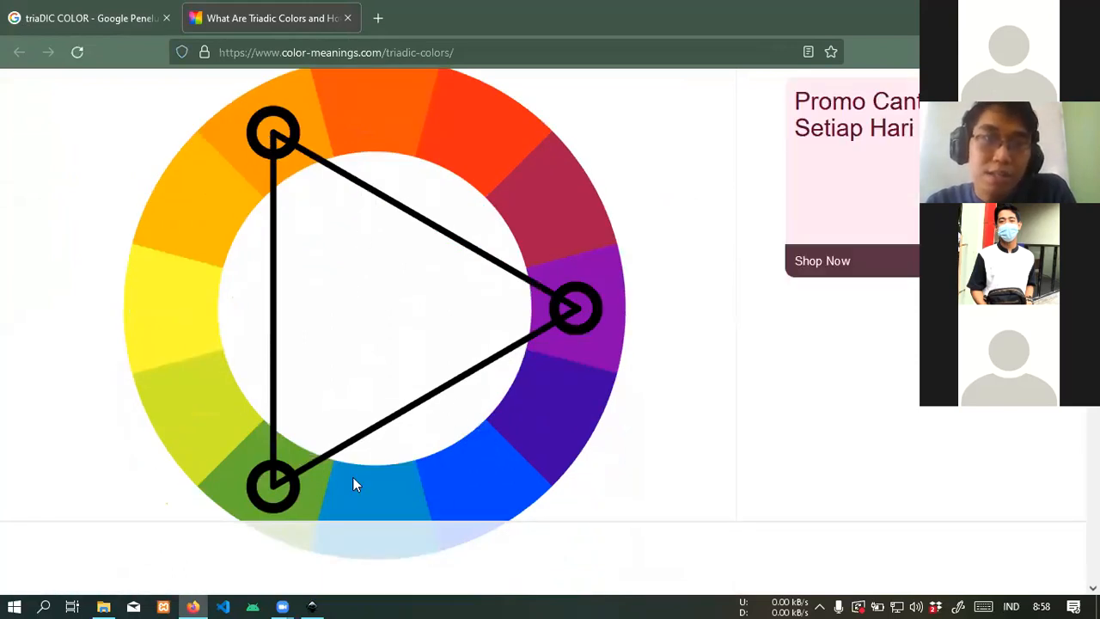
pyautogui.rightClick(492, 142)
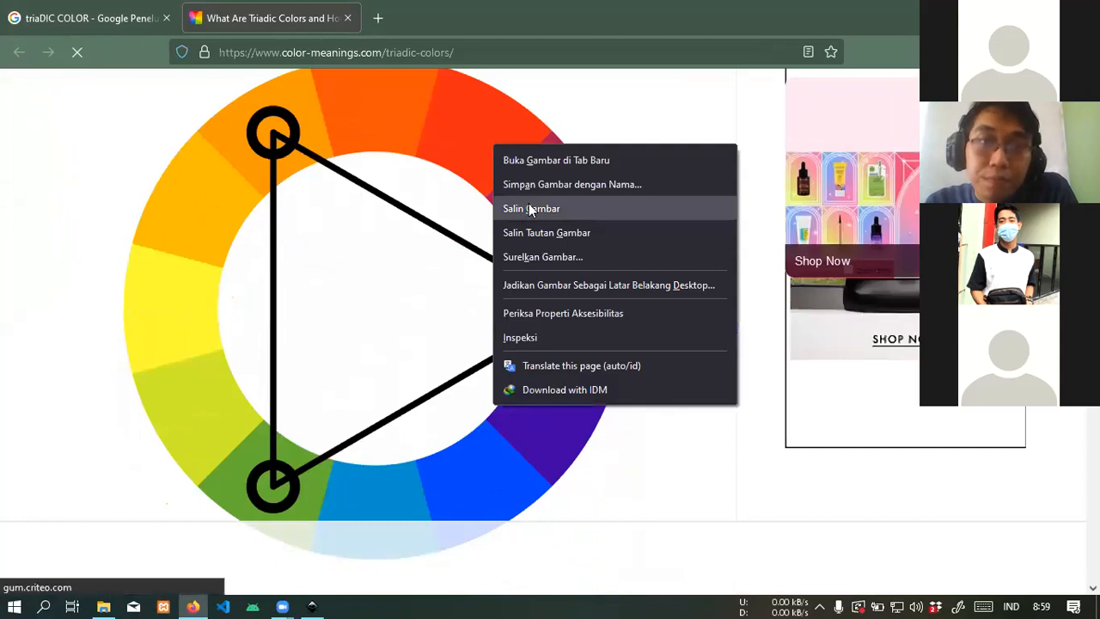
pyautogui.click(528, 207)
# Switch to Inkscape, paste the copied color wheel and place it above the red shape at about X -39 mm, Y 78 mm.
pyautogui.click(312, 606)
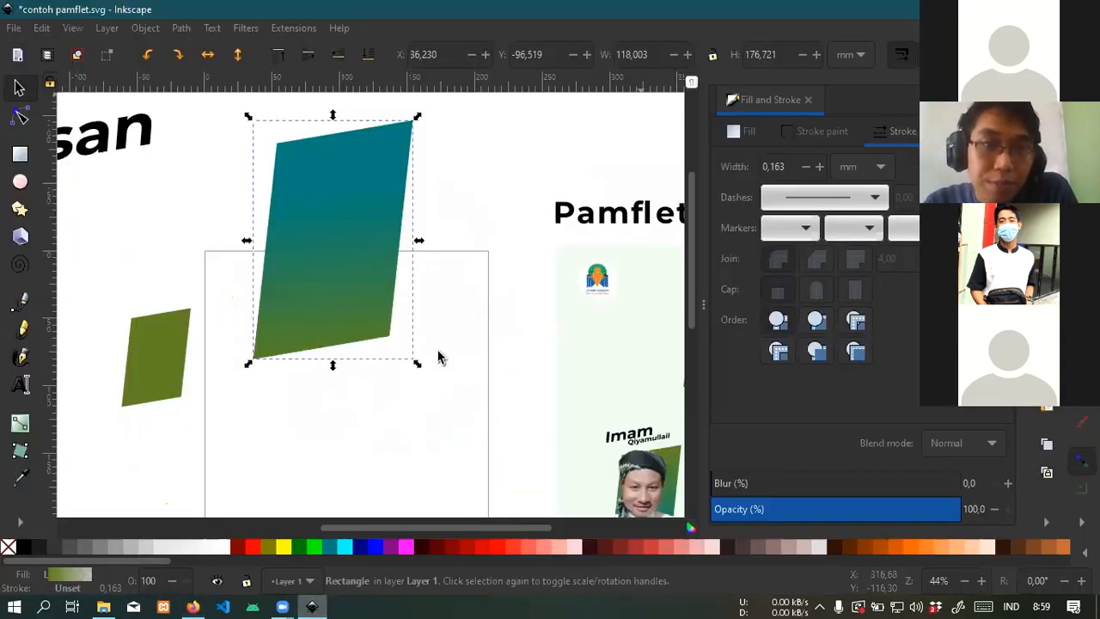
pyautogui.scroll(-10, 369, 421)
pyautogui.click(373, 410)
pyautogui.scroll(8, 378, 386)
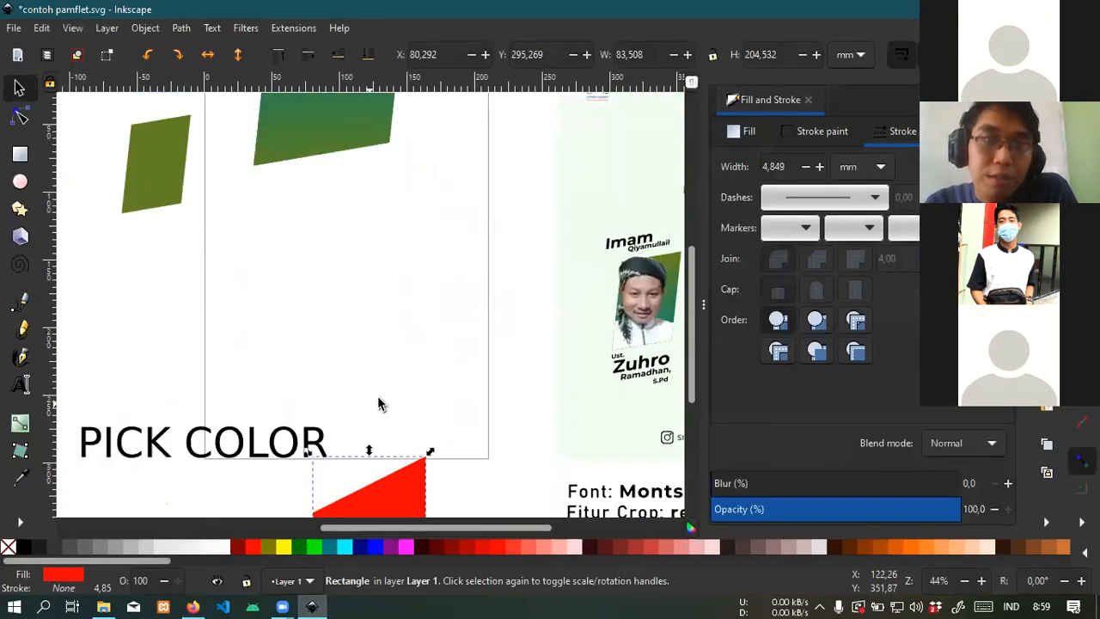
pyautogui.rightClick(385, 373)
pyautogui.click(411, 446)
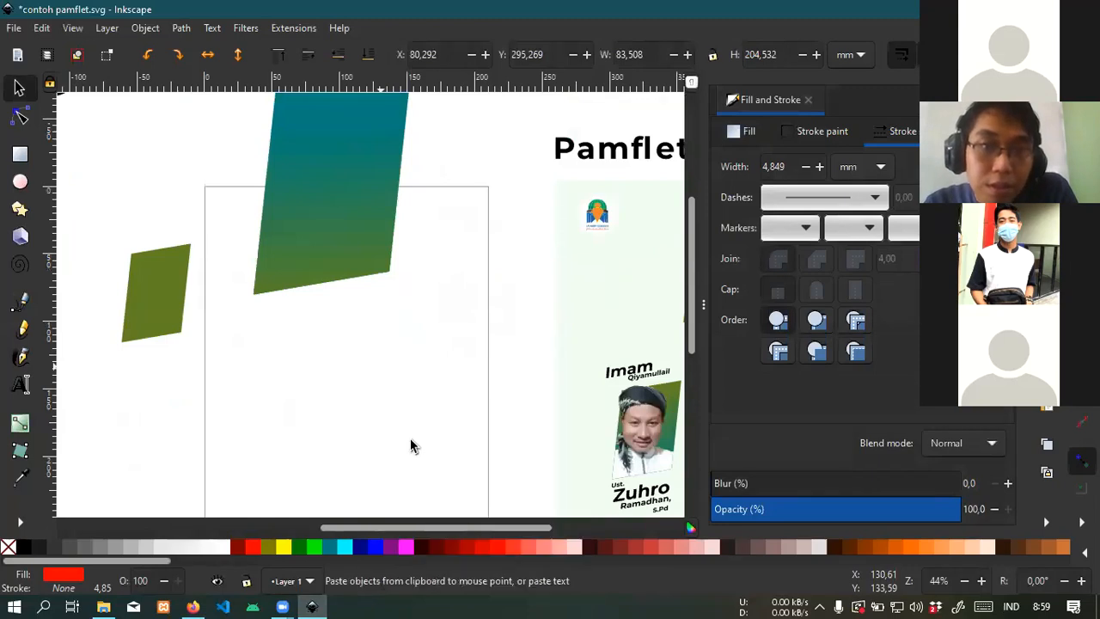
pyautogui.moveTo(417, 381); pyautogui.dragTo(456, 260)
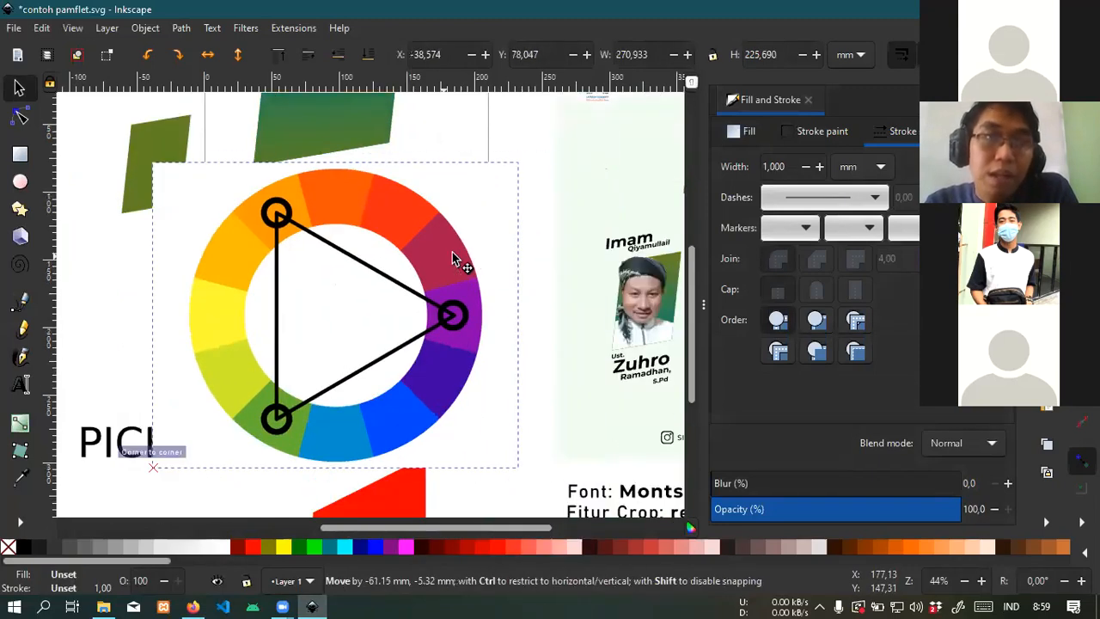
# Draw three freehand straight lines across the color wheel linking opposite segments: orange to blue, crimson to yellow-green, and yellow to purple.
pyautogui.click(21, 329)
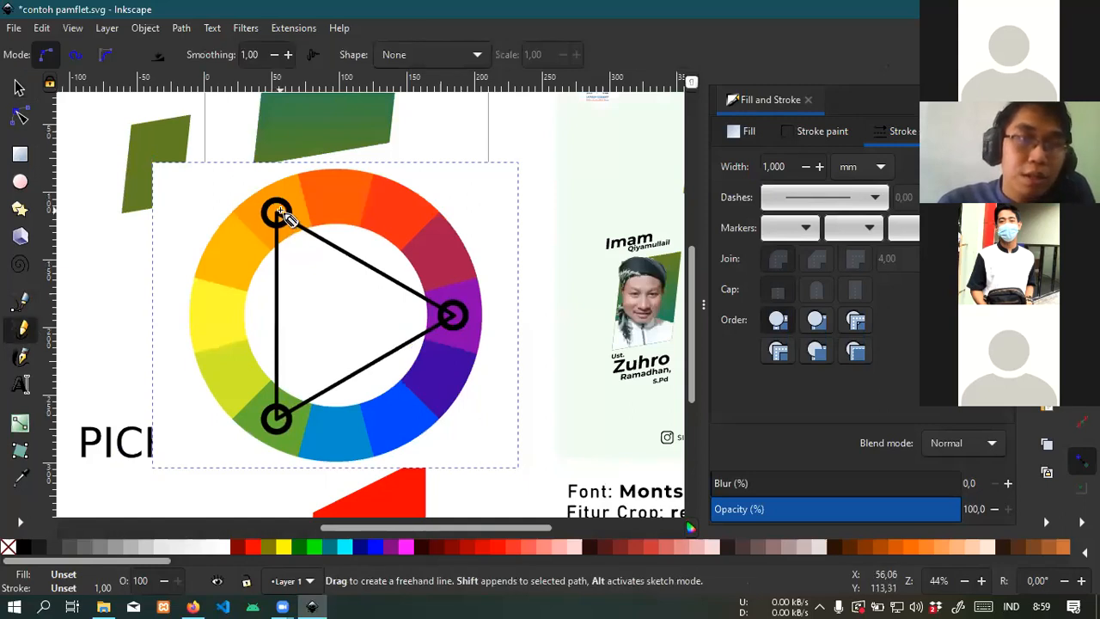
pyautogui.moveTo(279, 213)
pyautogui.mouseDown()
pyautogui.moveTo(374, 411)
pyautogui.moveTo(410, 421)
pyautogui.mouseUp()
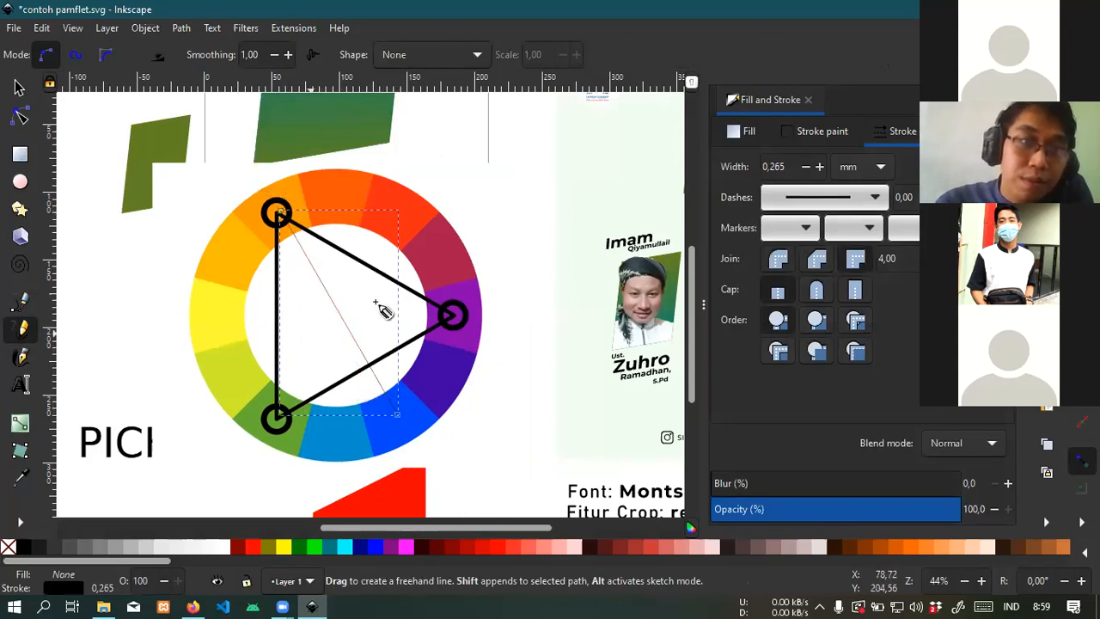
pyautogui.moveTo(440, 260); pyautogui.dragTo(232, 376)
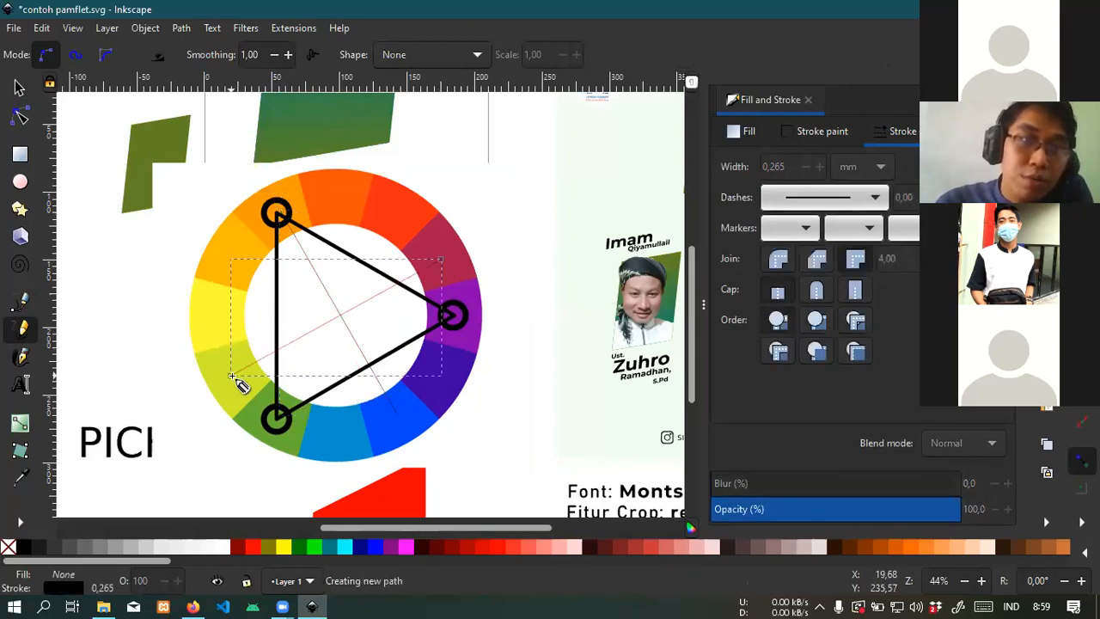
pyautogui.moveTo(217, 314)
pyautogui.mouseDown()
pyautogui.moveTo(325, 306)
pyautogui.moveTo(468, 318)
pyautogui.mouseUp()
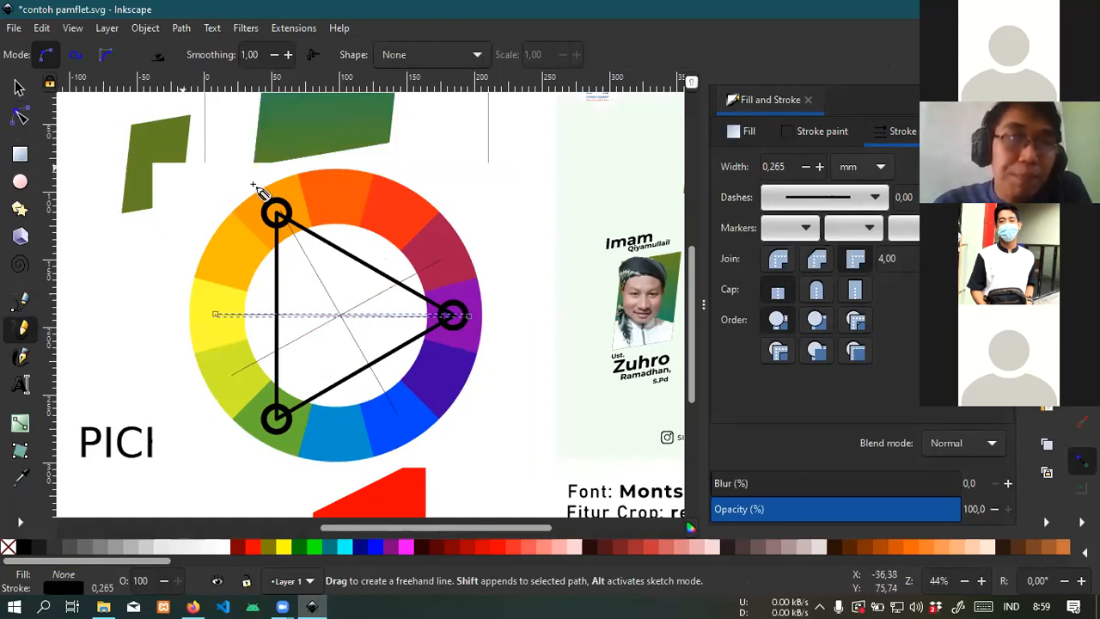
# Draw a short freehand line between the circled light-orange segment and the neighbouring amber segment to illustrate adjacent colors.
pyautogui.scroll(1, 319, 214)
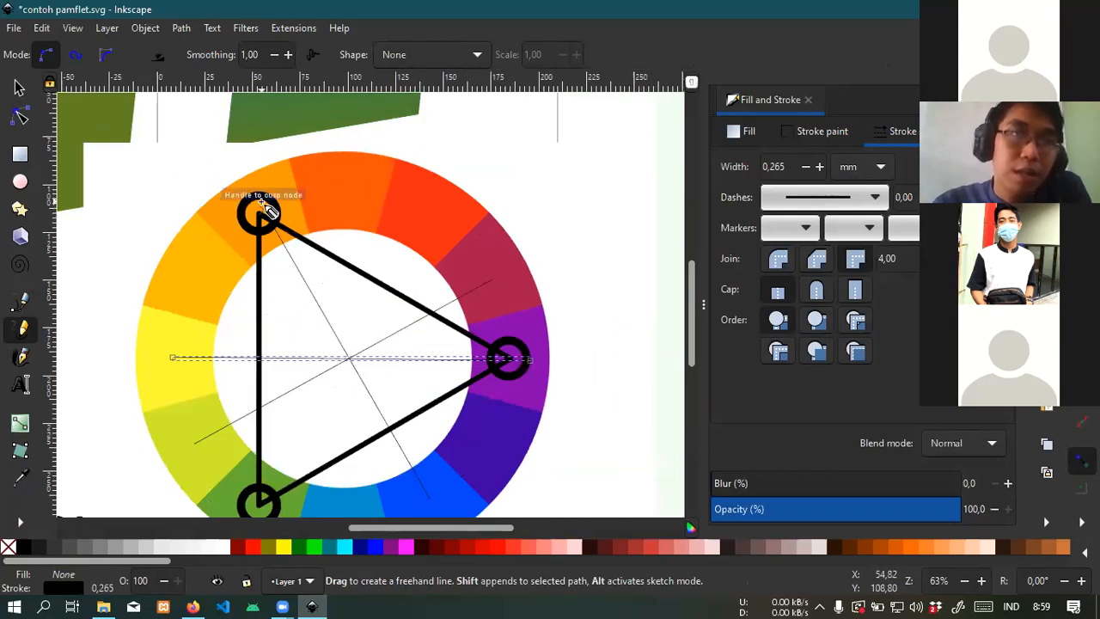
pyautogui.click(353, 191)
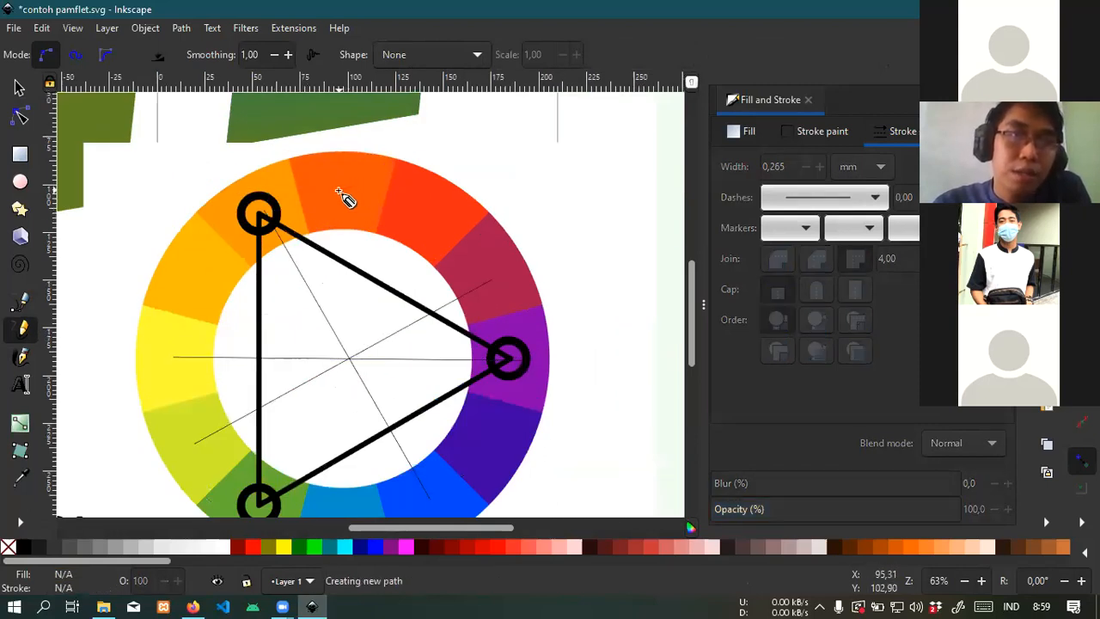
pyautogui.doubleClick(201, 250)
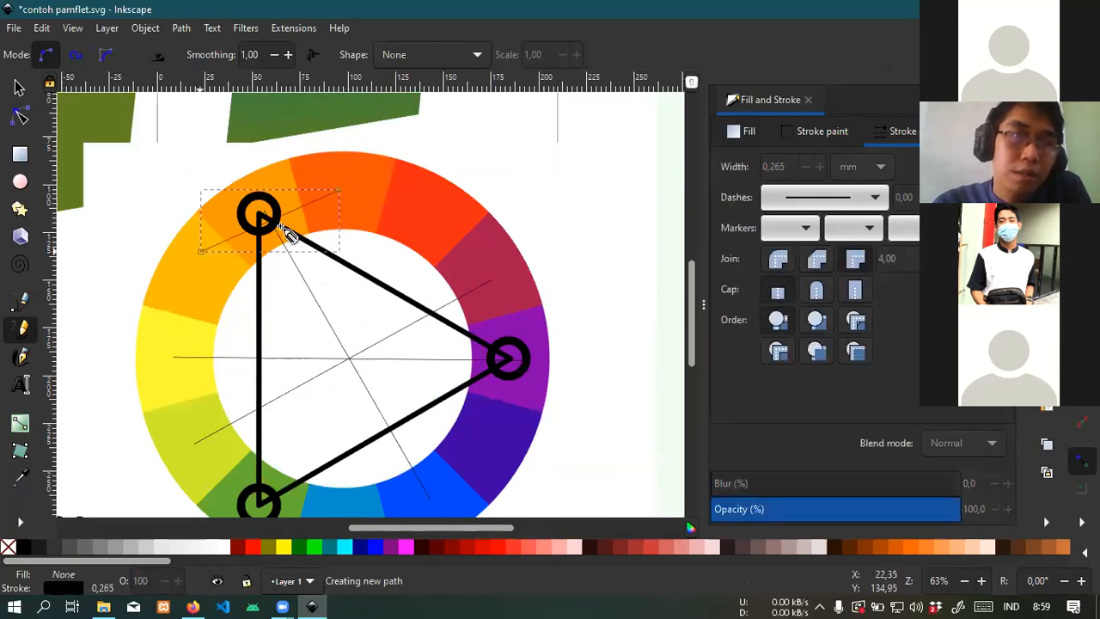
pyautogui.click(285, 231)
pyautogui.doubleClick(187, 272)
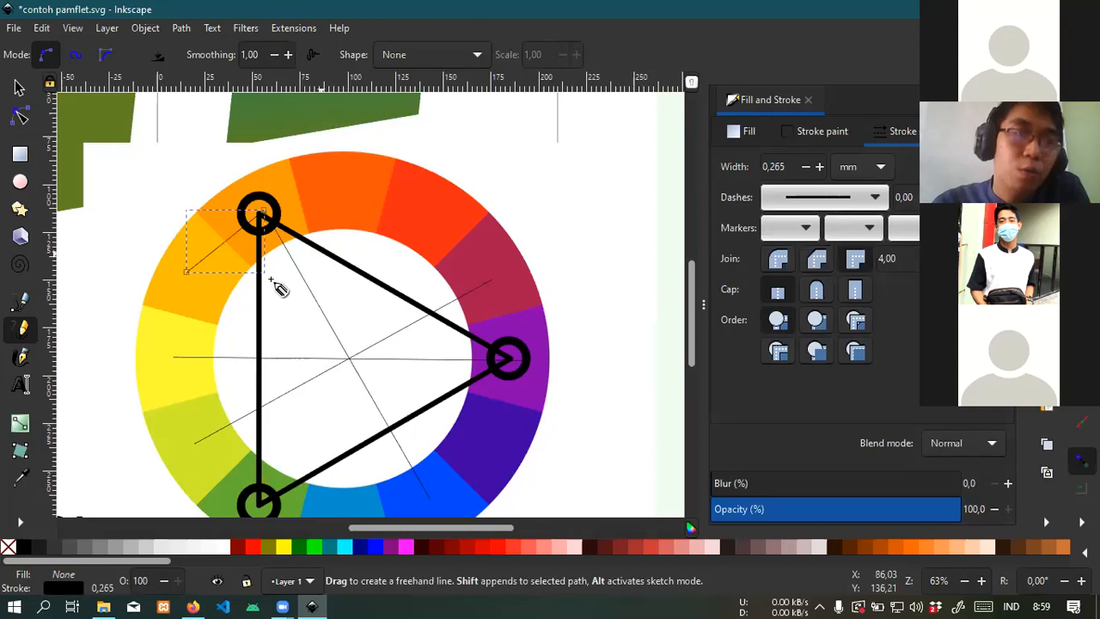
pyautogui.scroll(-4, 269, 280)
pyautogui.scroll(2, 257, 335)
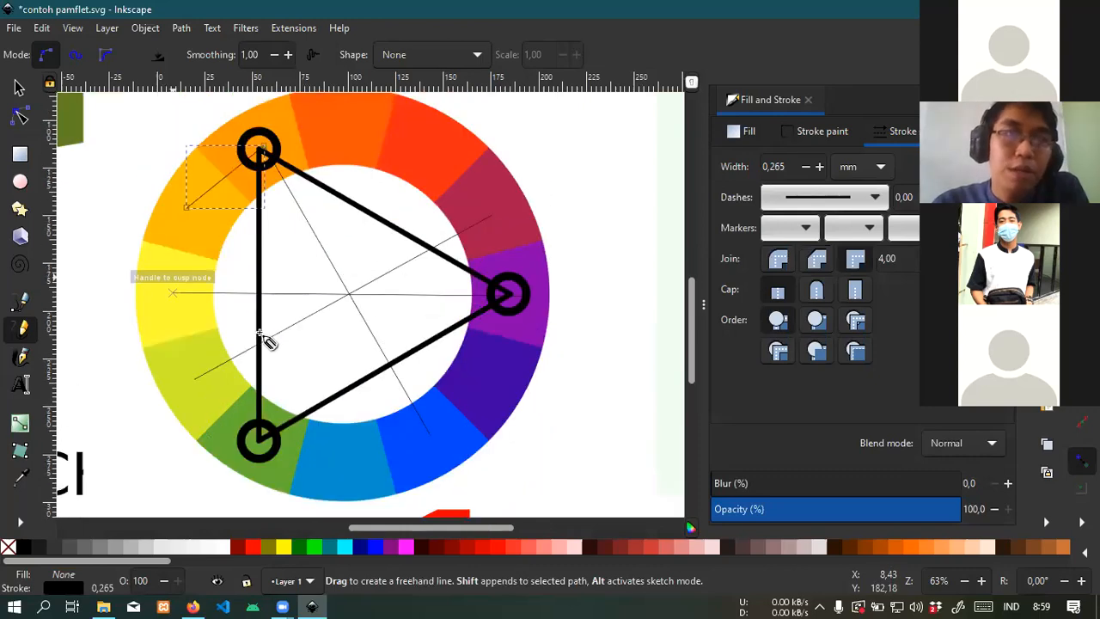
pyautogui.keyDown('ctrl'); pyautogui.scroll(3, 267, 342); pyautogui.keyUp('ctrl')
pyautogui.keyDown('ctrl'); pyautogui.scroll(-1, 264, 240); pyautogui.keyUp('ctrl')
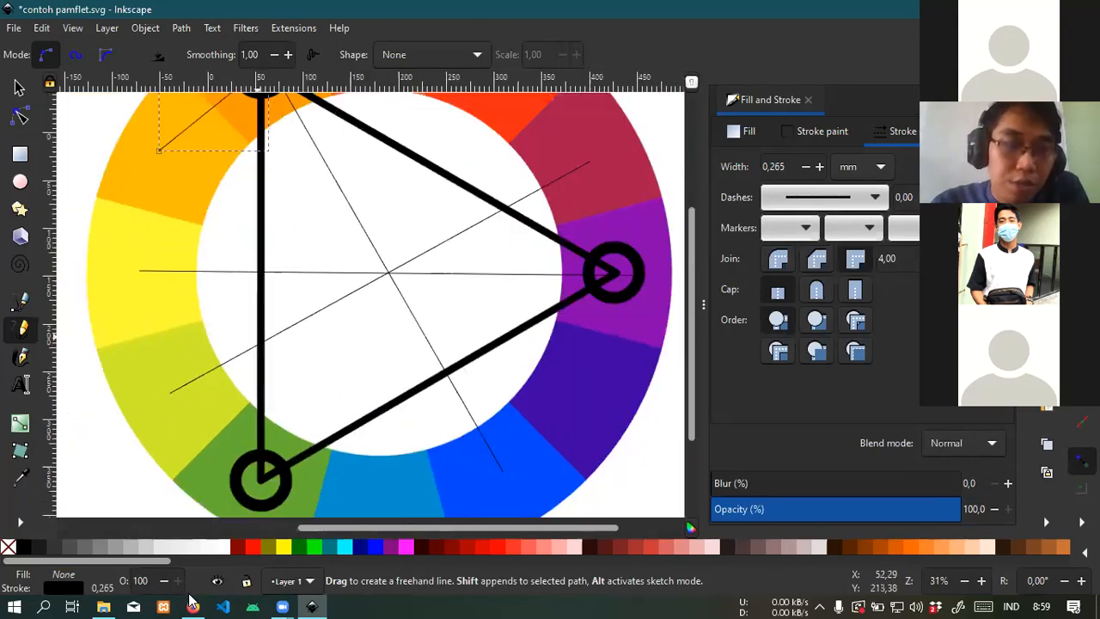
pyautogui.keyDown('ctrl'); pyautogui.scroll(-3, 264, 239); pyautogui.keyUp('ctrl')
# Switch to Firefox and search Google for TETRADIC COLOR.
pyautogui.hotkey('alt', 'Tab')
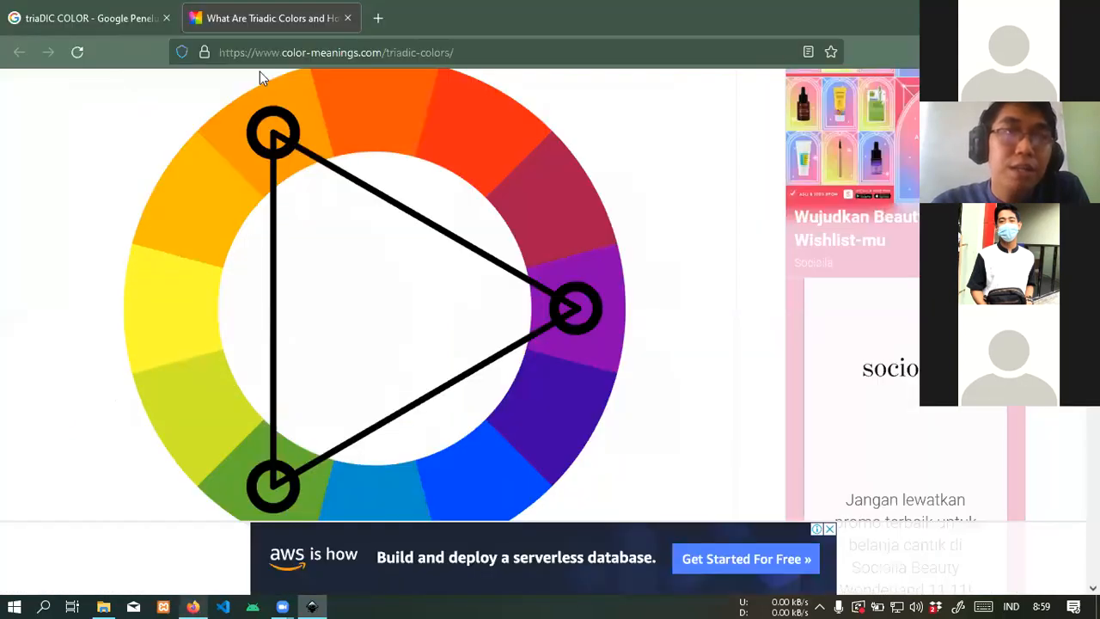
pyautogui.scroll(3, 259, 71)
pyautogui.hotkey('ctrl', 'l')
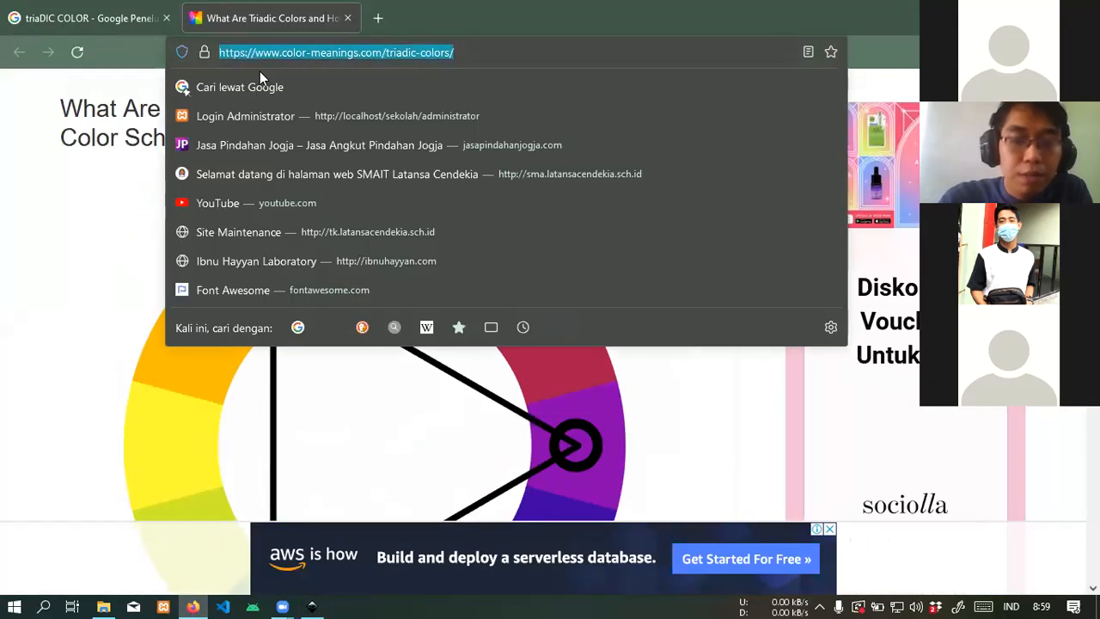
pyautogui.write('TETRADI')
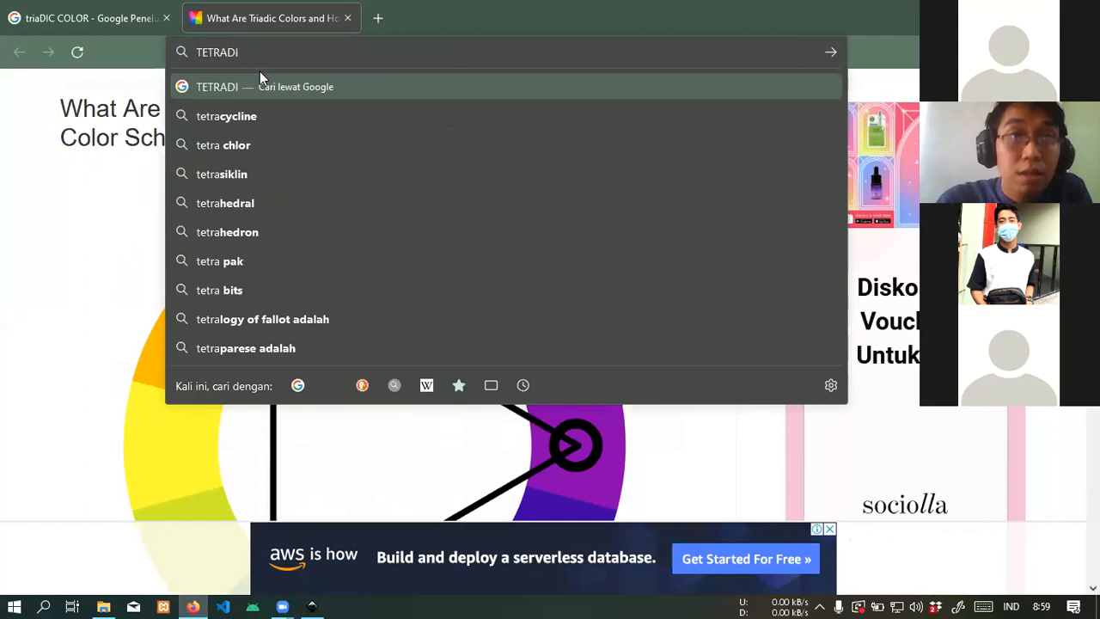
pyautogui.write('C')
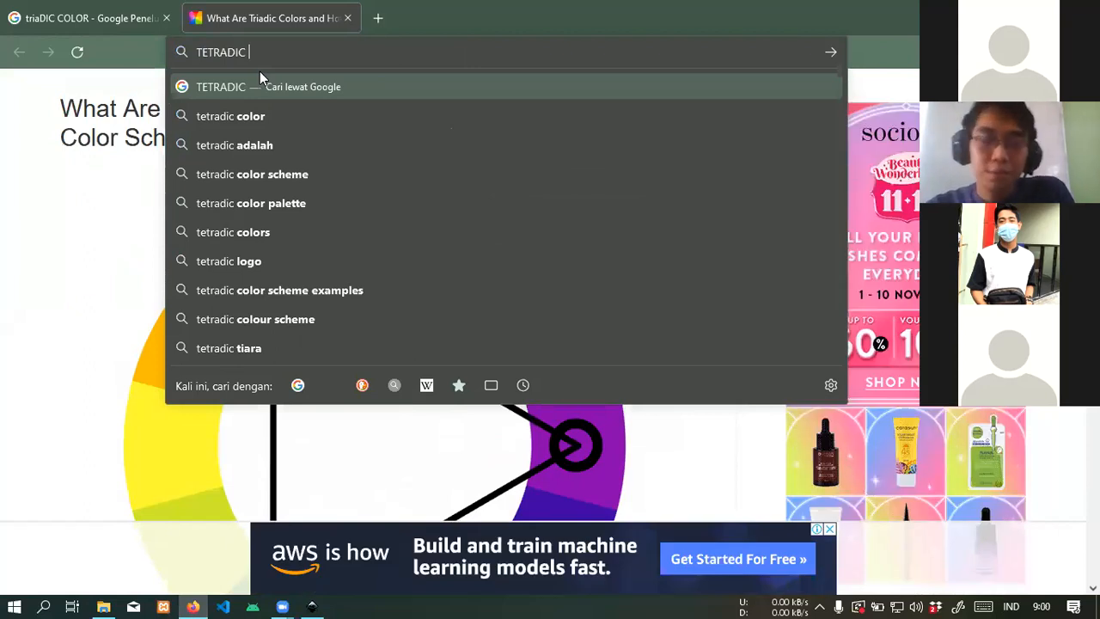
pyautogui.write('COLO')
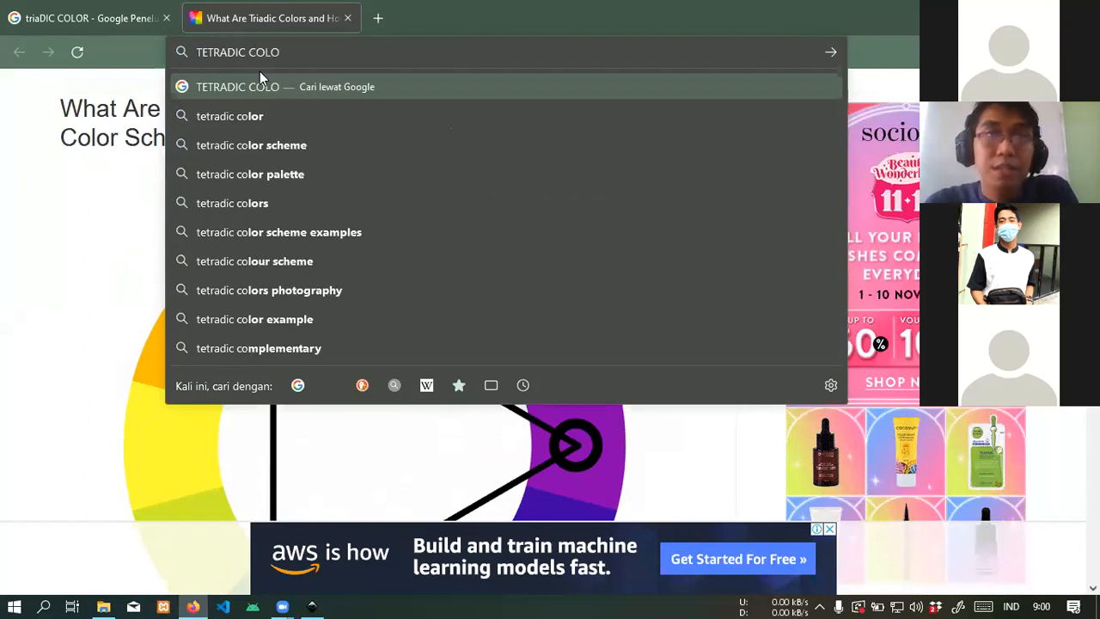
pyautogui.write('R')
pyautogui.press('Return')
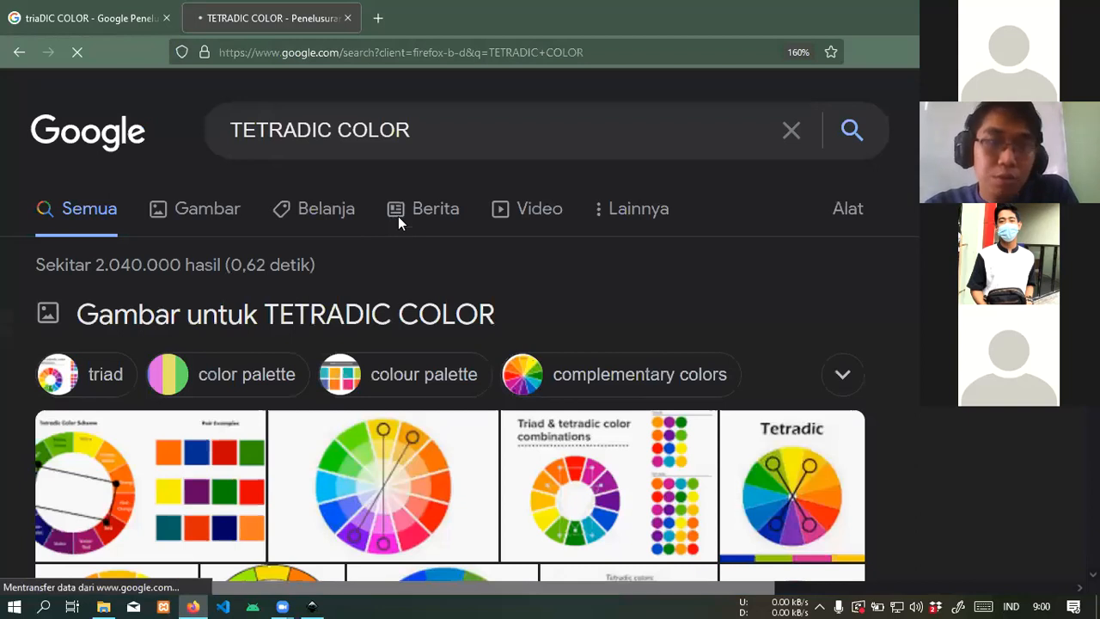
# Preview the rectangular color wheel from color-meanings.com and the Toon Boom tetradic scheme, and browse the other tetradic image results.
pyautogui.scroll(-2, 400, 378)
pyautogui.scroll(-2, 399, 378)
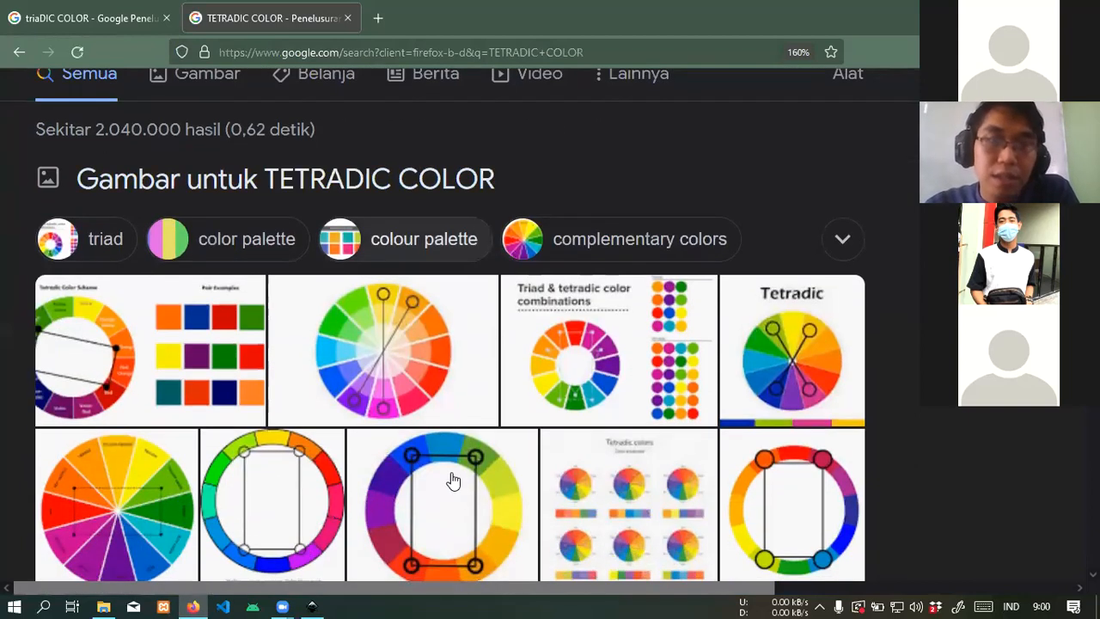
pyautogui.scroll(-1, 453, 480)
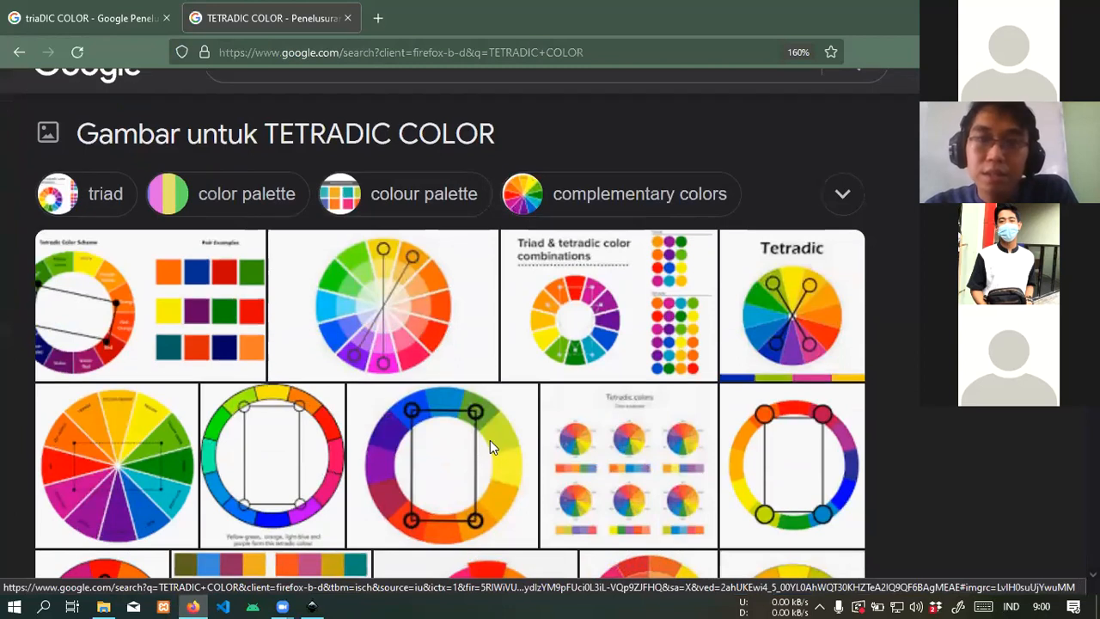
pyautogui.click(524, 381)
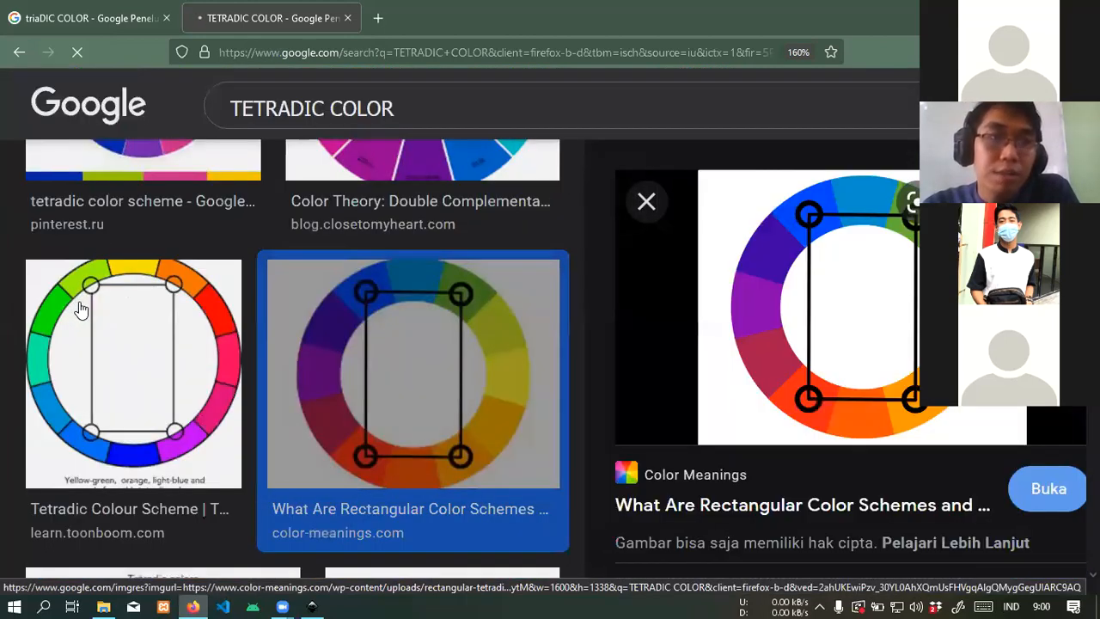
pyautogui.rightClick(288, 113)
pyautogui.click(811, 213)
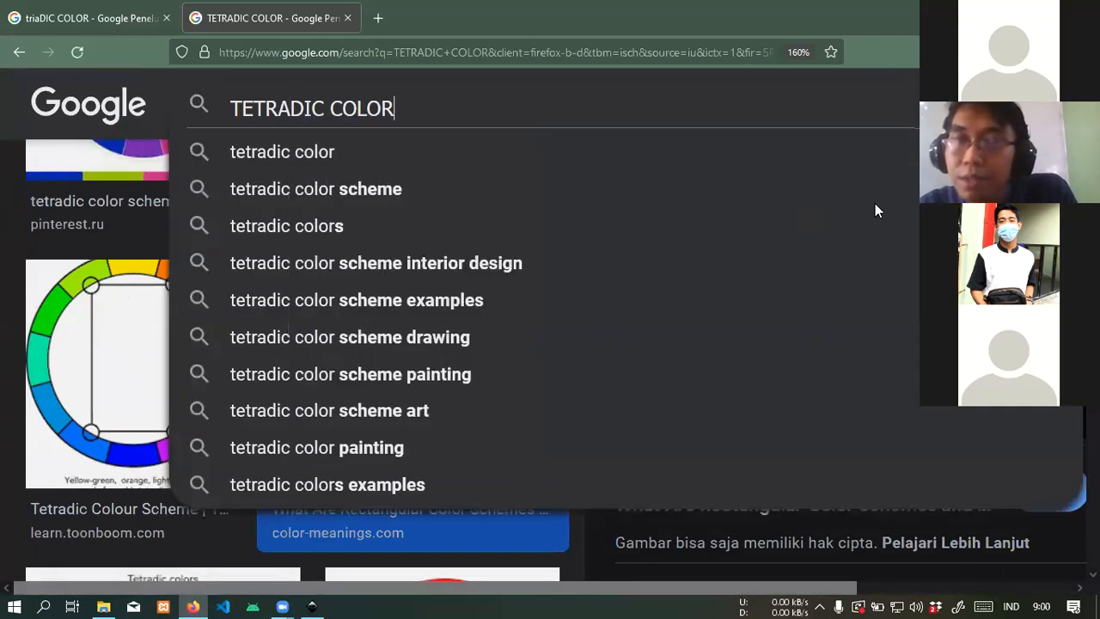
pyautogui.click(912, 390)
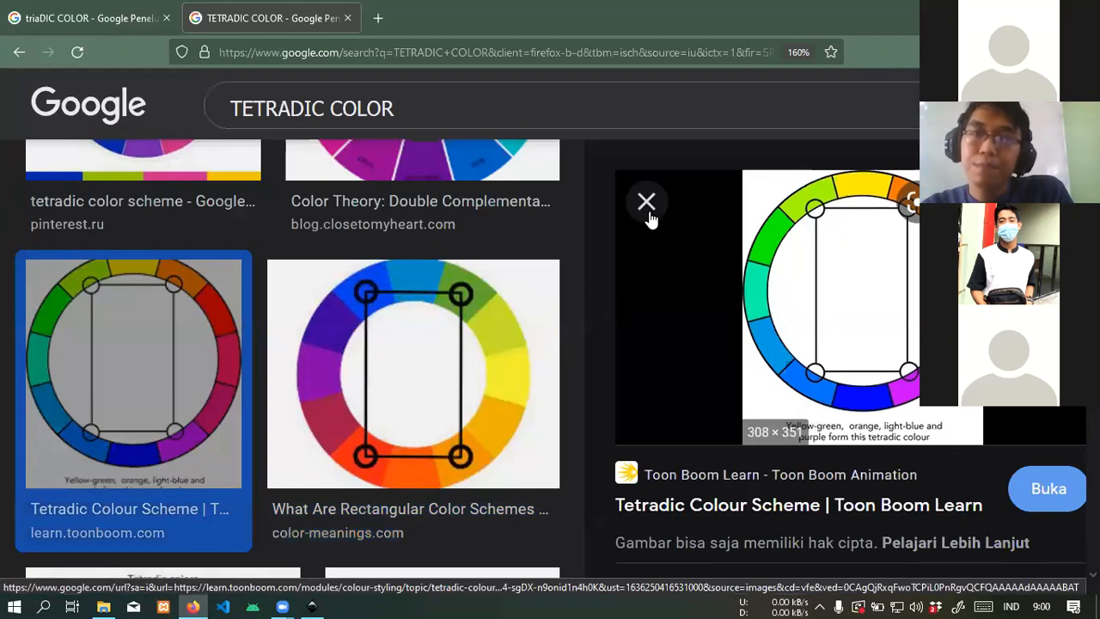
pyautogui.press('Escape')
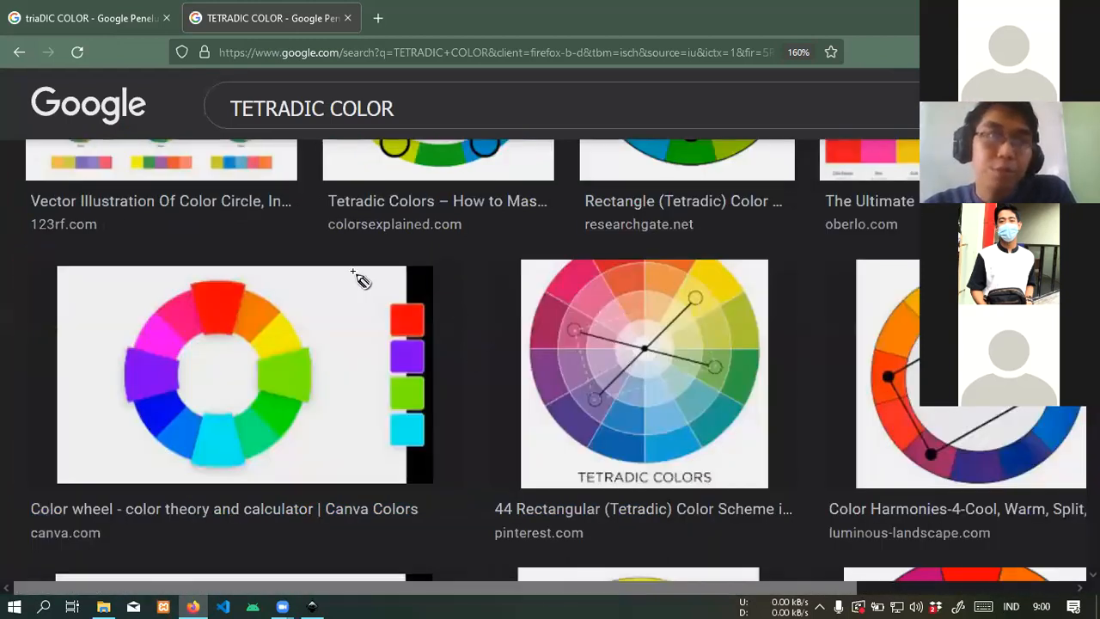
# Switch back to Inkscape and delete the pasted color wheel image together with the freehand lines drawn over it.
pyautogui.click(1005, 17)
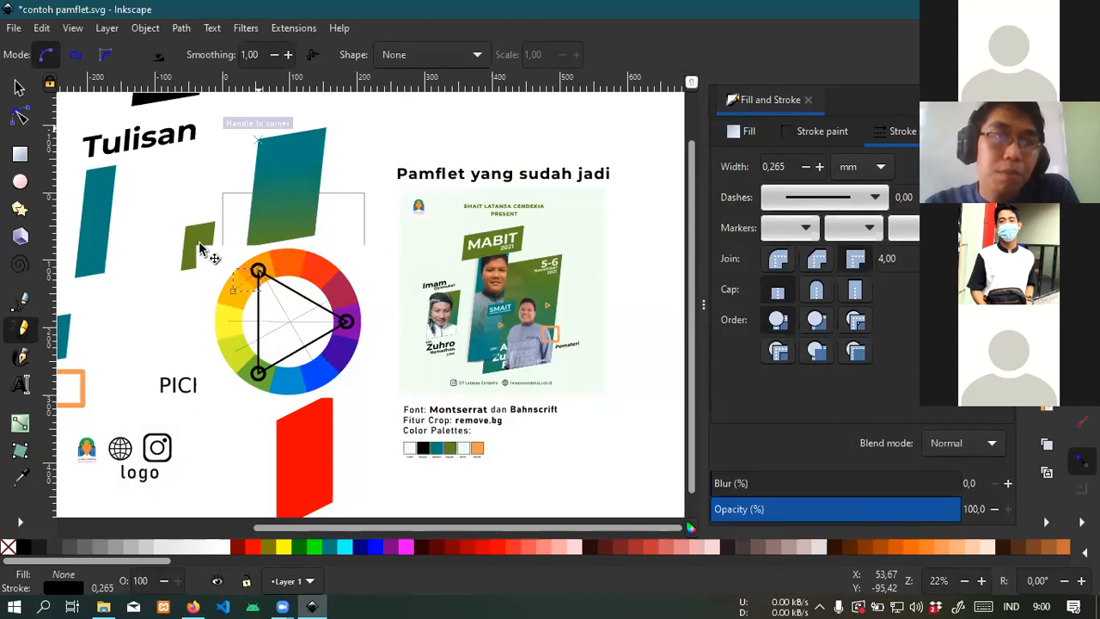
pyautogui.press('s')
pyautogui.press('Tab')
pyautogui.click(221, 310)
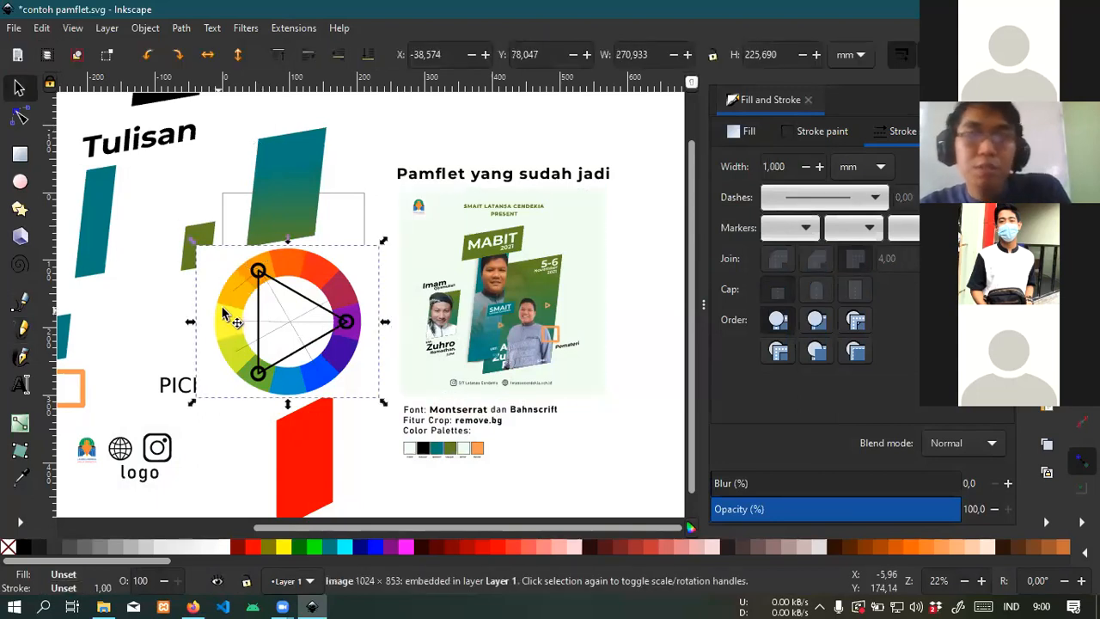
pyautogui.press('Delete')
pyautogui.moveTo(379, 247); pyautogui.dragTo(214, 387)
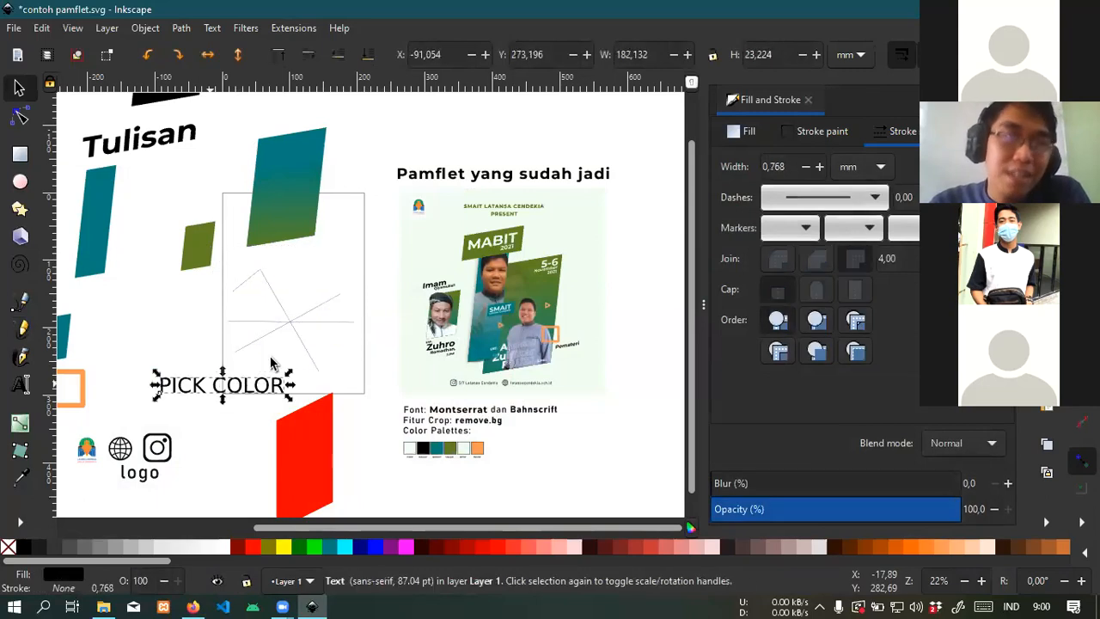
pyautogui.click(380, 252)
pyautogui.moveTo(381, 252); pyautogui.dragTo(219, 395)
pyautogui.press('Delete')
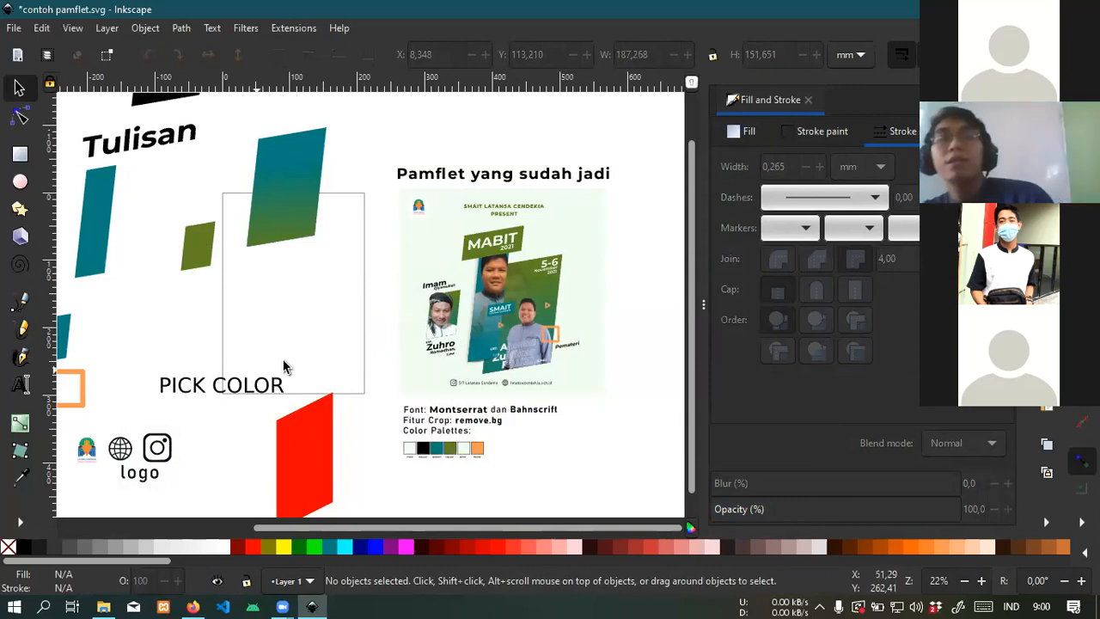
pyautogui.click(293, 241)
pyautogui.moveTo(291, 229); pyautogui.dragTo(347, 233)
pyautogui.hotkey('ctrl', 'z')
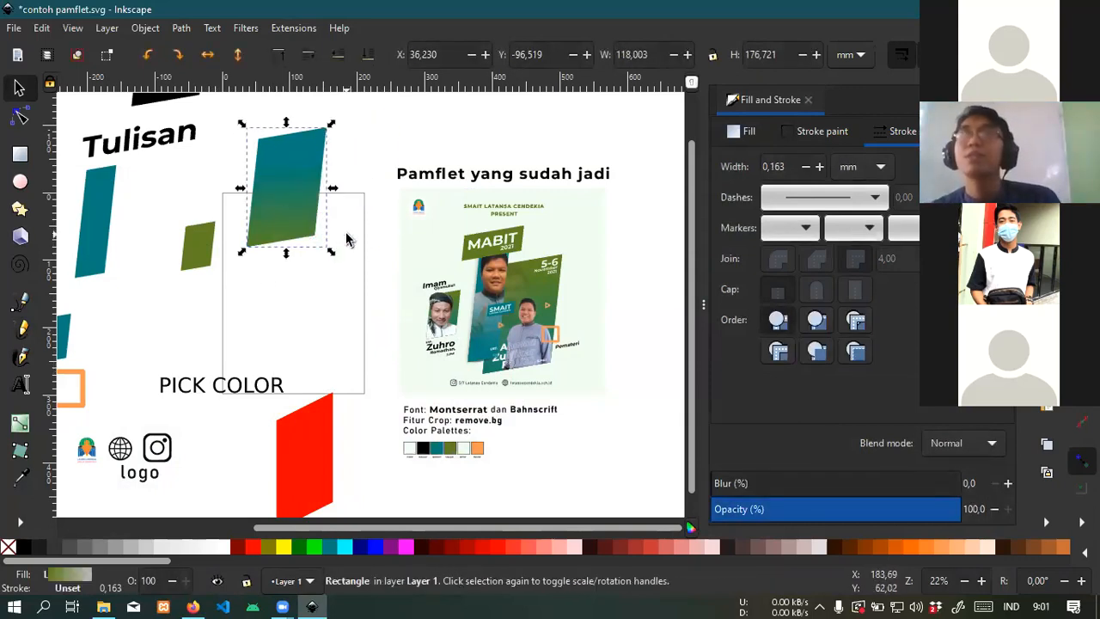
# Move the green gradient overlay off the teal shape to about X 143 mm, Y -5 mm and redraw its gradient from below the base upward.
pyautogui.scroll(1, 284, 178)
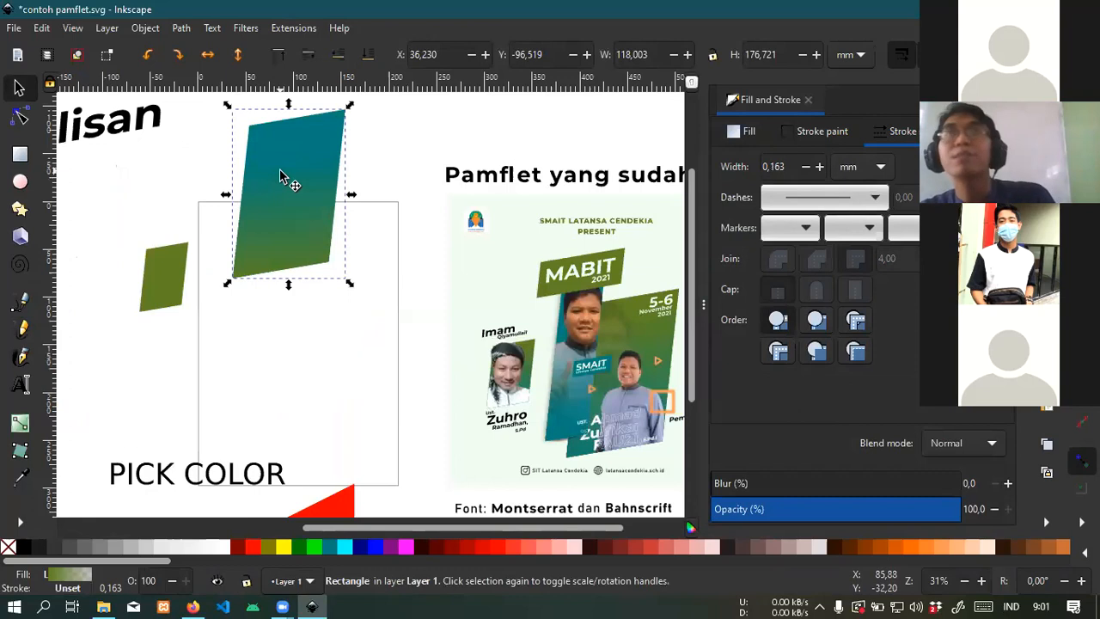
pyautogui.moveTo(310, 259); pyautogui.dragTo(398, 349)
pyautogui.scroll(1, 422, 329)
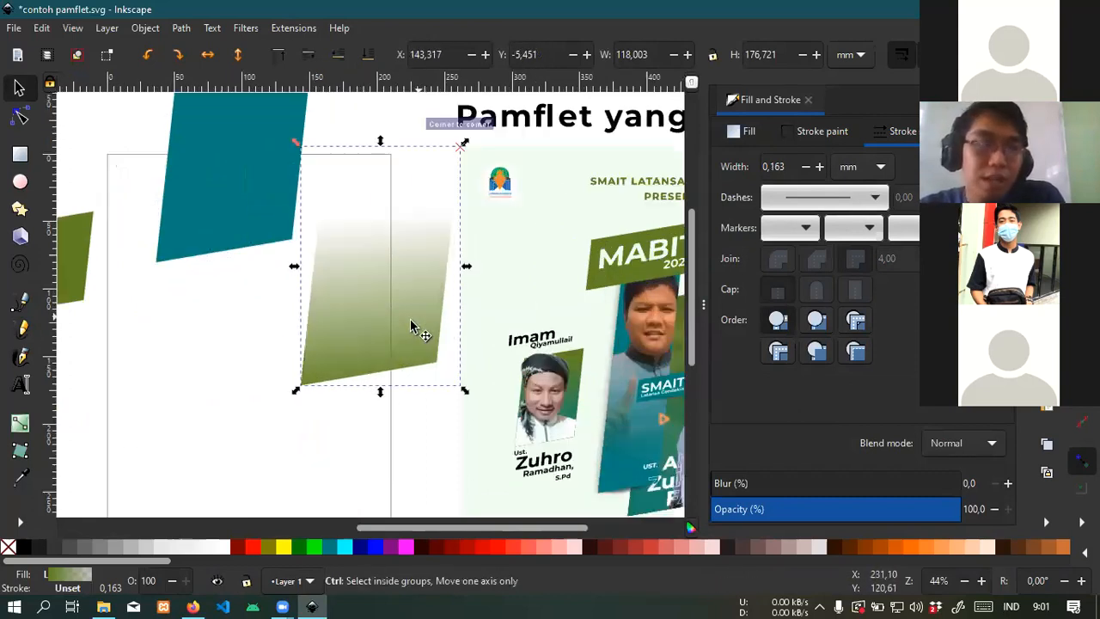
pyautogui.click(19, 423)
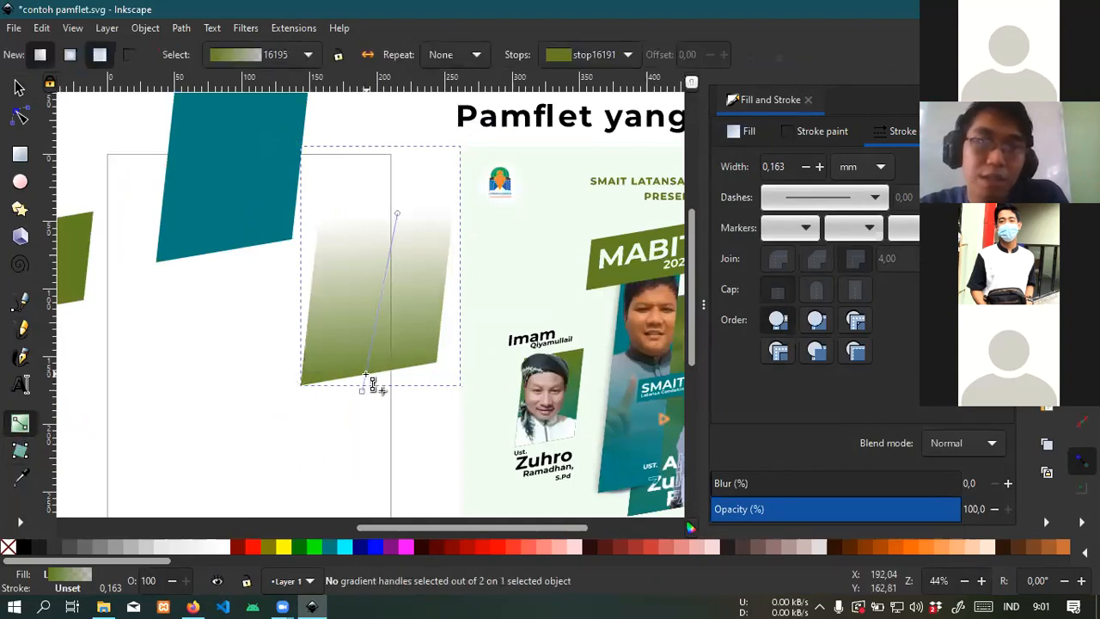
pyautogui.moveTo(356, 414); pyautogui.dragTo(384, 229)
pyautogui.click(17, 87)
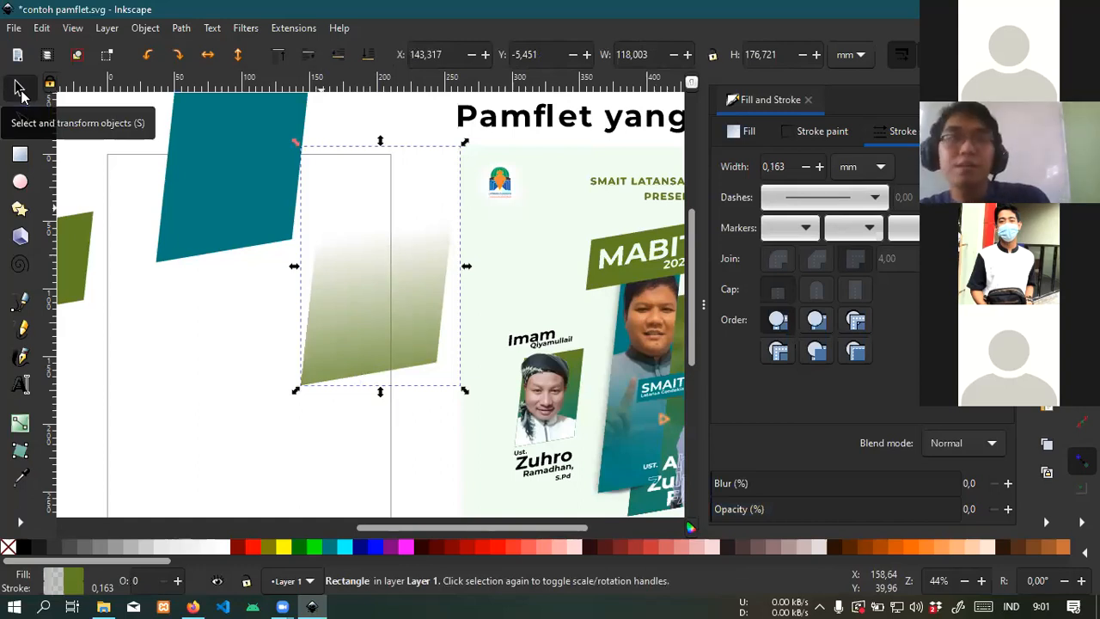
# Stack the teal shape and the green gradient overlay exactly together at about X 75 mm, Y -22 mm, with both selected.
pyautogui.click(245, 193)
pyautogui.moveTo(234, 198); pyautogui.dragTo(250, 331)
pyautogui.keyDown('shift'); pyautogui.click(372, 368); pyautogui.keyUp('shift')
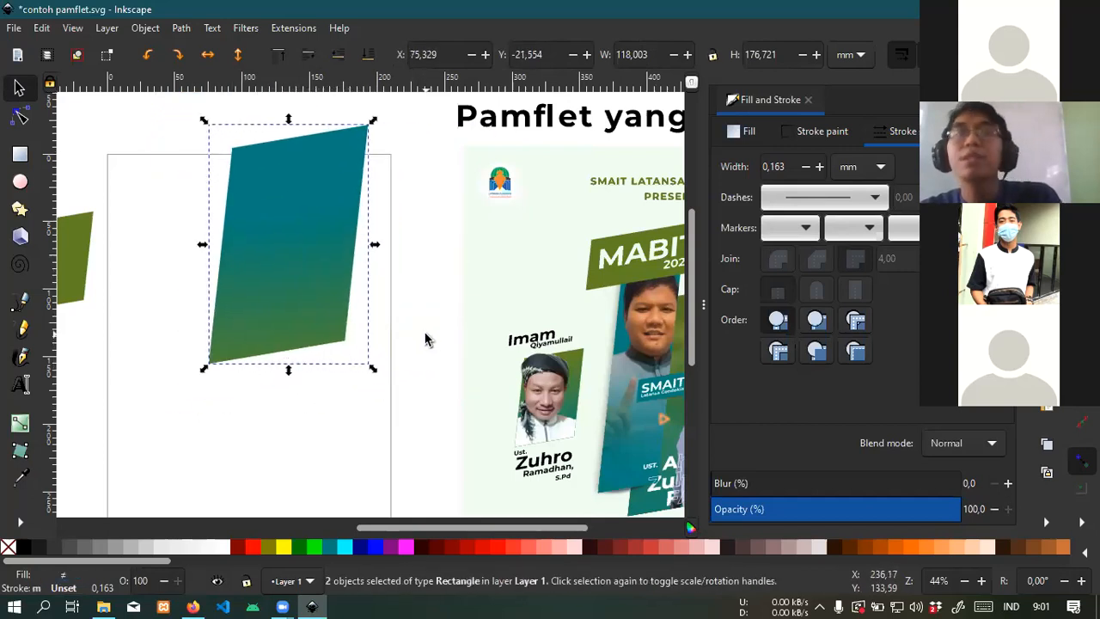
pyautogui.scroll(-3, 422, 339)
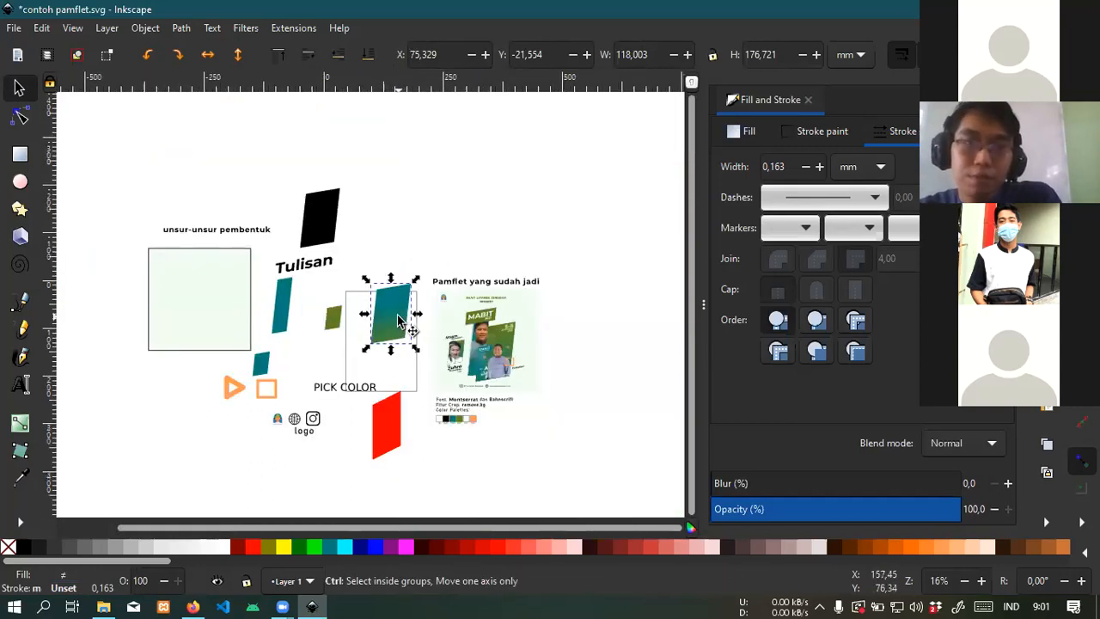
pyautogui.scroll(3, 403, 322)
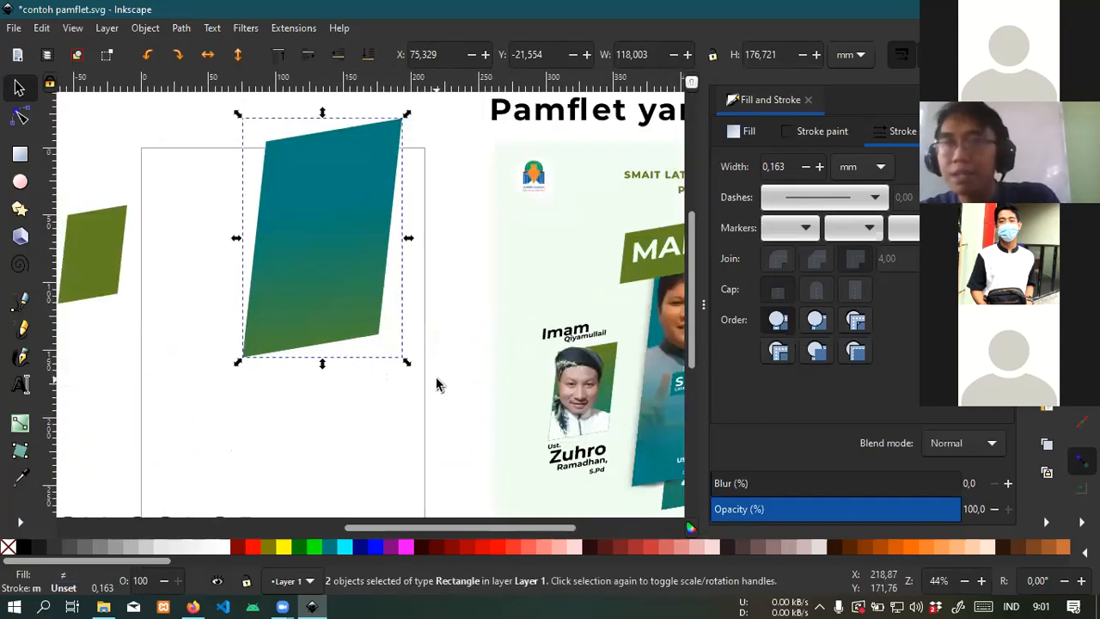
pyautogui.scroll(-2, 401, 364)
pyautogui.scroll(1, 393, 351)
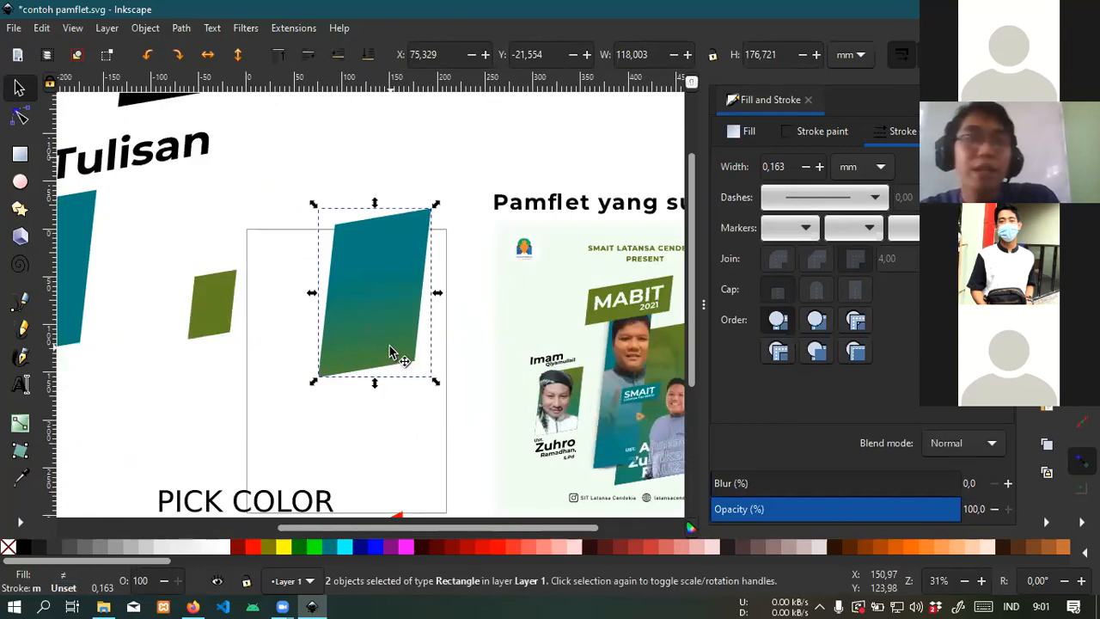
# Pull the green gradient overlay off the teal shape to about X -22 mm, Y -63 mm, and undo the move.
pyautogui.click(471, 340)
pyautogui.click(388, 361)
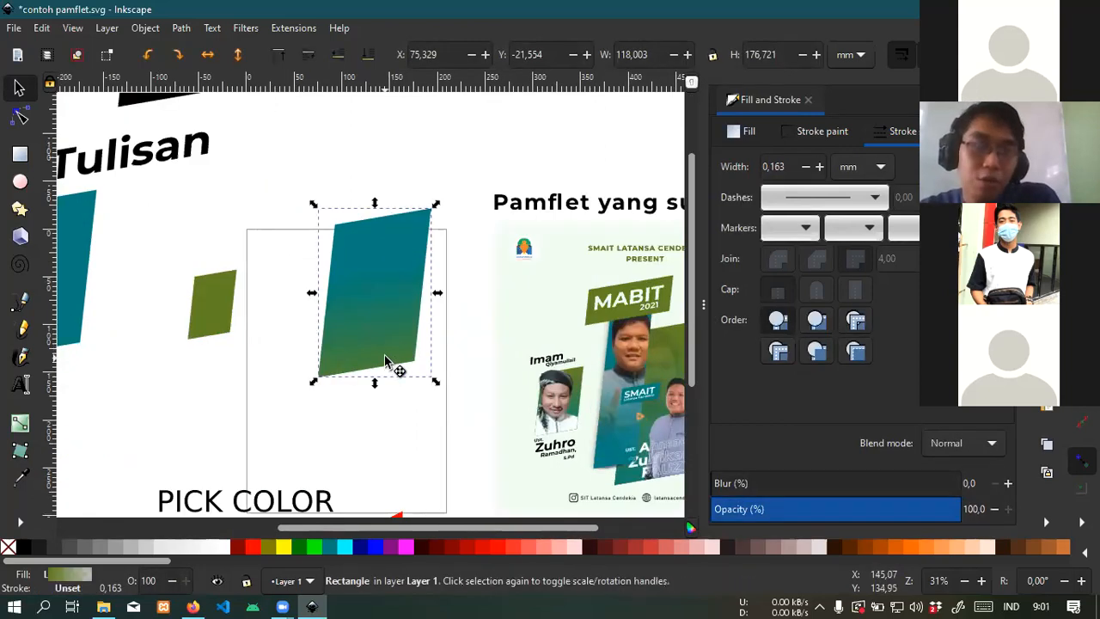
pyautogui.moveTo(385, 359); pyautogui.dragTo(295, 319)
pyautogui.scroll(1, 392, 301)
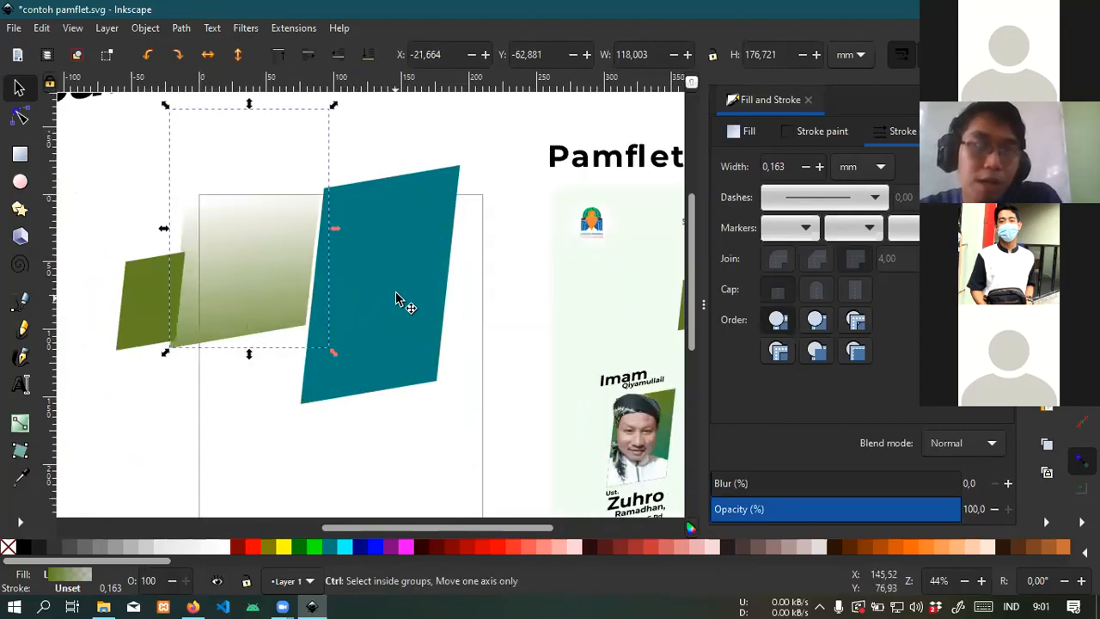
pyautogui.scroll(-2, 405, 307)
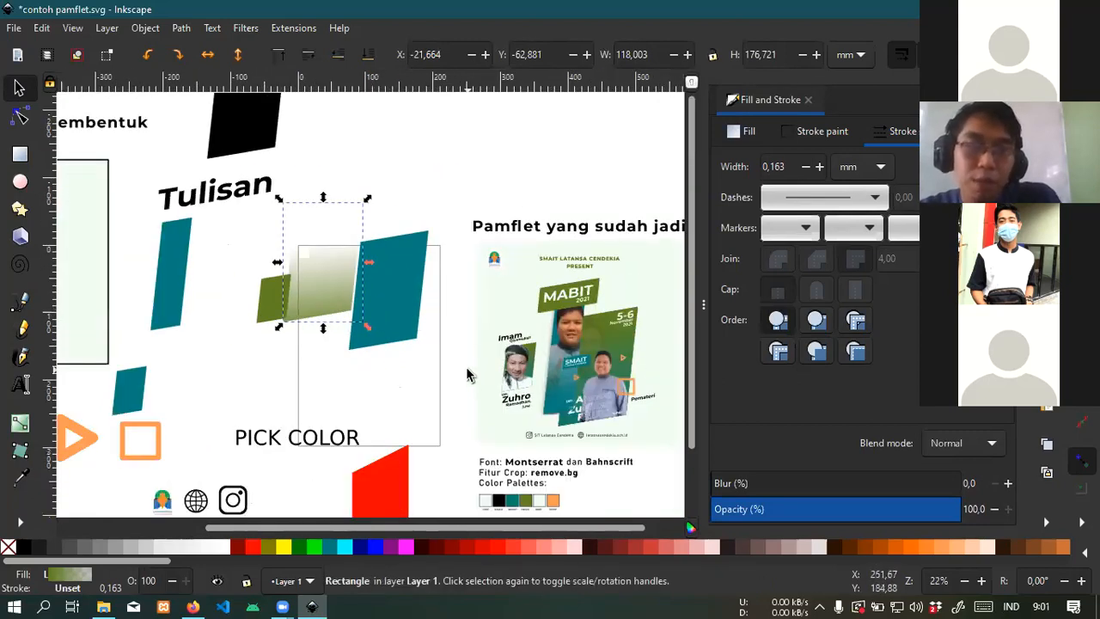
pyautogui.hotkey('ctrl', 'z')
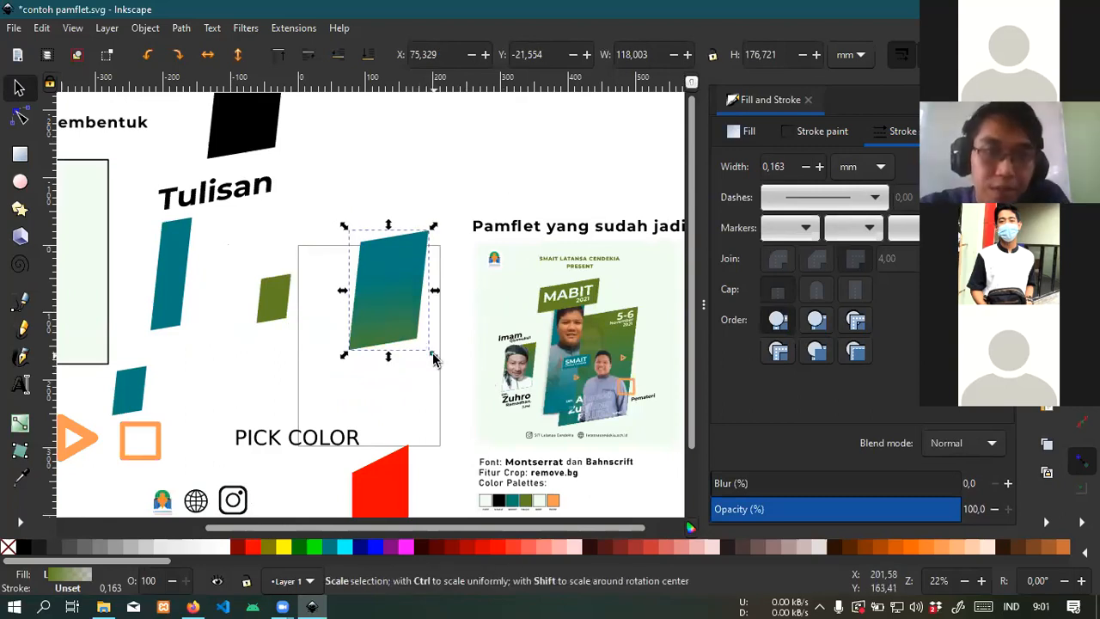
# Compare the stacked teal and green gradient shape with the gradient panel behind the speaker in the finished pamphlet.
pyautogui.scroll(3, 411, 294)
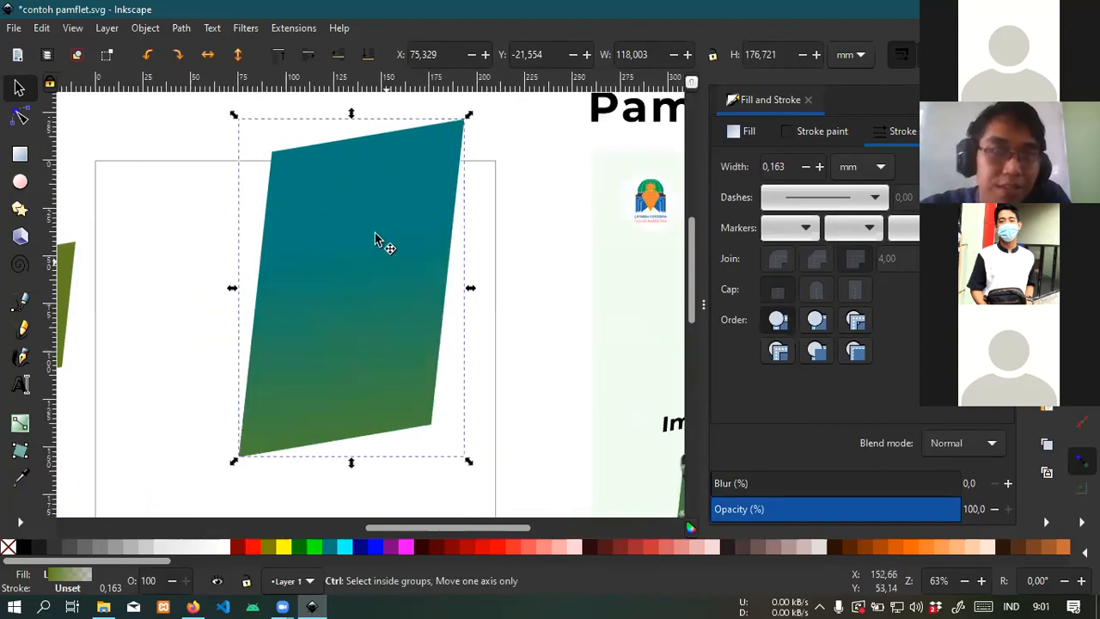
pyautogui.scroll(1, 374, 228)
pyautogui.scroll(-3, 379, 230)
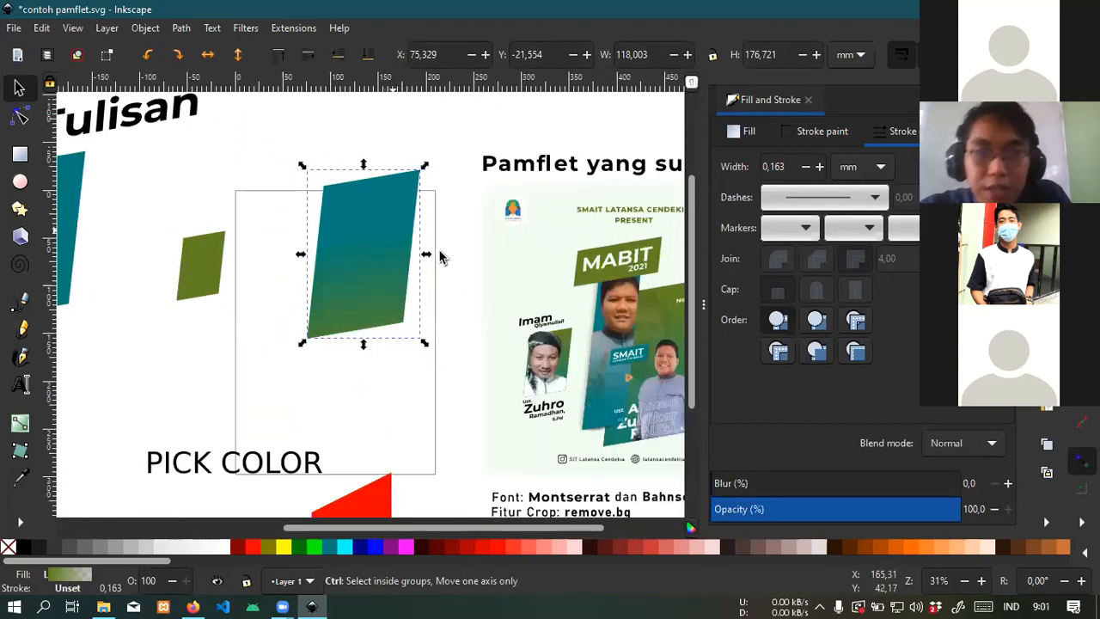
pyautogui.scroll(-1, 395, 232)
pyautogui.scroll(2, 601, 333)
pyautogui.click(606, 249)
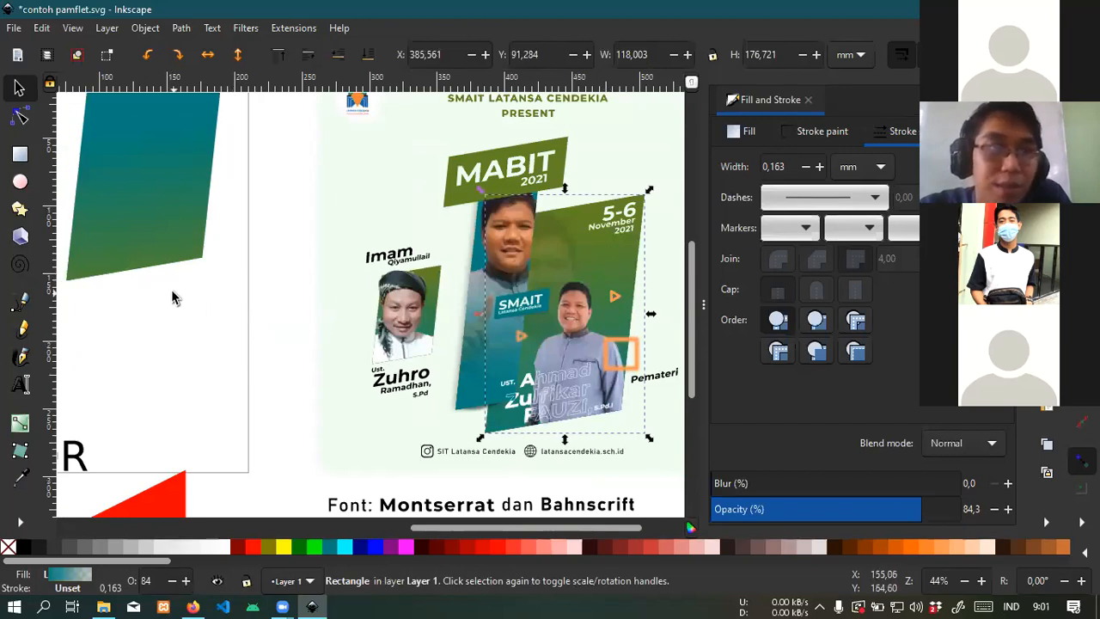
pyautogui.click(164, 253)
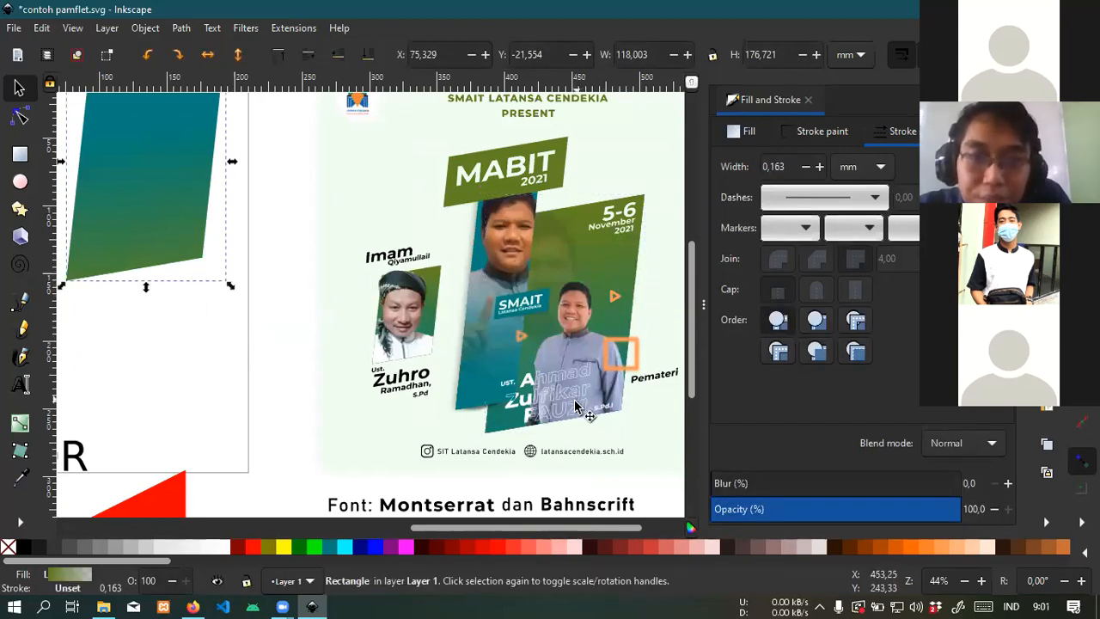
pyautogui.scroll(-3, 221, 238)
pyautogui.scroll(6, 206, 226)
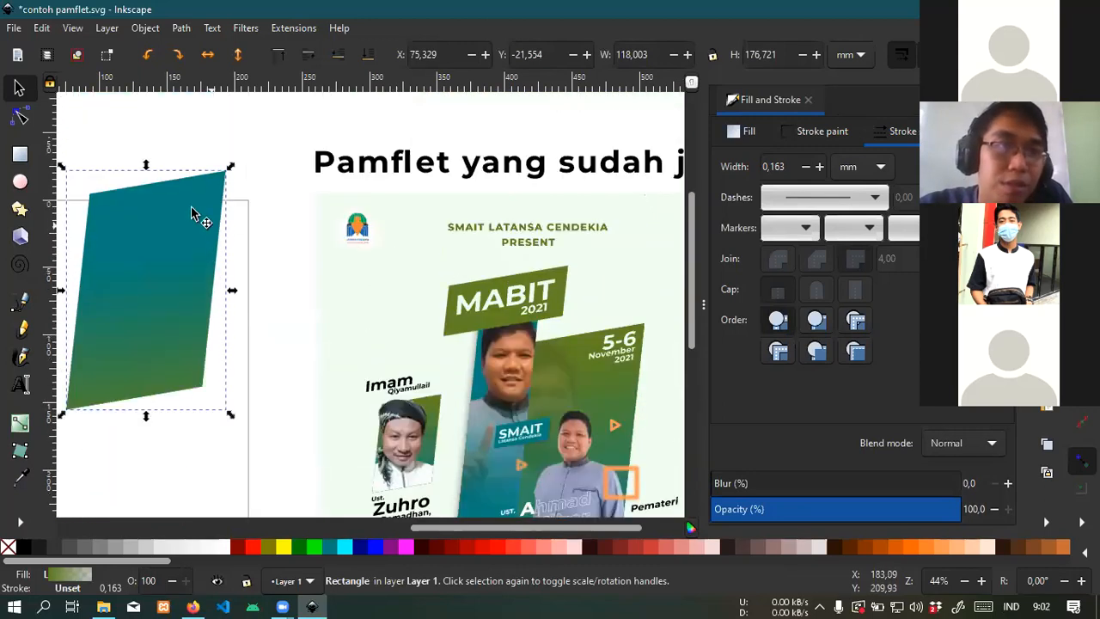
pyautogui.scroll(-2, 252, 219)
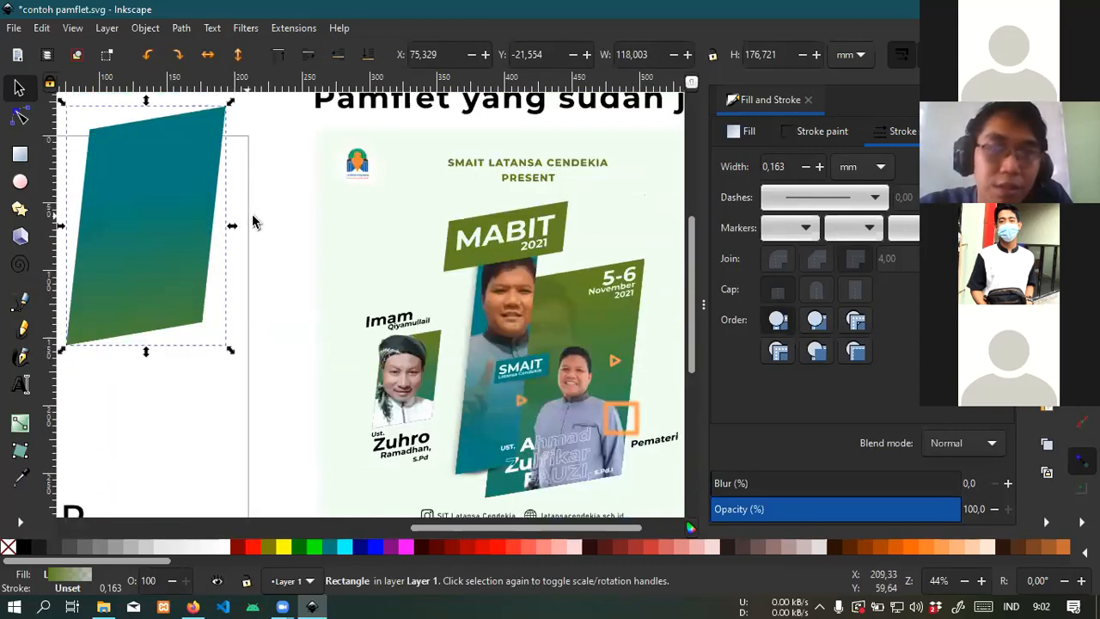
pyautogui.click(513, 490)
pyautogui.scroll(-2, 542, 331)
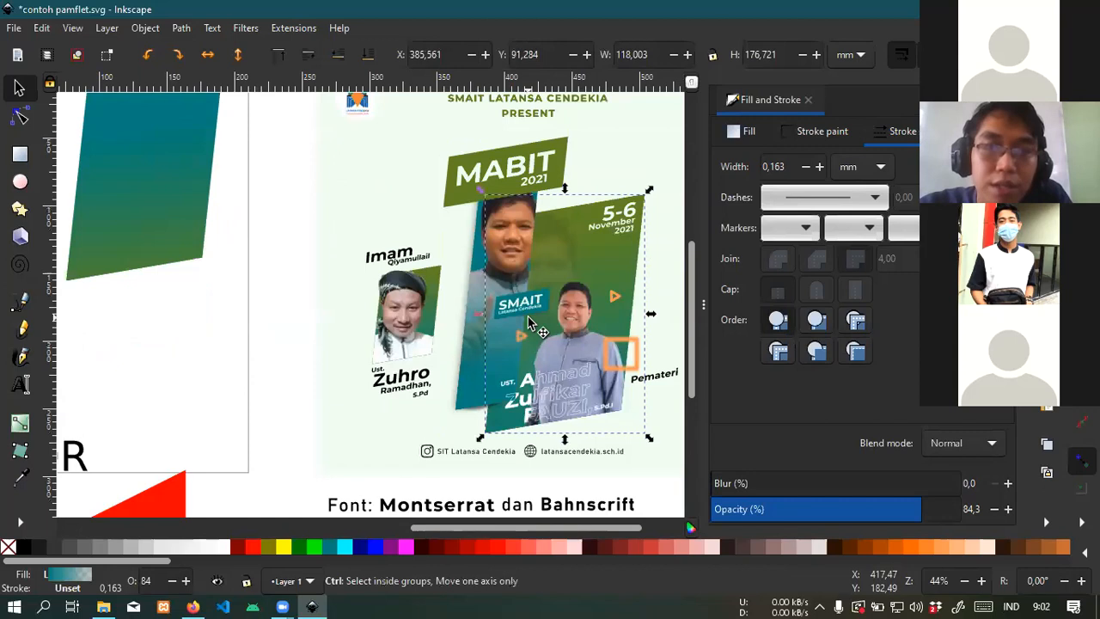
pyautogui.scroll(-3, 532, 325)
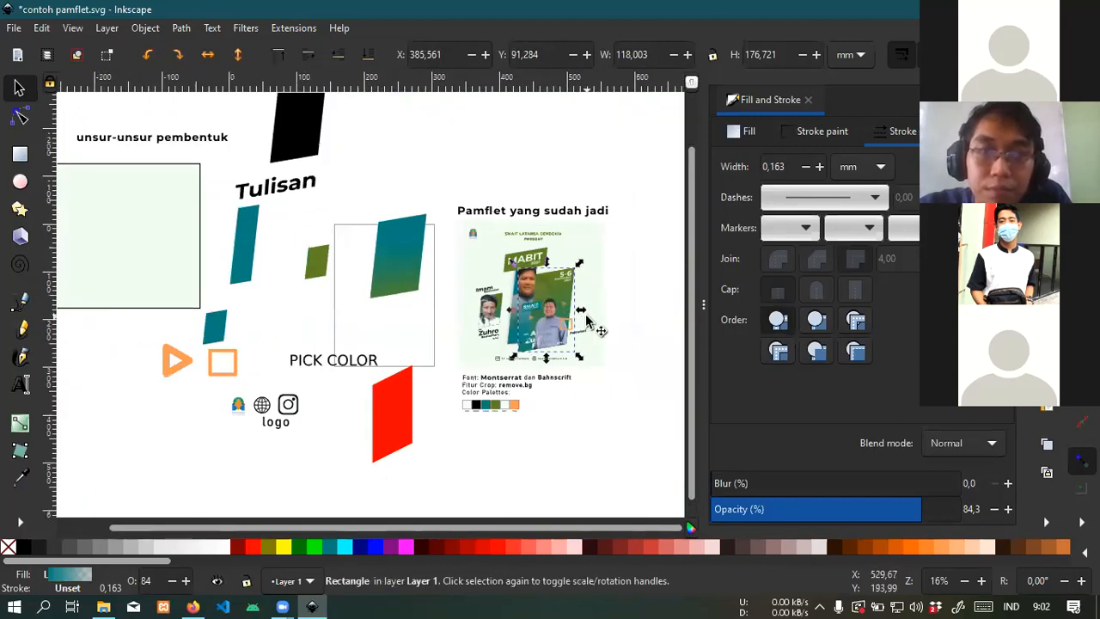
# Move the finished pamphlet's teal gradient overlay out to about X 536 mm, Y 109 mm, and place its green base beneath it.
pyautogui.scroll(2, 587, 321)
pyautogui.moveTo(556, 336); pyautogui.dragTo(638, 305)
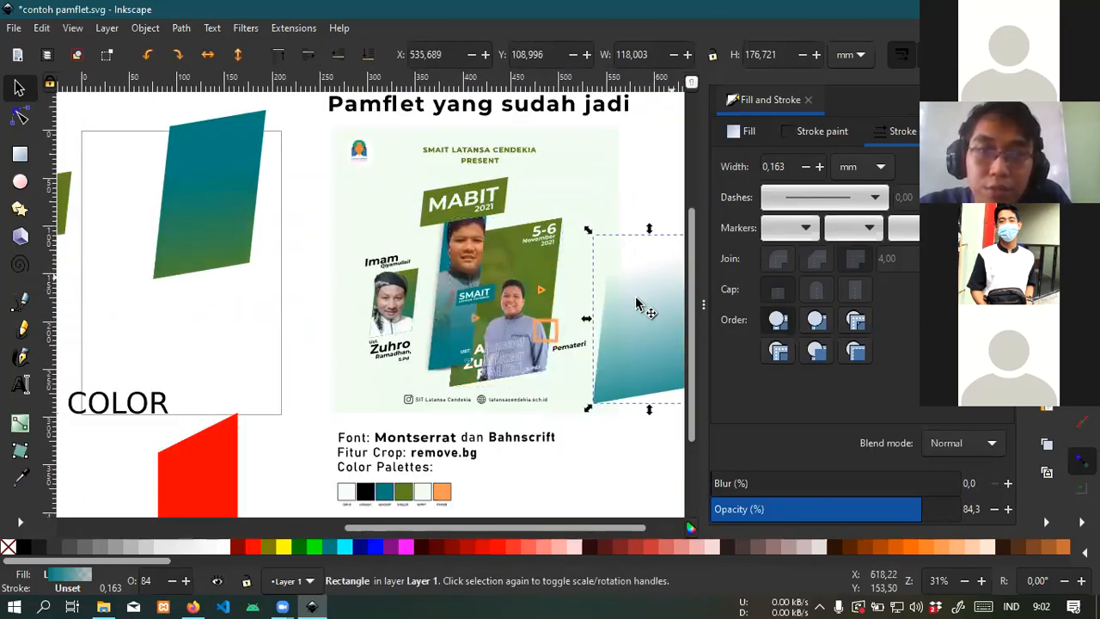
pyautogui.moveTo(541, 277); pyautogui.dragTo(685, 289)
pyautogui.scroll(-3, 602, 301)
pyautogui.scroll(2, 605, 288)
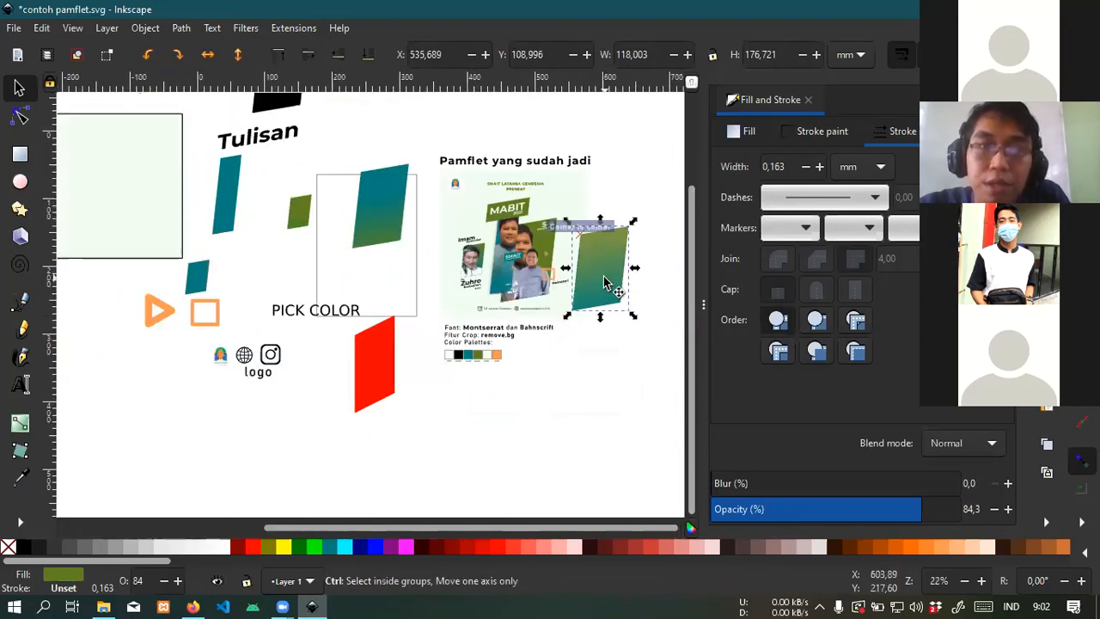
# Move the two-layer teal shape beside the extracted pamphlet panel at about X 660 mm, Y 87 mm, and undo these comparison moves.
pyautogui.moveTo(238, 104); pyautogui.dragTo(340, 249)
pyautogui.moveTo(306, 172); pyautogui.dragTo(654, 273)
pyautogui.scroll(-2, 588, 336)
pyautogui.scroll(3, 619, 297)
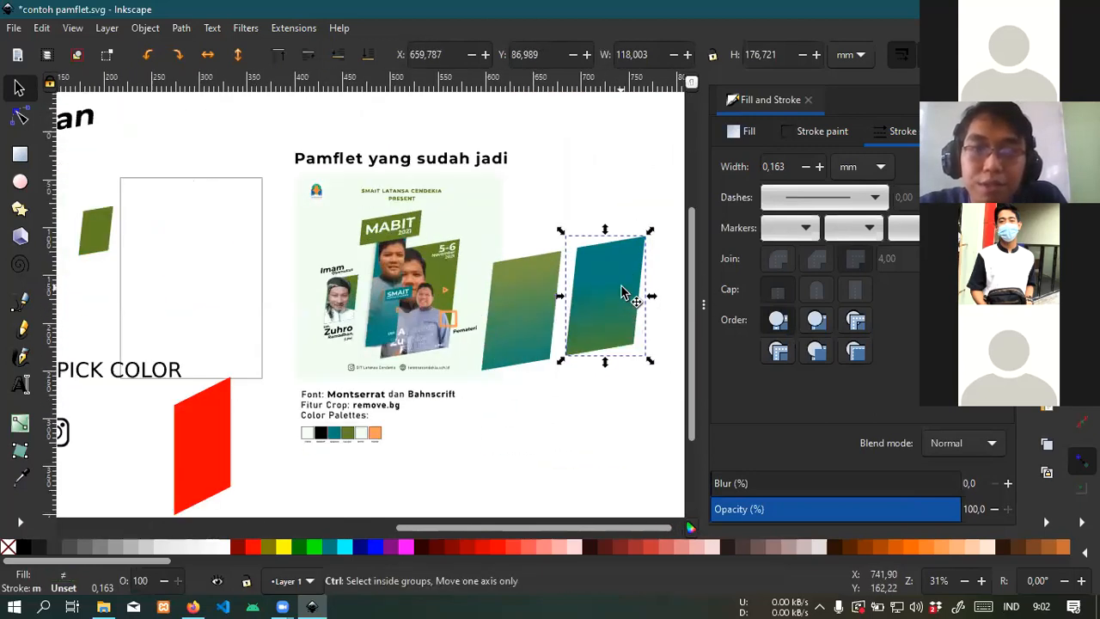
pyautogui.scroll(1, 622, 293)
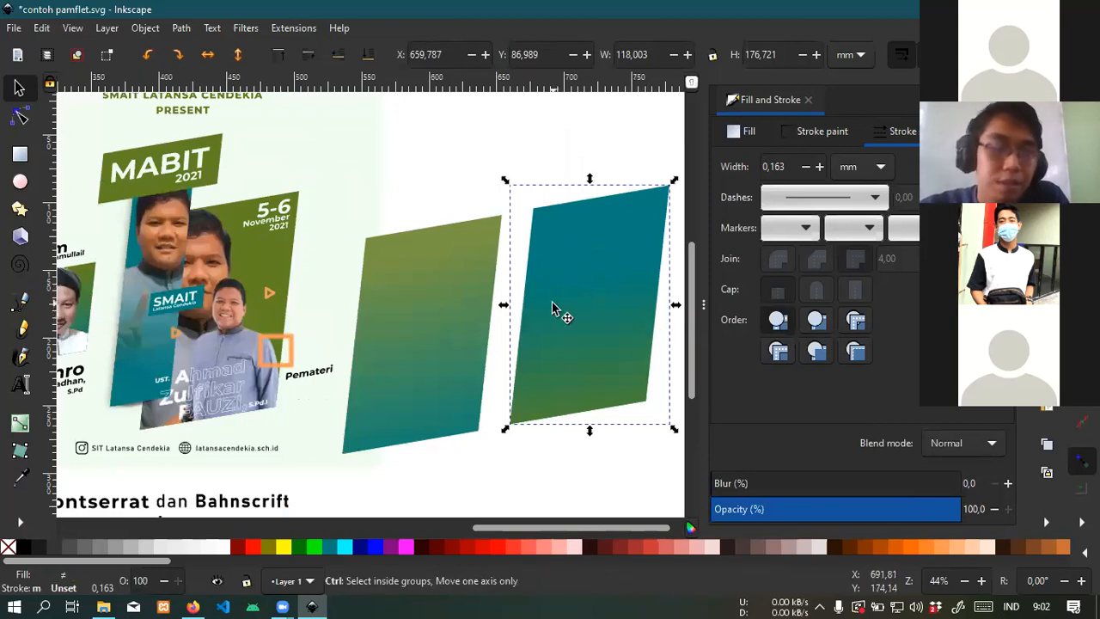
pyautogui.hotkey('ctrl', 'z')
pyautogui.hotkey('ctrl', 'z')
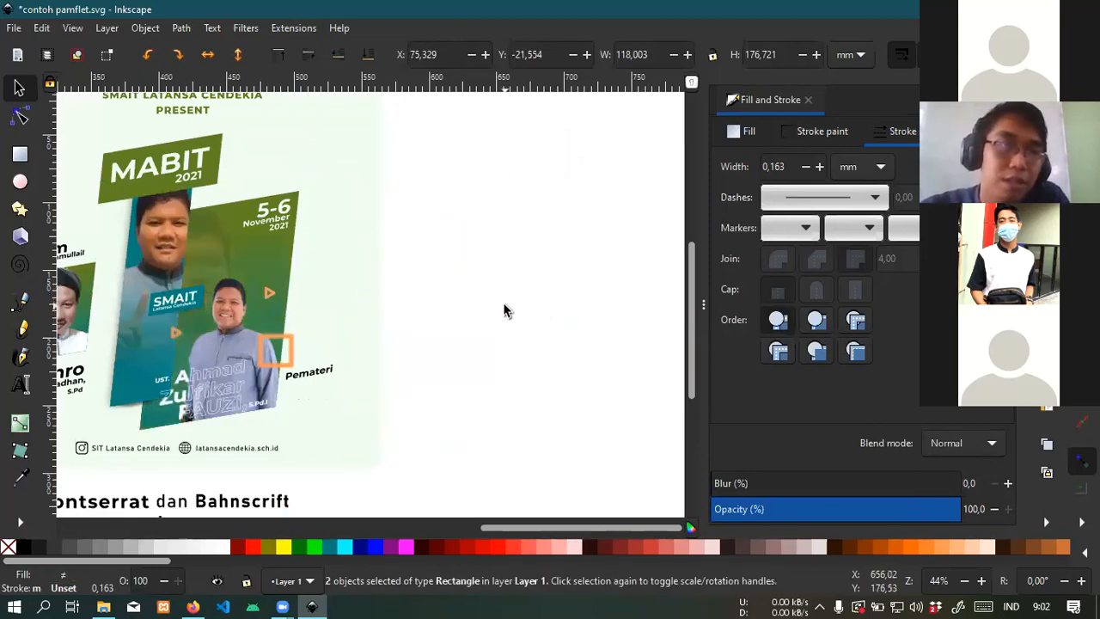
# Examine the whole layout and select the small portrait group and the large photo group in the finished pamphlet.
pyautogui.scroll(-4, 509, 297)
pyautogui.scroll(-7, 434, 292)
pyautogui.scroll(5, 441, 314)
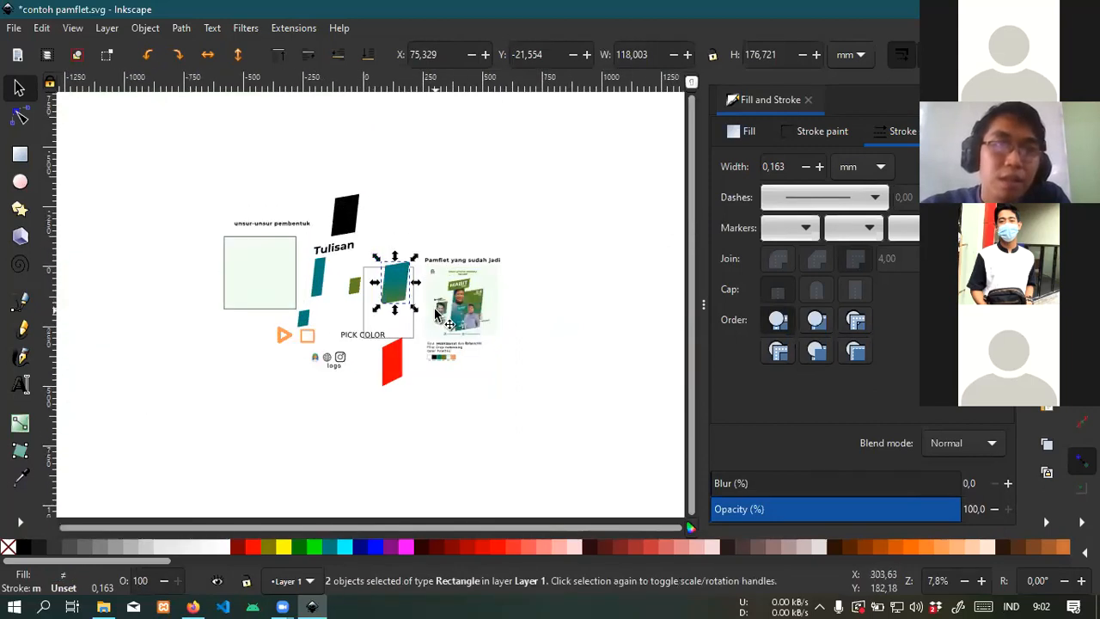
pyautogui.scroll(2, 361, 231)
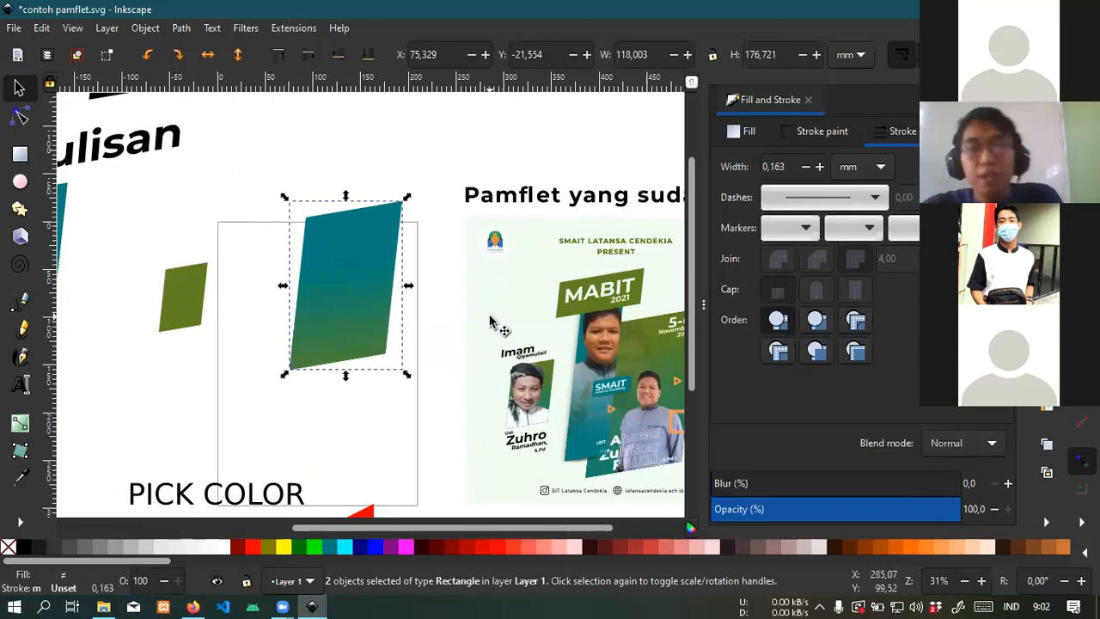
pyautogui.scroll(-3, 490, 321)
pyautogui.scroll(3, 490, 322)
pyautogui.click(479, 344)
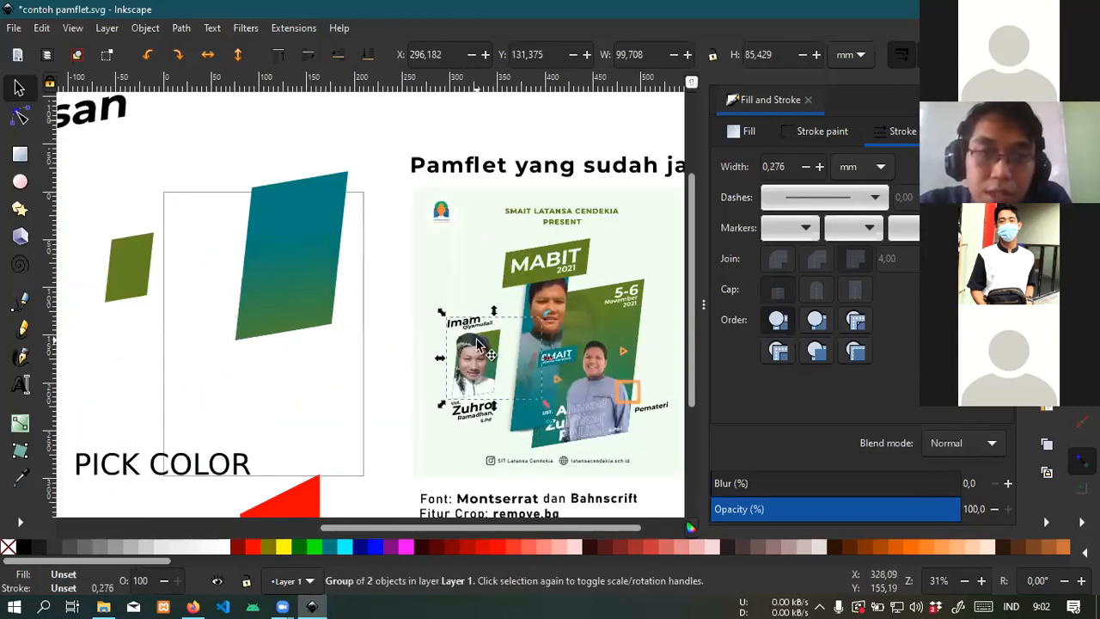
pyautogui.click(537, 297)
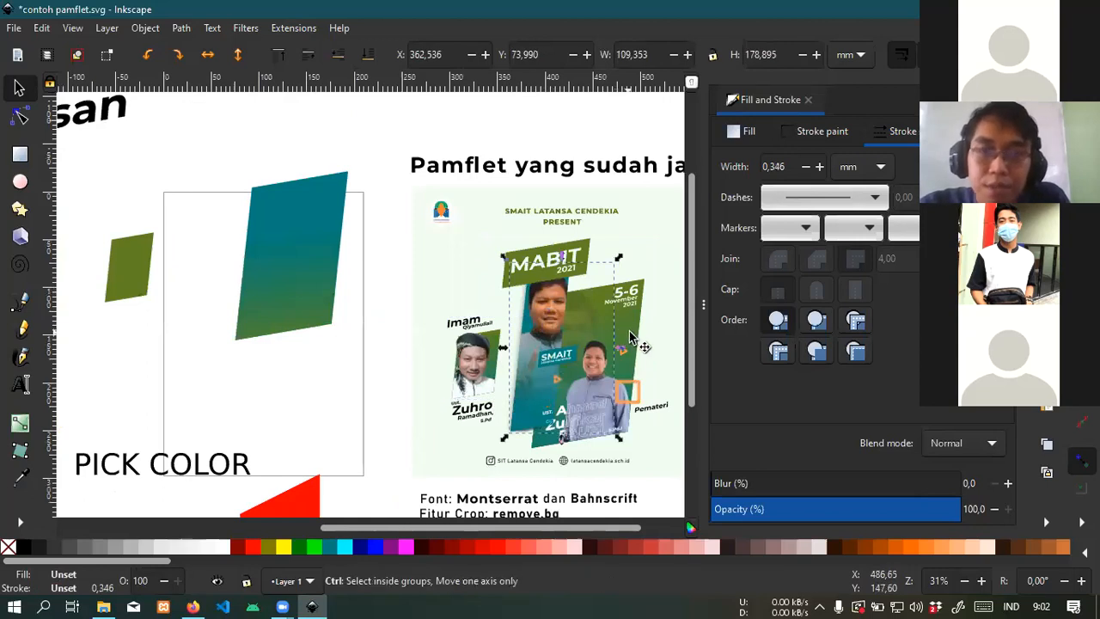
# Examine the color palette swatches with their hex codes and the font and crop notes beneath the pamphlet.
pyautogui.scroll(-3, 602, 309)
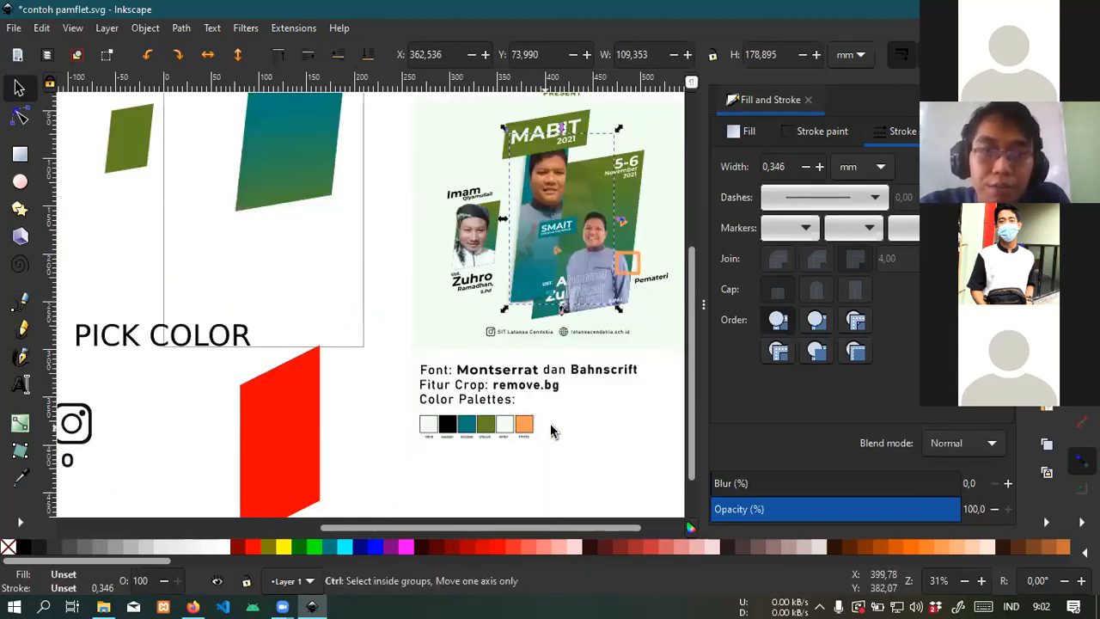
pyautogui.scroll(-3, 554, 417)
pyautogui.scroll(6, 560, 412)
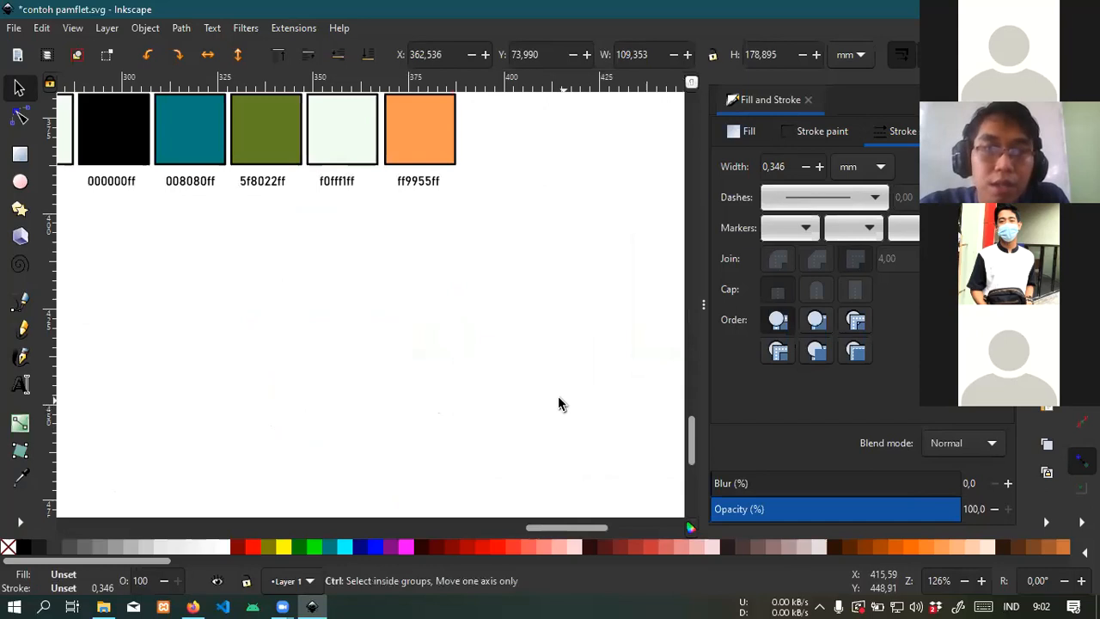
pyautogui.scroll(-2, 515, 369)
pyautogui.scroll(-4, 516, 187)
pyautogui.scroll(4, 529, 184)
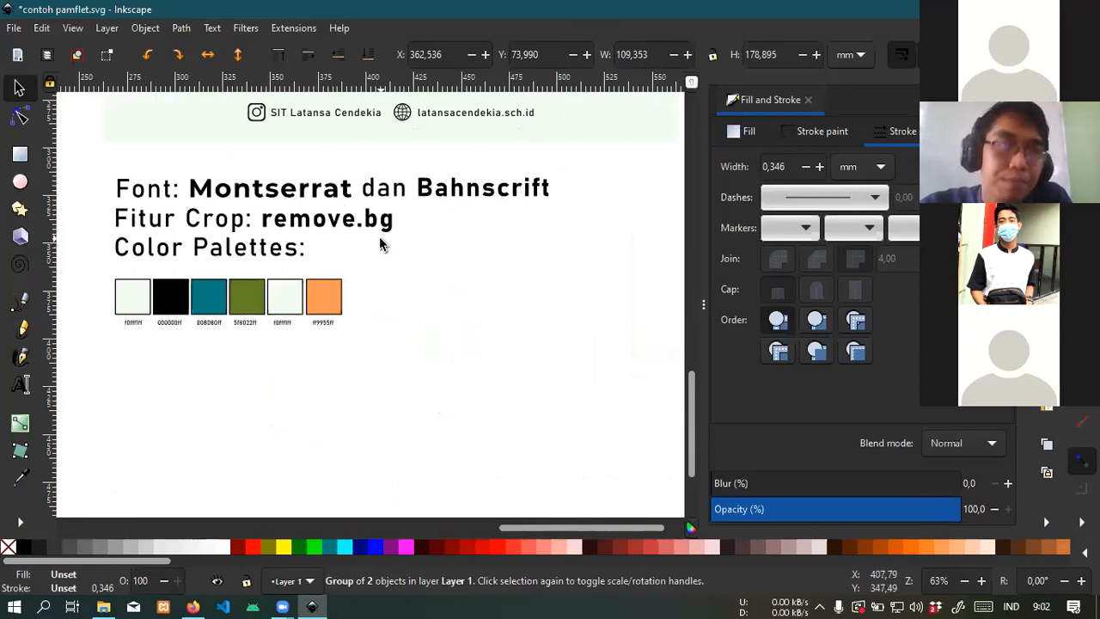
# Examine the pamphlet's cut-out portraits together with the remove.bg crop note, and clear the selection.
pyautogui.scroll(5, 381, 245)
pyautogui.scroll(1, 392, 239)
pyautogui.scroll(-1, 277, 184)
pyautogui.scroll(1, 275, 182)
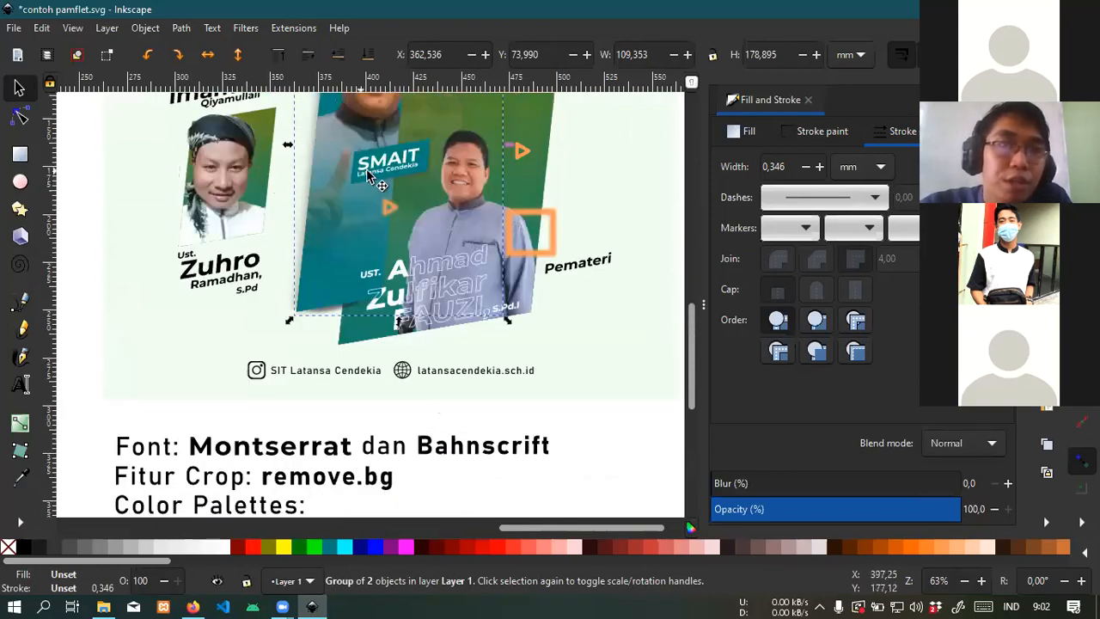
pyautogui.scroll(-1, 354, 385)
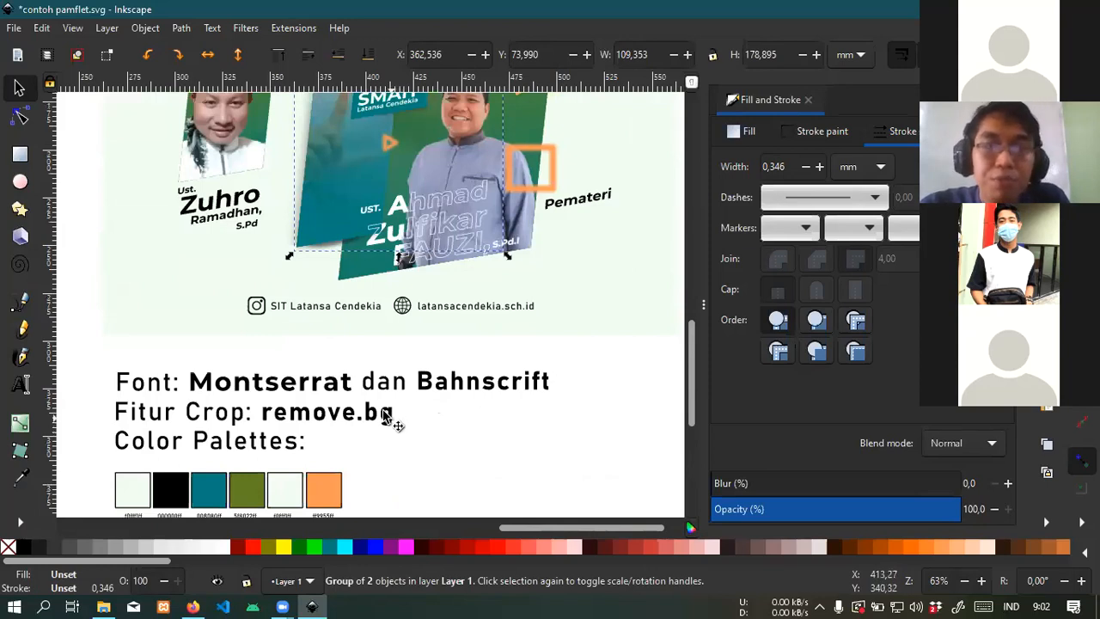
pyautogui.scroll(4, 361, 378)
pyautogui.scroll(3, 209, 161)
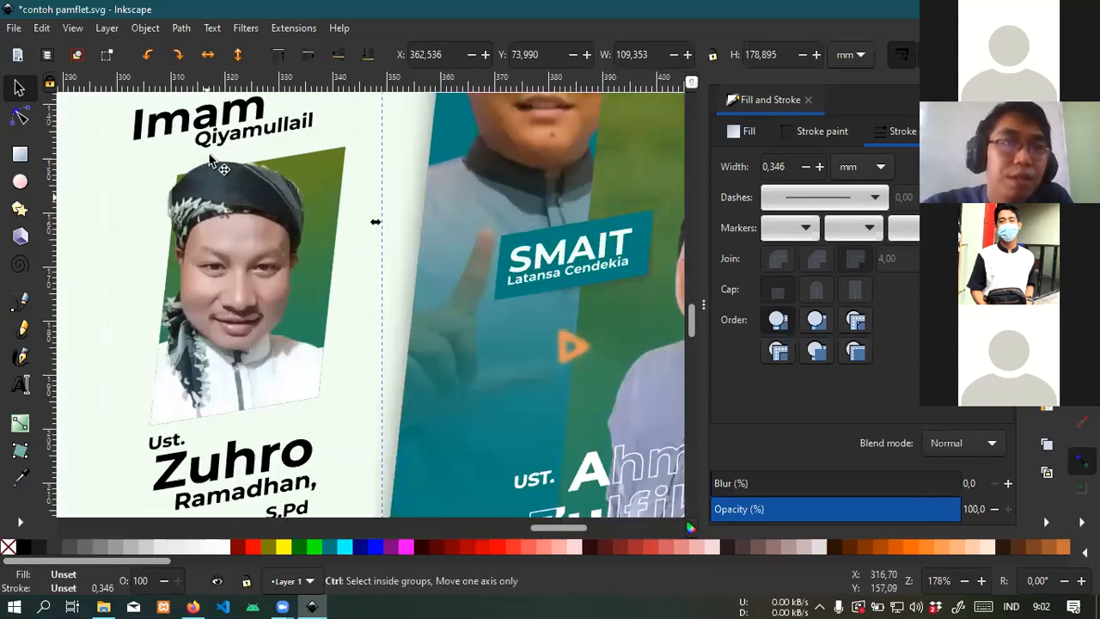
pyautogui.scroll(3, 209, 164)
pyautogui.scroll(-12, 216, 172)
pyautogui.scroll(4, 216, 172)
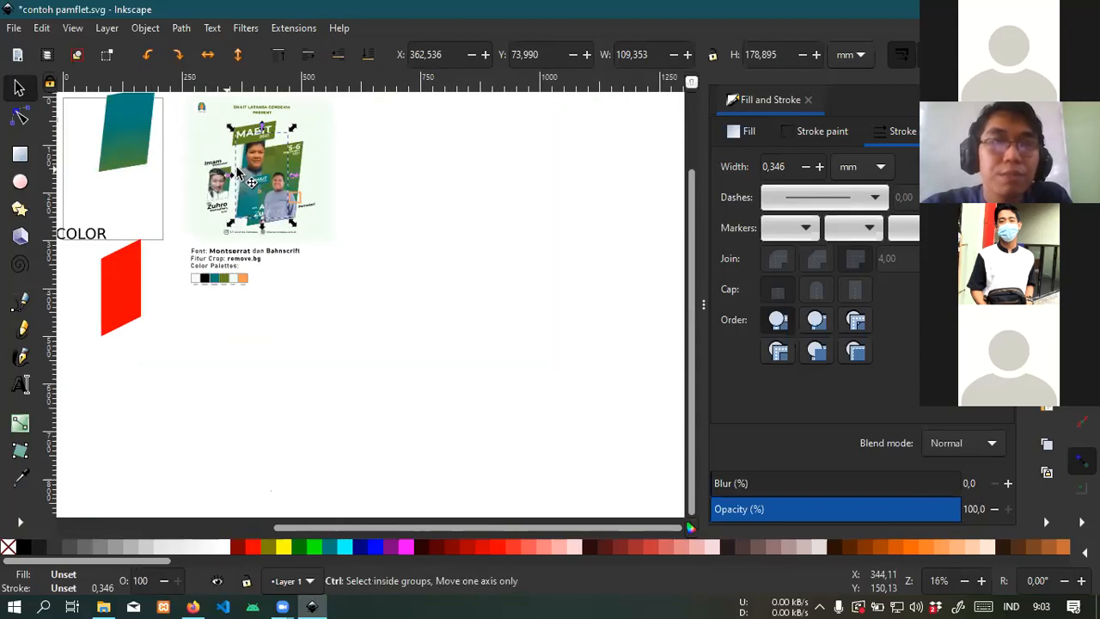
pyautogui.click(438, 169)
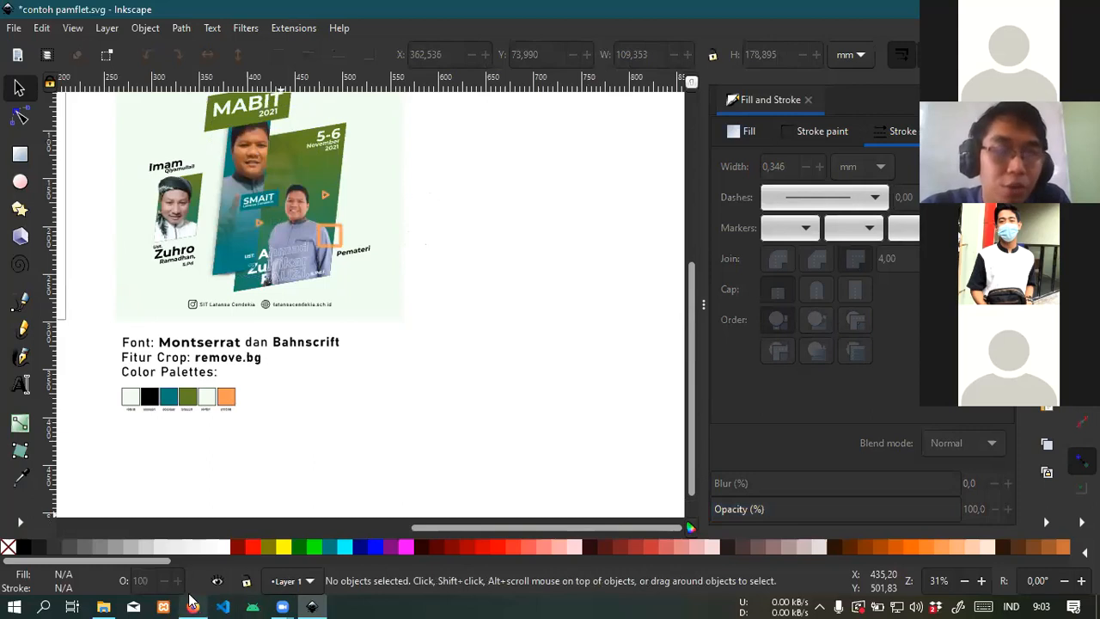
# Switch to Firefox and open remove.bg in the tab showing the tetradic color search.
pyautogui.moveTo(193, 602)
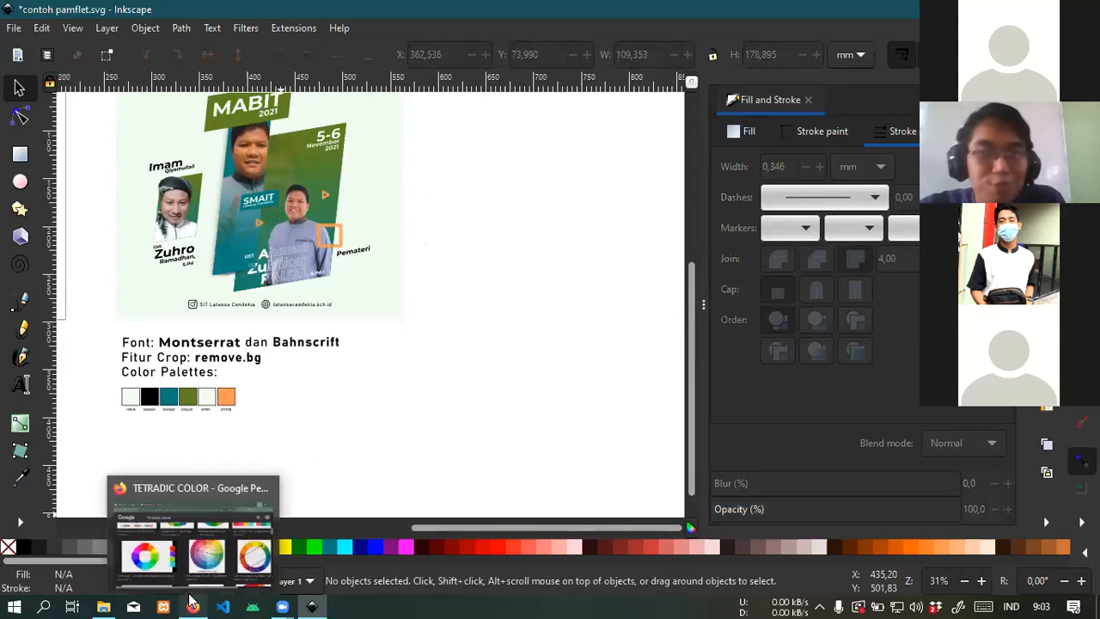
pyautogui.click(193, 602)
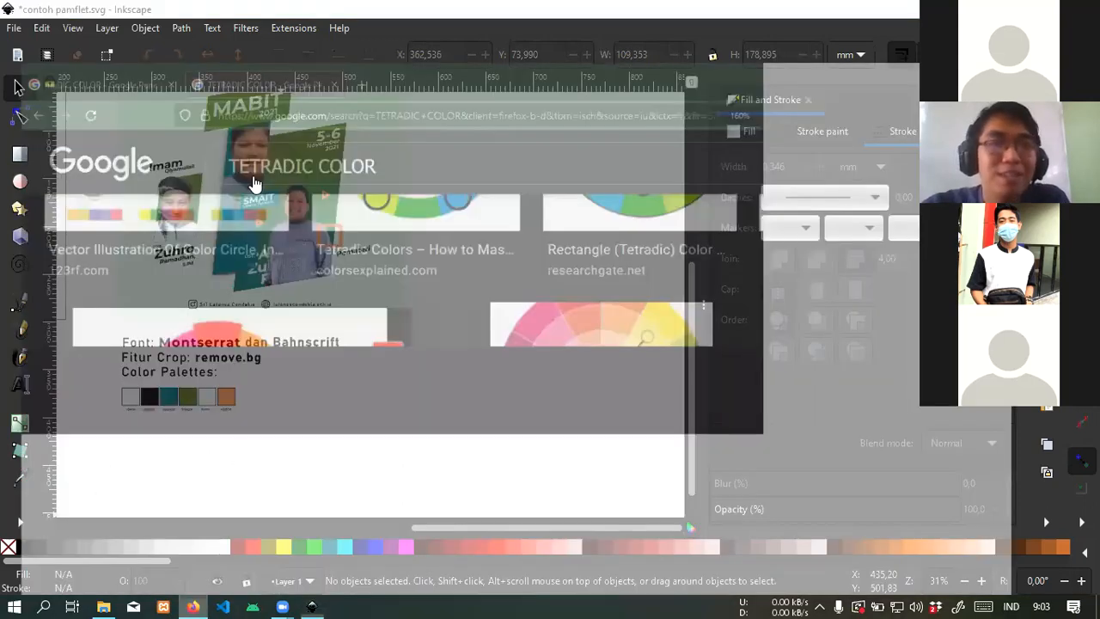
pyautogui.hotkey('ctrl', 'l')
pyautogui.write('REMOVE')
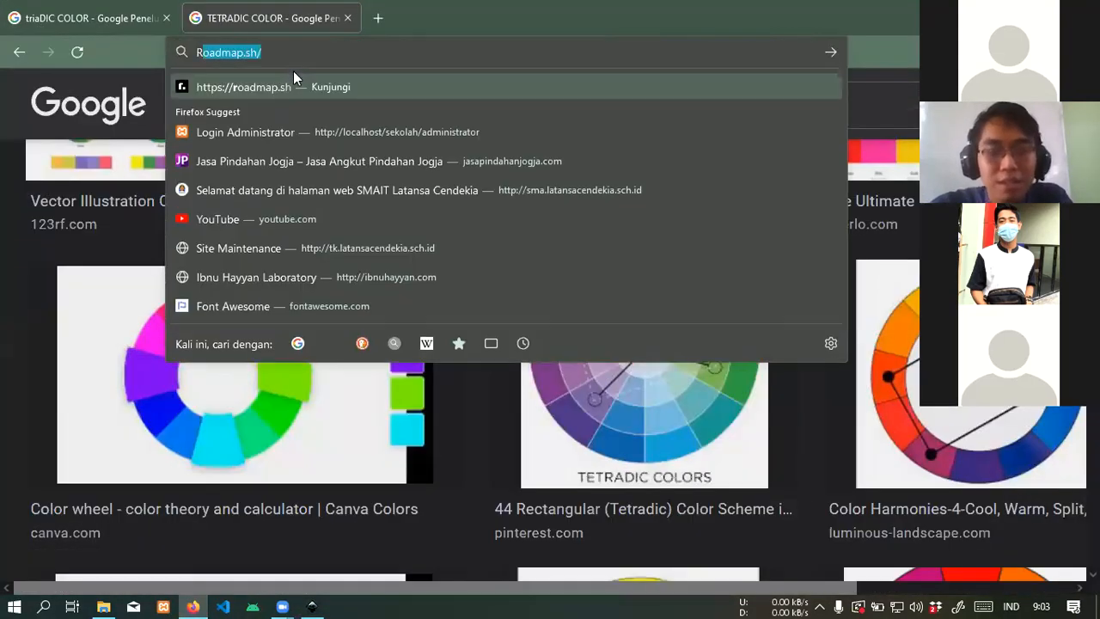
pyautogui.write('.BG')
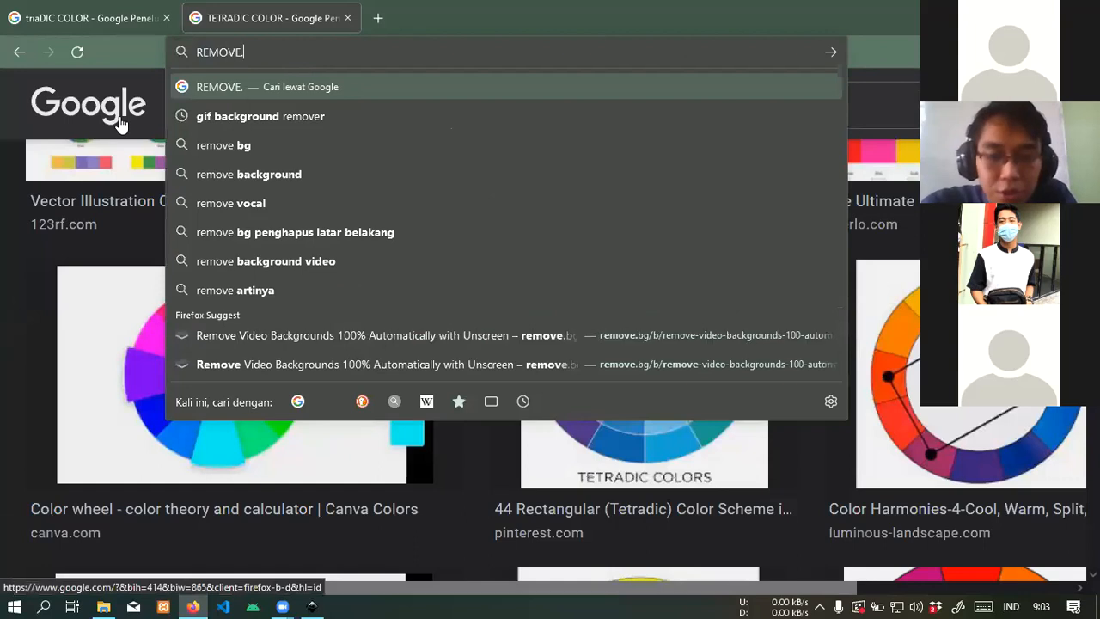
pyautogui.press('Return')
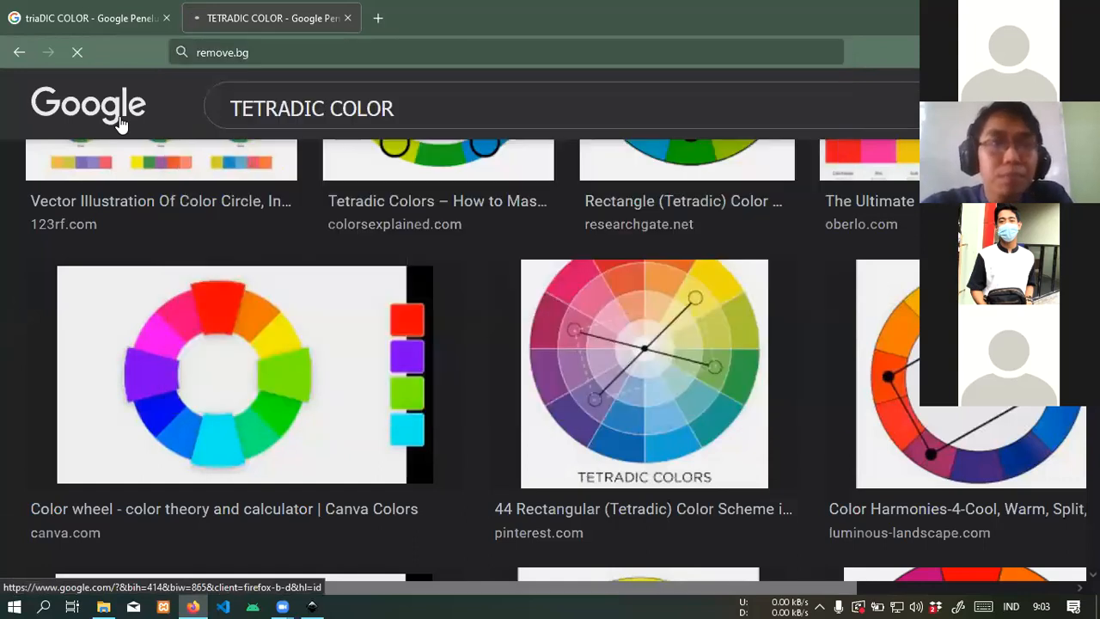